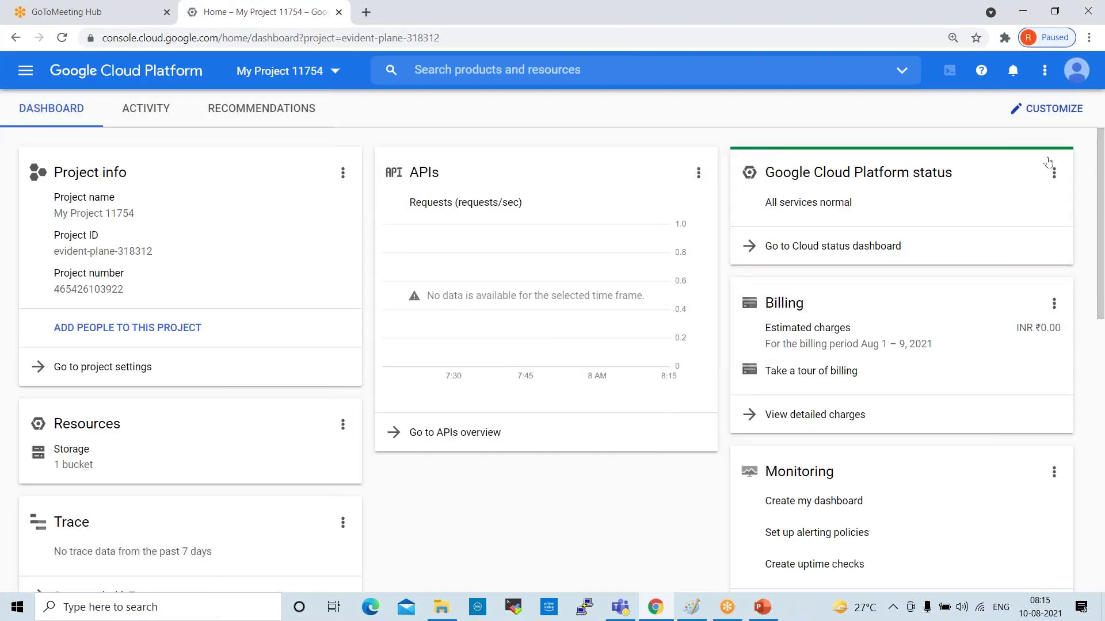
Check the signed-in account's details, then bring up the navigation menu's IAM & Admin submenu
{"action": "left_click", "coordinate": [1073, 77]}
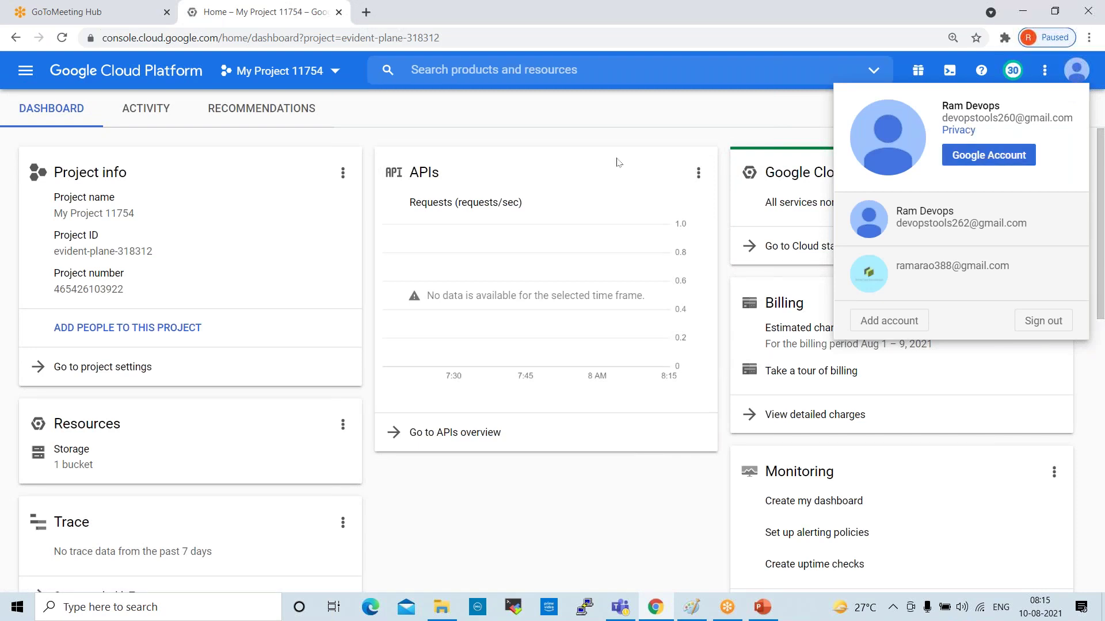
{"action": "left_click", "coordinate": [550, 119]}
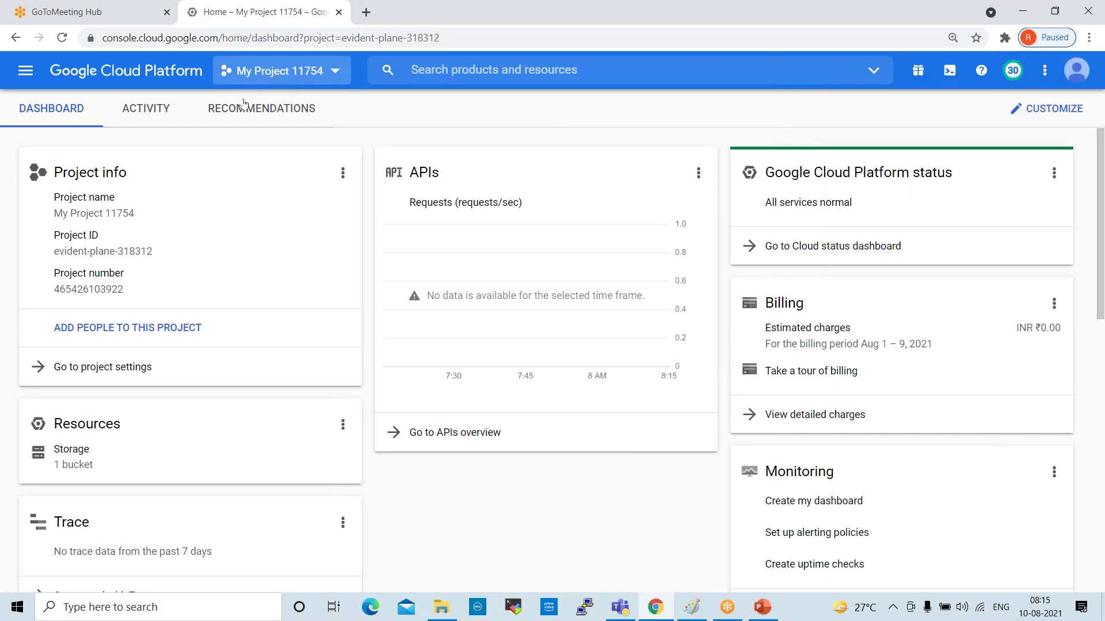
{"action": "left_click", "coordinate": [25, 70]}
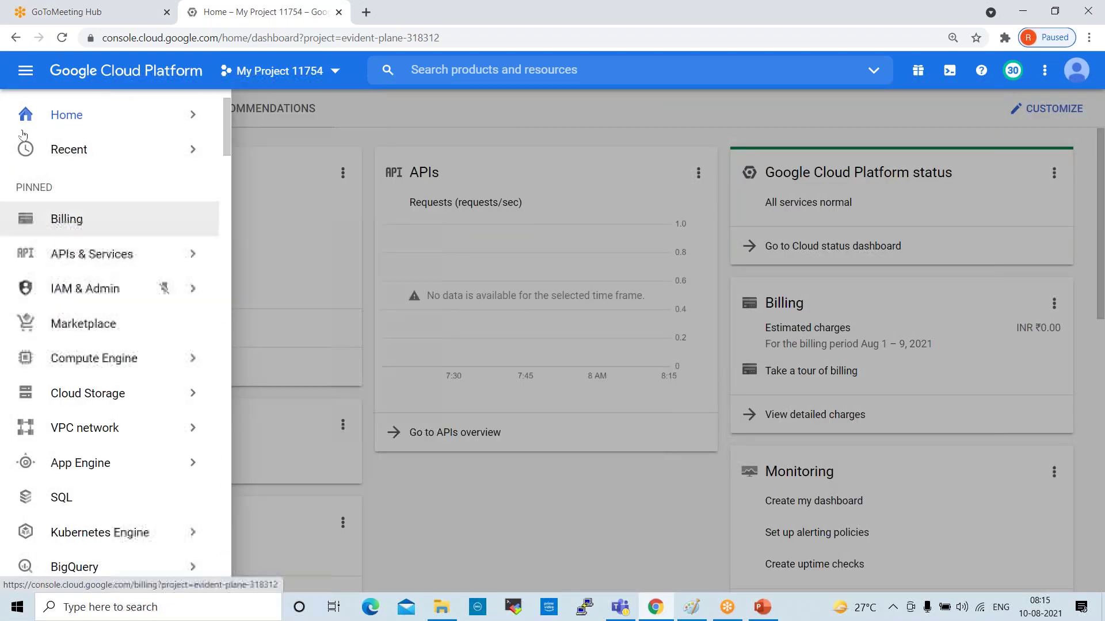
{"action": "mouse_move", "coordinate": [64, 288]}
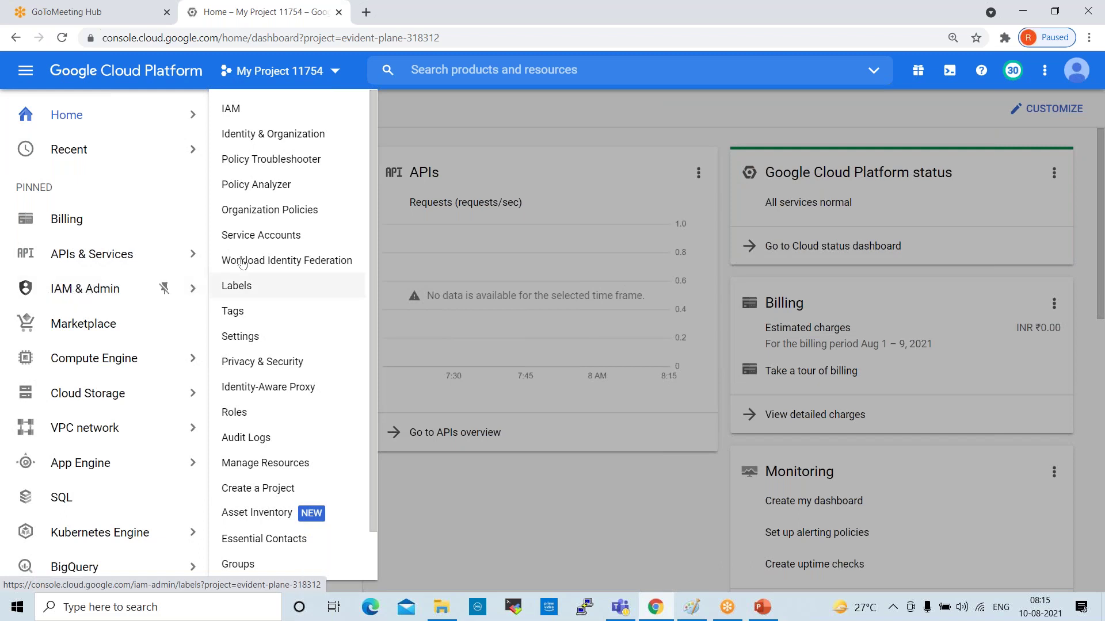
On the IAM page, remove the two bottom Owner members and confirm giving up the owner role
{"action": "left_click", "coordinate": [233, 109]}
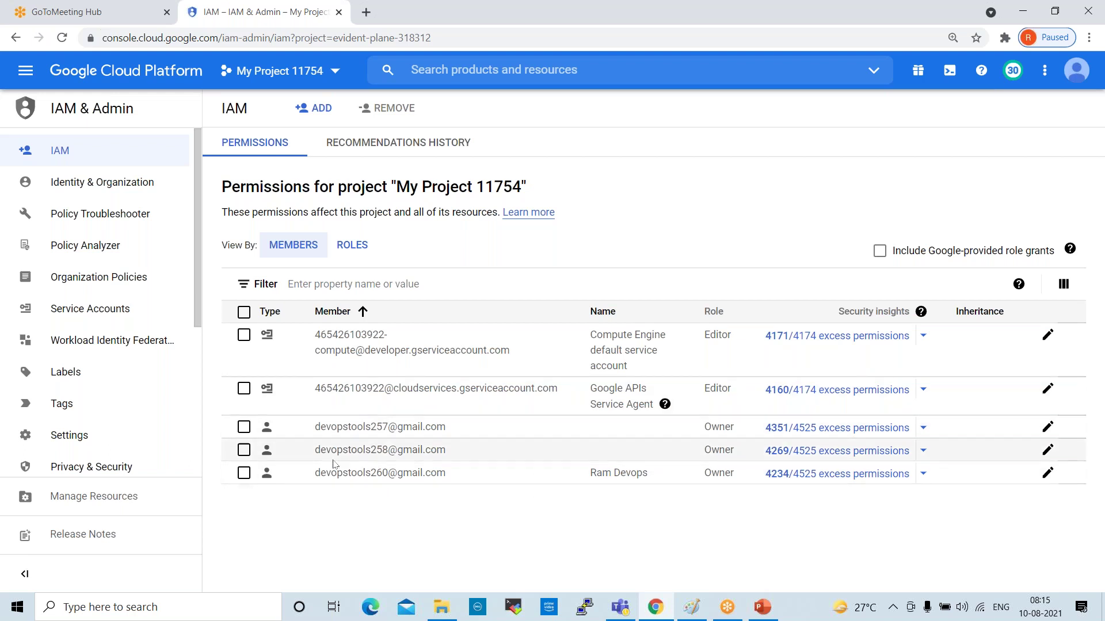
{"action": "left_click", "coordinate": [244, 473]}
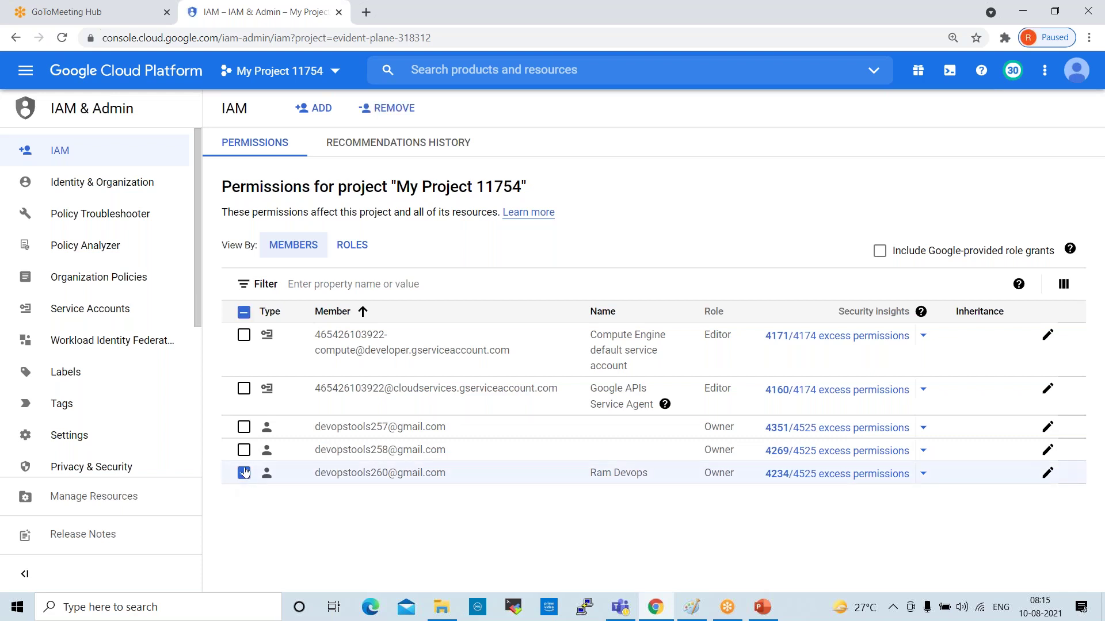
{"action": "left_click", "coordinate": [244, 453]}
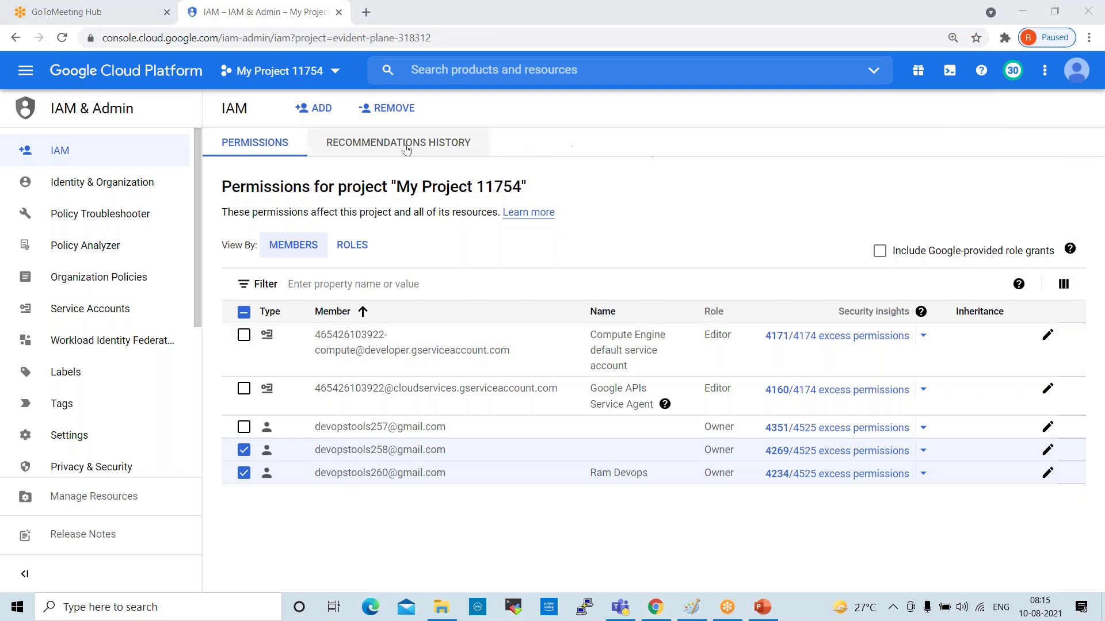
{"action": "left_click", "coordinate": [244, 450]}
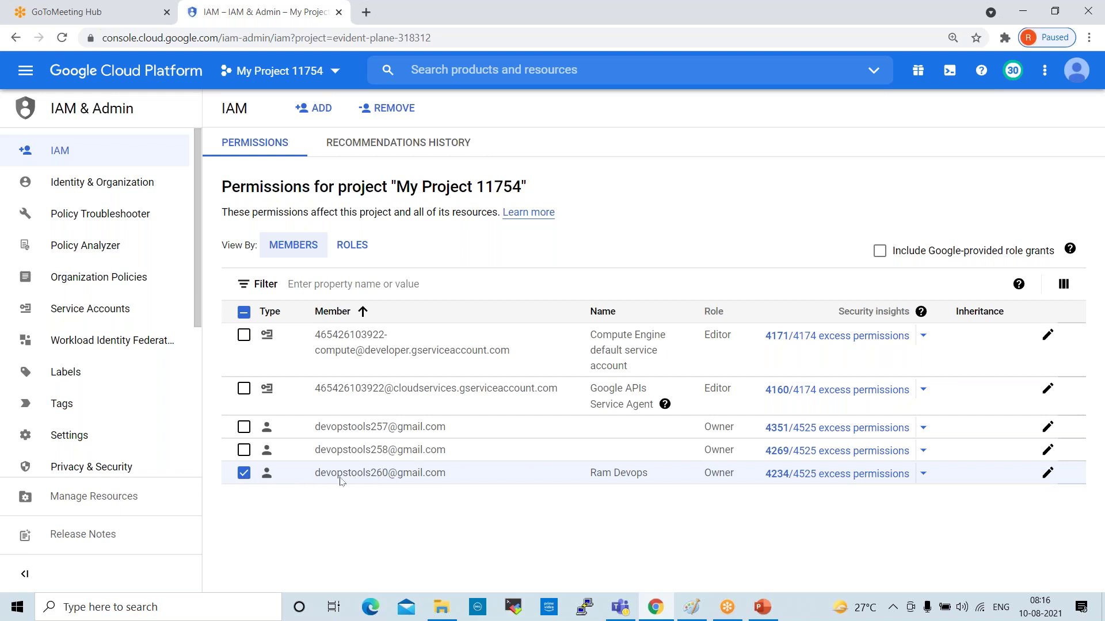
{"action": "left_click", "coordinate": [244, 451]}
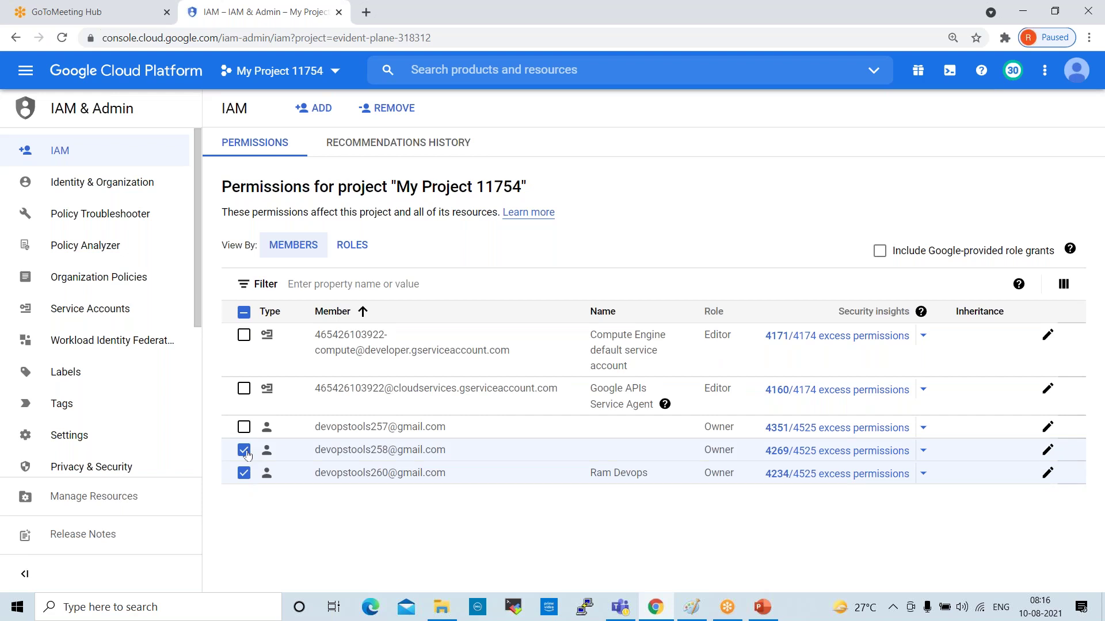
{"action": "left_click", "coordinate": [383, 111]}
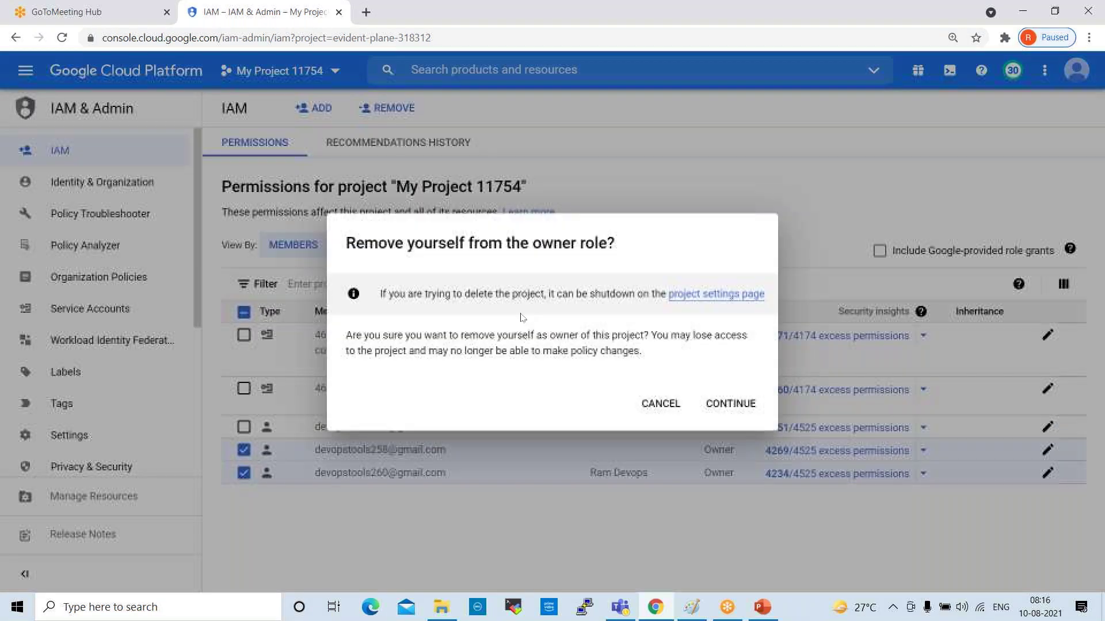
{"action": "left_click", "coordinate": [730, 404]}
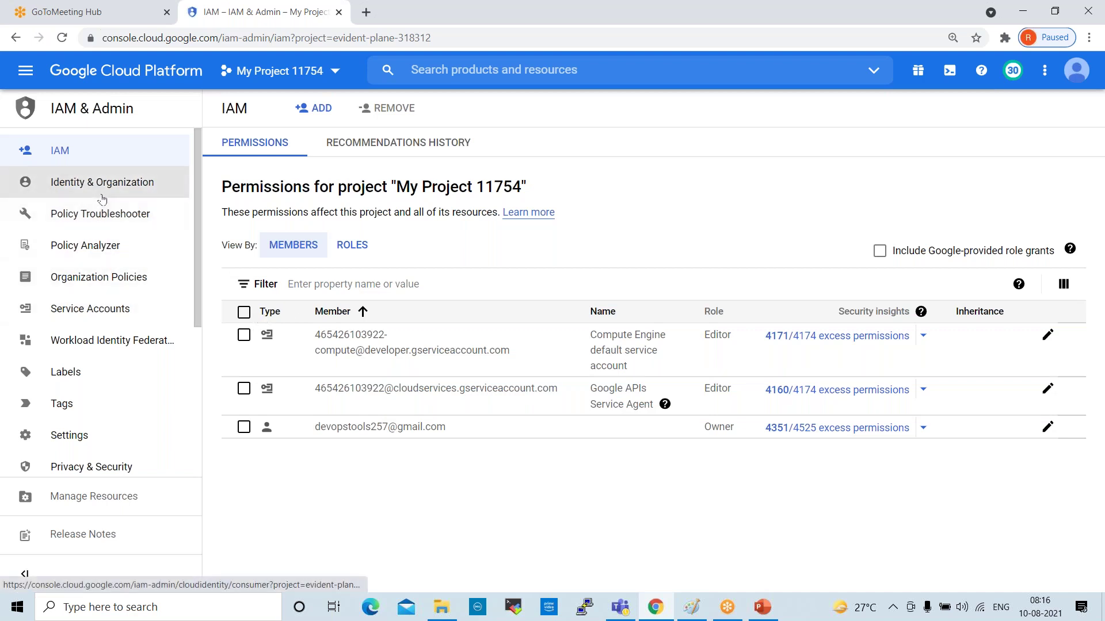
Visit Identity & Organization, Policy Troubleshooter and Policy Analyzer, ending on Organization Policies
{"action": "left_click", "coordinate": [121, 194]}
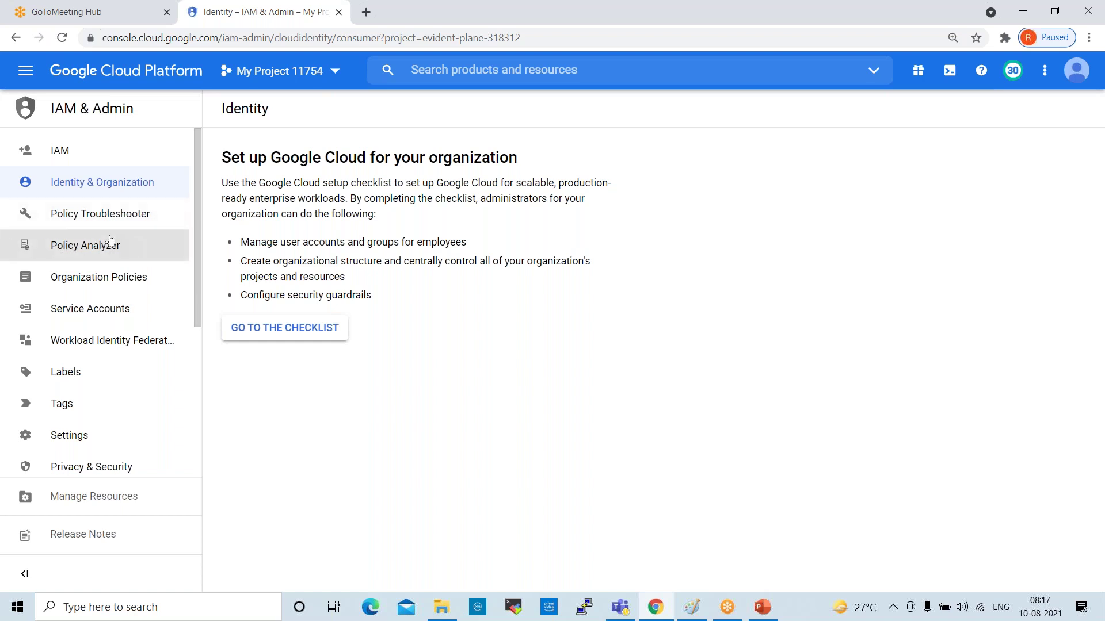
{"action": "left_click", "coordinate": [72, 217]}
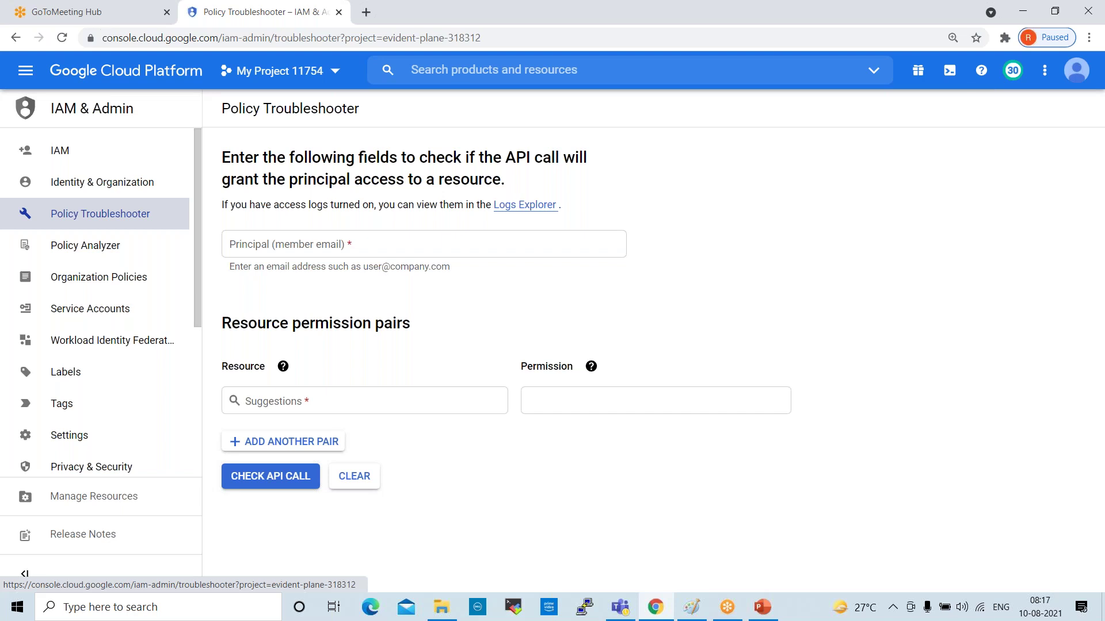
{"action": "left_click", "coordinate": [68, 245]}
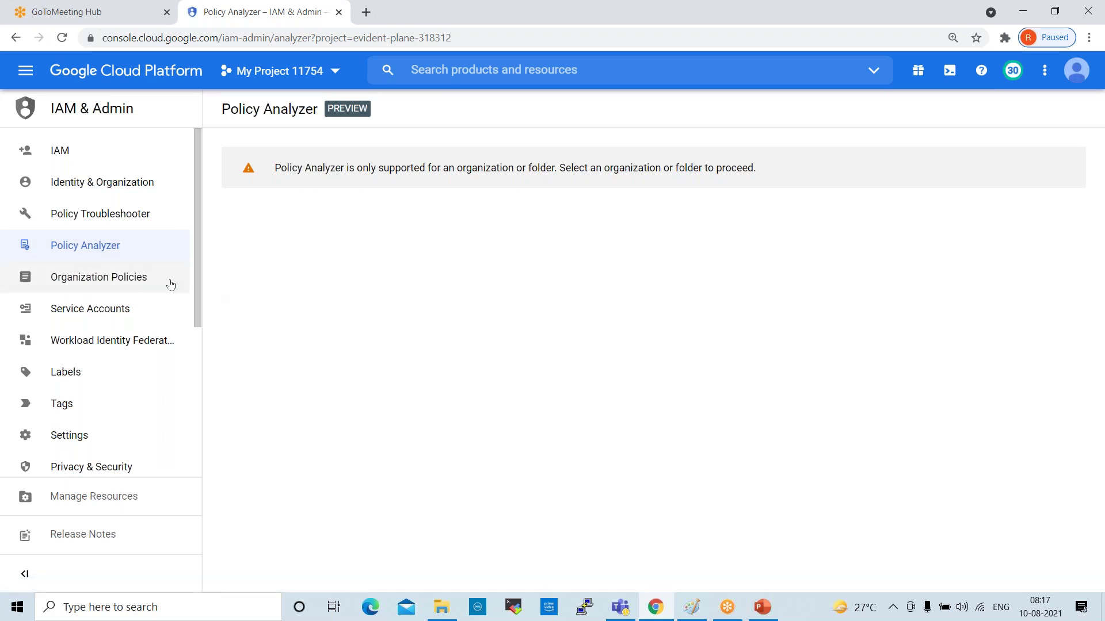
{"action": "left_click", "coordinate": [140, 285]}
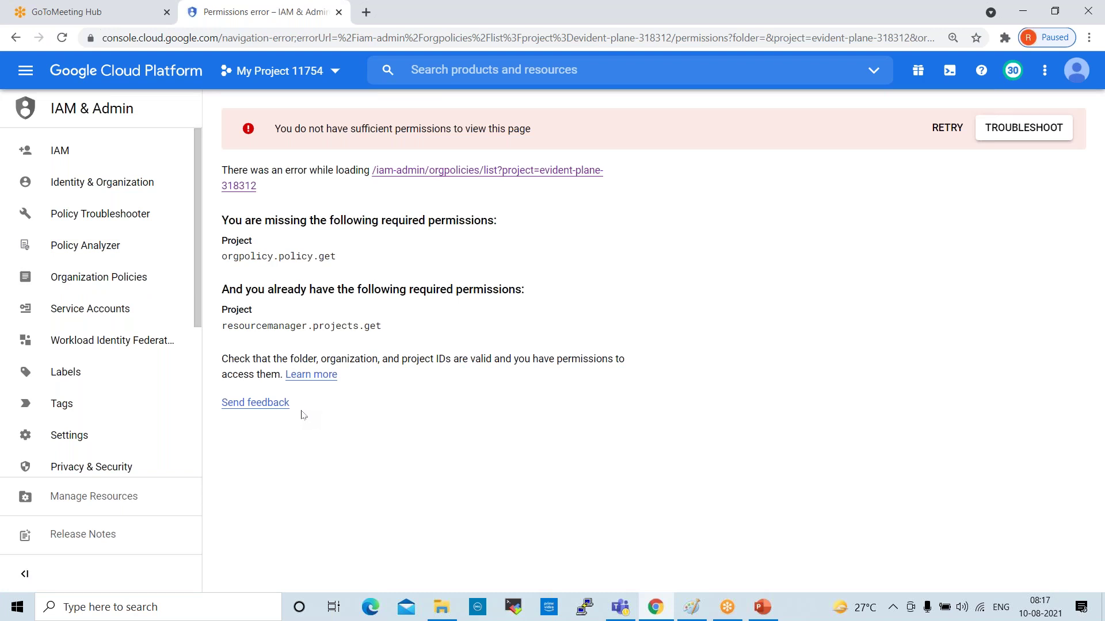
View Service Accounts, load Workload Identity Federation twice, then start a Windows search
{"action": "left_click", "coordinate": [90, 309]}
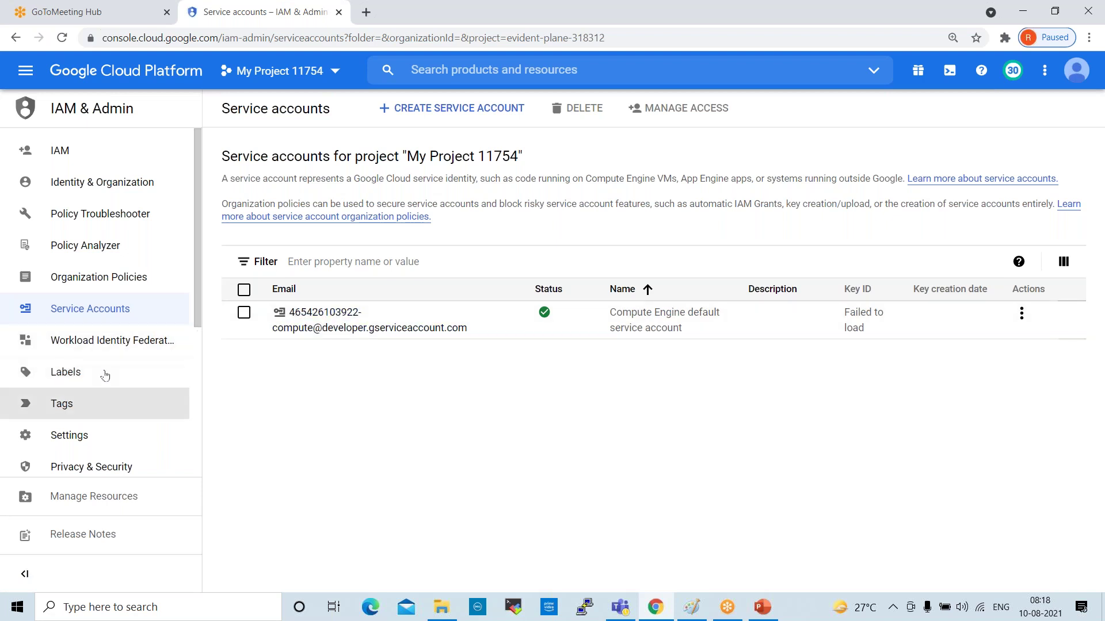
{"action": "left_click", "coordinate": [99, 348]}
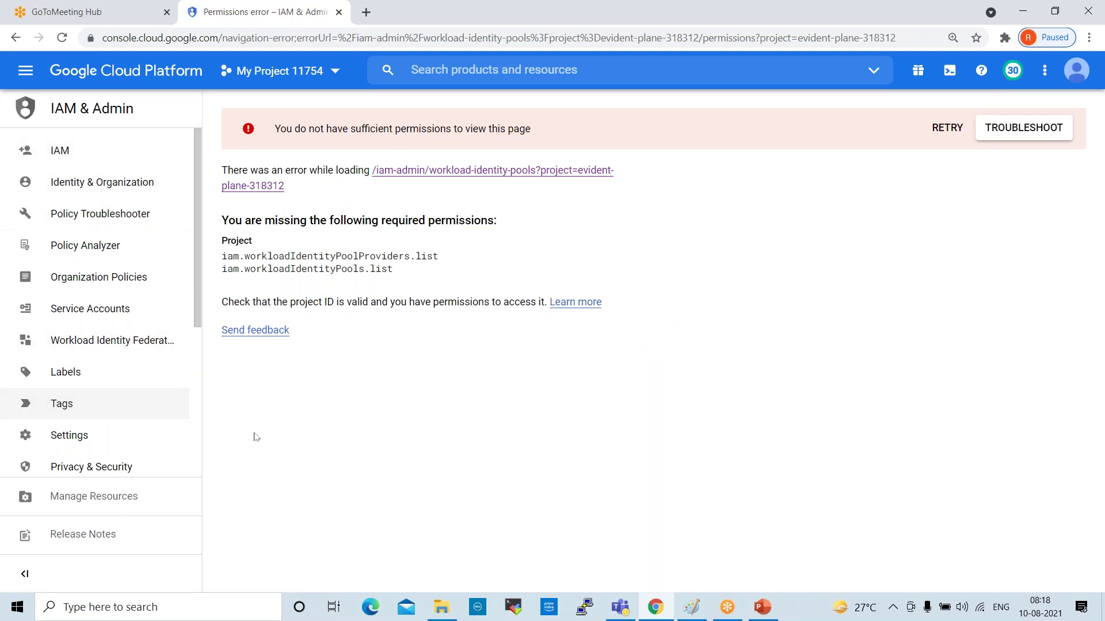
{"action": "left_click", "coordinate": [126, 345]}
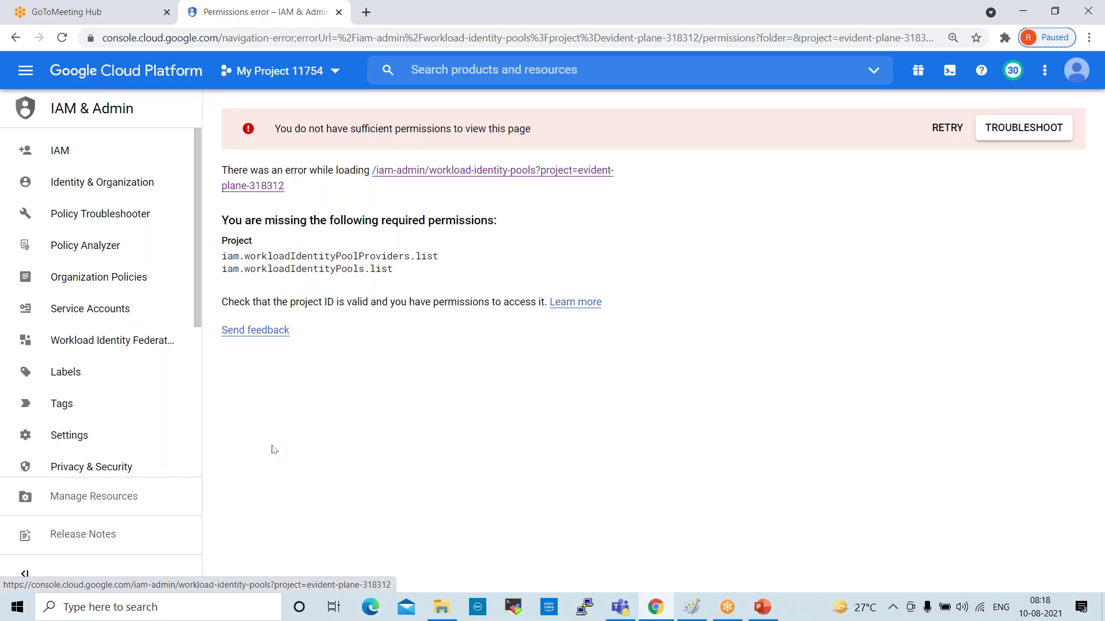
{"action": "left_click", "coordinate": [156, 605]}
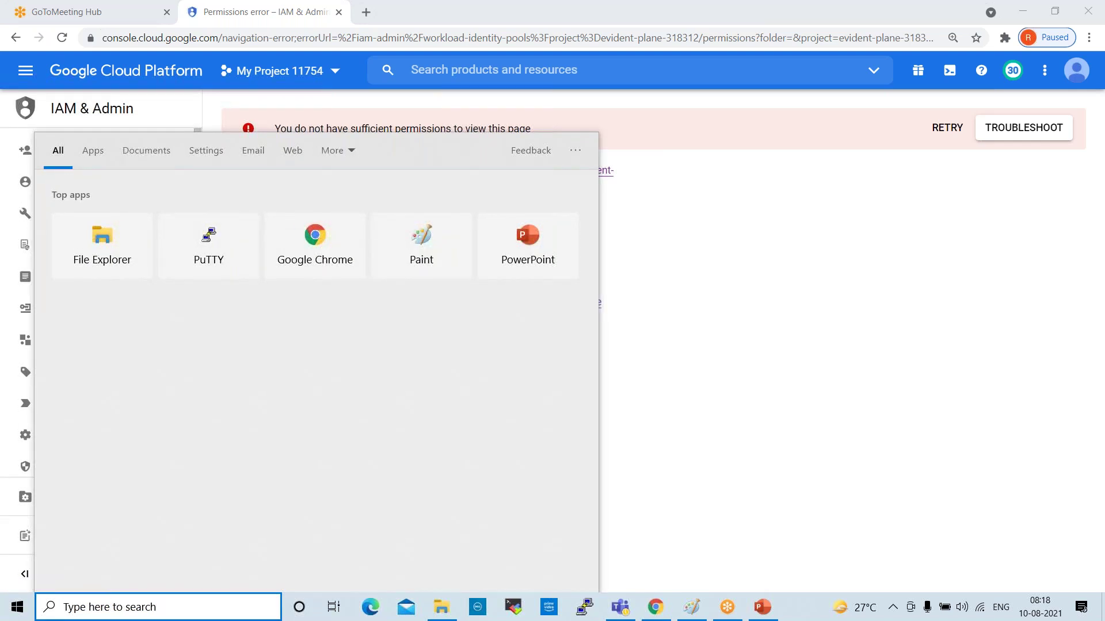
Launch Microsoft Teams from a 'te' Windows search, then minimise its chat window
{"action": "type", "text": "te"}
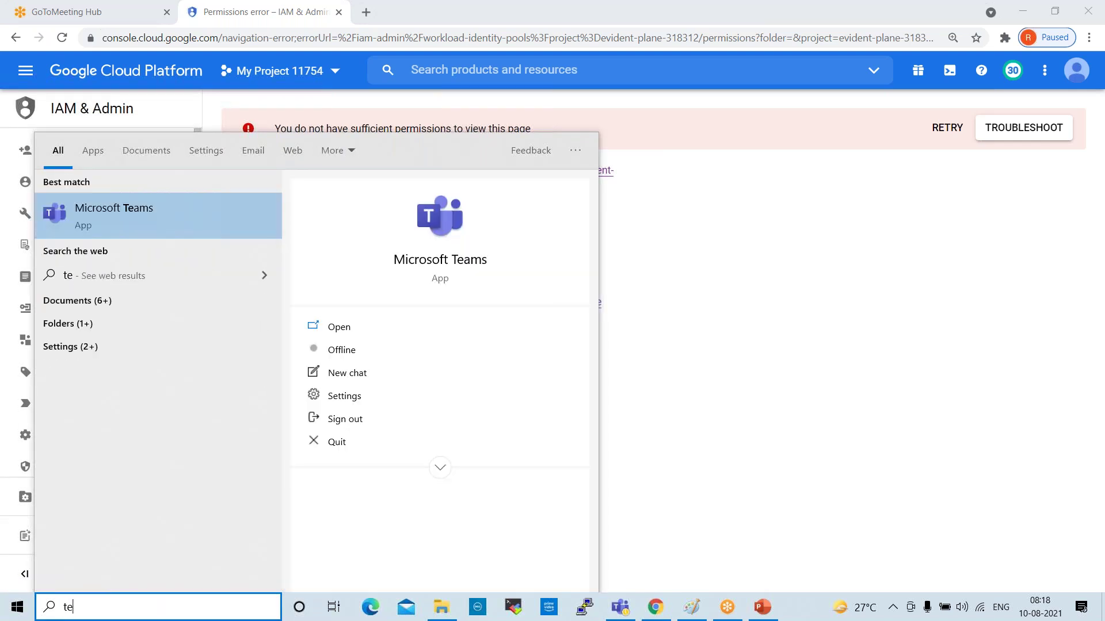
{"action": "left_click", "coordinate": [741, 523]}
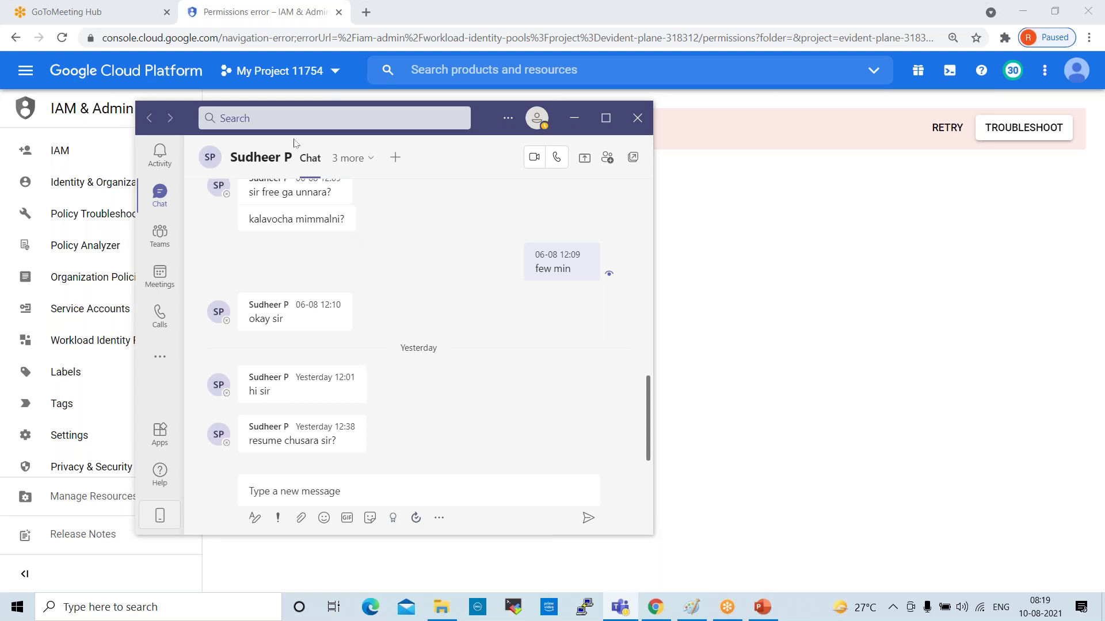
{"action": "left_click", "coordinate": [573, 117]}
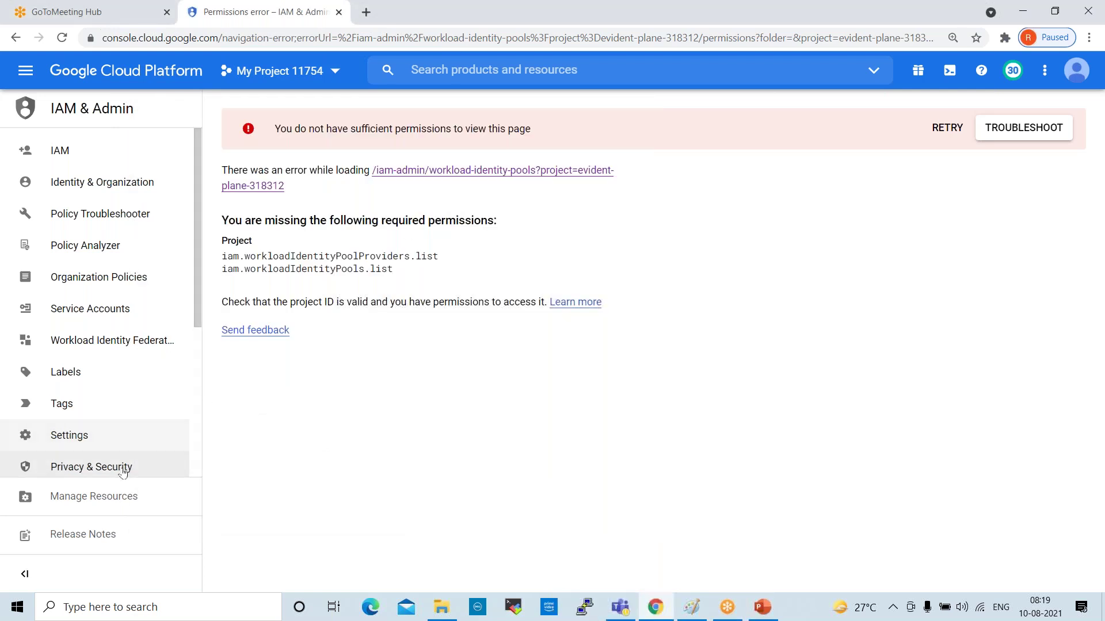
Step through Labels, Tags, Settings and Privacy & Security, ending on Manage Resources
{"action": "left_click", "coordinate": [108, 379]}
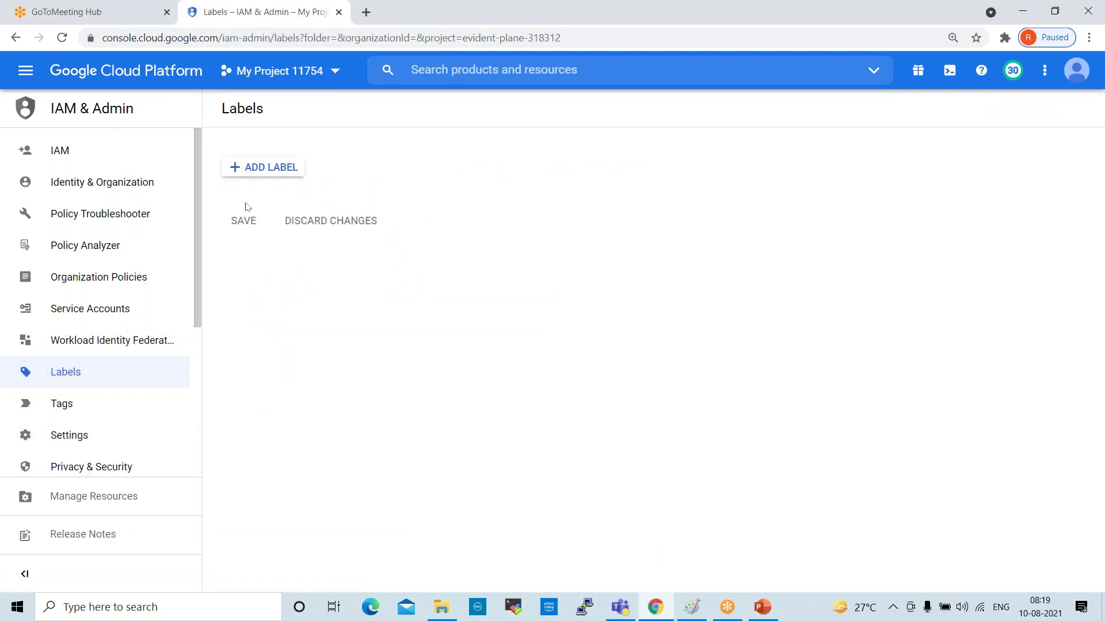
{"action": "left_click", "coordinate": [77, 408]}
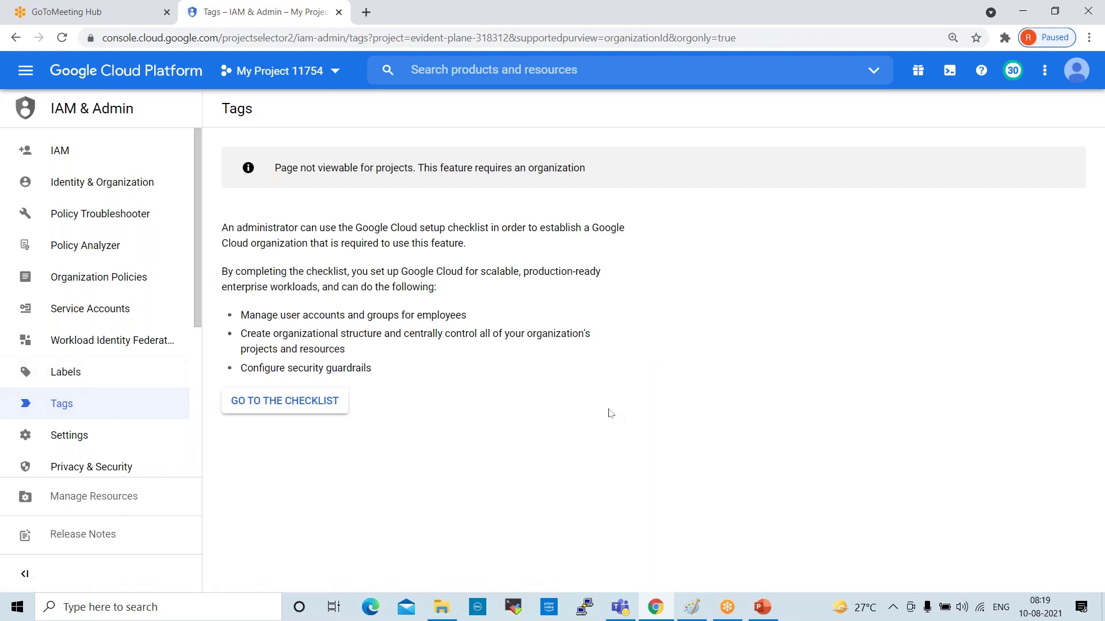
{"action": "left_click", "coordinate": [68, 373]}
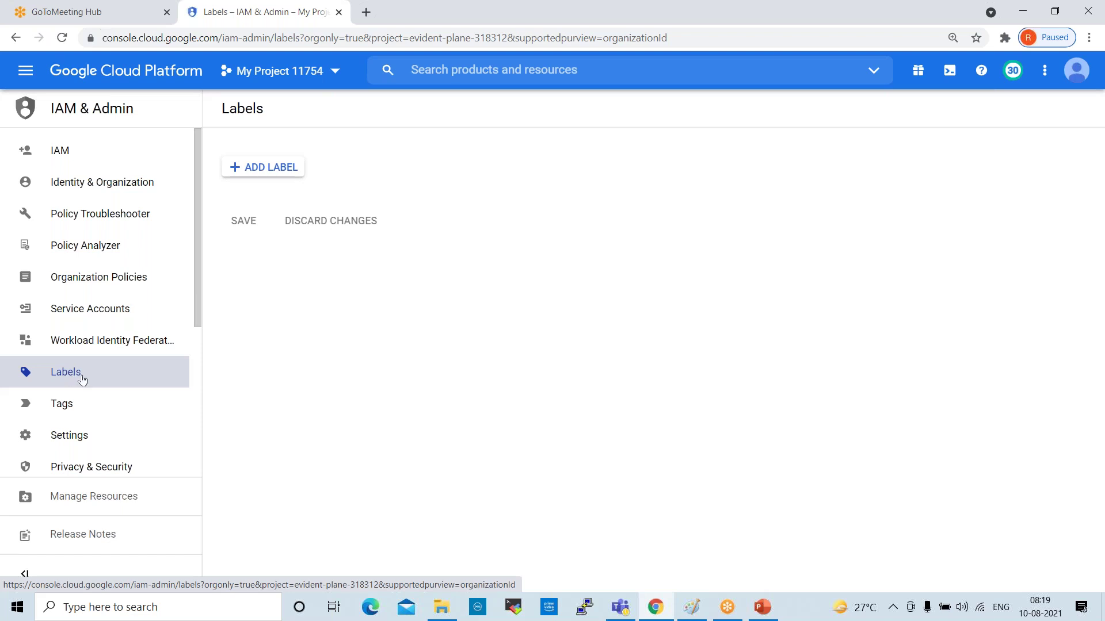
{"action": "left_click", "coordinate": [68, 436]}
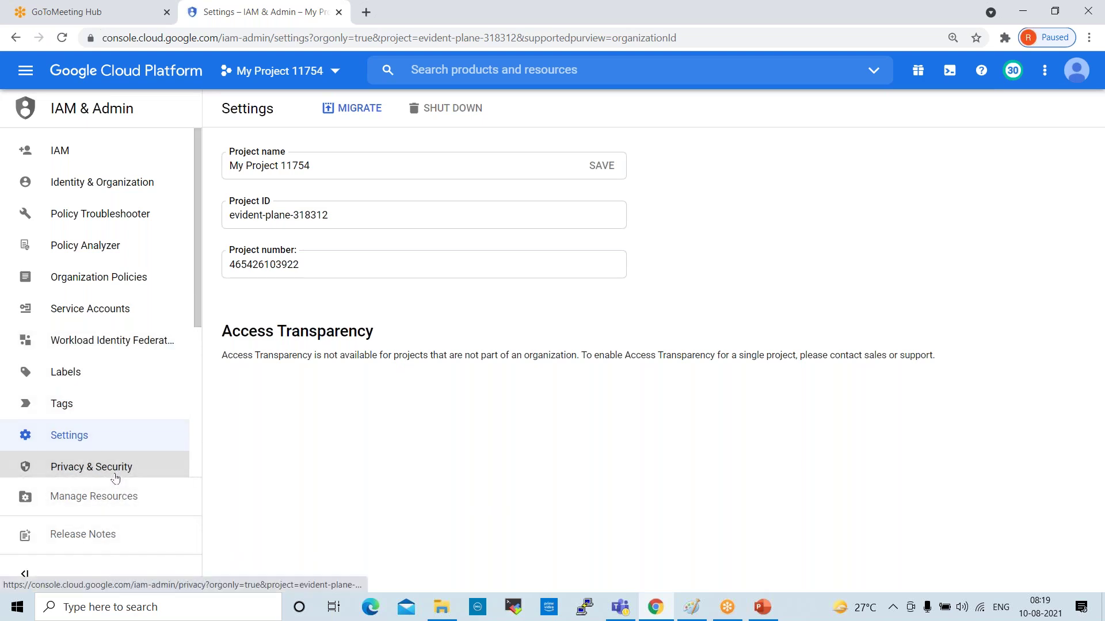
{"action": "left_click", "coordinate": [115, 475]}
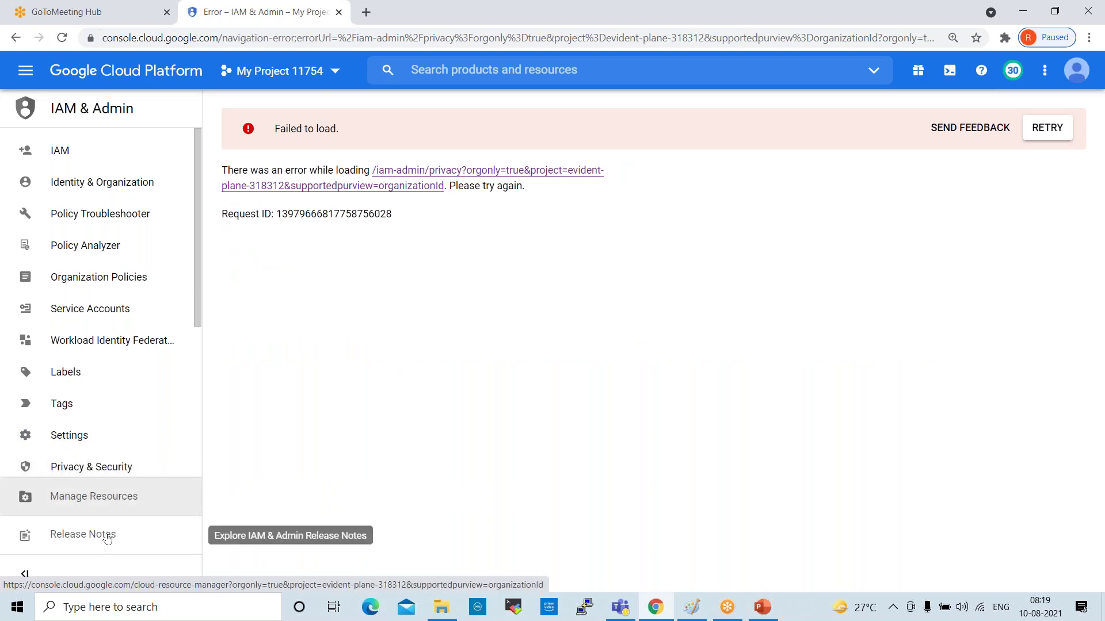
{"action": "left_click", "coordinate": [99, 505]}
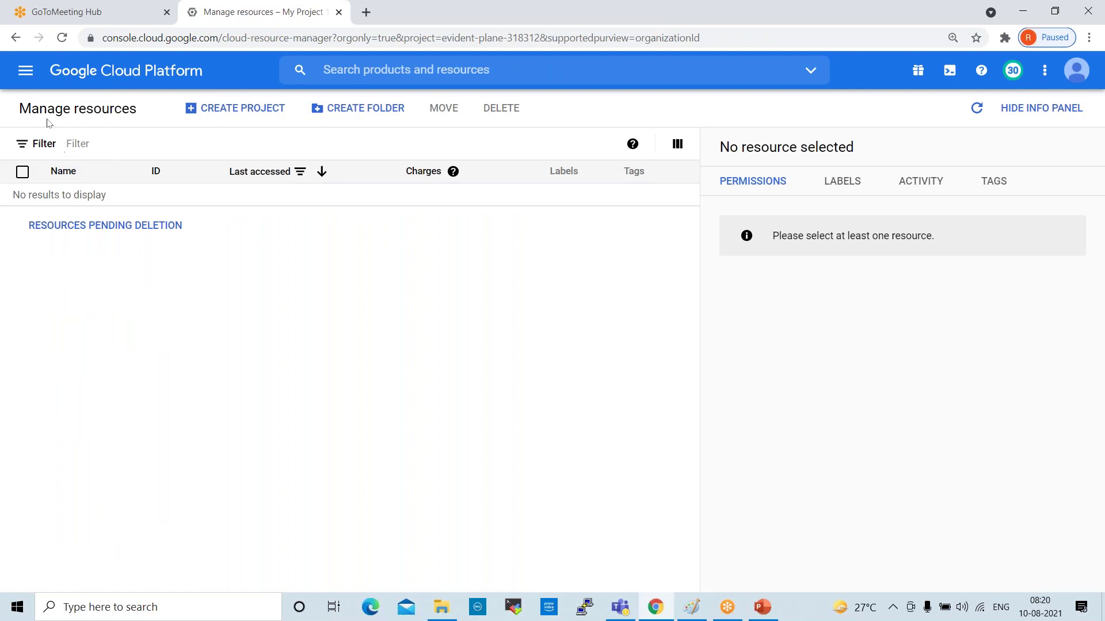
{"action": "left_click", "coordinate": [26, 70]}
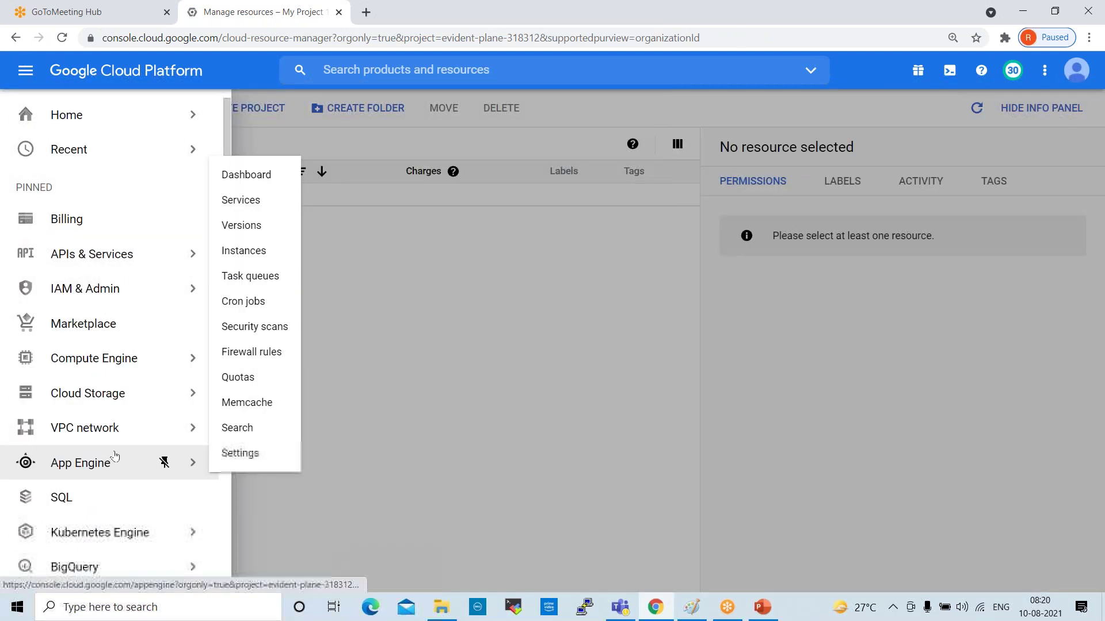
{"action": "mouse_move", "coordinate": [163, 283]}
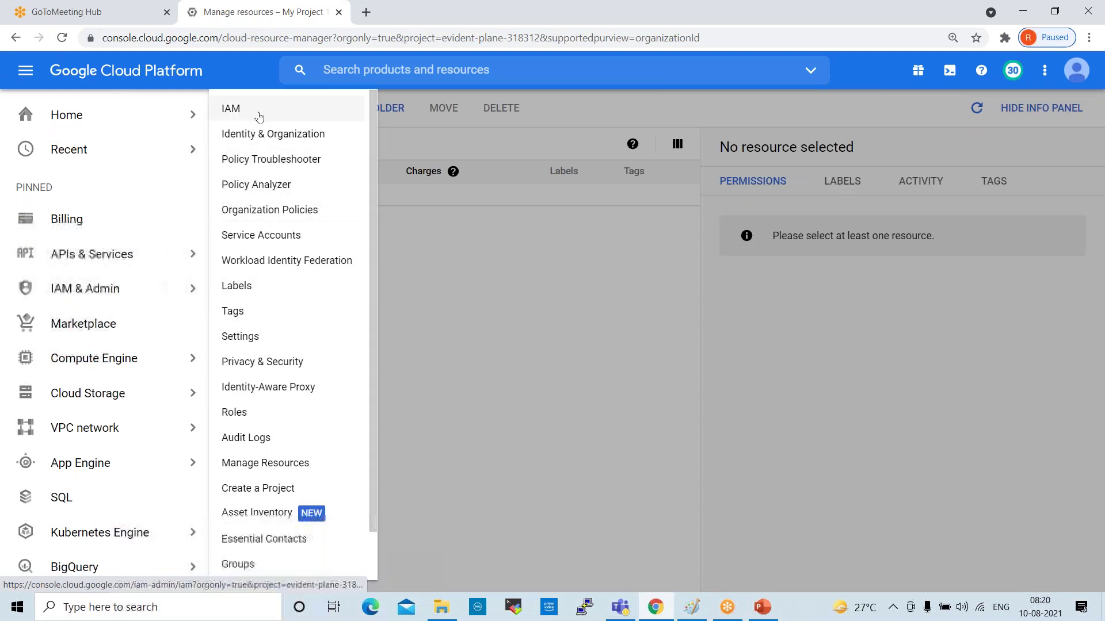
{"action": "left_click", "coordinate": [256, 110]}
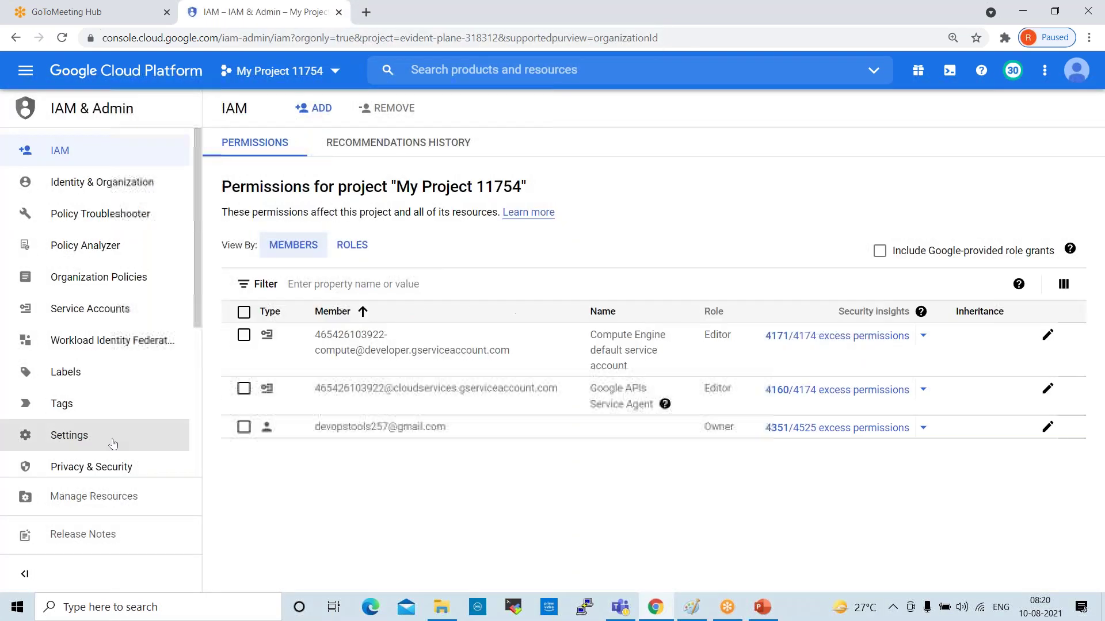
{"action": "scroll", "coordinate": [111, 437], "scroll_direction": "down", "scroll_amount": 4}
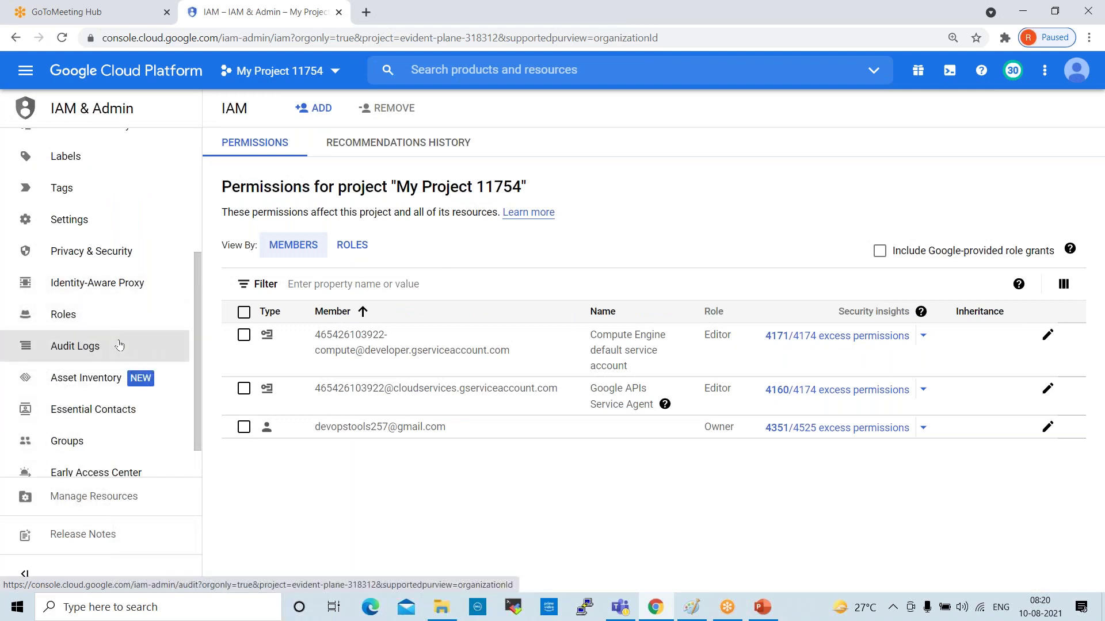
{"action": "scroll", "coordinate": [119, 345], "scroll_direction": "down", "scroll_amount": 1}
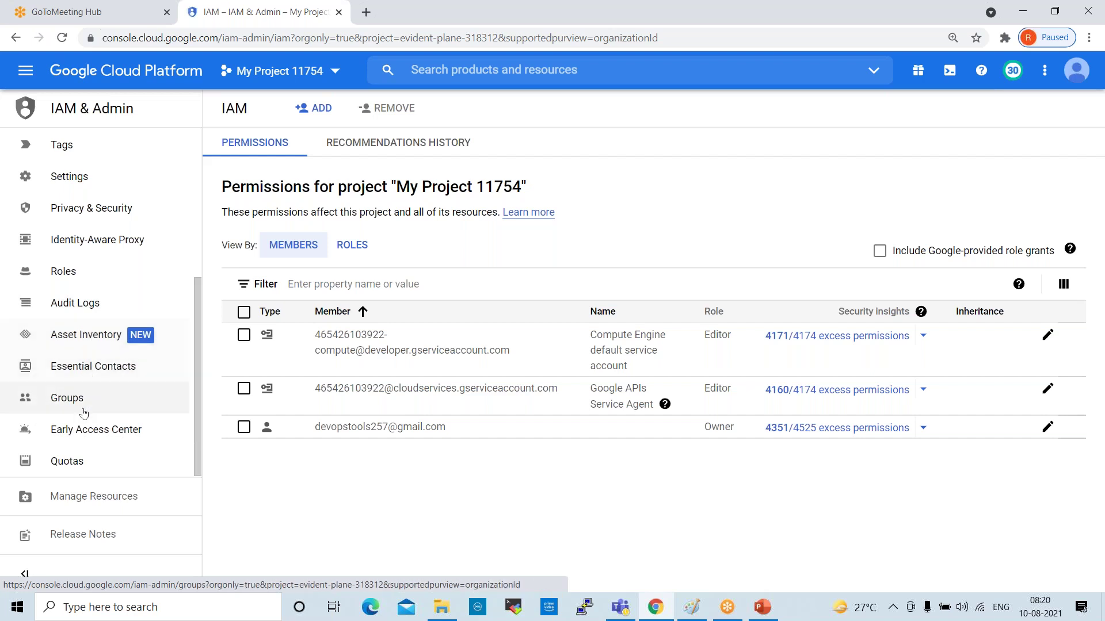
{"action": "scroll", "coordinate": [102, 433], "scroll_direction": "up", "scroll_amount": 5}
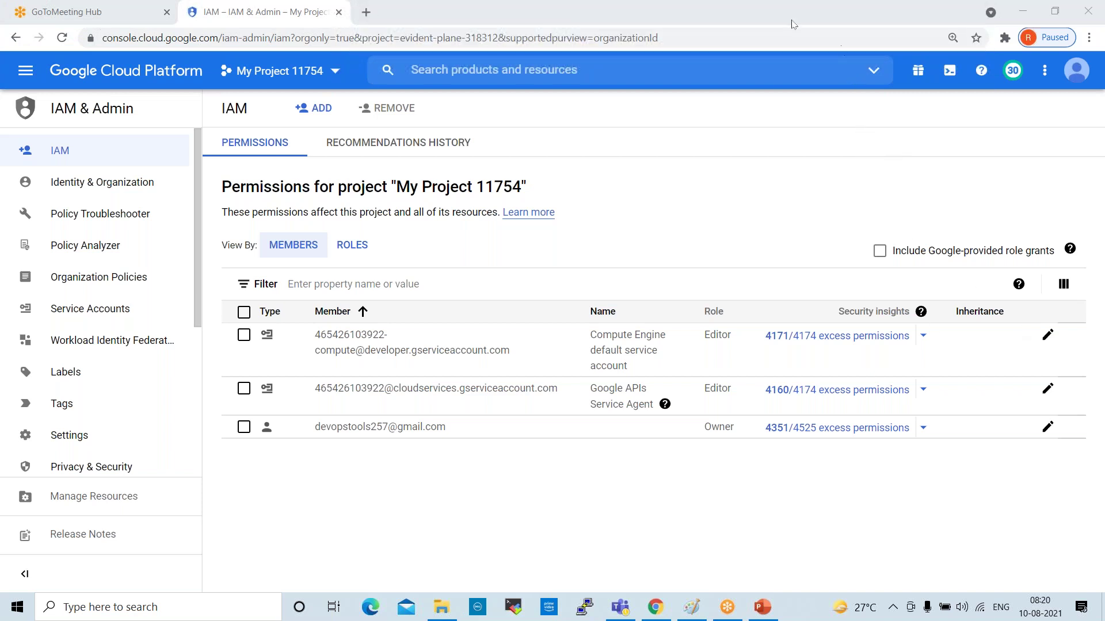
Add a new member by entering their e-mail address and accepting the suggested account
{"action": "left_click", "coordinate": [316, 110]}
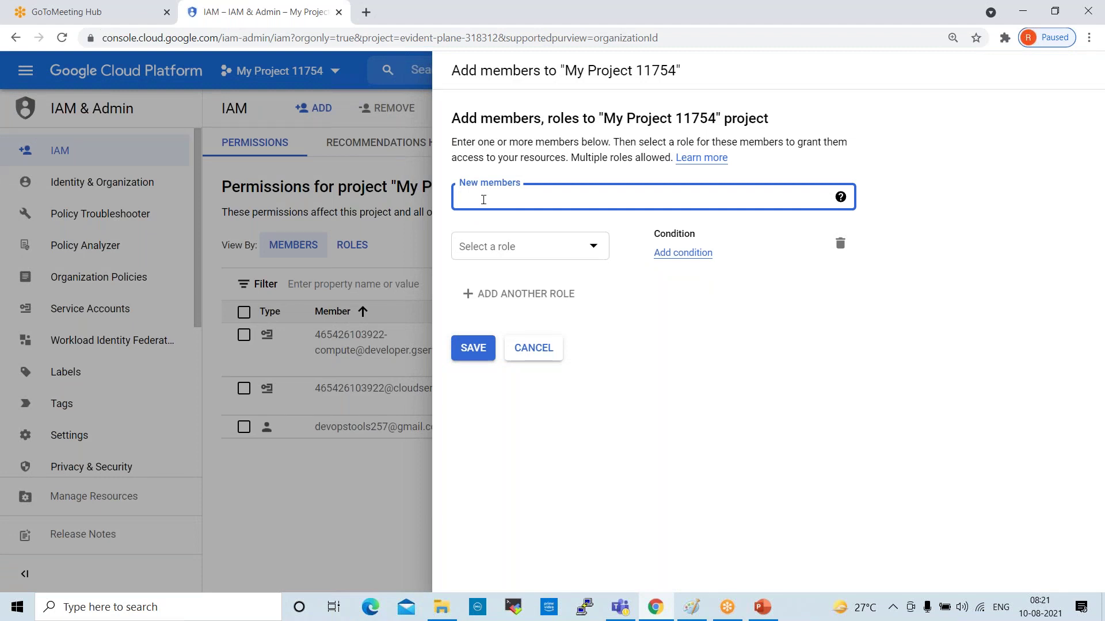
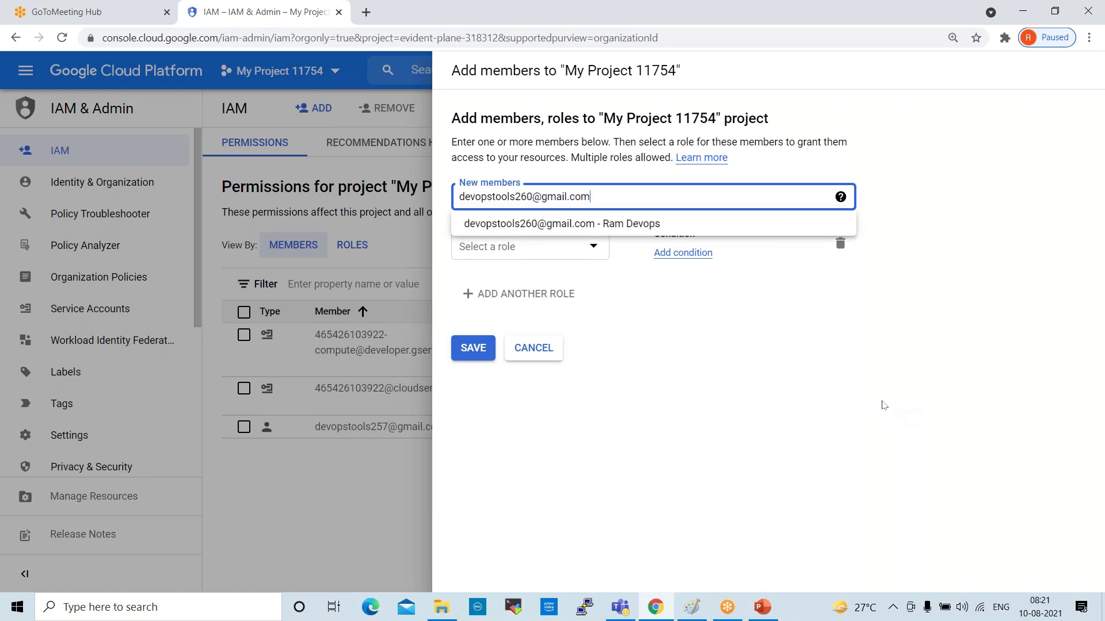
{"action": "left_click", "coordinate": [578, 225]}
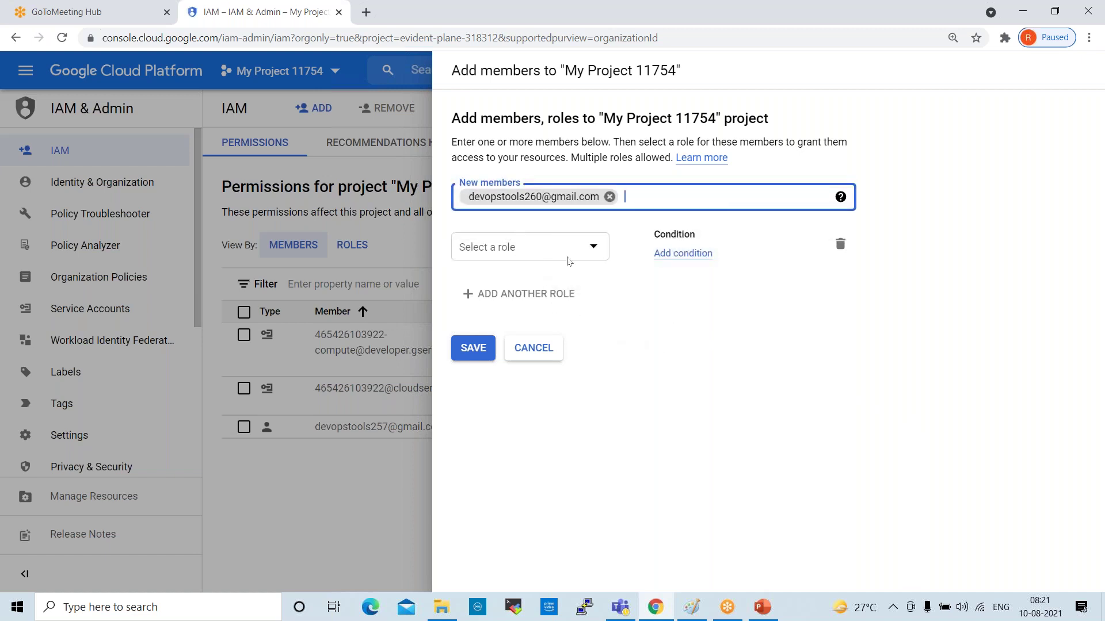
{"action": "left_click", "coordinate": [591, 250]}
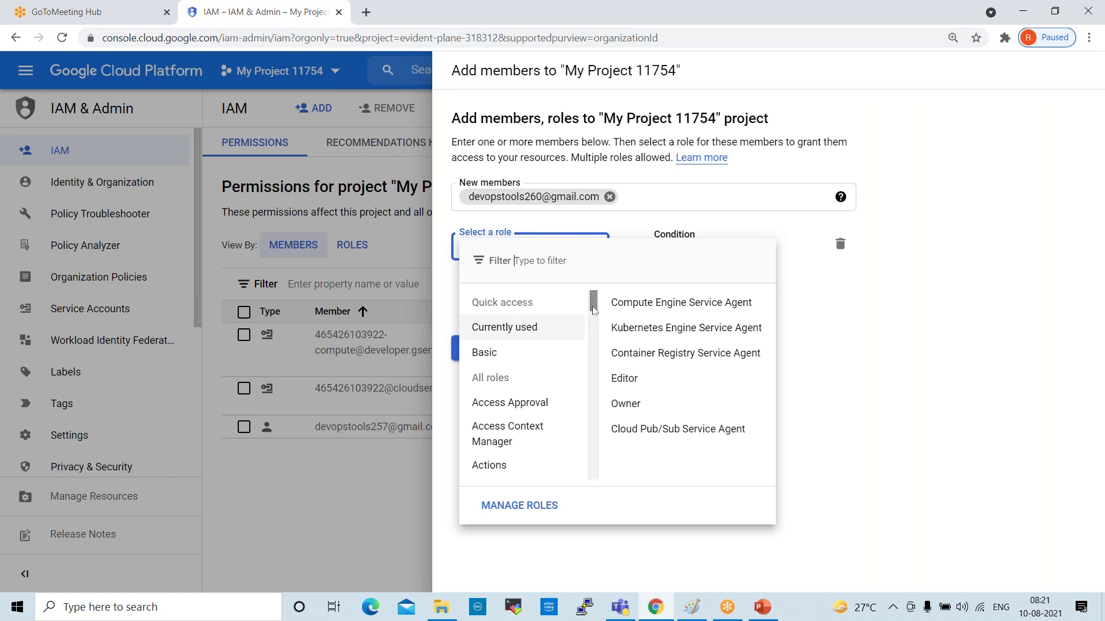
Browse the Basic and Access Approval role categories in the role picker
{"action": "mouse_move", "coordinate": [495, 348]}
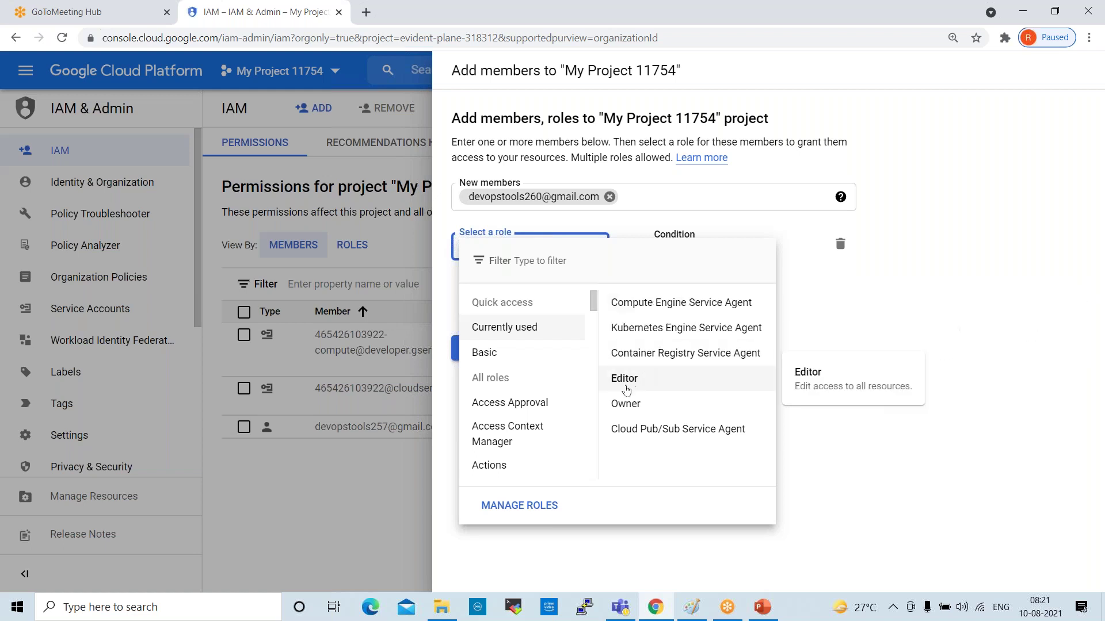
{"action": "left_click", "coordinate": [541, 404]}
{"action": "left_click", "coordinate": [478, 358]}
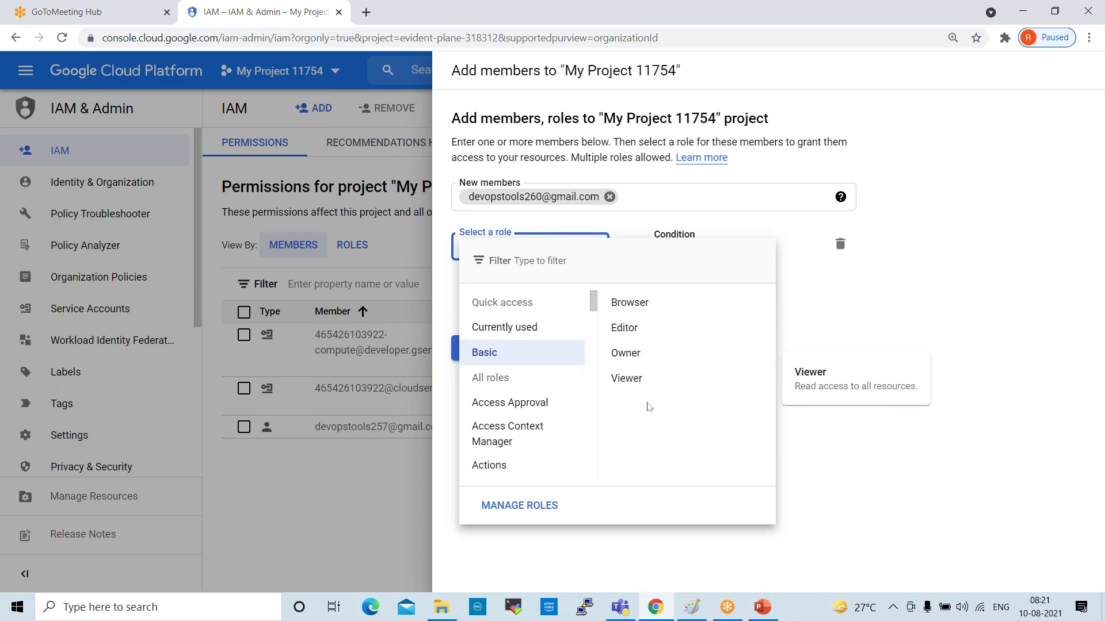
{"action": "left_click", "coordinate": [496, 410]}
Scroll down the role categories and show the Container Analysis roles
{"action": "scroll", "coordinate": [533, 429], "scroll_direction": "down", "scroll_amount": 1}
{"action": "scroll", "coordinate": [511, 377], "scroll_direction": "down", "scroll_amount": 1}
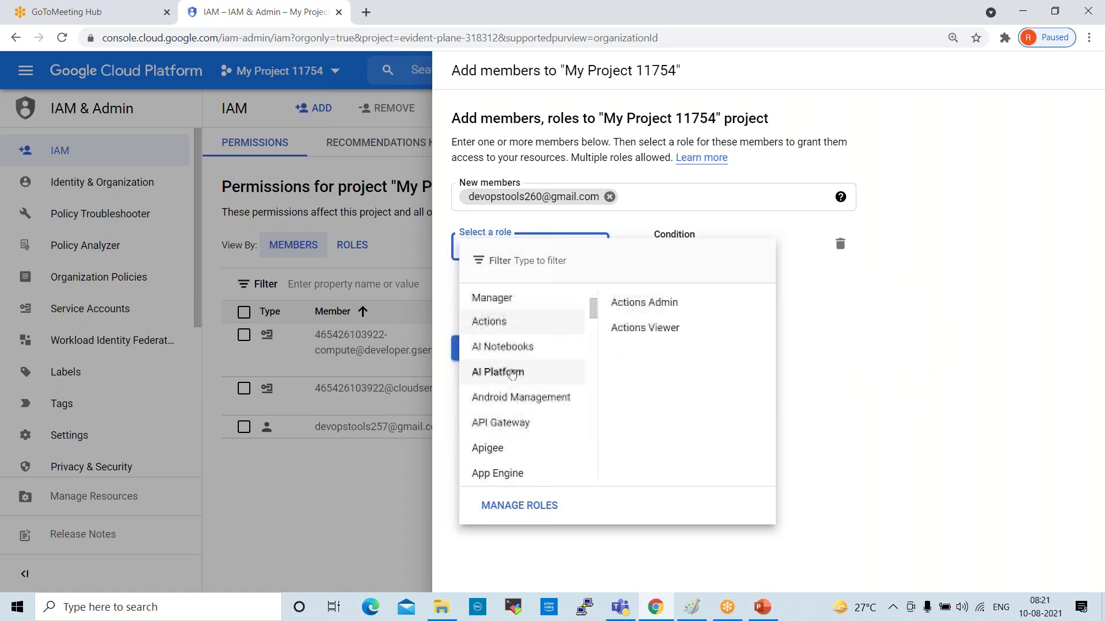
{"action": "scroll", "coordinate": [511, 377], "scroll_direction": "down", "scroll_amount": 1}
{"action": "scroll", "coordinate": [541, 422], "scroll_direction": "down", "scroll_amount": 1}
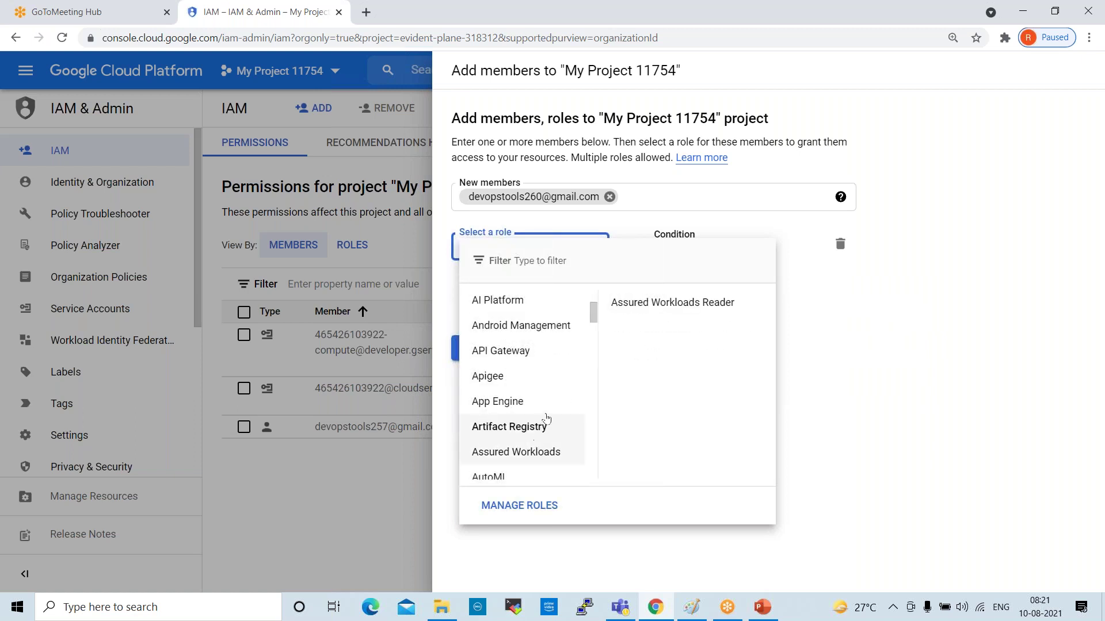
{"action": "scroll", "coordinate": [547, 419], "scroll_direction": "down", "scroll_amount": 3}
{"action": "scroll", "coordinate": [547, 412], "scroll_direction": "down", "scroll_amount": 3}
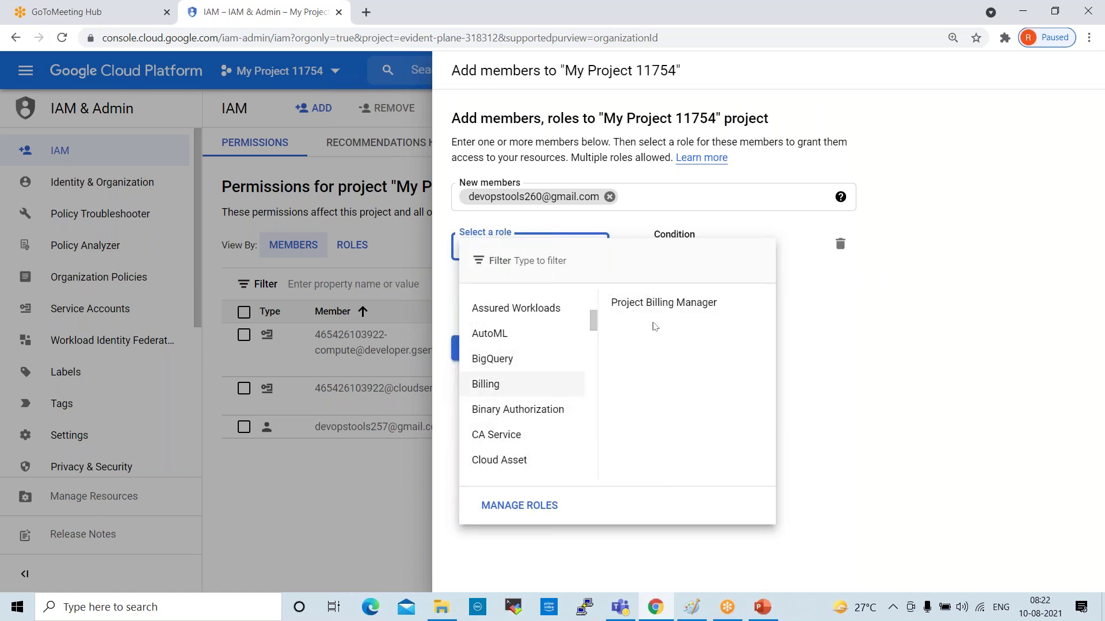
{"action": "scroll", "coordinate": [534, 438], "scroll_direction": "down", "scroll_amount": 3}
{"action": "scroll", "coordinate": [535, 438], "scroll_direction": "down", "scroll_amount": 2}
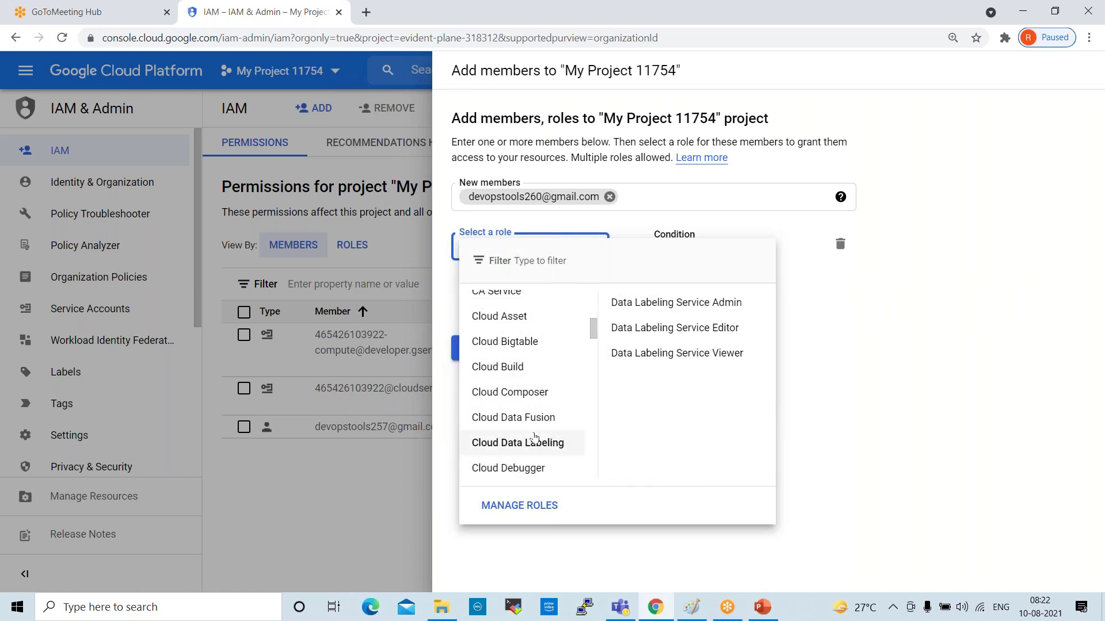
{"action": "scroll", "coordinate": [535, 434], "scroll_direction": "down", "scroll_amount": 3}
{"action": "scroll", "coordinate": [535, 430], "scroll_direction": "down", "scroll_amount": 3}
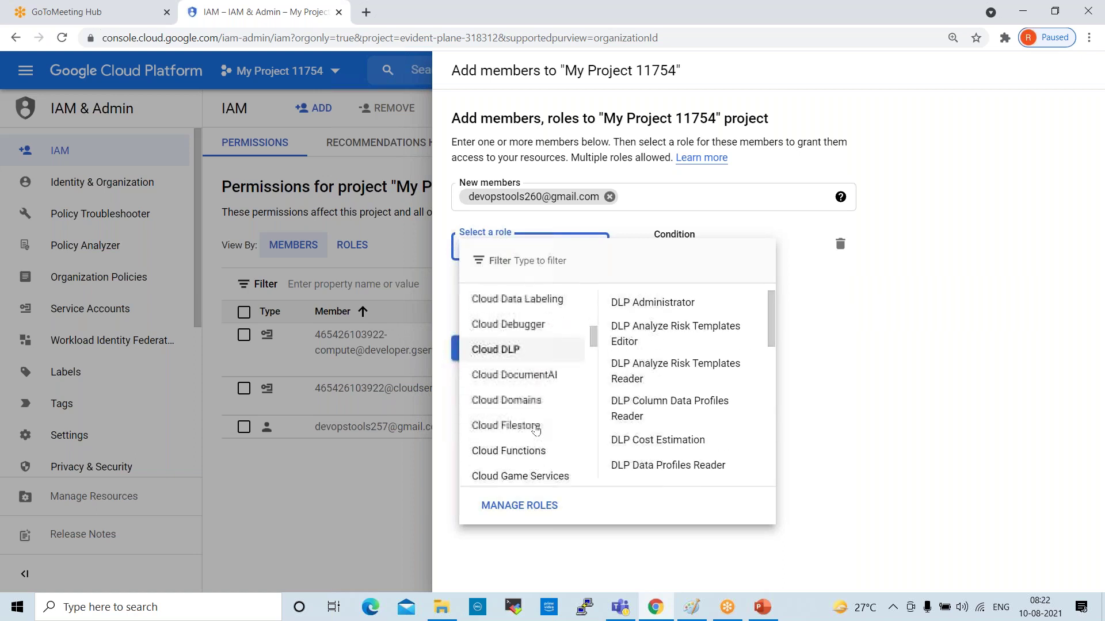
{"action": "scroll", "coordinate": [536, 430], "scroll_direction": "down", "scroll_amount": 3}
{"action": "mouse_move", "coordinate": [536, 429]}
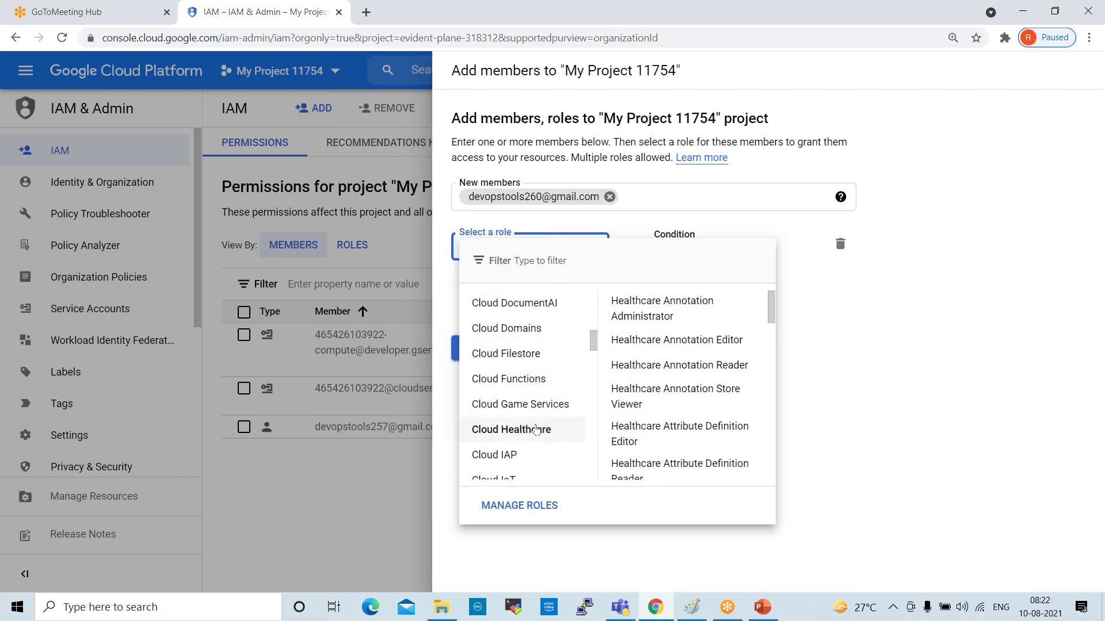
{"action": "scroll", "coordinate": [535, 430], "scroll_direction": "down", "scroll_amount": 3}
{"action": "scroll", "coordinate": [535, 431], "scroll_direction": "up", "scroll_amount": 5}
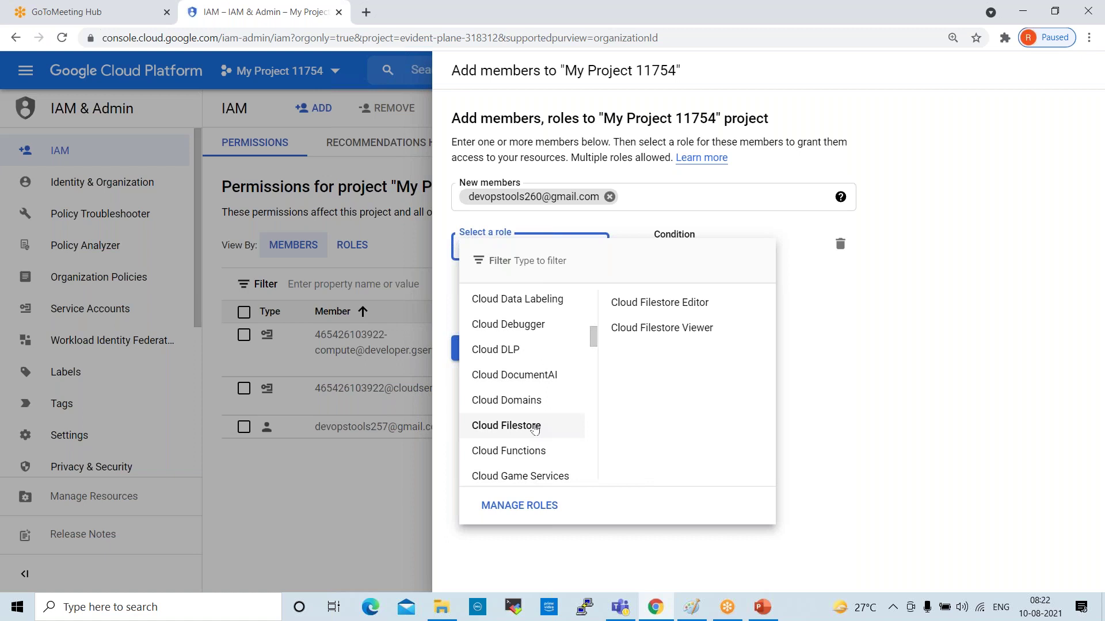
{"action": "scroll", "coordinate": [538, 377], "scroll_direction": "down", "scroll_amount": 5}
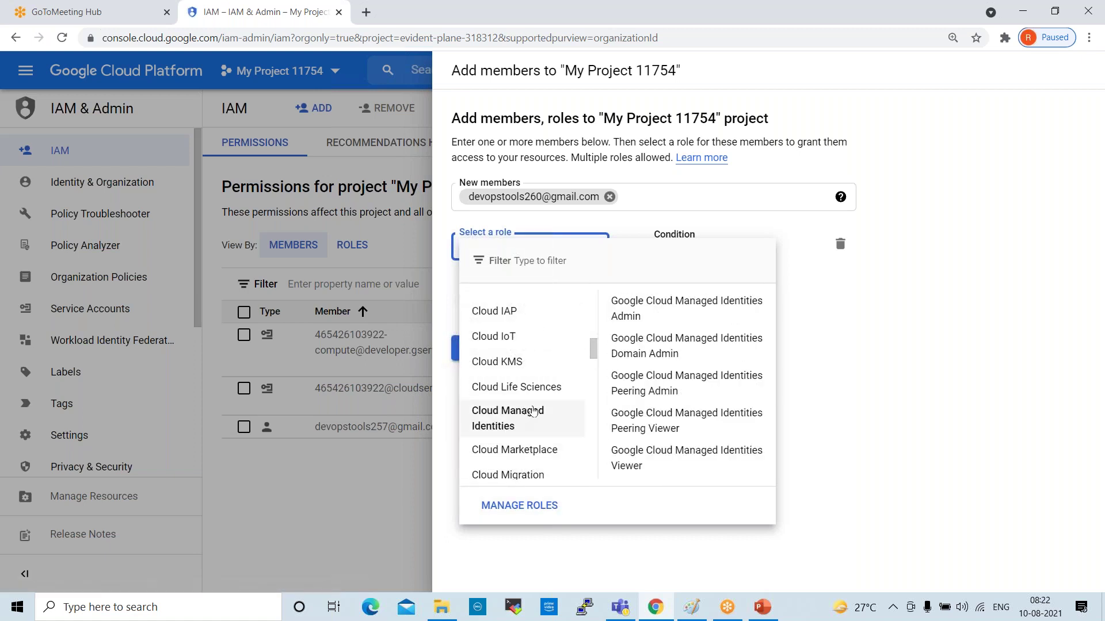
{"action": "scroll", "coordinate": [533, 412], "scroll_direction": "down", "scroll_amount": 5}
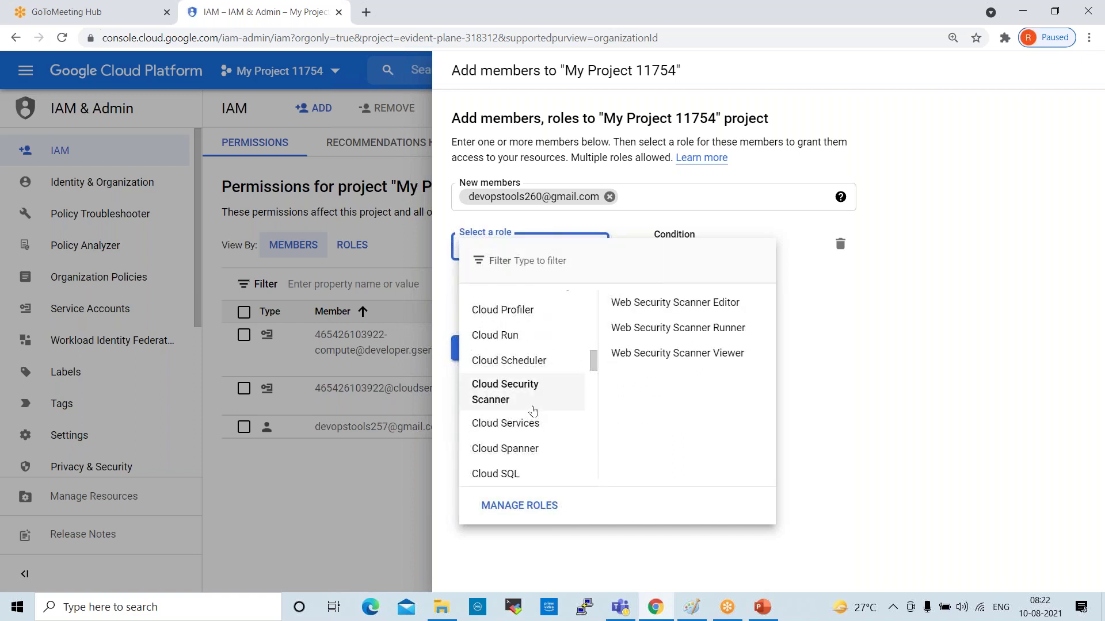
{"action": "scroll", "coordinate": [533, 410], "scroll_direction": "down", "scroll_amount": 5}
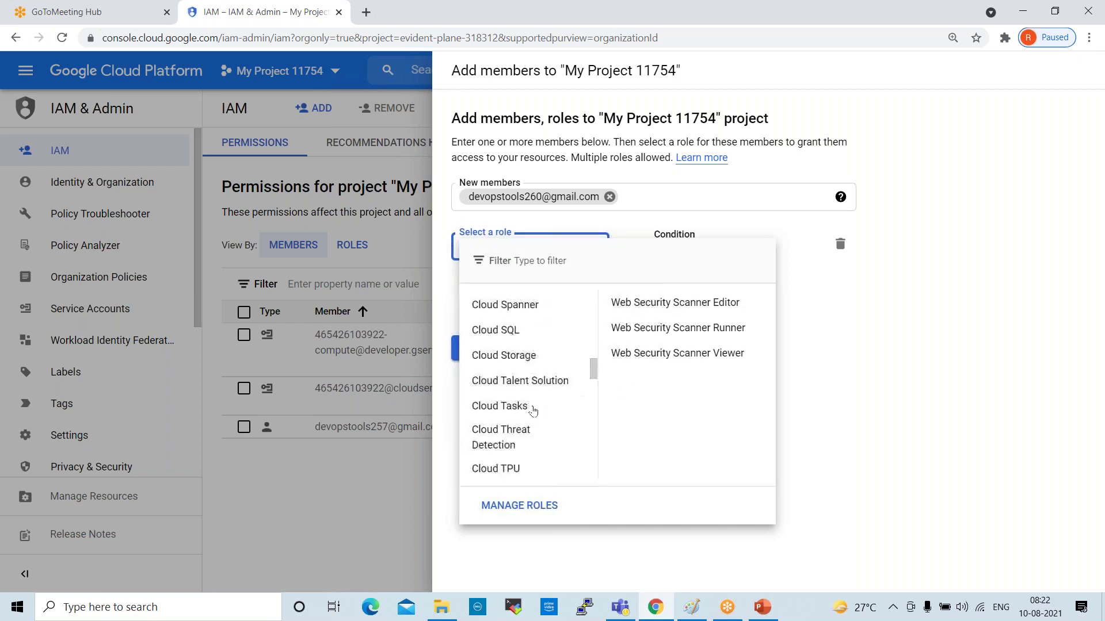
{"action": "scroll", "coordinate": [533, 410], "scroll_direction": "down", "scroll_amount": 2}
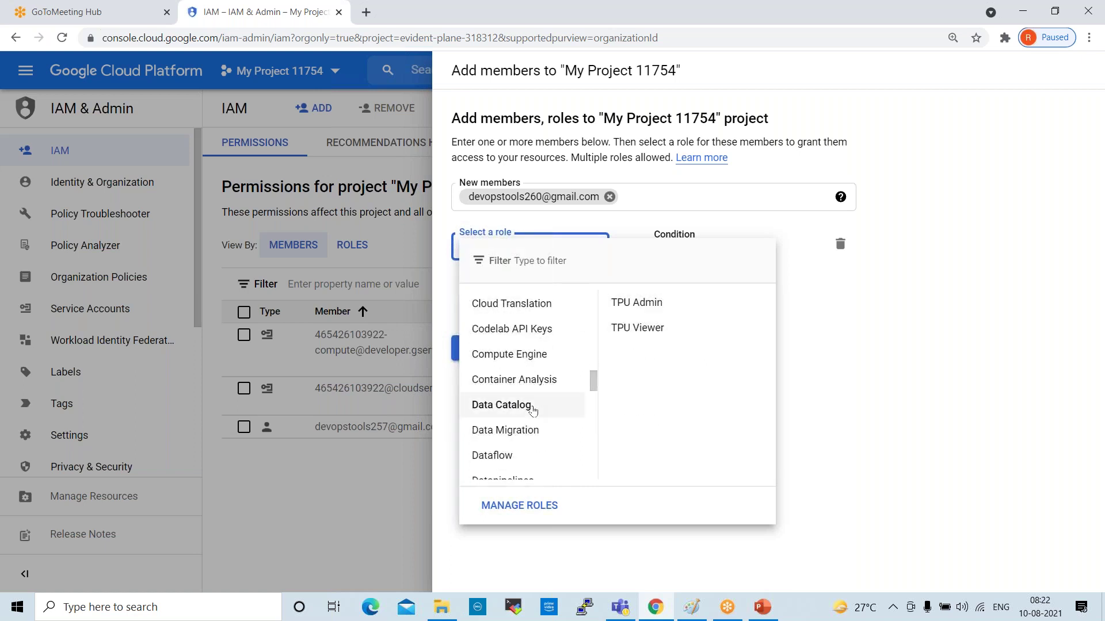
{"action": "mouse_move", "coordinate": [501, 361]}
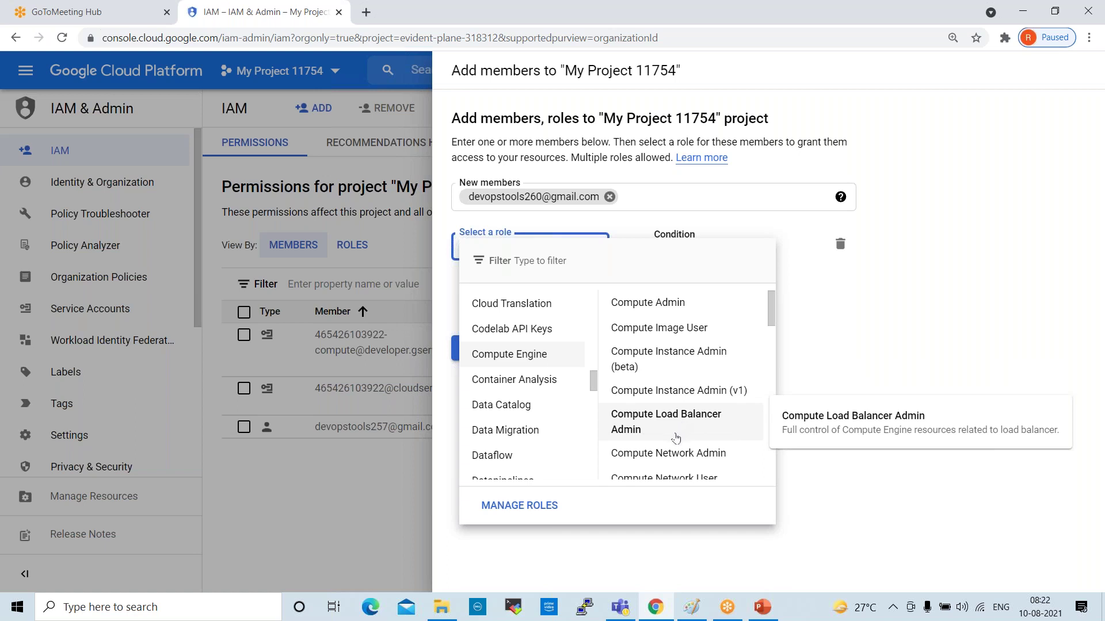
{"action": "scroll", "coordinate": [728, 394], "scroll_direction": "down", "scroll_amount": 1}
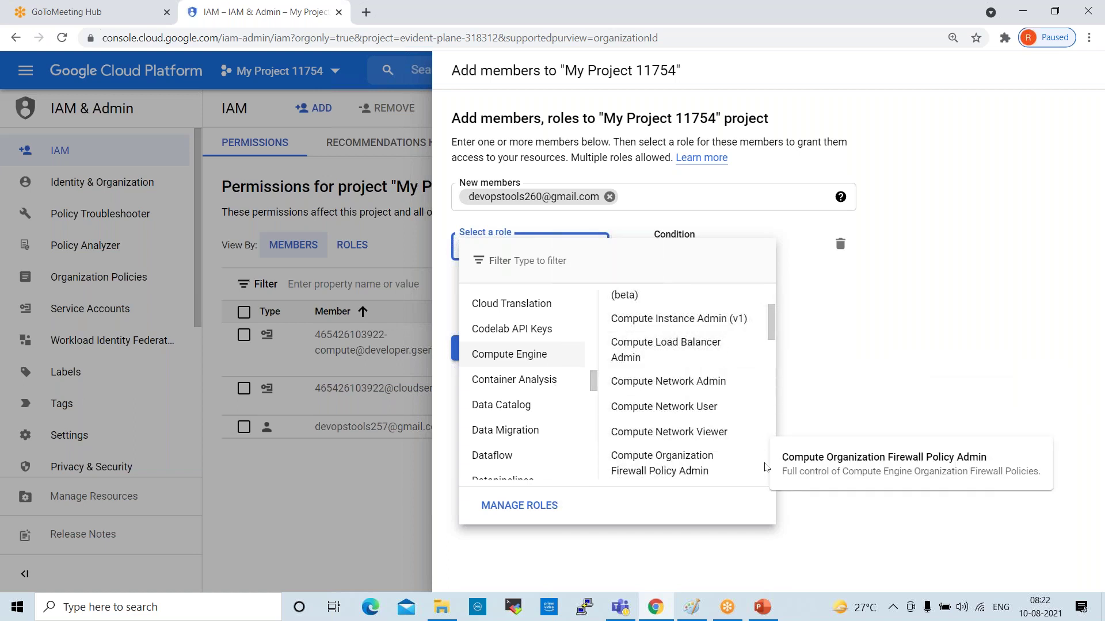
{"action": "scroll", "coordinate": [727, 454], "scroll_direction": "down", "scroll_amount": 4}
{"action": "scroll", "coordinate": [727, 443], "scroll_direction": "down", "scroll_amount": 5}
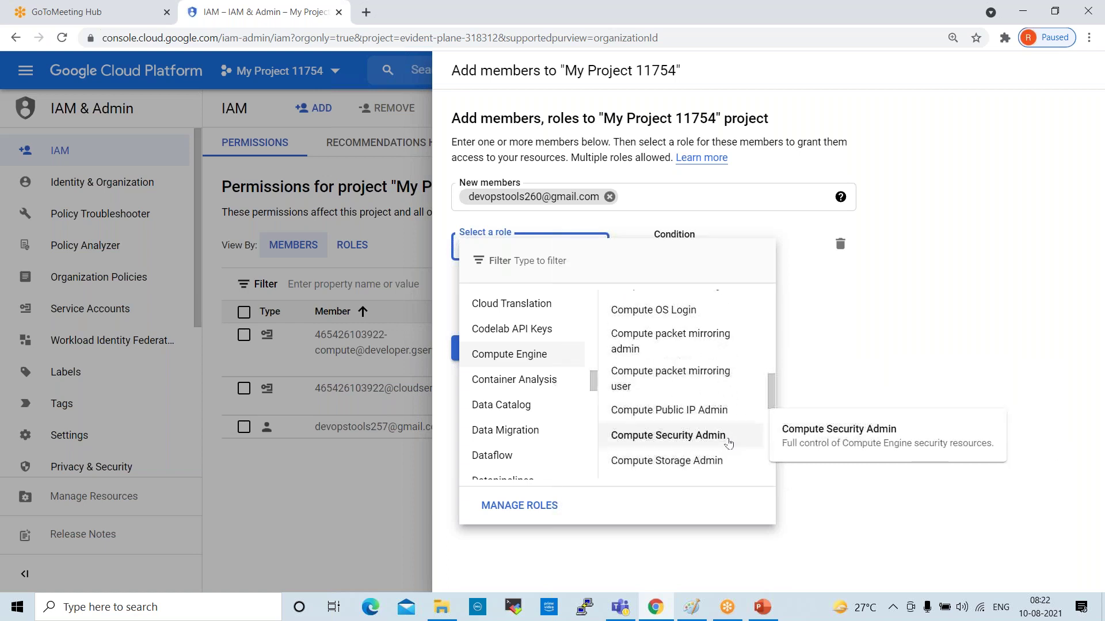
{"action": "left_click", "coordinate": [525, 381]}
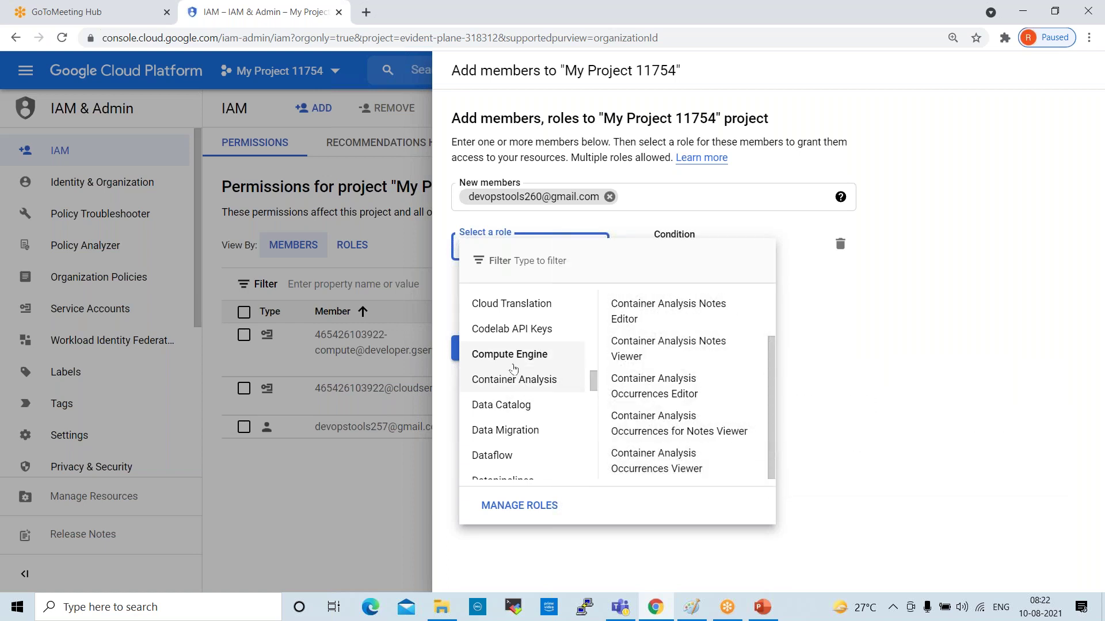
Show the Compute Engine roles and scroll further down the category list
{"action": "left_click", "coordinate": [516, 361]}
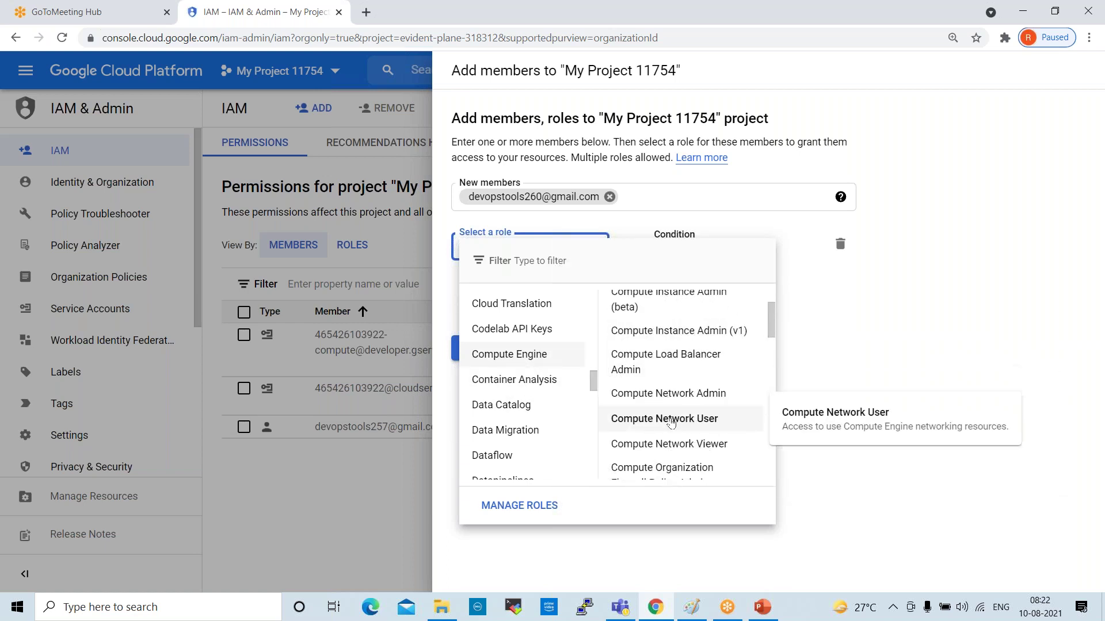
{"action": "scroll", "coordinate": [729, 423], "scroll_direction": "down", "scroll_amount": 3}
{"action": "scroll", "coordinate": [729, 422], "scroll_direction": "down", "scroll_amount": 10}
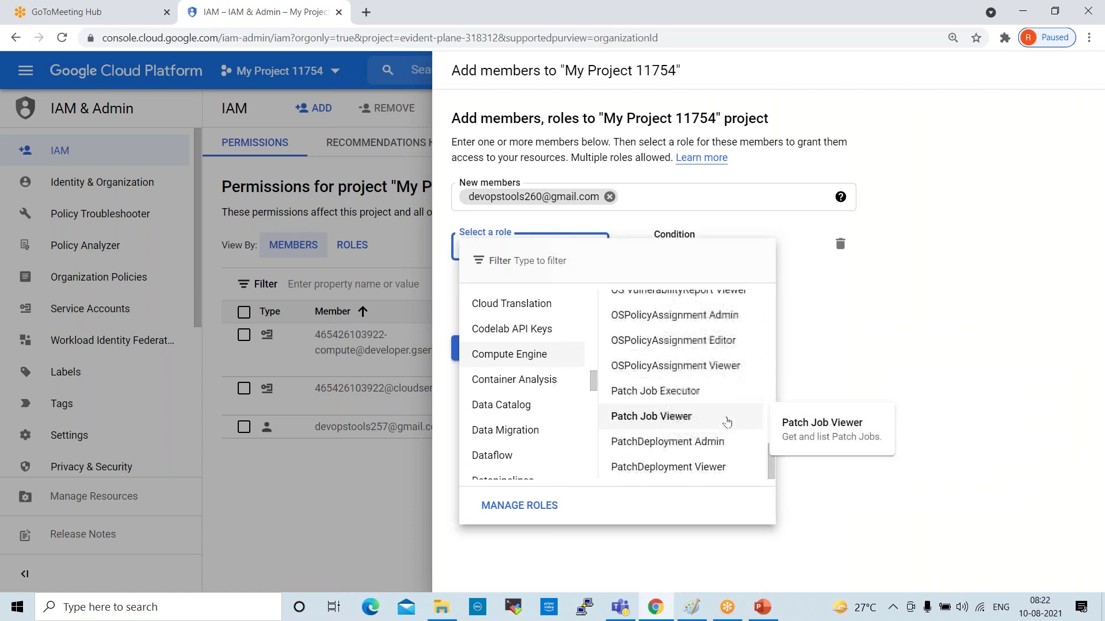
{"action": "mouse_move", "coordinate": [515, 460]}
{"action": "scroll", "coordinate": [530, 424], "scroll_direction": "down", "scroll_amount": 3}
{"action": "scroll", "coordinate": [530, 426], "scroll_direction": "down", "scroll_amount": 3}
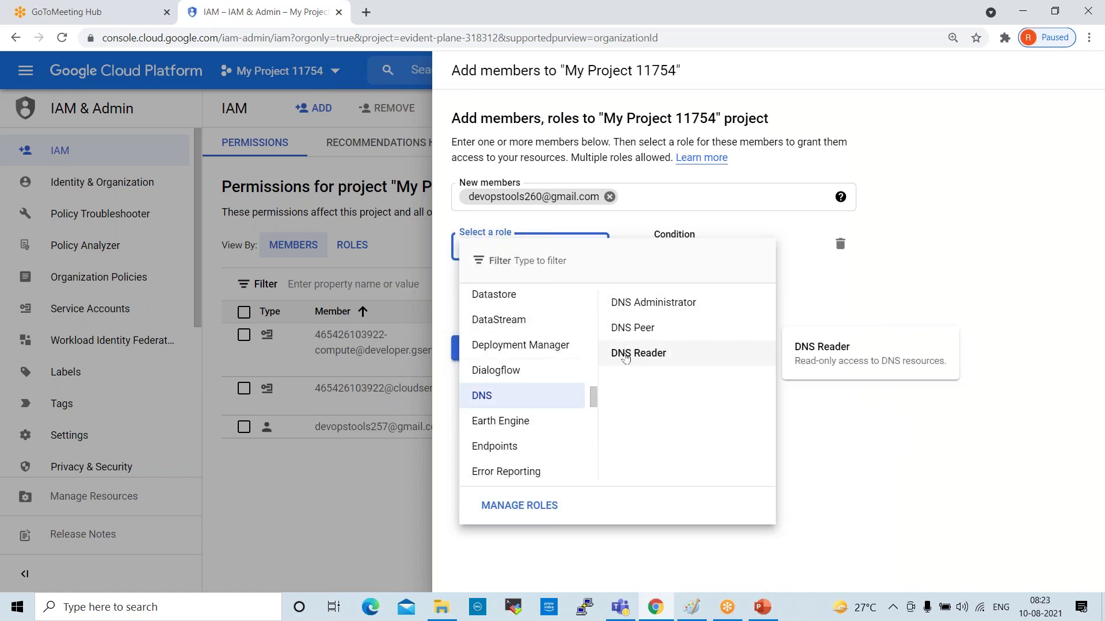
{"action": "mouse_move", "coordinate": [541, 370]}
{"action": "mouse_move", "coordinate": [663, 321]}
{"action": "mouse_move", "coordinate": [676, 367]}
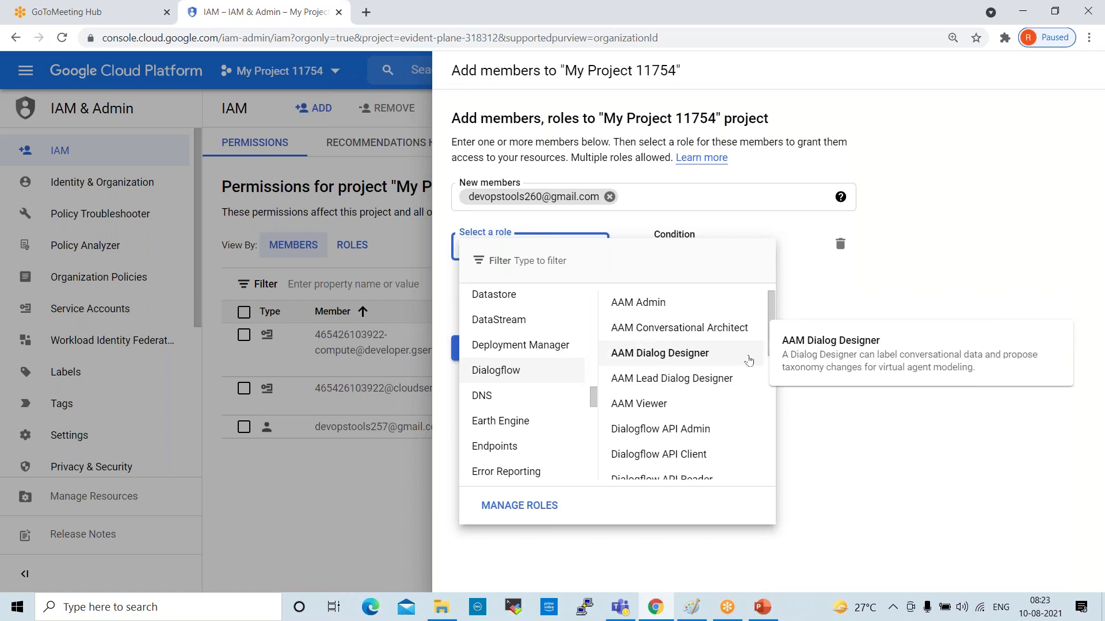
{"action": "mouse_move", "coordinate": [510, 481]}
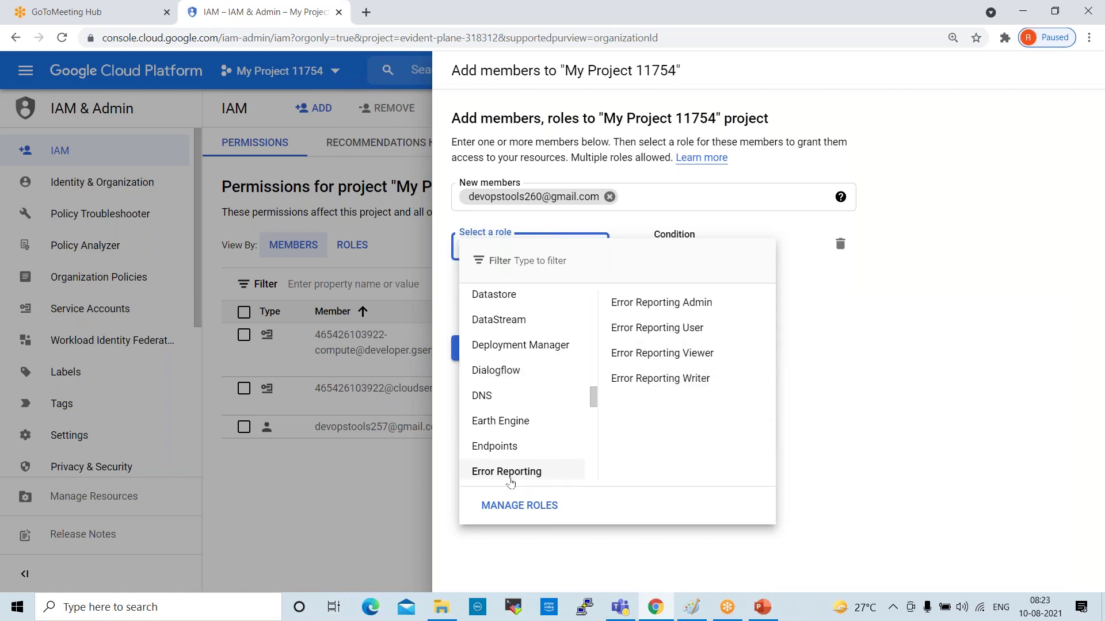
{"action": "scroll", "coordinate": [509, 423], "scroll_direction": "down", "scroll_amount": 3}
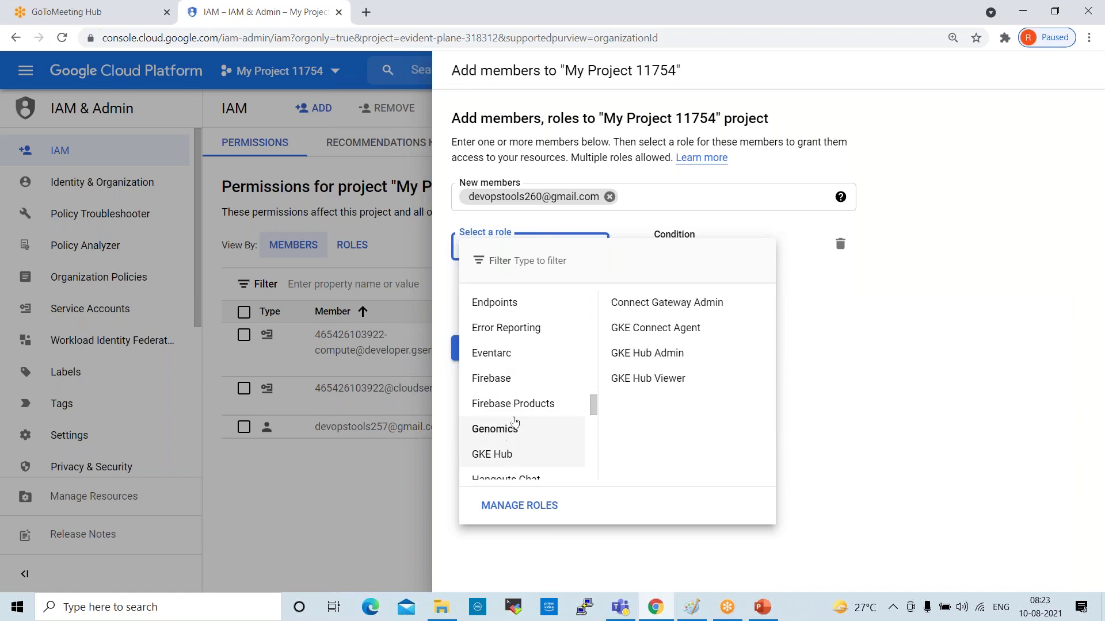
{"action": "scroll", "coordinate": [519, 413], "scroll_direction": "down", "scroll_amount": 1}
{"action": "scroll", "coordinate": [518, 413], "scroll_direction": "down", "scroll_amount": 2}
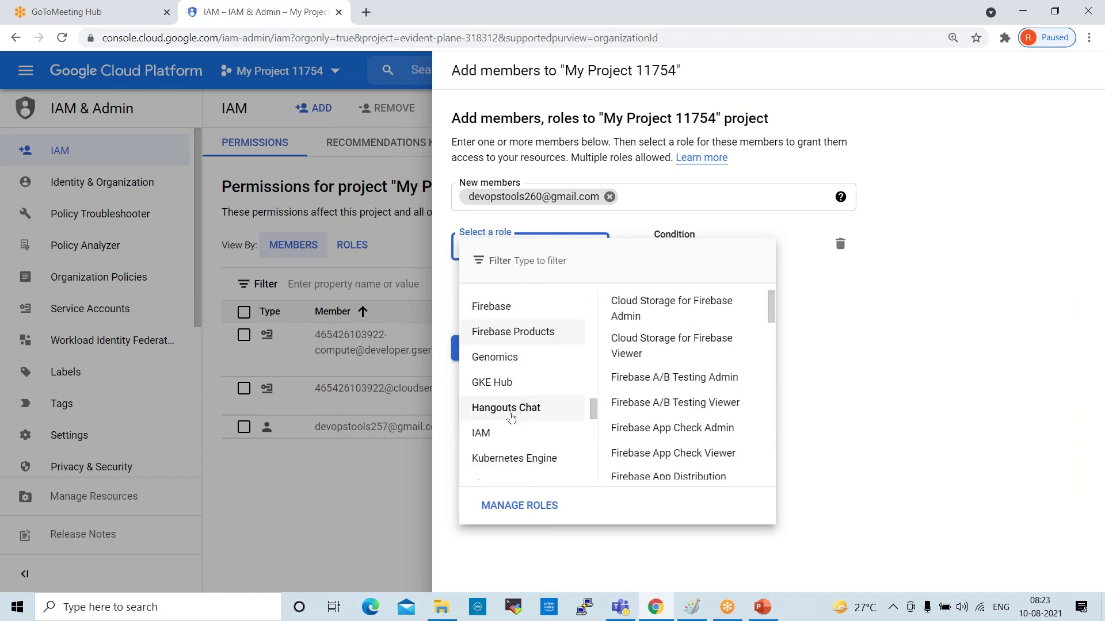
Show the GKE Hub roles and scroll on toward Logging
{"action": "left_click", "coordinate": [500, 384]}
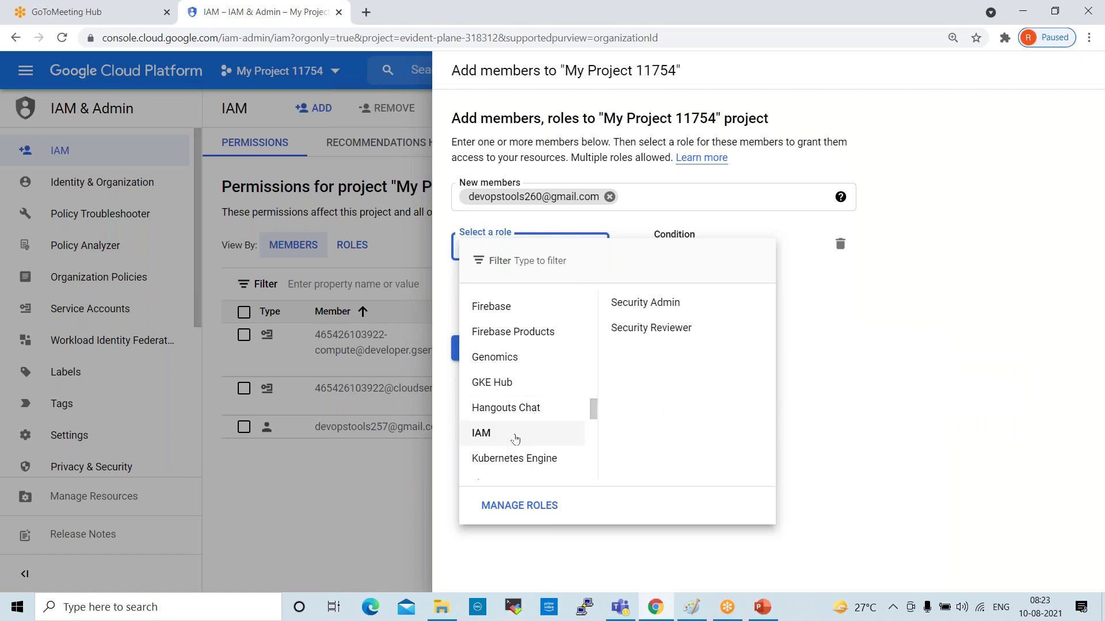
{"action": "scroll", "coordinate": [519, 434], "scroll_direction": "down", "scroll_amount": 1}
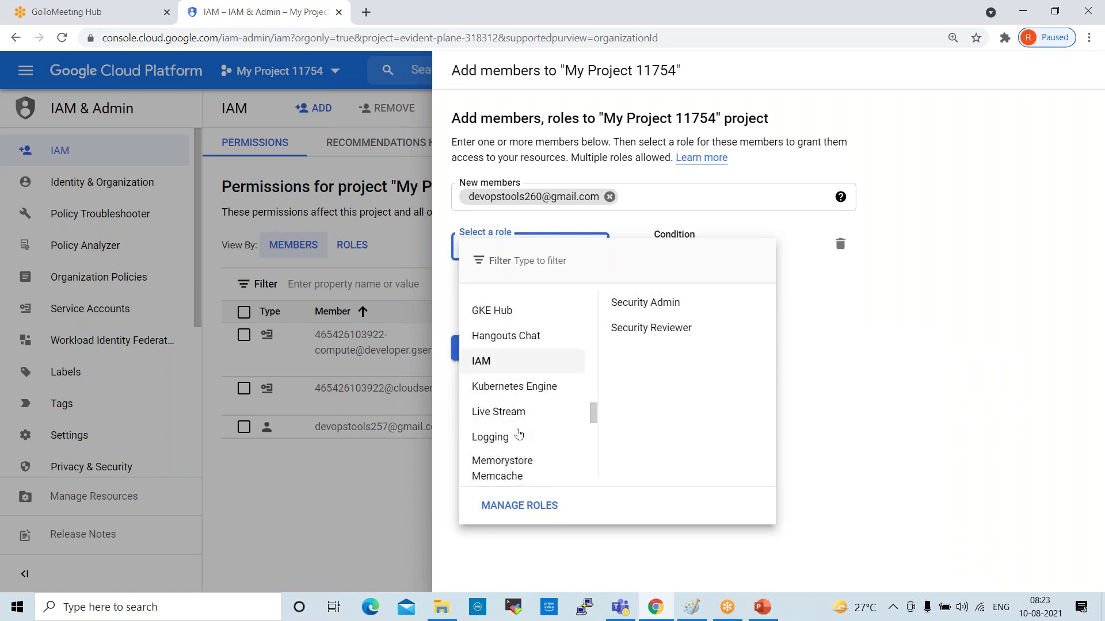
{"action": "mouse_move", "coordinate": [521, 387]}
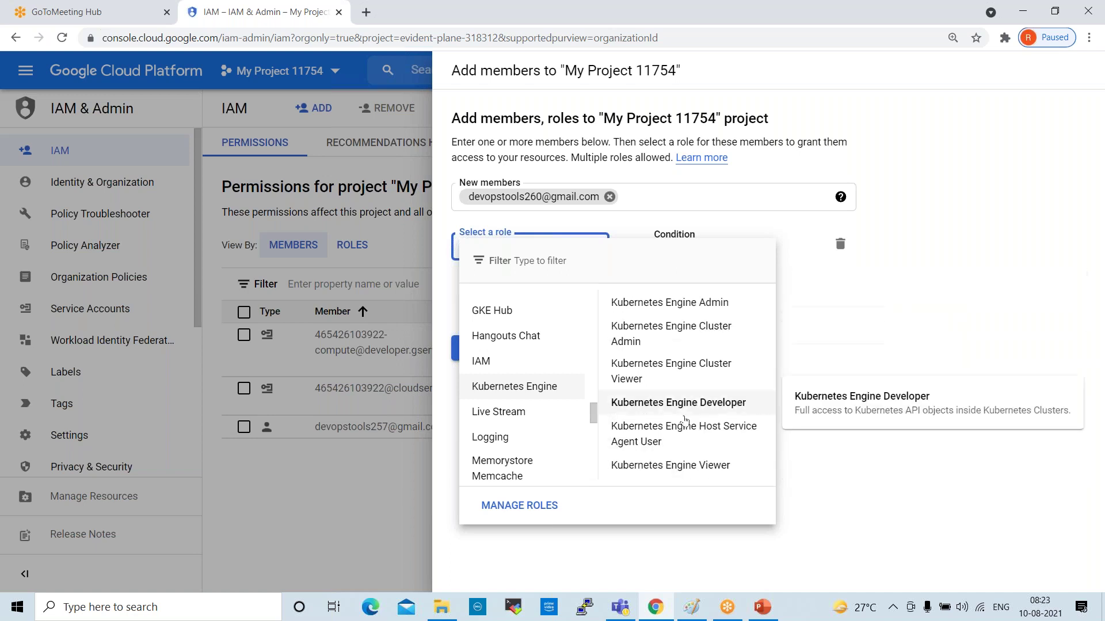
Show the roles in the Logging category
{"action": "left_click", "coordinate": [499, 448]}
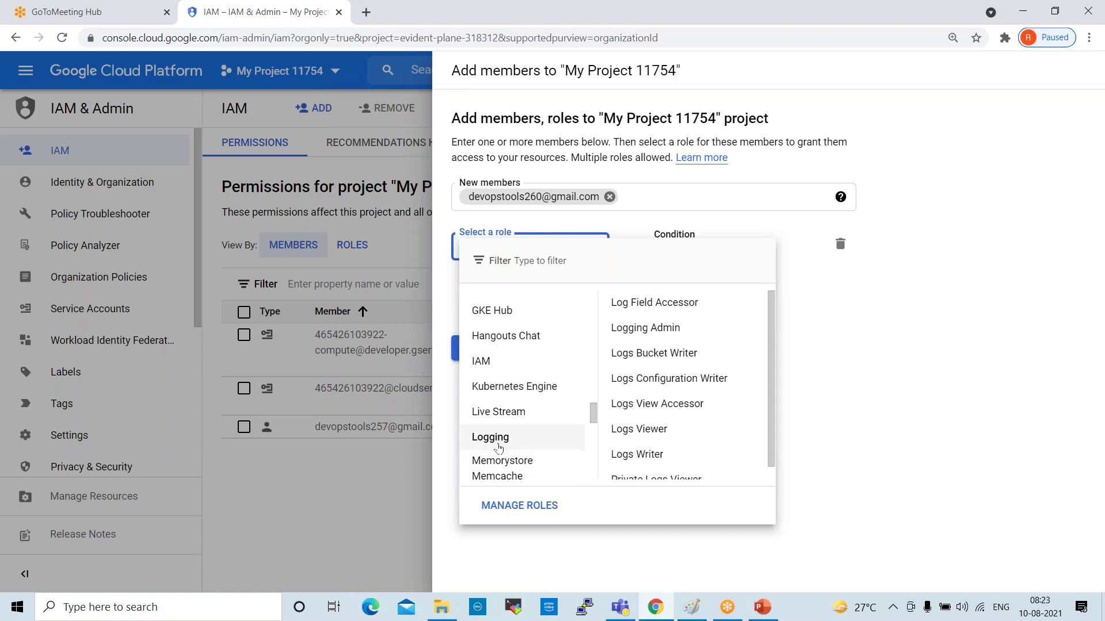
{"action": "left_click", "coordinate": [493, 441]}
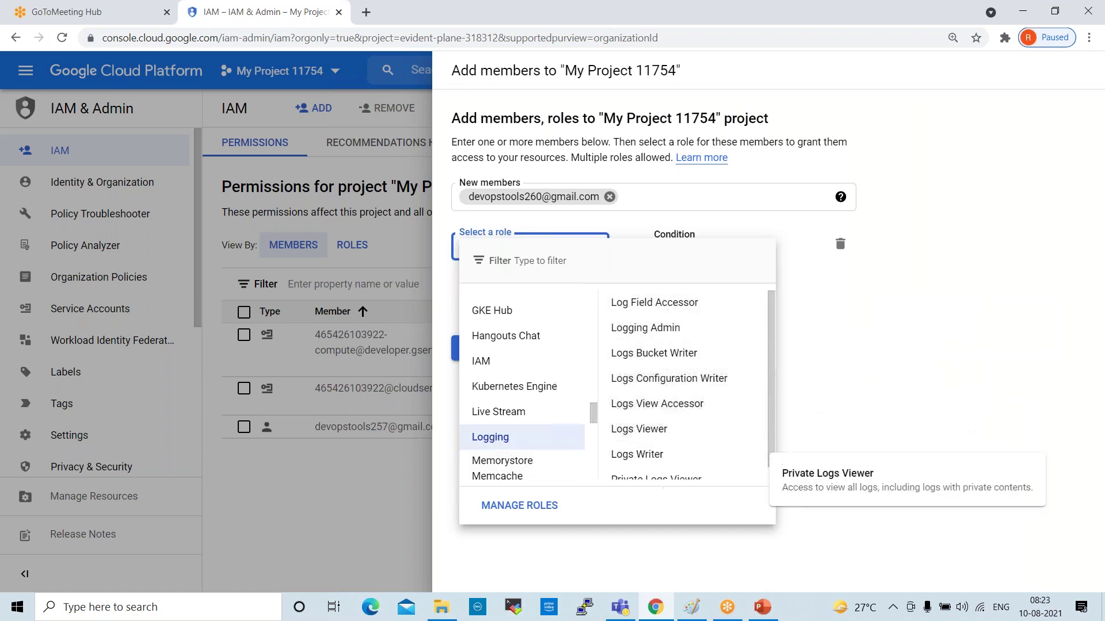
{"action": "mouse_move", "coordinate": [656, 599]}
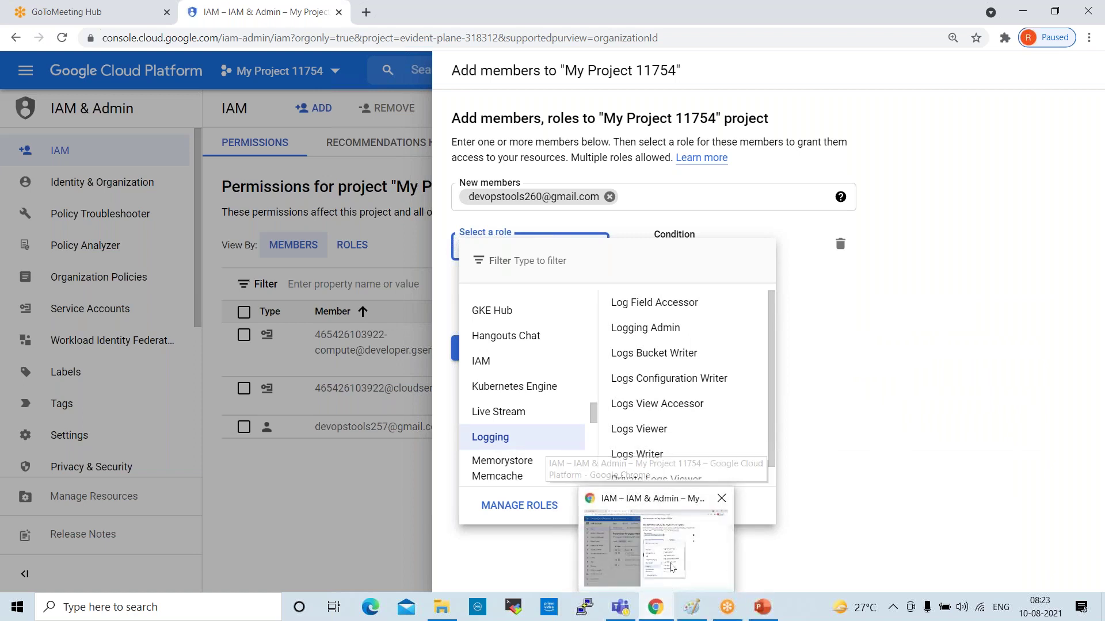
Scroll through the categories and back up to show the Basic roles: Browser, Editor, Owner, Viewer
{"action": "scroll", "coordinate": [556, 428], "scroll_direction": "down", "scroll_amount": 5}
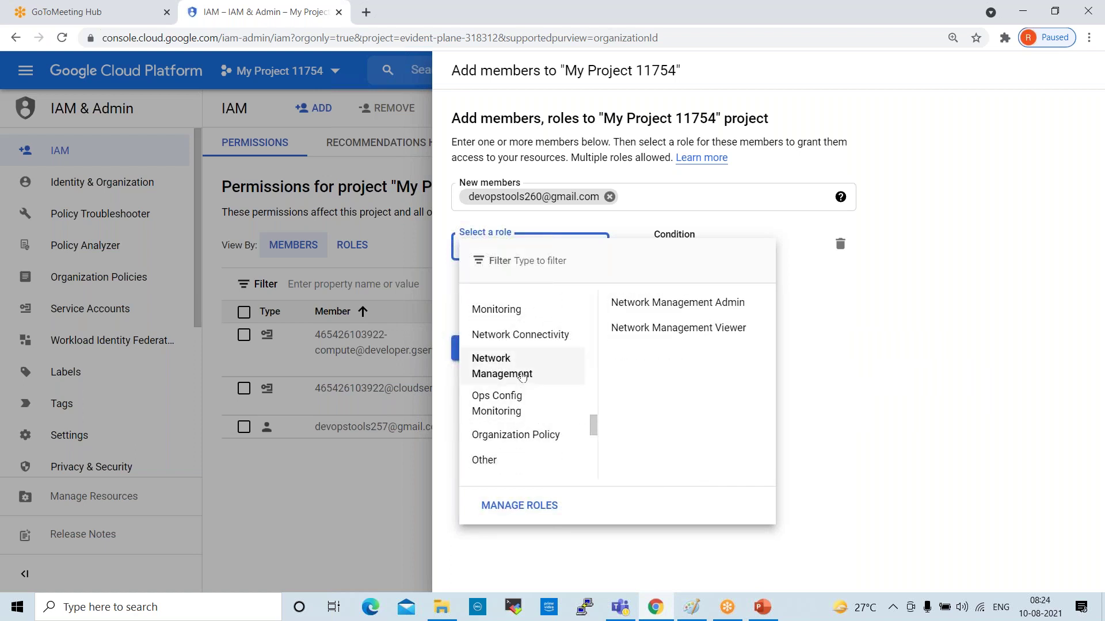
{"action": "scroll", "coordinate": [523, 374], "scroll_direction": "down", "scroll_amount": 4}
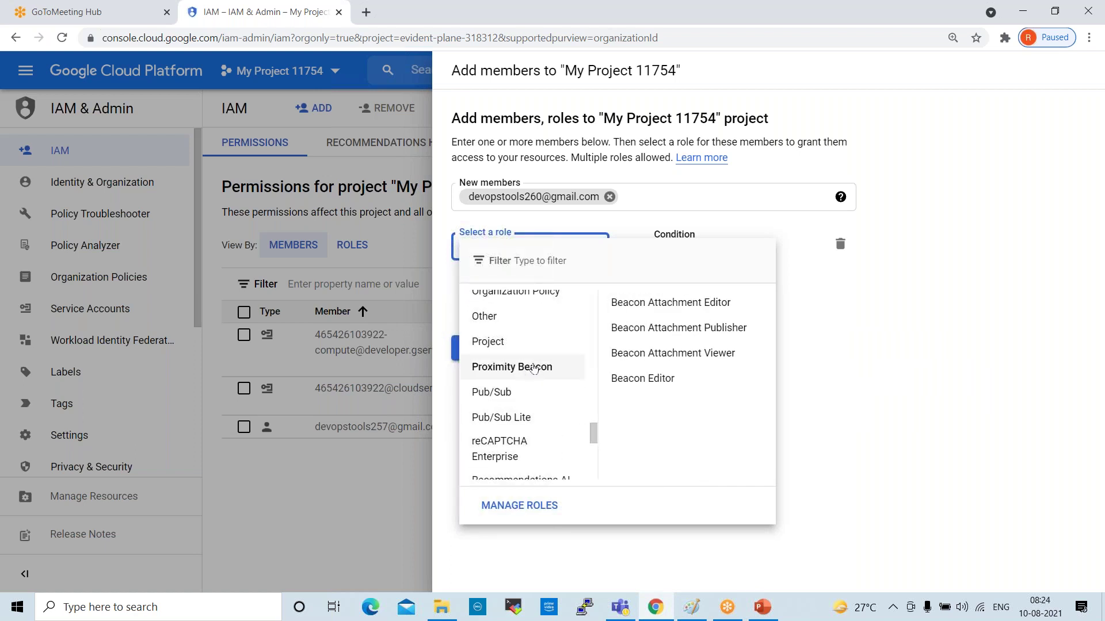
{"action": "scroll", "coordinate": [536, 369], "scroll_direction": "down", "scroll_amount": 3}
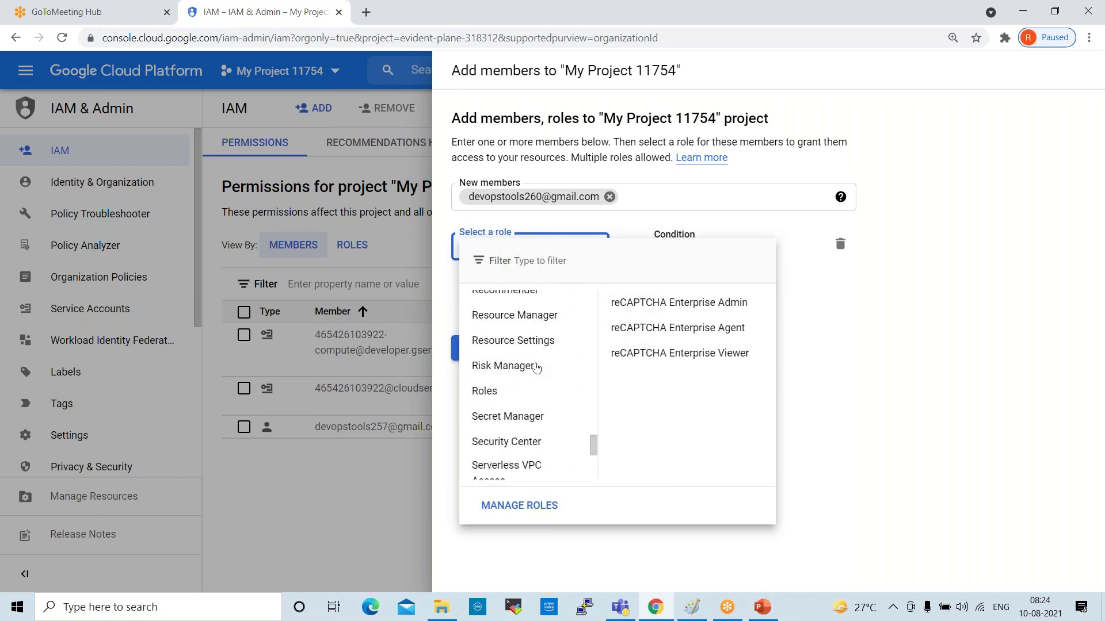
{"action": "scroll", "coordinate": [535, 371], "scroll_direction": "down", "scroll_amount": 5}
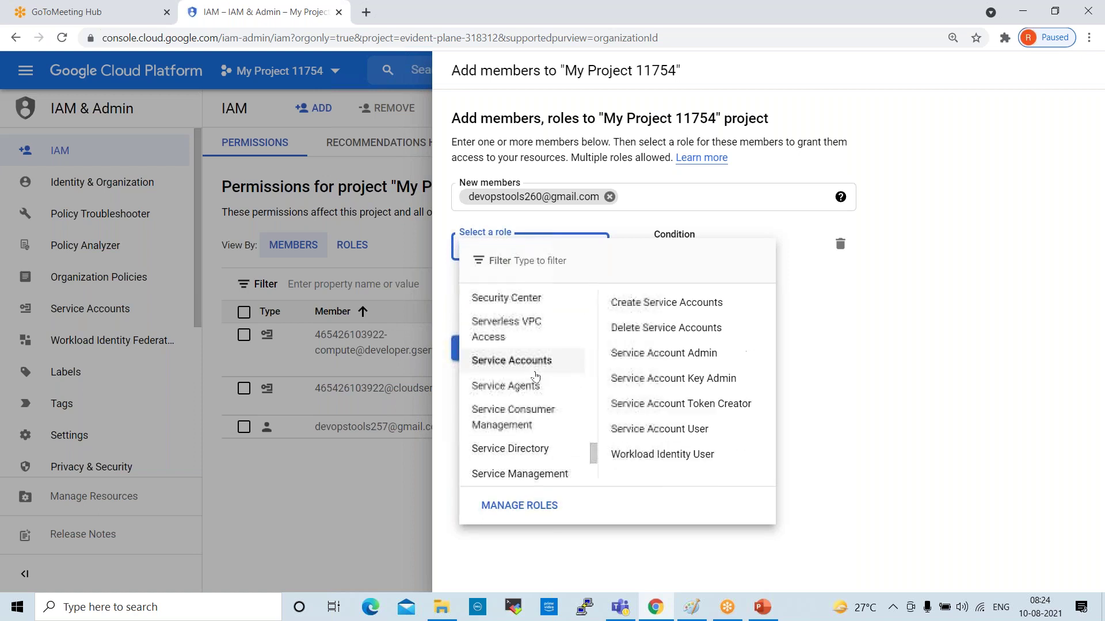
{"action": "scroll", "coordinate": [535, 377], "scroll_direction": "down", "scroll_amount": 3}
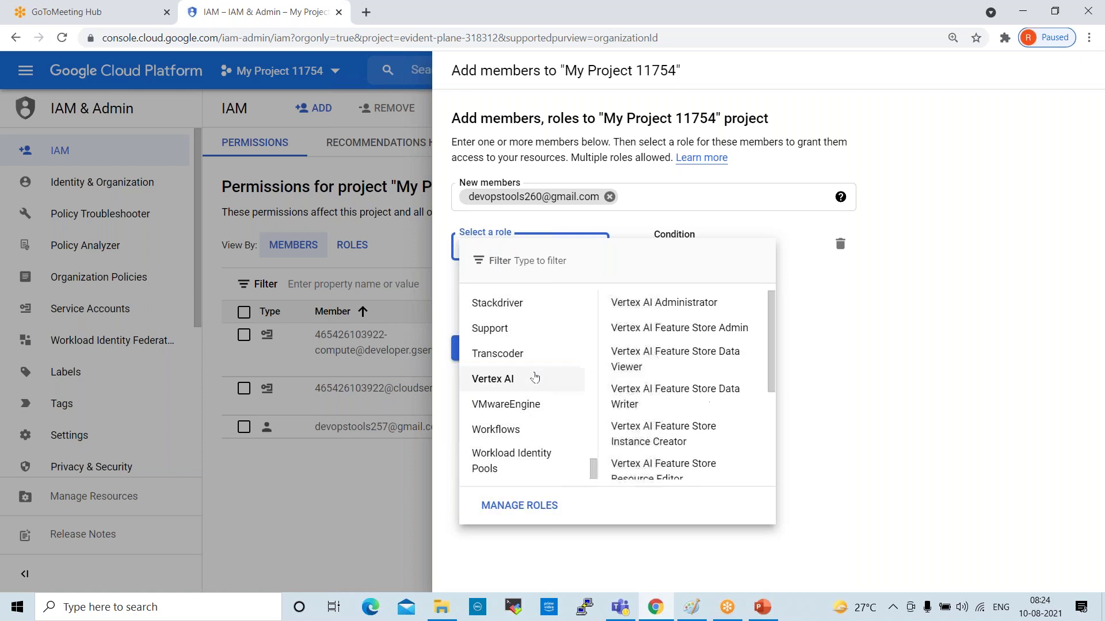
{"action": "scroll", "coordinate": [535, 376], "scroll_direction": "up", "scroll_amount": 15}
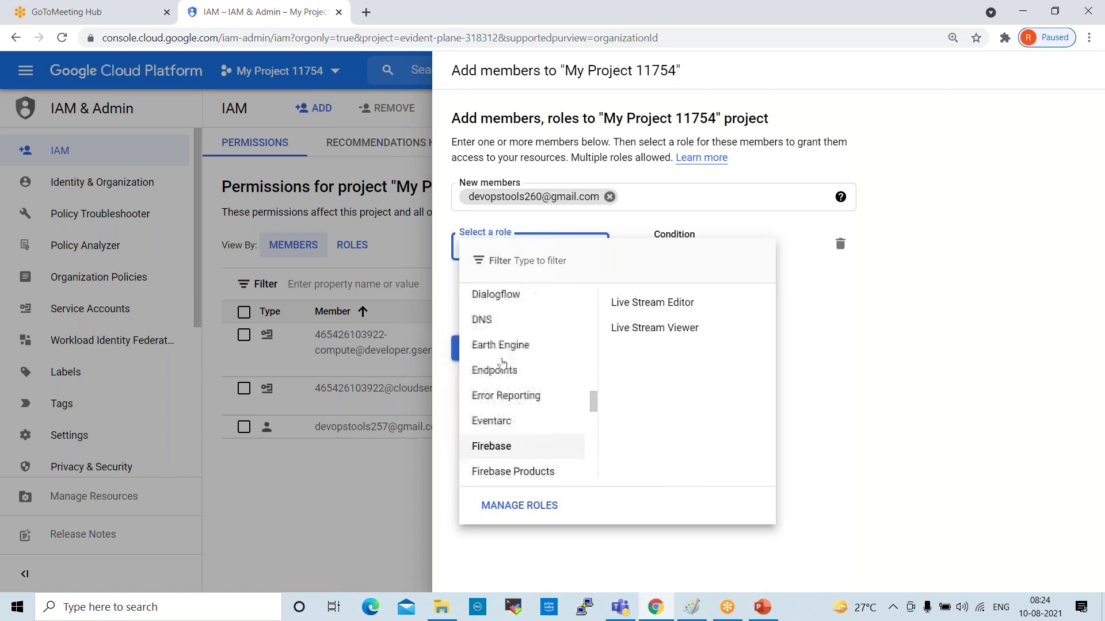
{"action": "scroll", "coordinate": [471, 348], "scroll_direction": "up", "scroll_amount": 10}
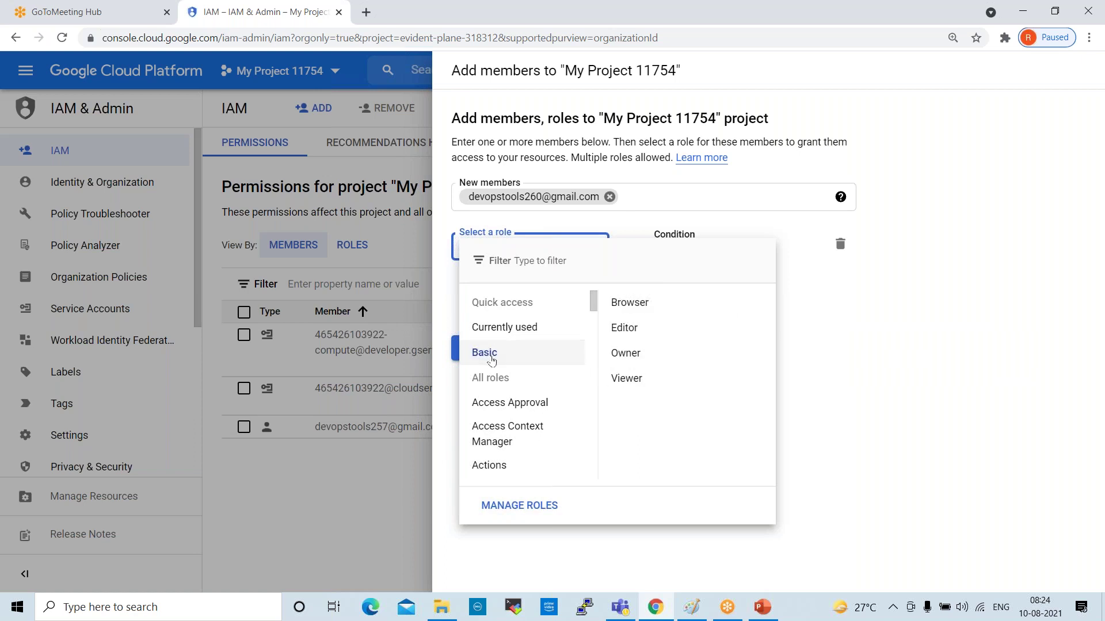
{"action": "left_click", "coordinate": [484, 352]}
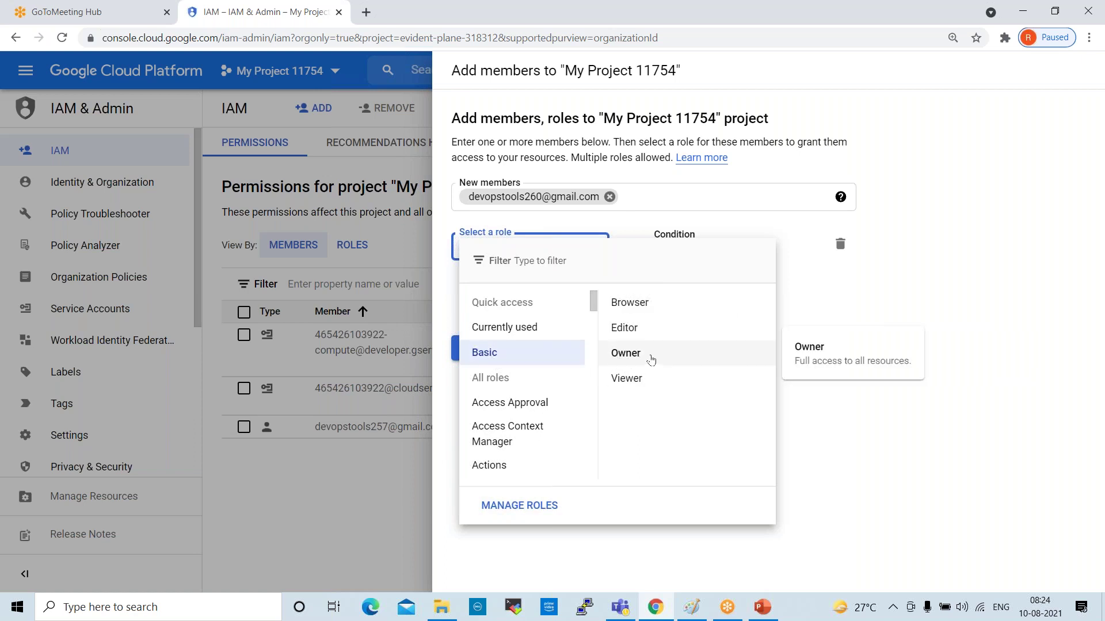
Give the new member the Basic Owner role on My Project 11754 and save
{"action": "left_click", "coordinate": [626, 353]}
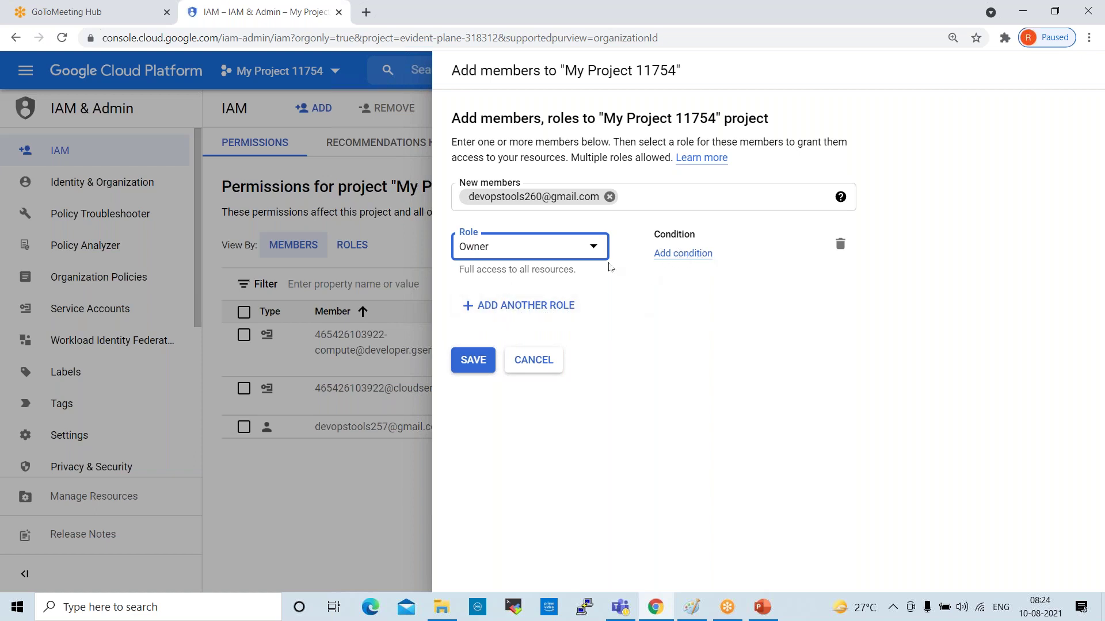
{"action": "left_click", "coordinate": [471, 362]}
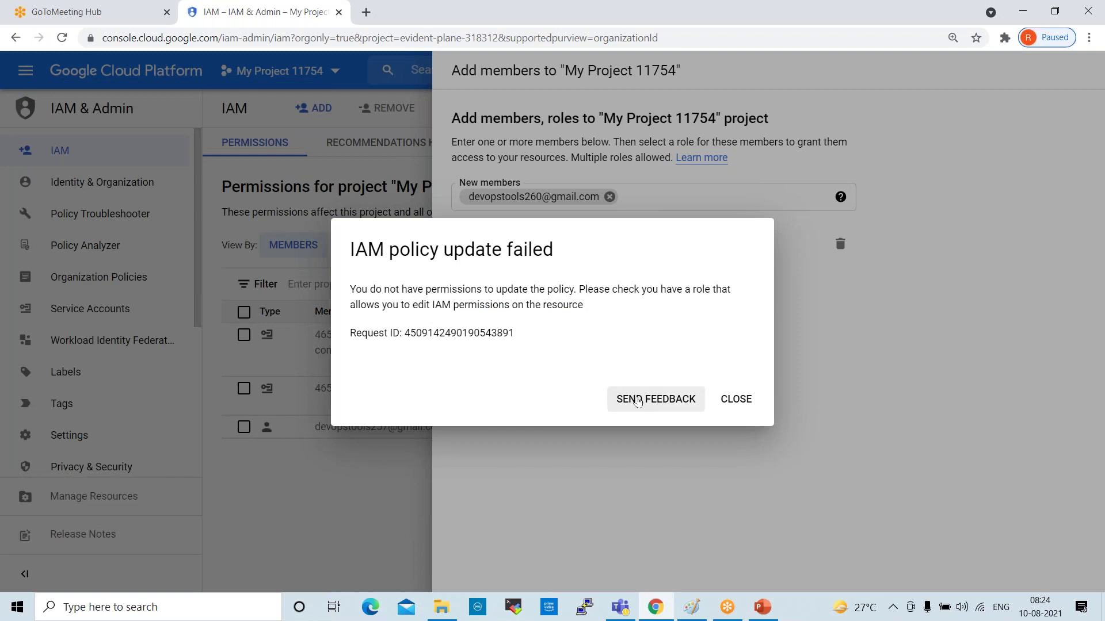
Dismiss the IAM policy update failure and cancel adding the new member
{"action": "left_click", "coordinate": [742, 405]}
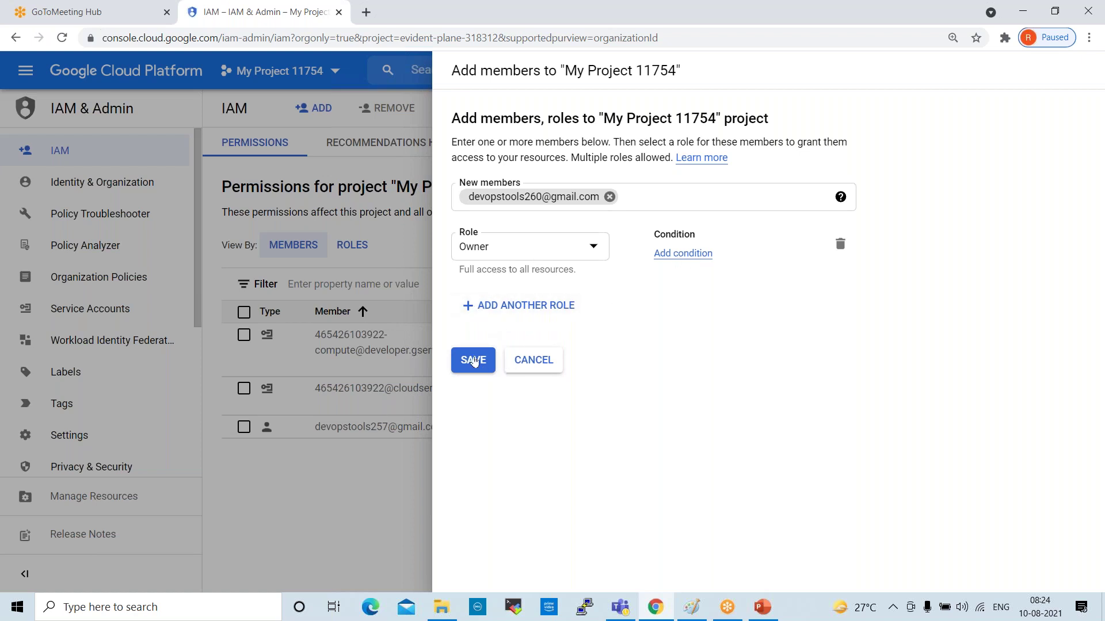
{"action": "left_click", "coordinate": [363, 471]}
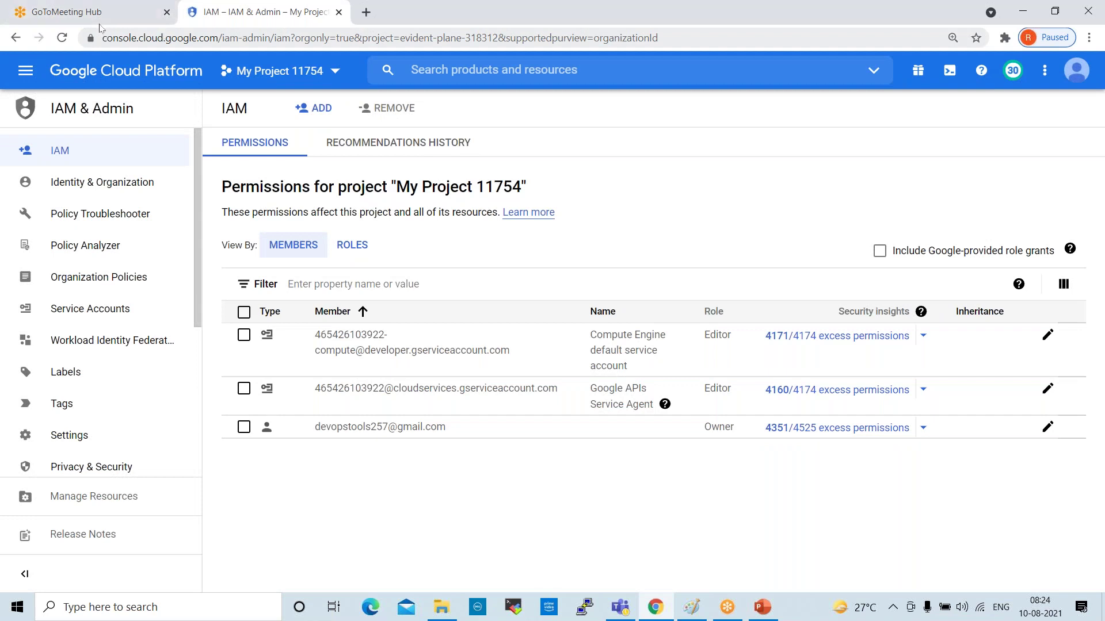
Reload the IAM permissions page and go to the IAM & Admin section
{"action": "left_click", "coordinate": [62, 38]}
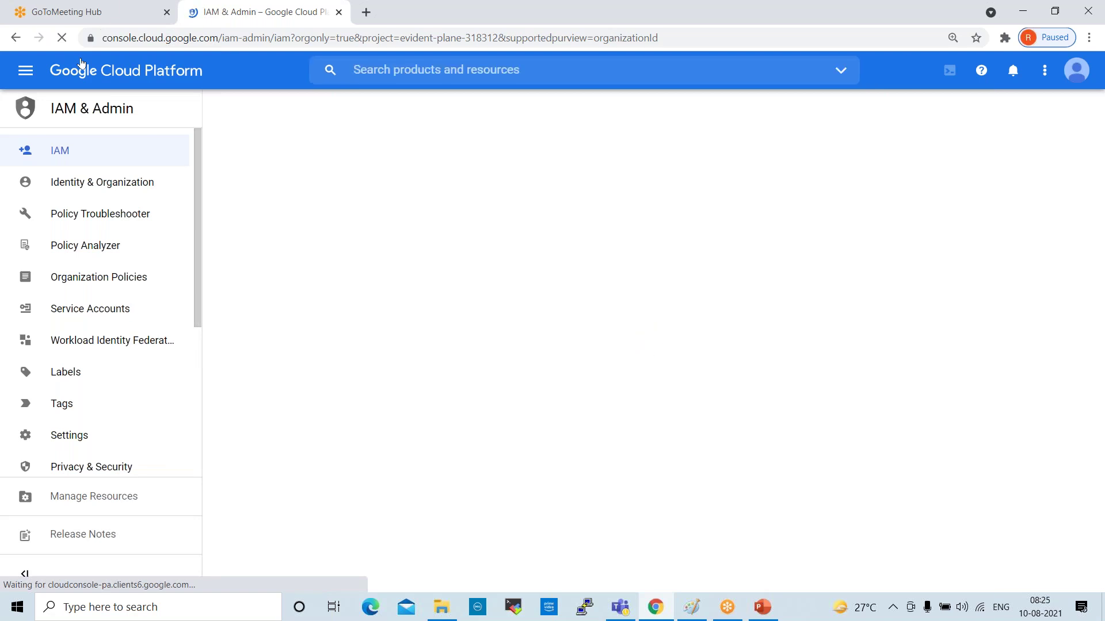
{"action": "left_click", "coordinate": [69, 151]}
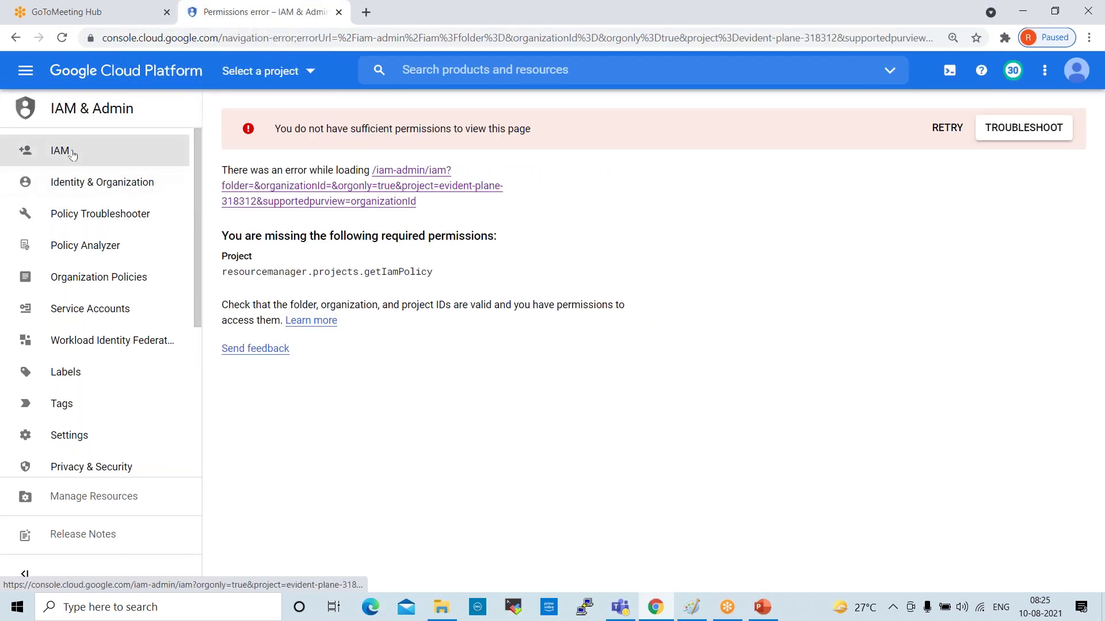
{"action": "left_click", "coordinate": [22, 76]}
{"action": "mouse_move", "coordinate": [66, 259]}
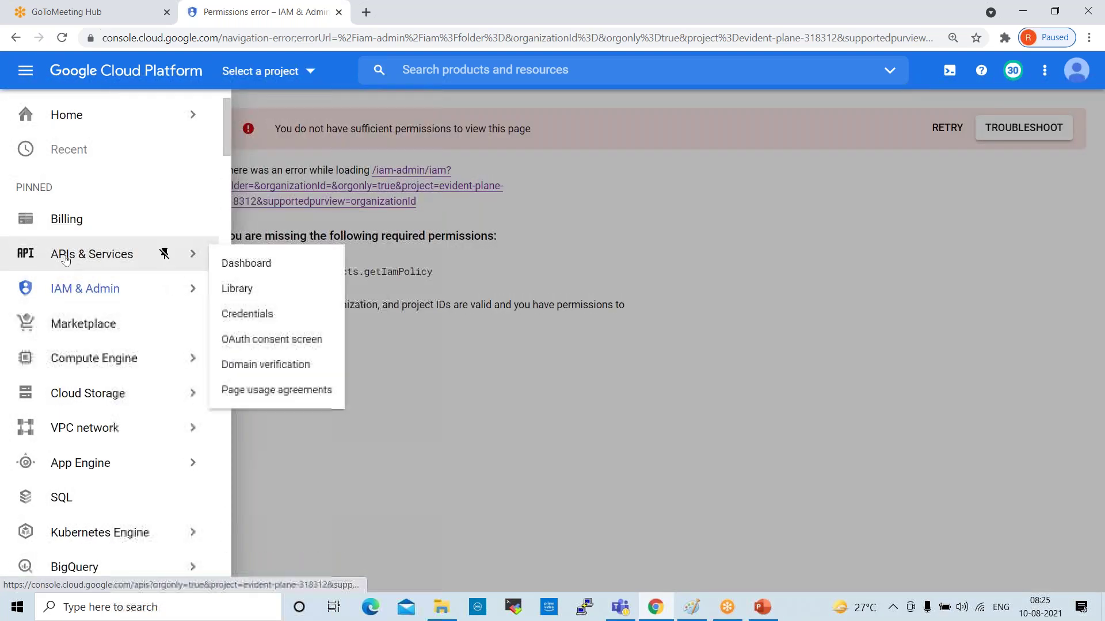
{"action": "left_click", "coordinate": [85, 288]}
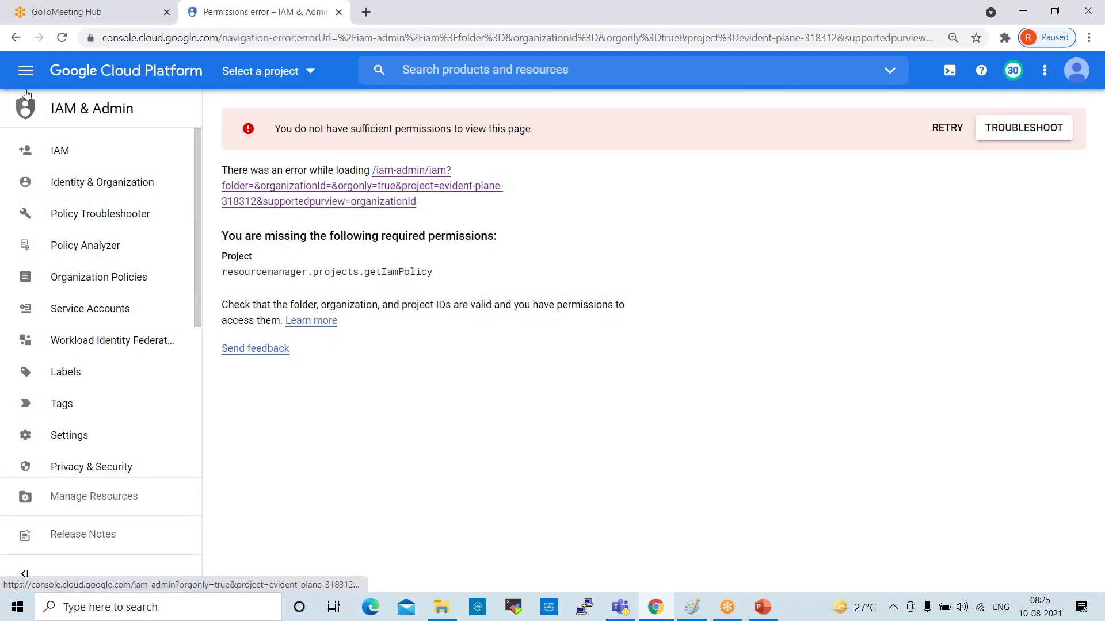
Reopen IAM, visit Identity & Organization, then return to IAM and retry loading it
{"action": "left_click", "coordinate": [25, 70]}
{"action": "mouse_move", "coordinate": [104, 289]}
{"action": "left_click", "coordinate": [234, 110]}
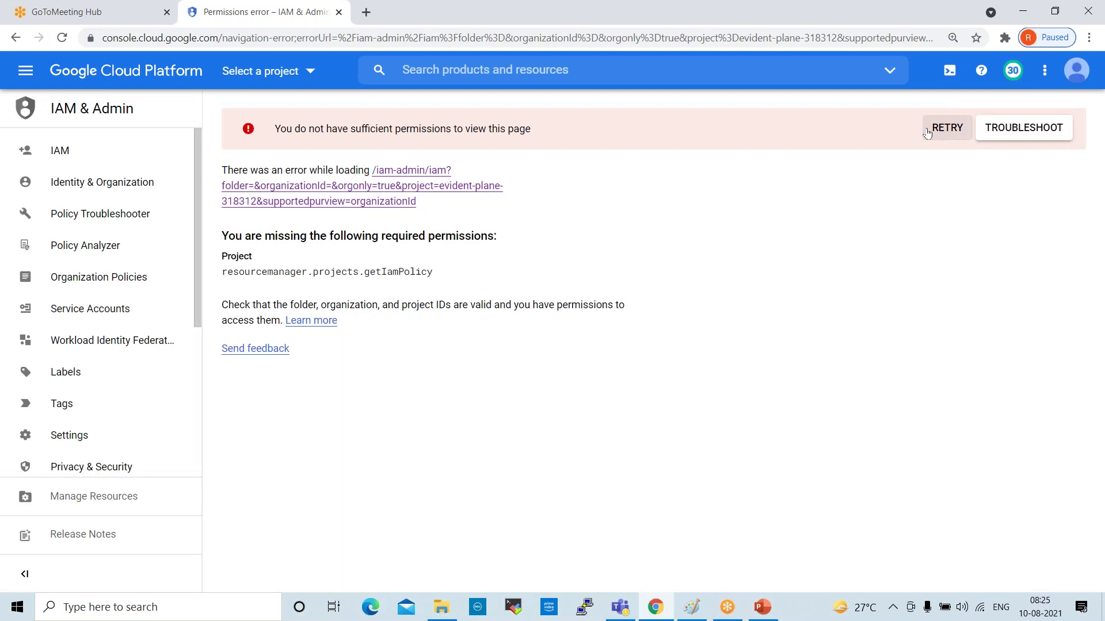
{"action": "left_click", "coordinate": [63, 155]}
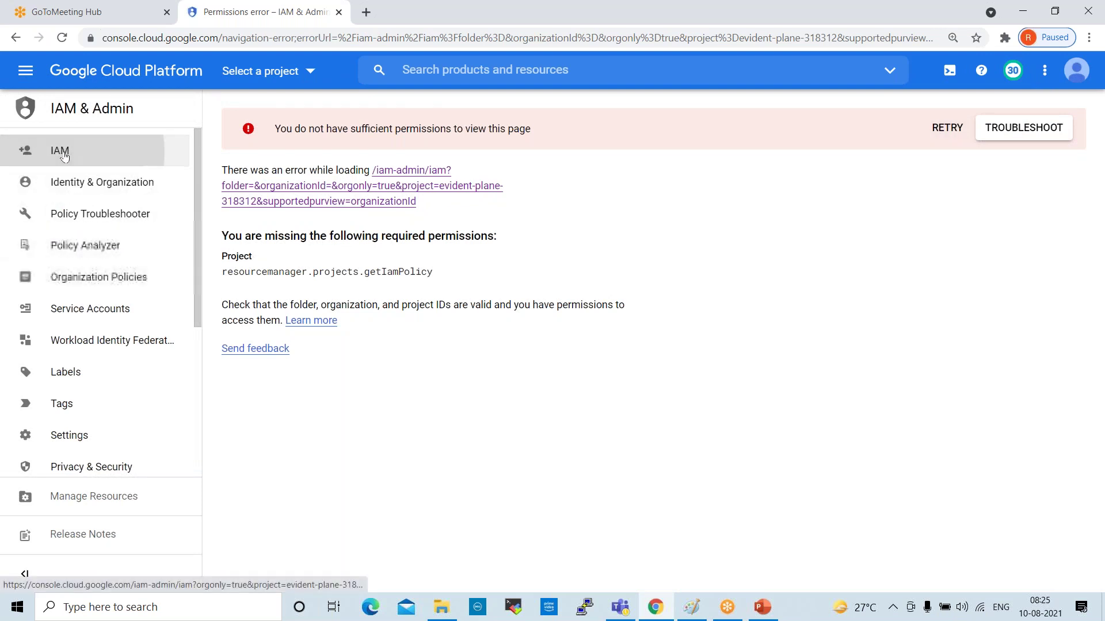
{"action": "left_click", "coordinate": [63, 183]}
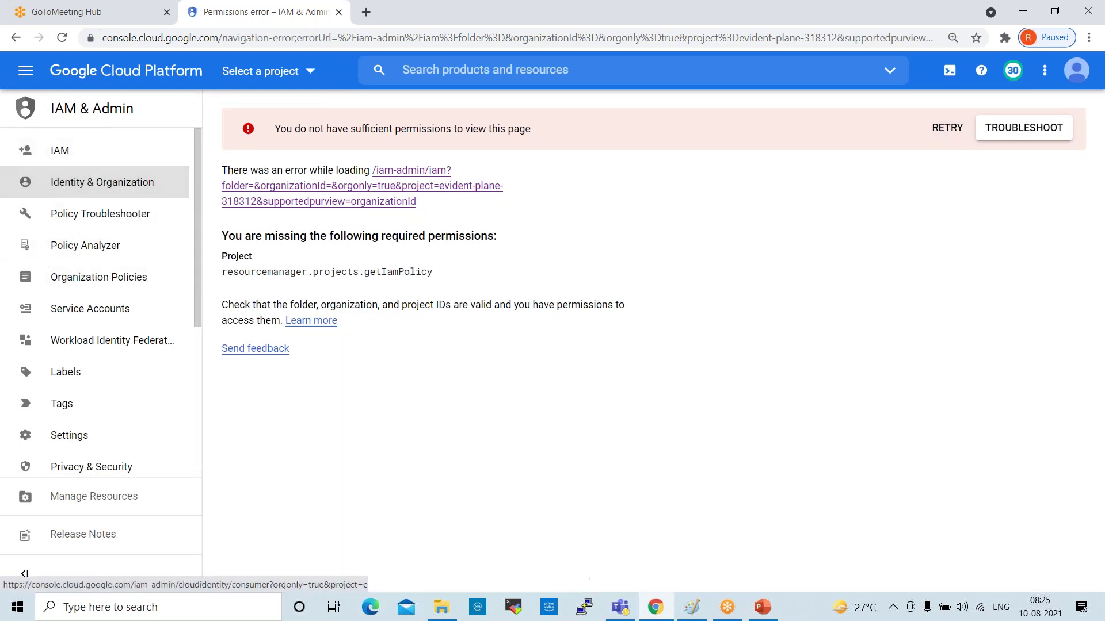
{"action": "left_click", "coordinate": [65, 161]}
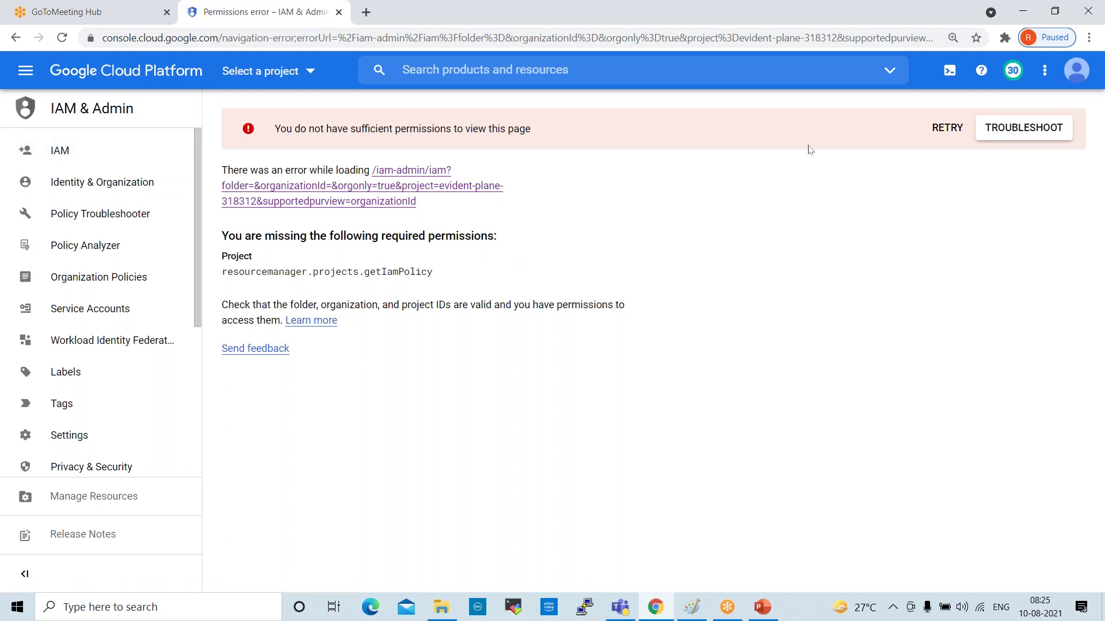
{"action": "left_click", "coordinate": [944, 129]}
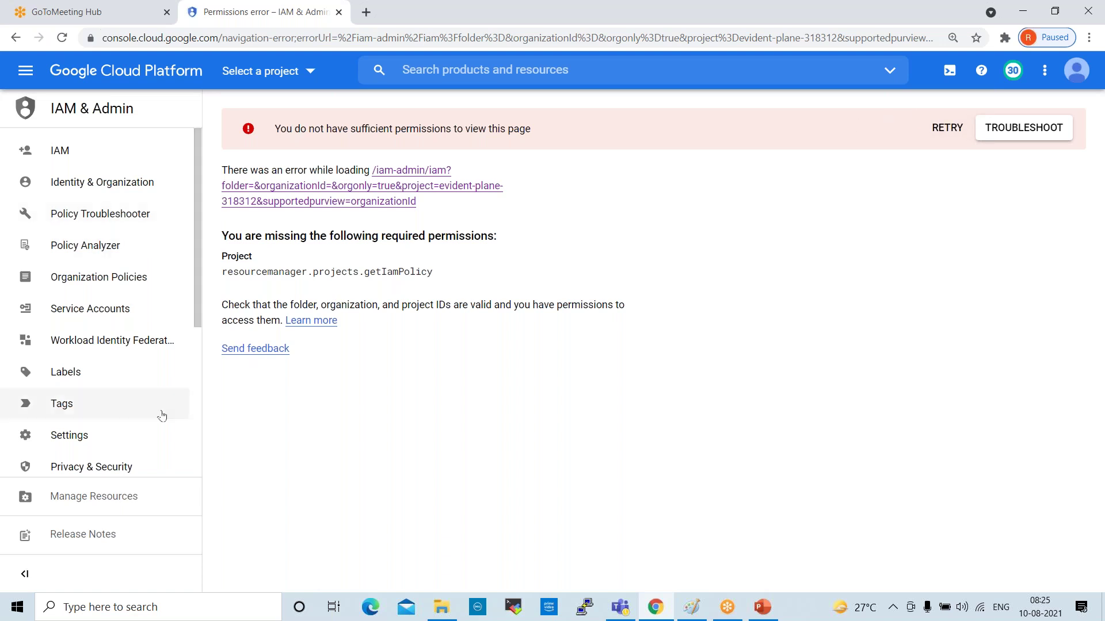
Go to the Billing section and check which Google account is signed in
{"action": "left_click", "coordinate": [25, 79]}
{"action": "left_click", "coordinate": [113, 218]}
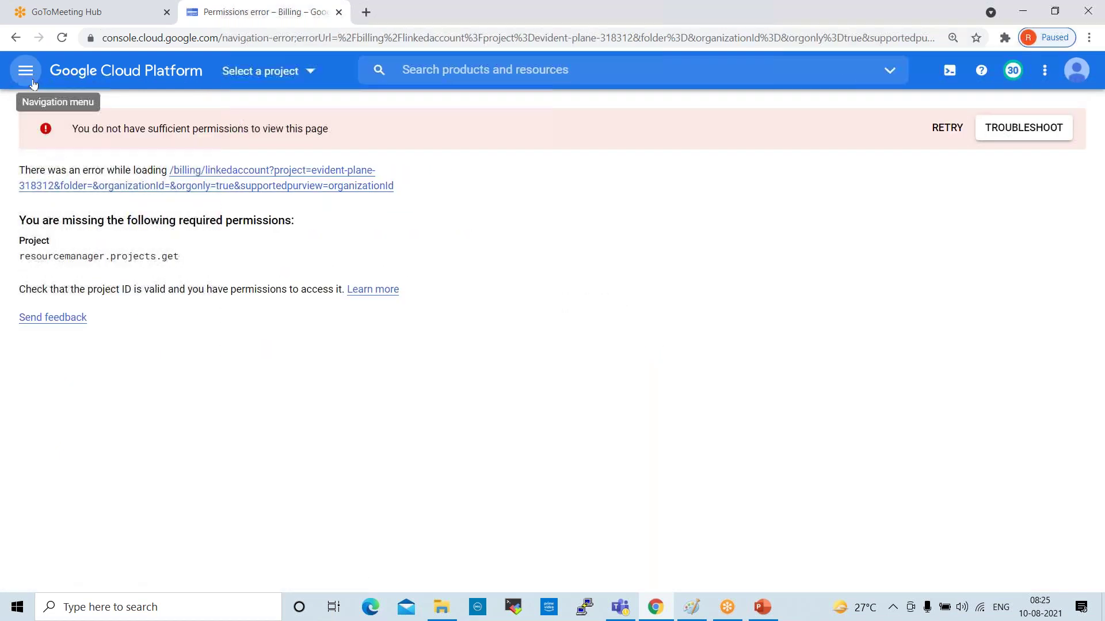
{"action": "left_click", "coordinate": [1075, 66]}
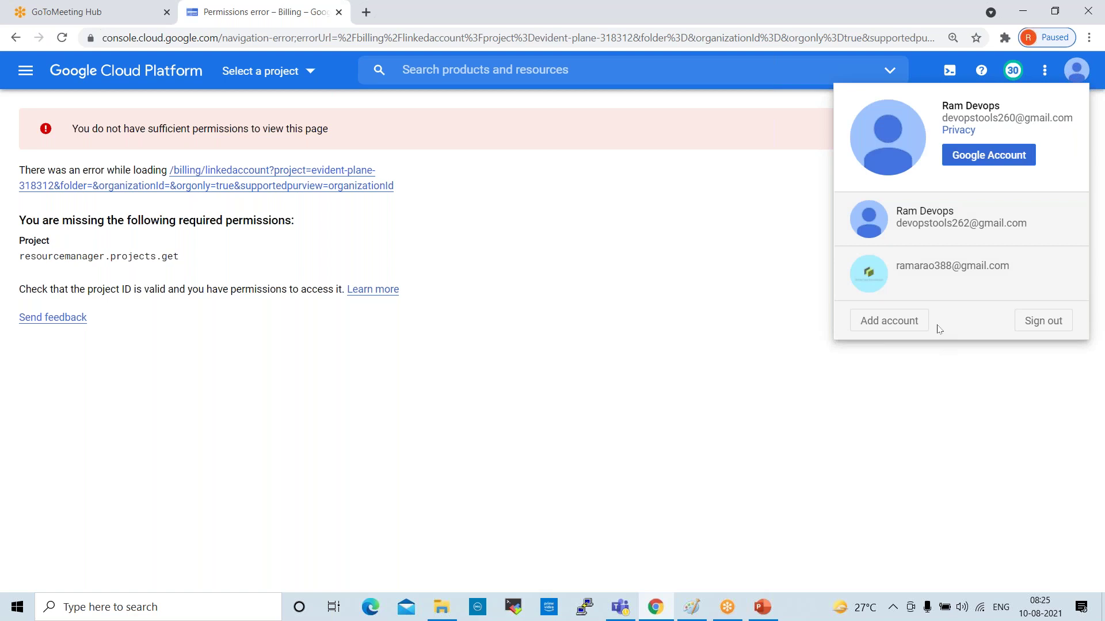
{"action": "left_click", "coordinate": [394, 396]}
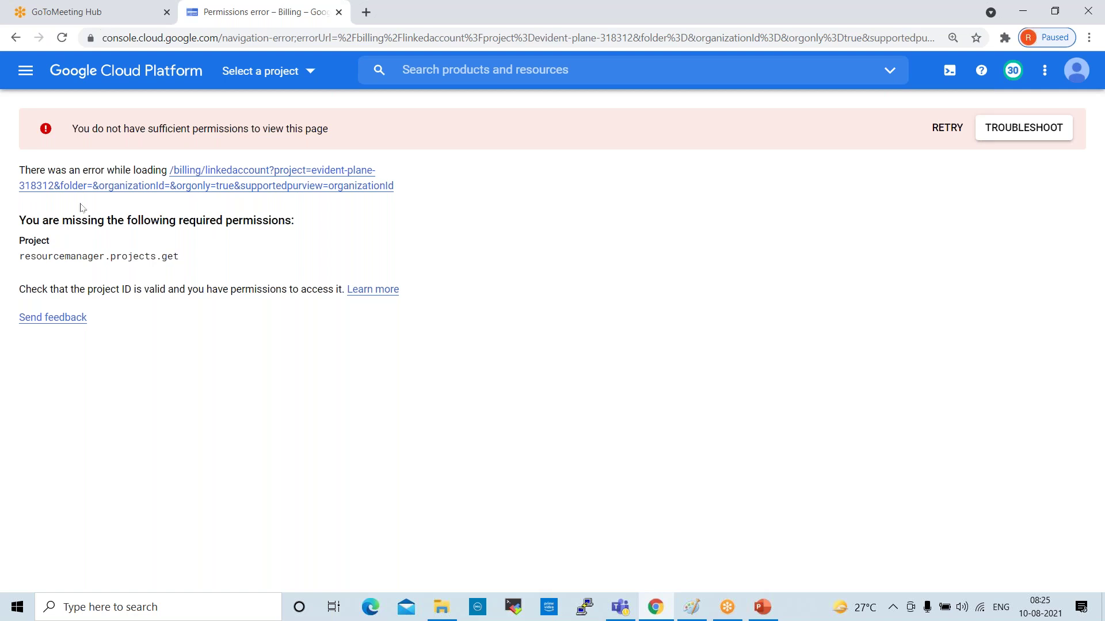
Return to the IAM permissions page and bring up the signed-in accounts list
{"action": "left_click", "coordinate": [25, 72]}
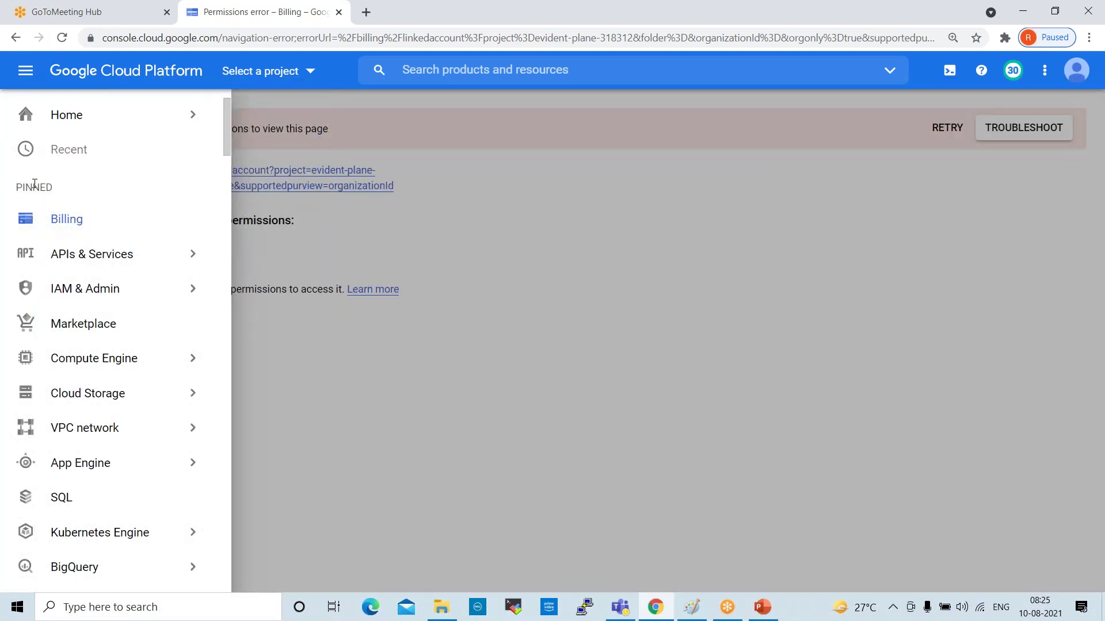
{"action": "mouse_move", "coordinate": [86, 292]}
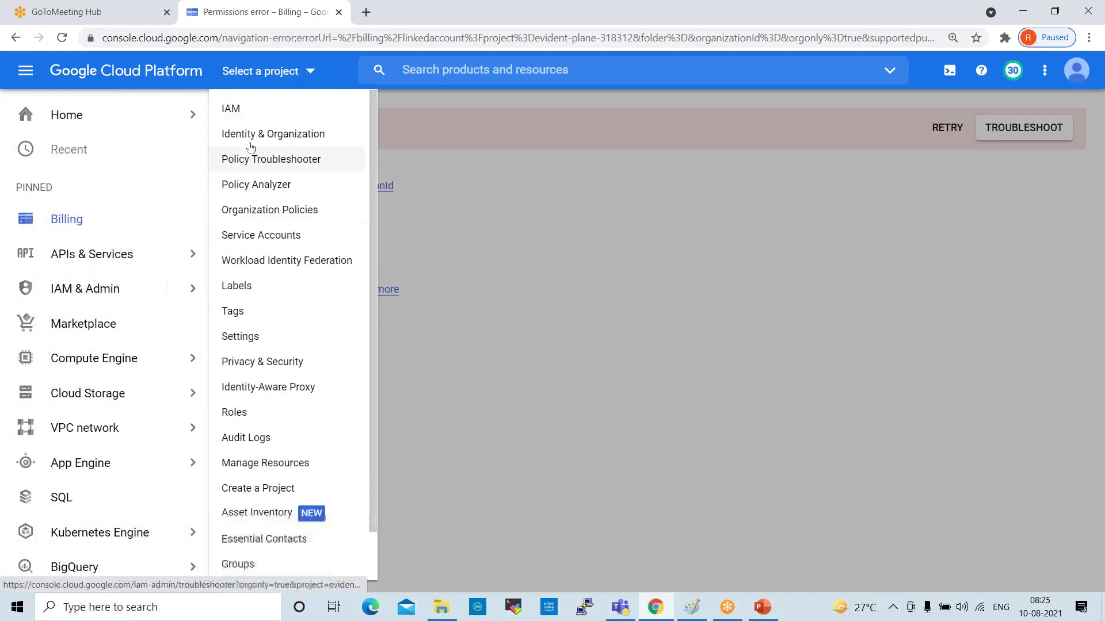
{"action": "left_click", "coordinate": [236, 110]}
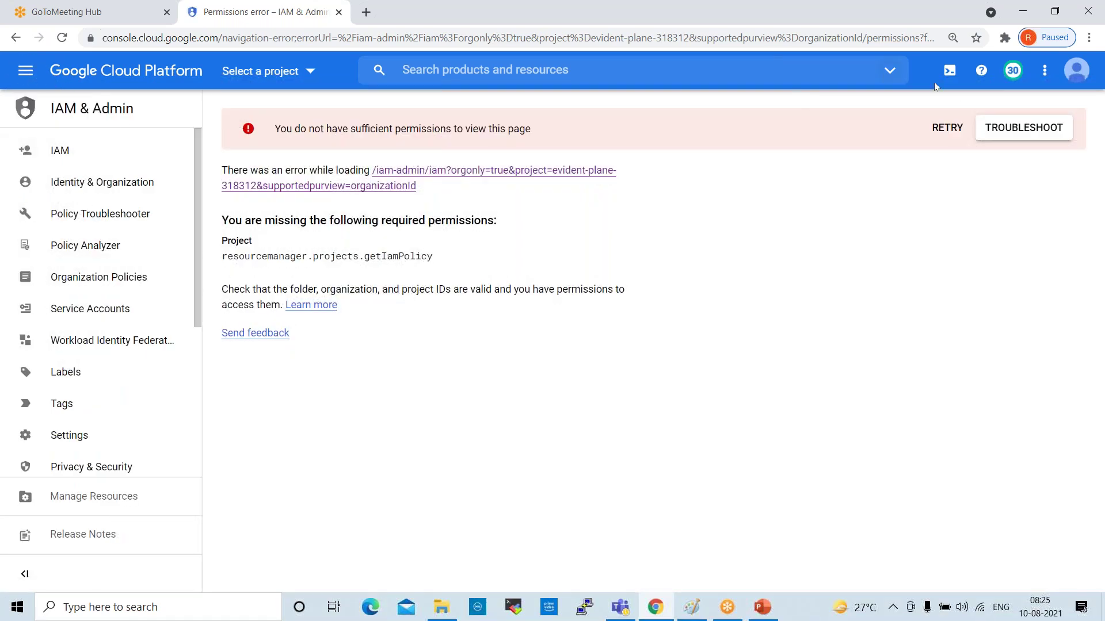
{"action": "left_click", "coordinate": [1076, 70]}
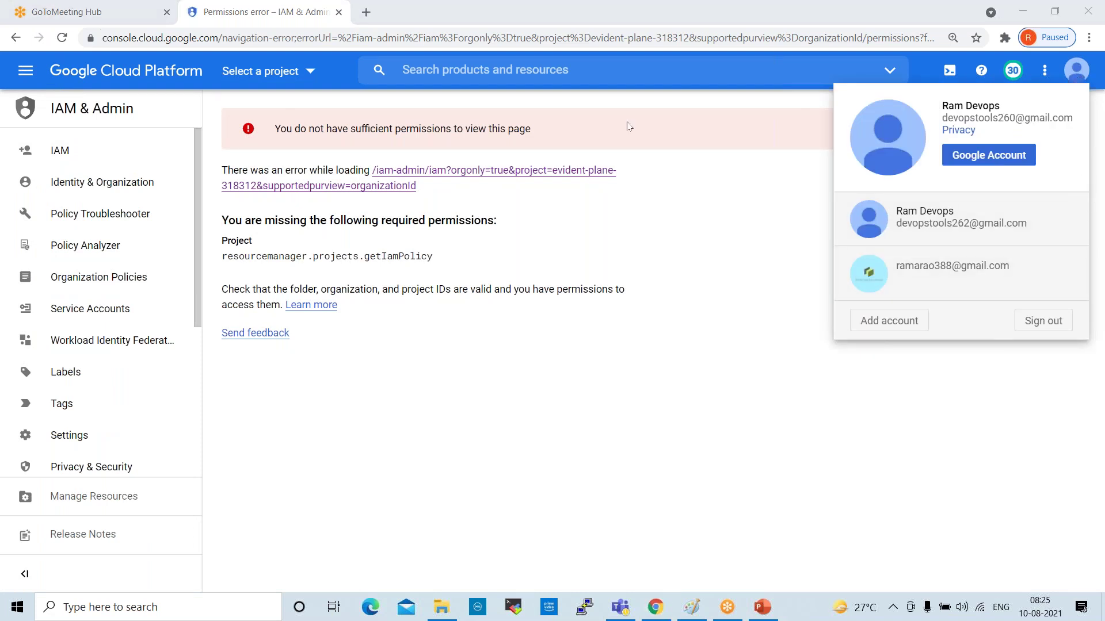
Sign in with another saved Google account, entering its password and confirming recovery options
{"action": "left_click", "coordinate": [896, 328]}
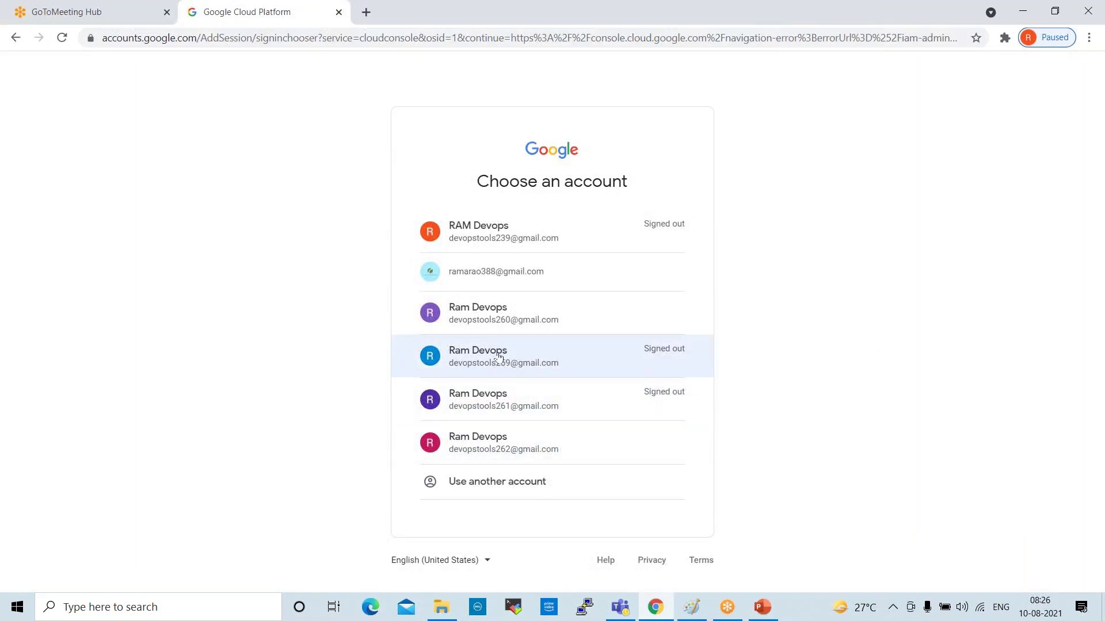
{"action": "left_click", "coordinate": [498, 356]}
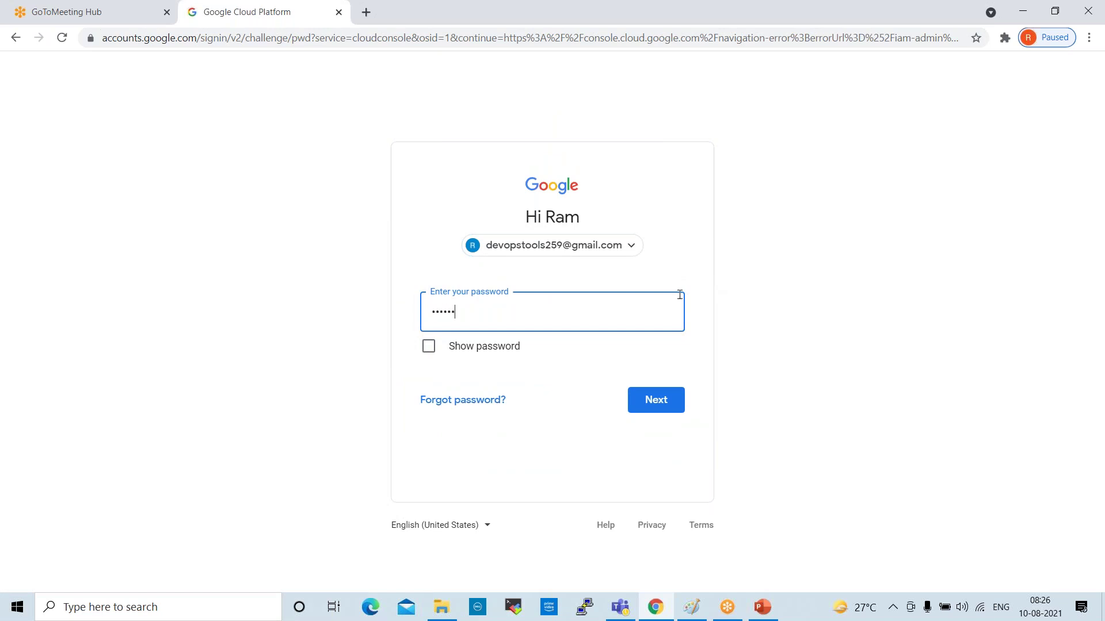
{"action": "key", "text": "Return"}
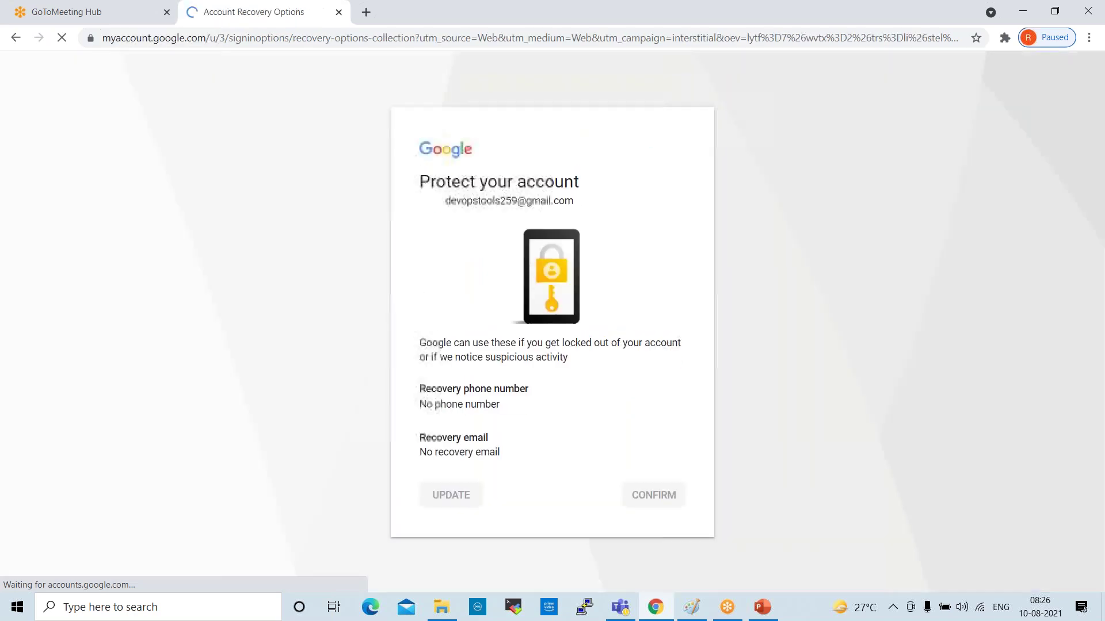
{"action": "left_click", "coordinate": [633, 498]}
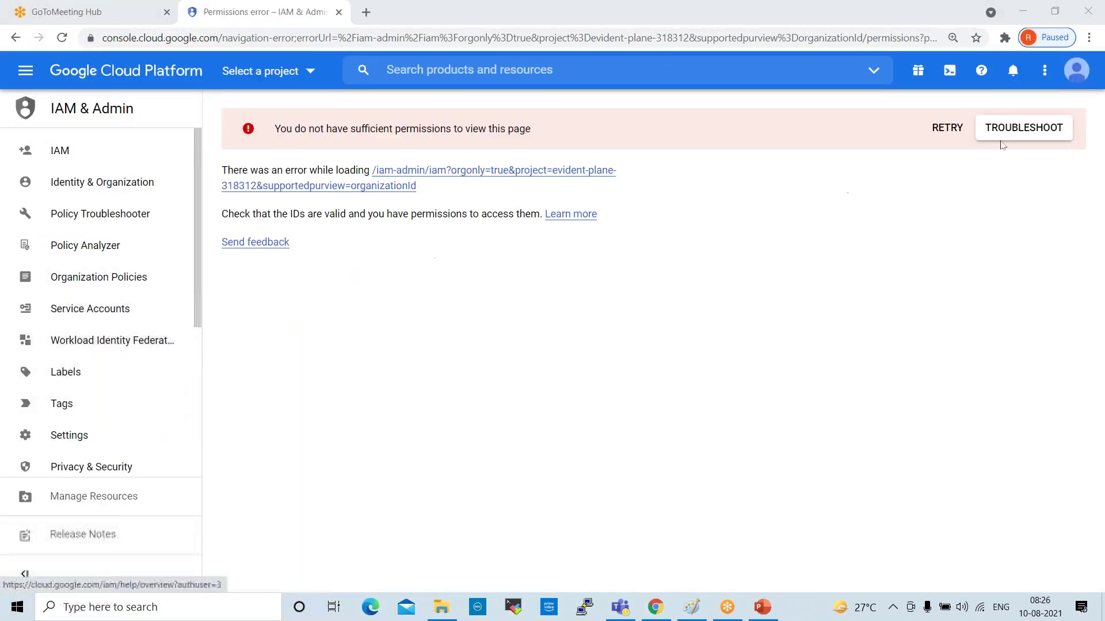
{"action": "left_click", "coordinate": [1075, 70]}
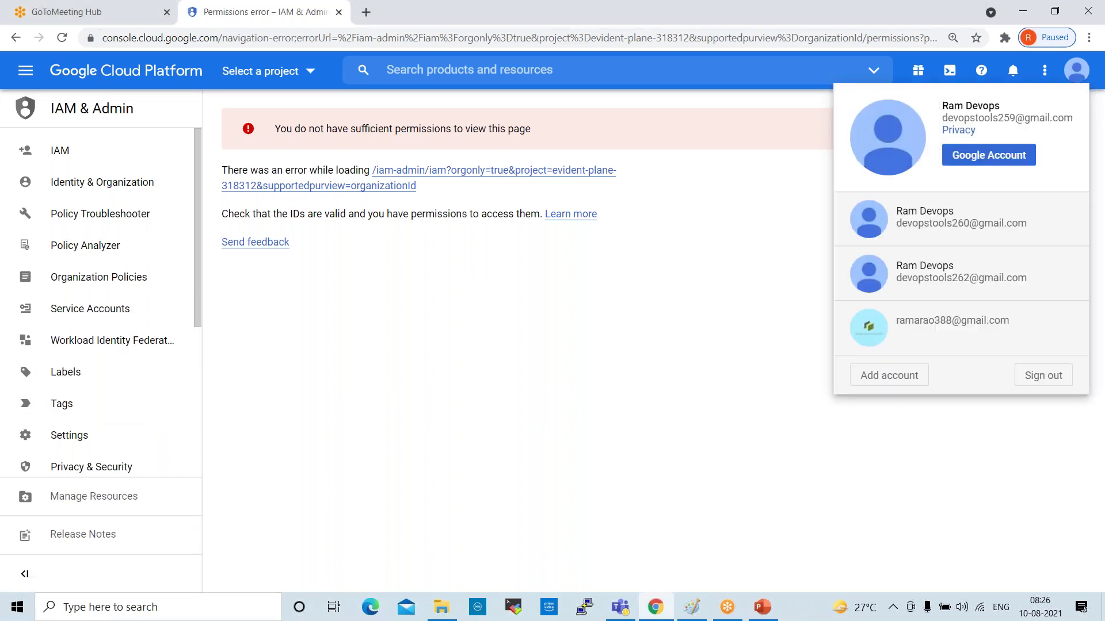
Switch to the other signed-in account and open IAM & Admin > IAM
{"action": "left_click", "coordinate": [941, 223]}
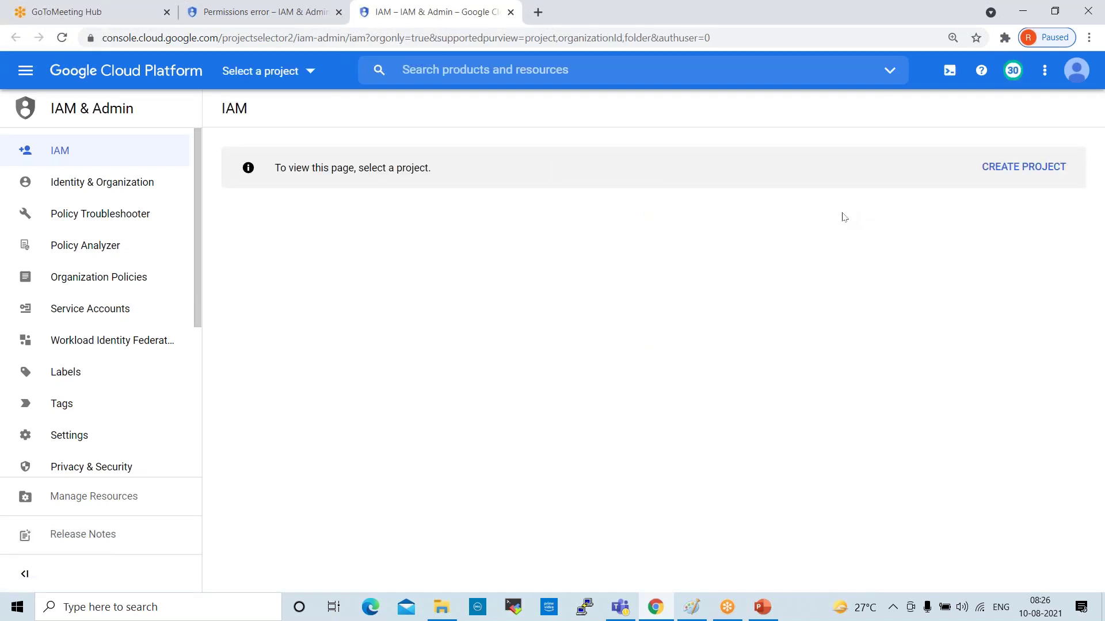
{"action": "left_click", "coordinate": [26, 70]}
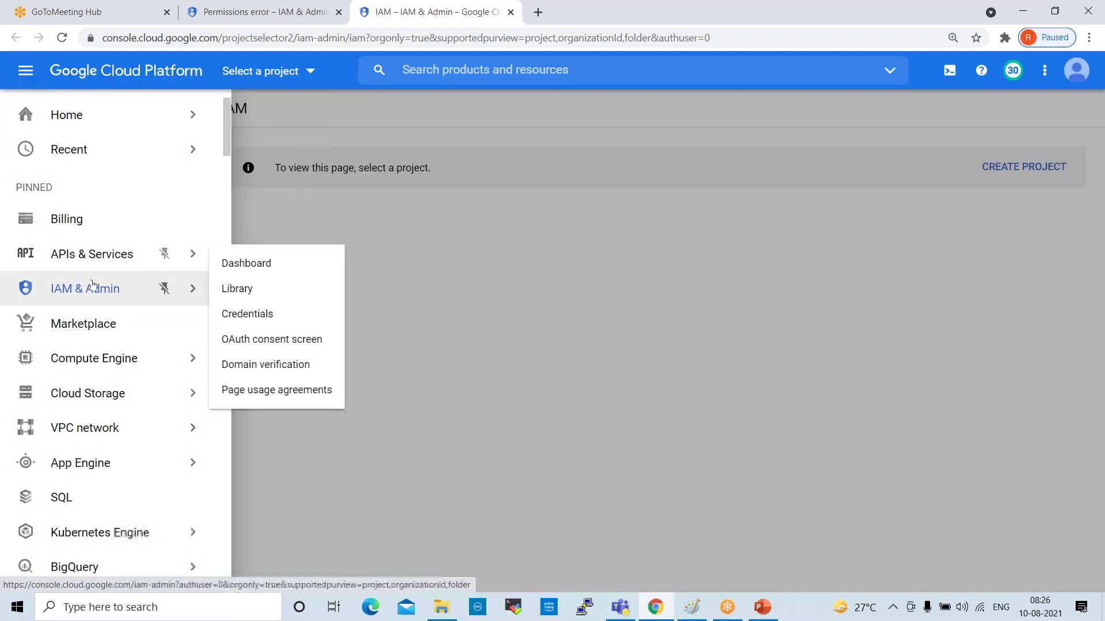
{"action": "mouse_move", "coordinate": [163, 288]}
{"action": "left_click", "coordinate": [227, 109]}
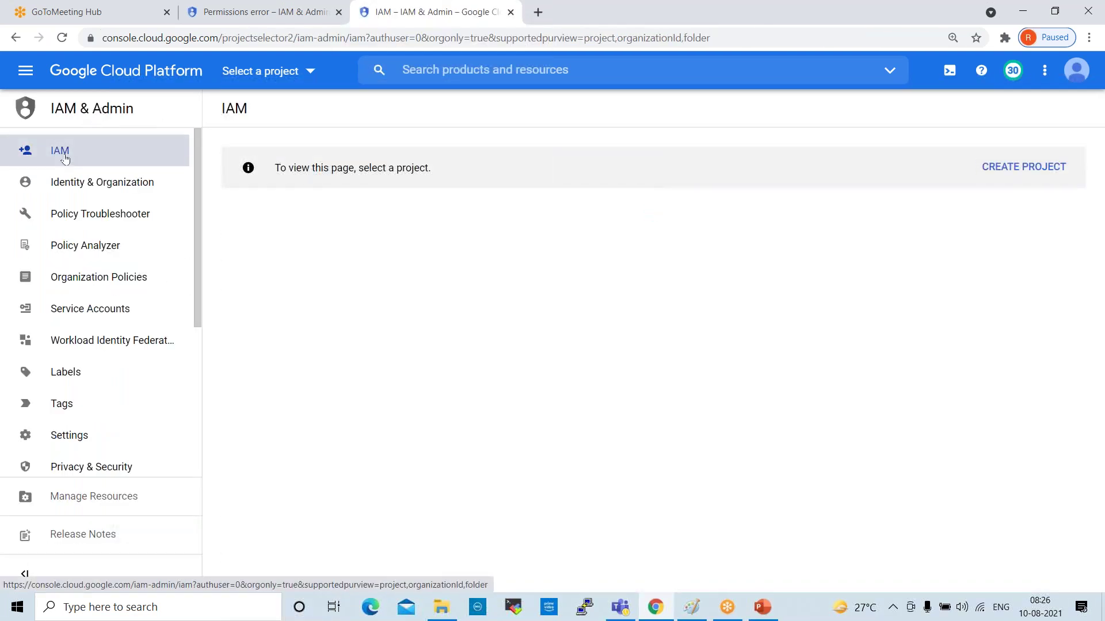
{"action": "left_click", "coordinate": [30, 155]}
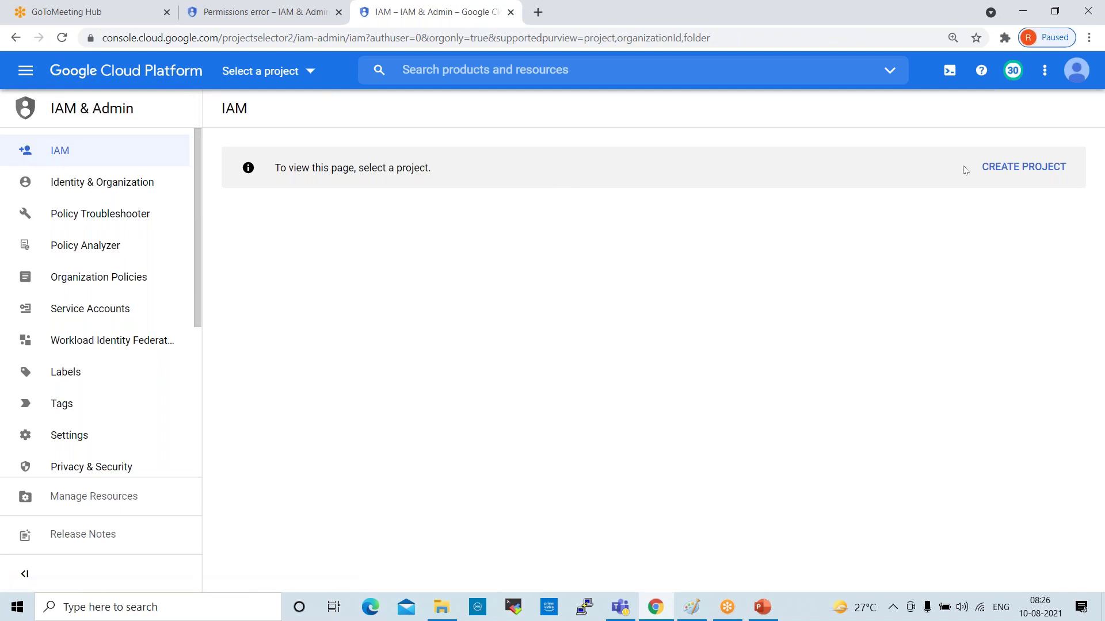
Browse the project picker's Recent, Starred and All tabs, then dismiss it
{"action": "left_click", "coordinate": [264, 80]}
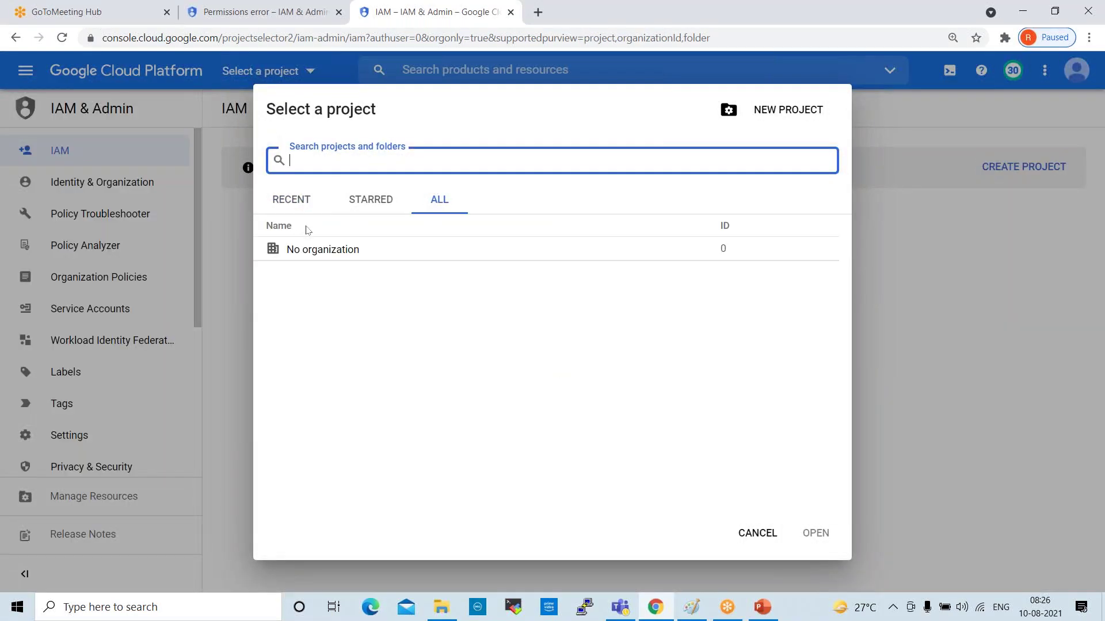
{"action": "left_click", "coordinate": [311, 203]}
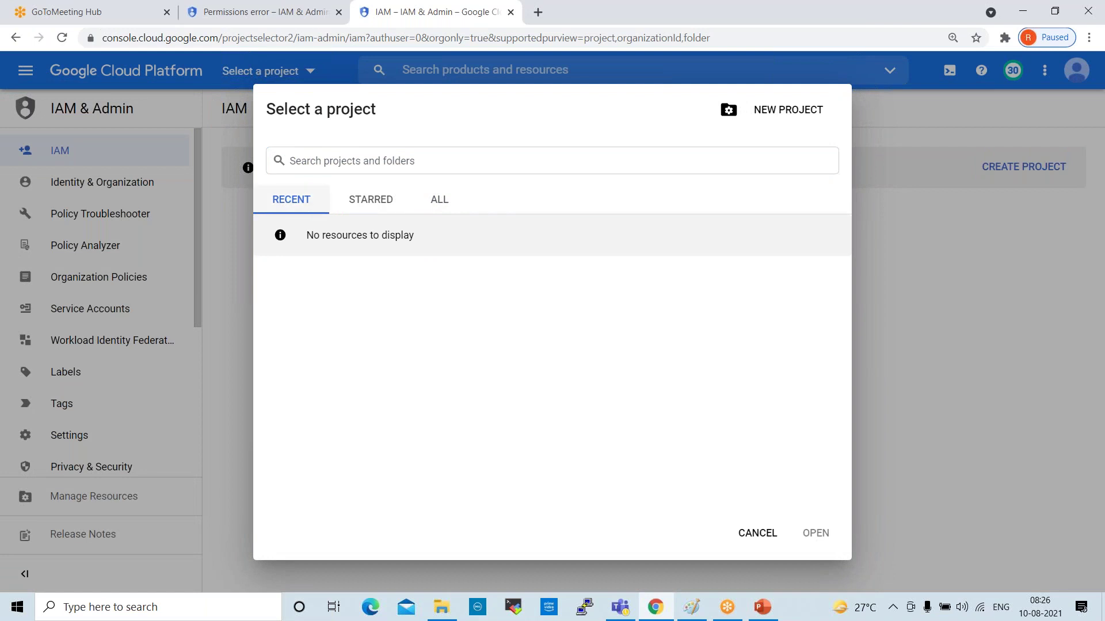
{"action": "left_click", "coordinate": [370, 201]}
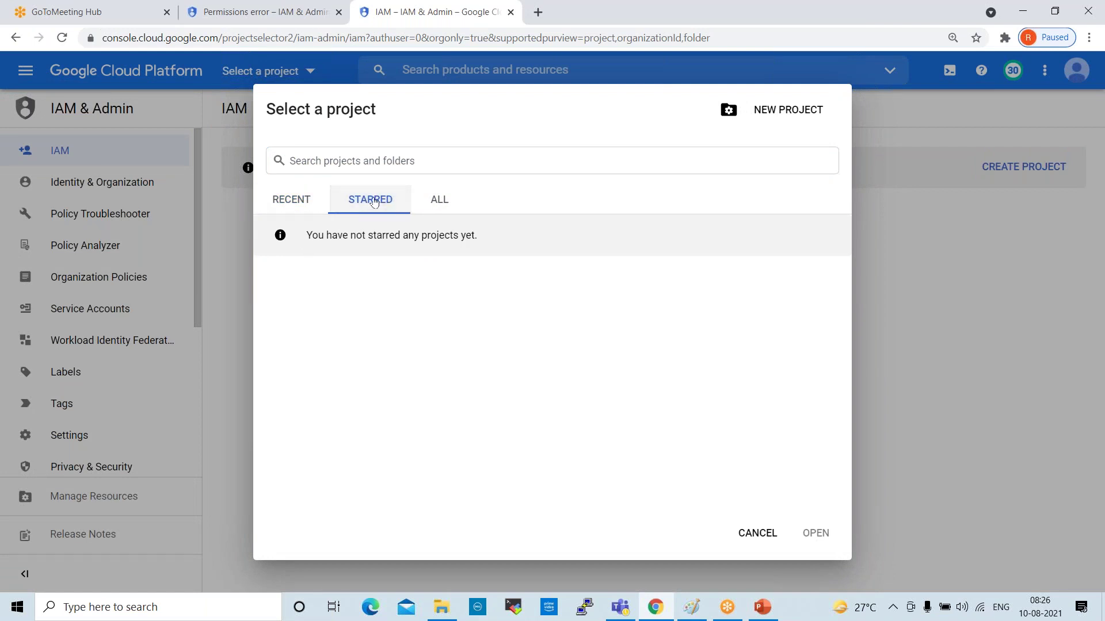
{"action": "left_click", "coordinate": [436, 199]}
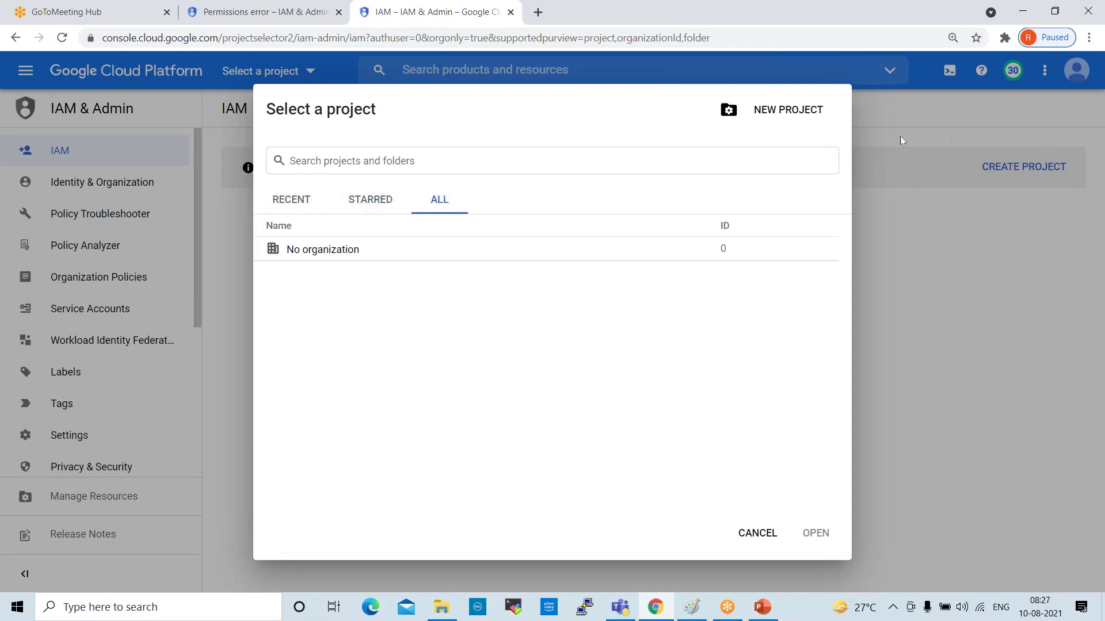
{"action": "left_click", "coordinate": [757, 533]}
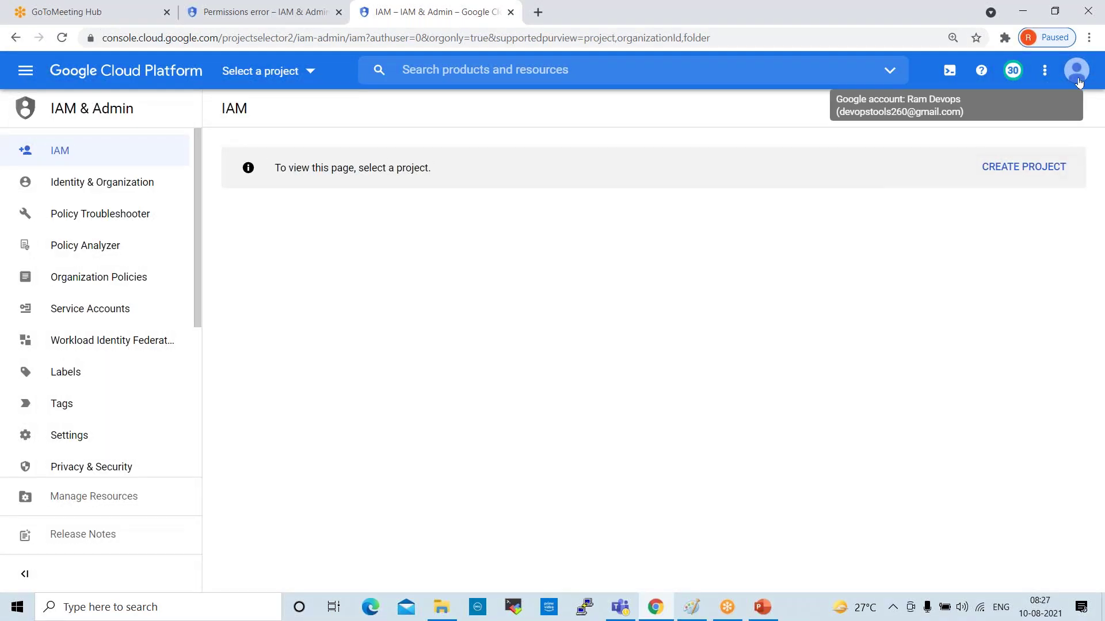
Check the signed-in accounts list, then go to the Home dashboard
{"action": "left_click", "coordinate": [1075, 72]}
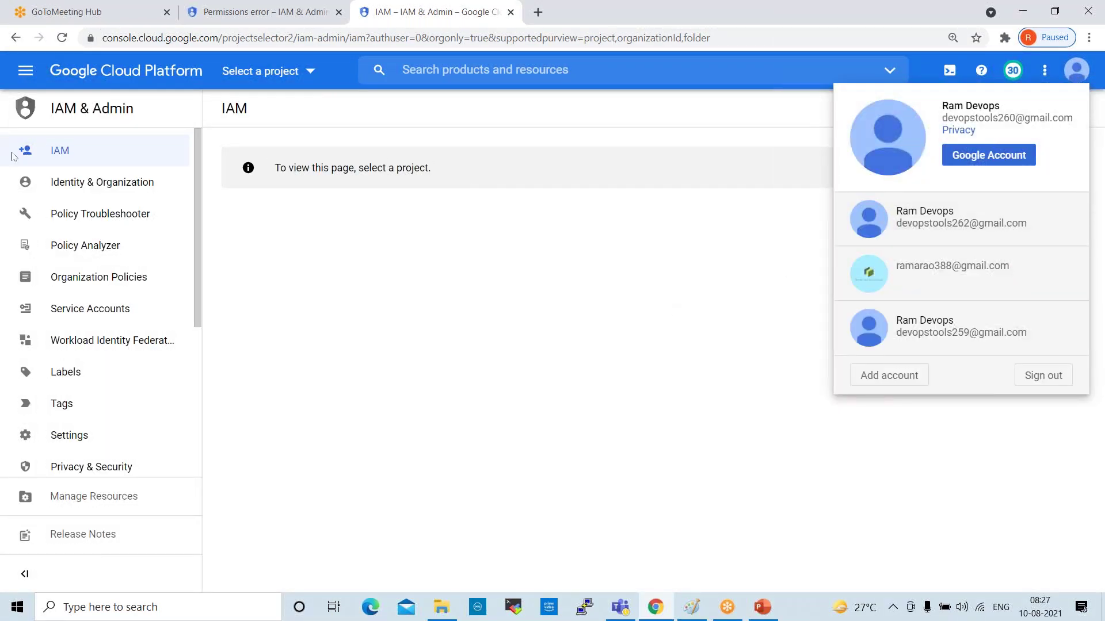
{"action": "left_click", "coordinate": [23, 79]}
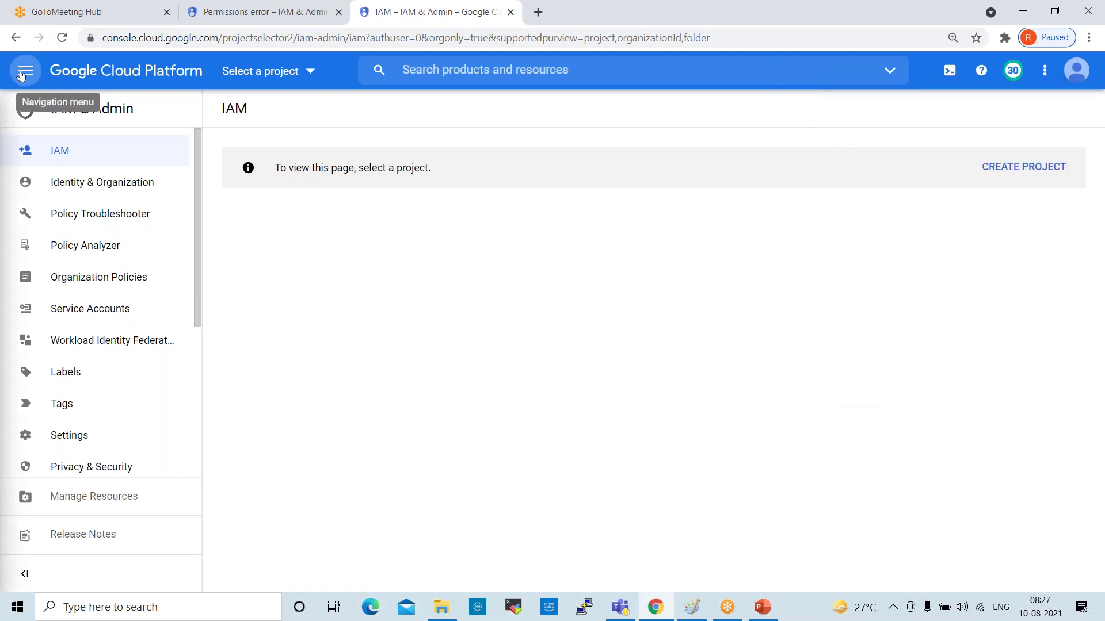
{"action": "left_click", "coordinate": [23, 72]}
{"action": "left_click", "coordinate": [60, 113]}
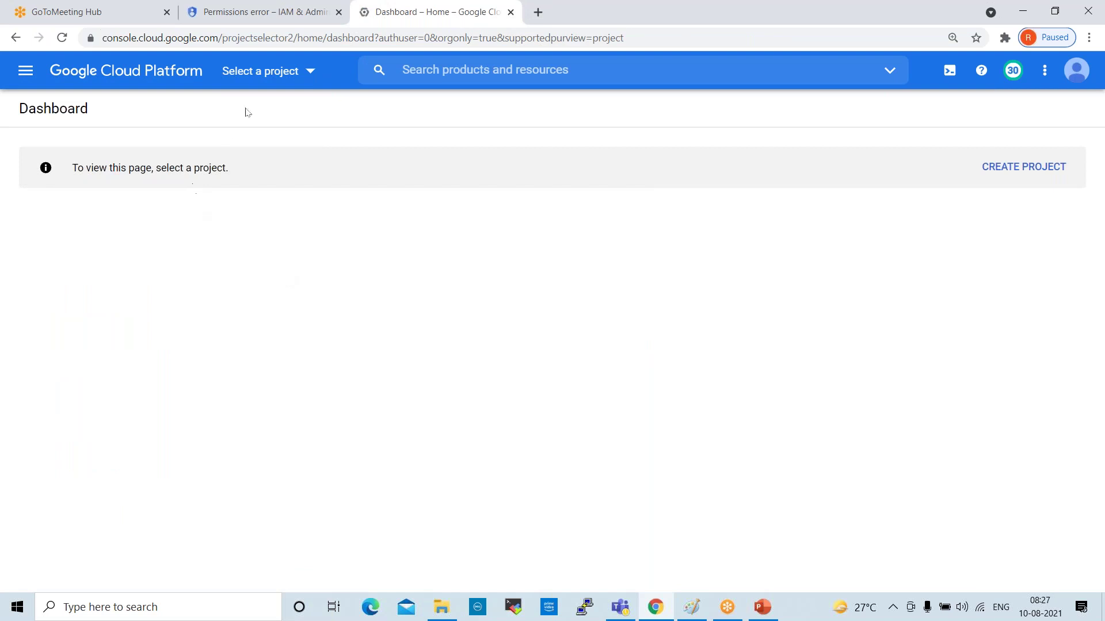
Browse the project picker's Recent, Starred and All tabs, then dismiss it
{"action": "left_click", "coordinate": [271, 76]}
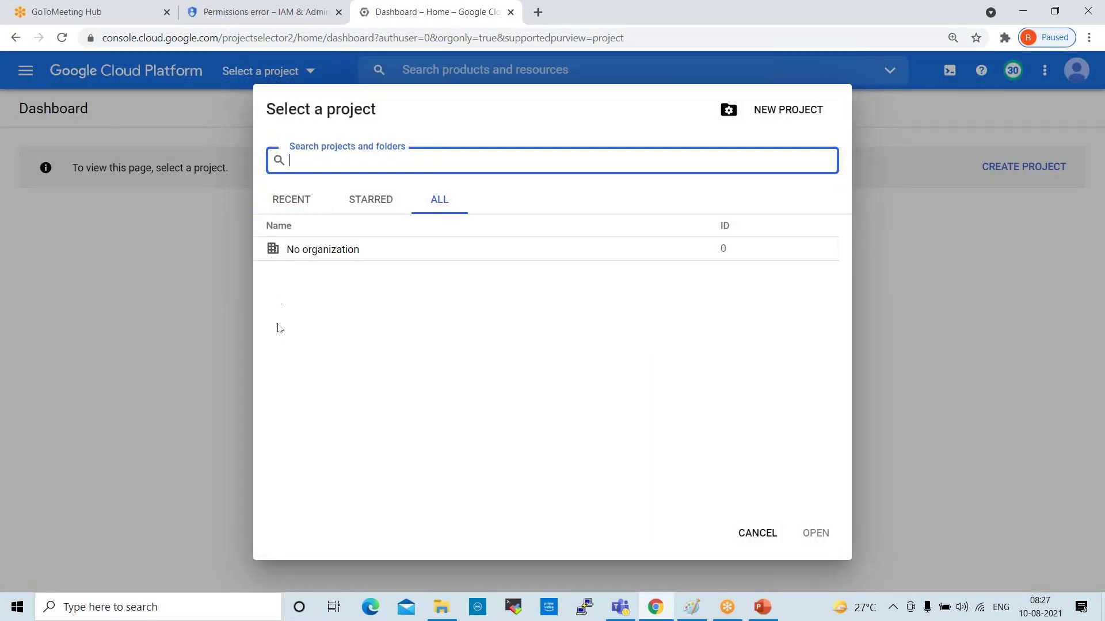
{"action": "left_click", "coordinate": [284, 209]}
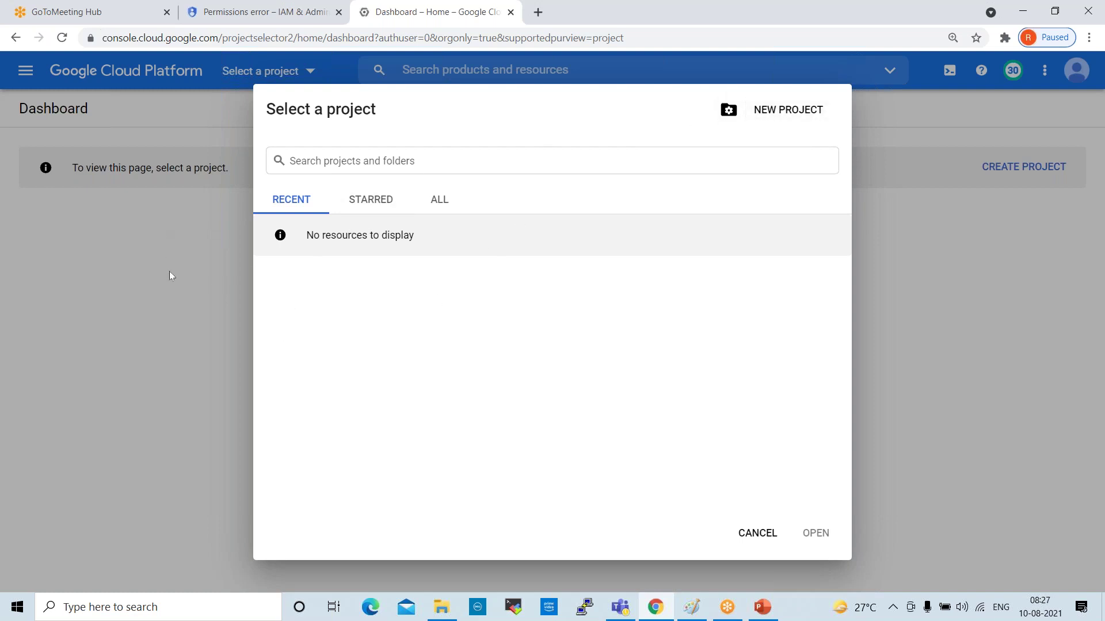
{"action": "left_click", "coordinate": [369, 211]}
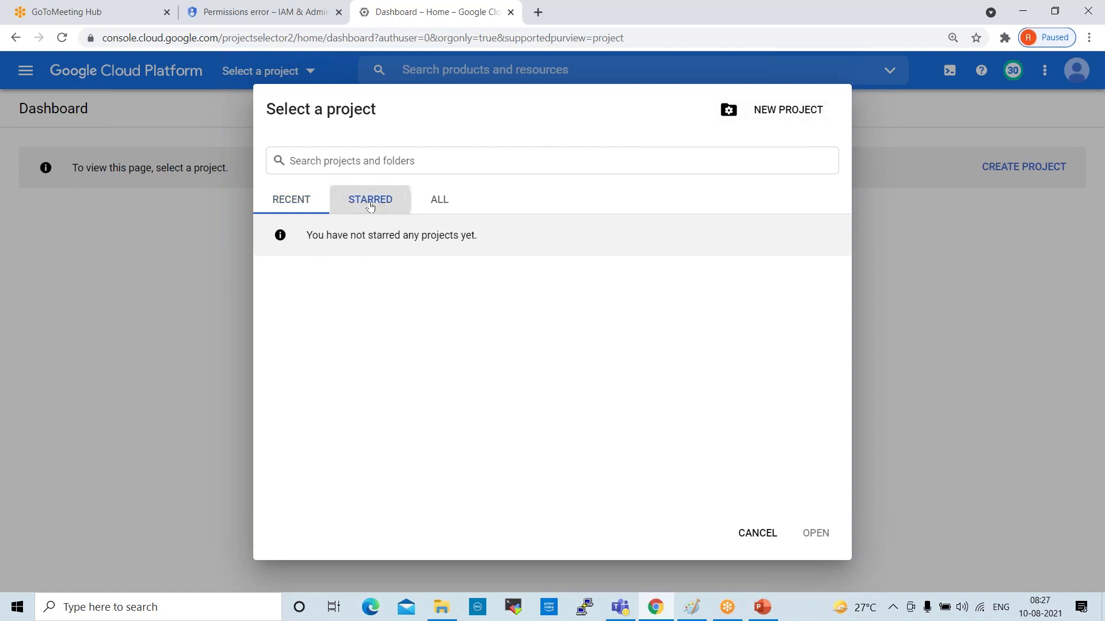
{"action": "left_click", "coordinate": [445, 203]}
{"action": "left_click", "coordinate": [742, 539]}
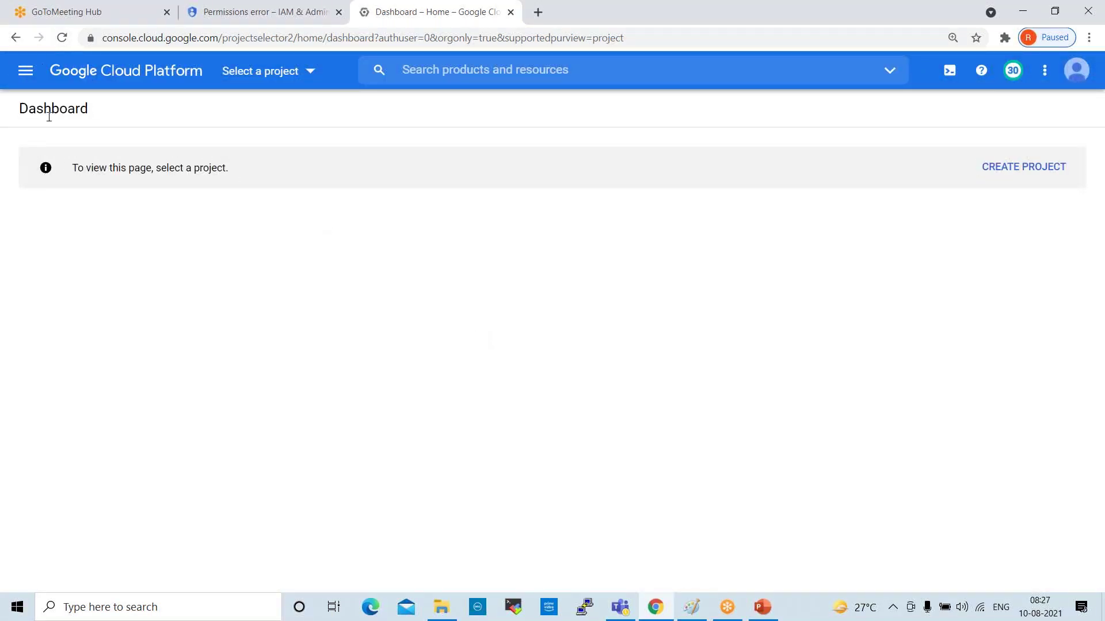
Return to the Home dashboard and start a NEW PROJECT from the project picker
{"action": "left_click", "coordinate": [31, 77]}
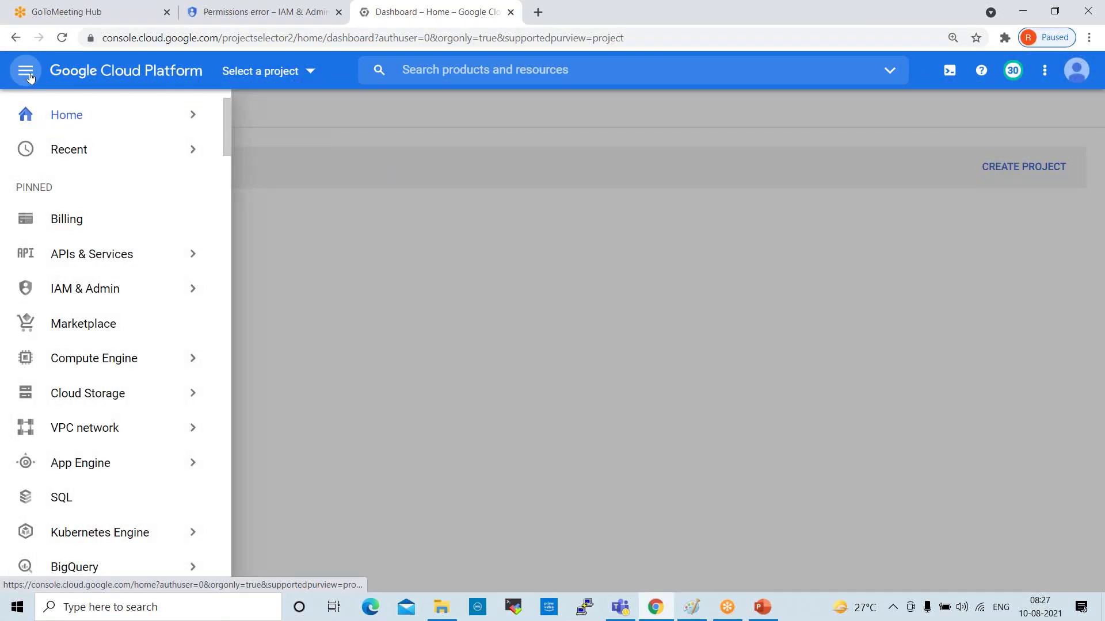
{"action": "mouse_move", "coordinate": [55, 119]}
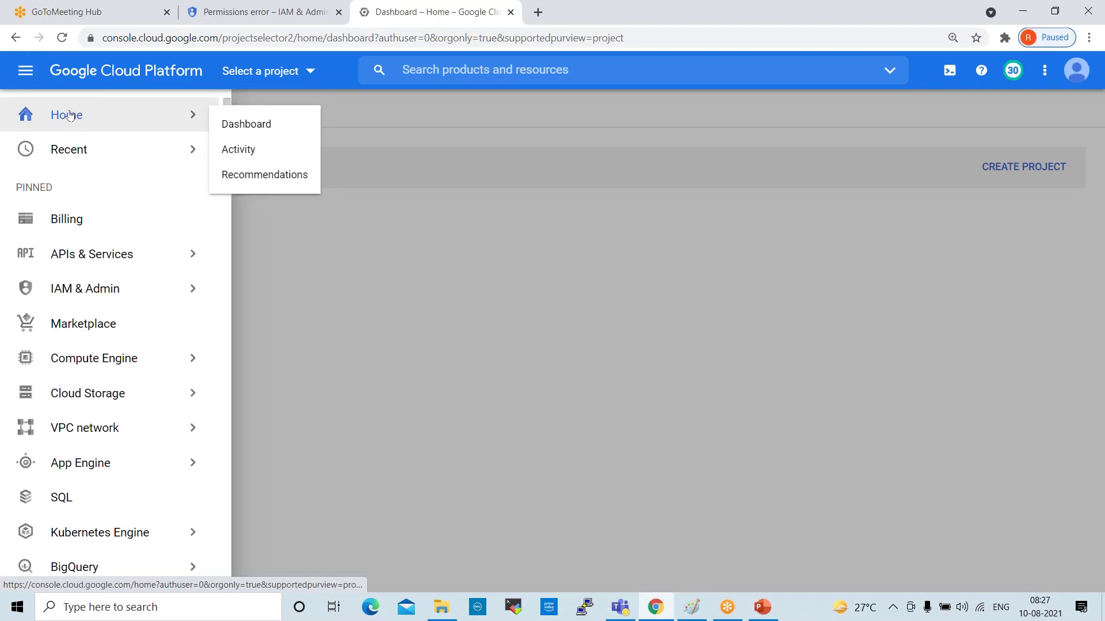
{"action": "left_click", "coordinate": [245, 125]}
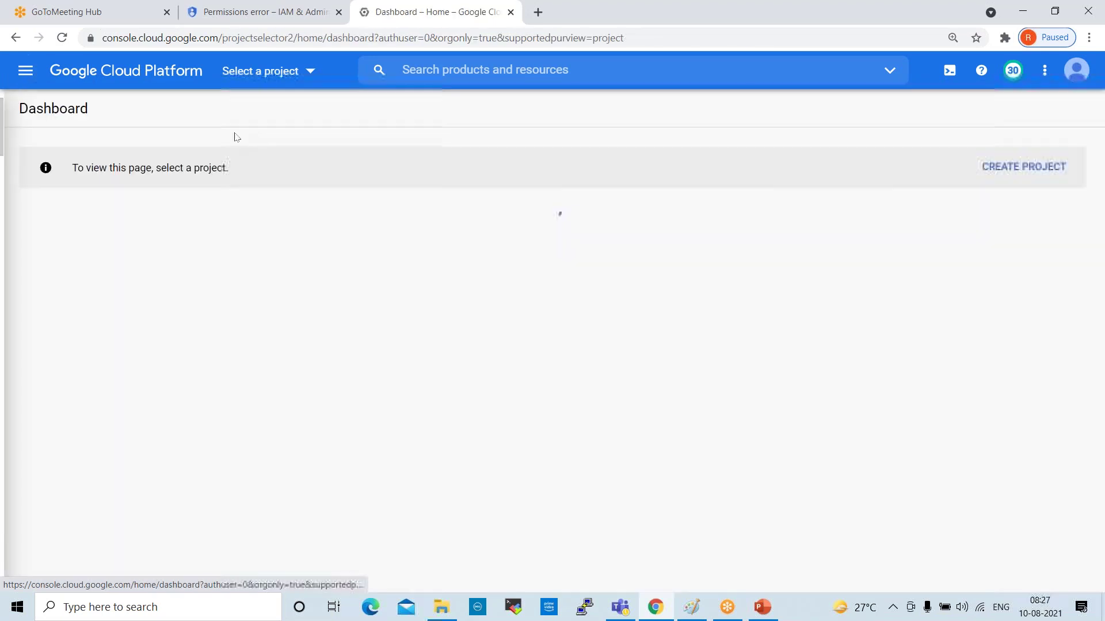
{"action": "left_click", "coordinate": [269, 71]}
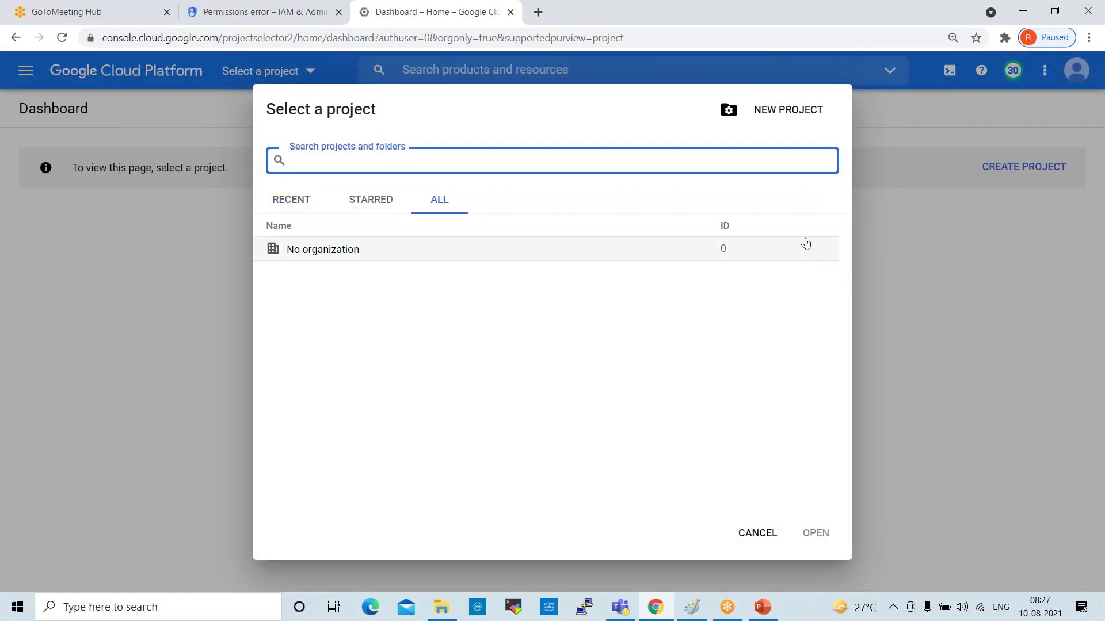
{"action": "left_click", "coordinate": [787, 109]}
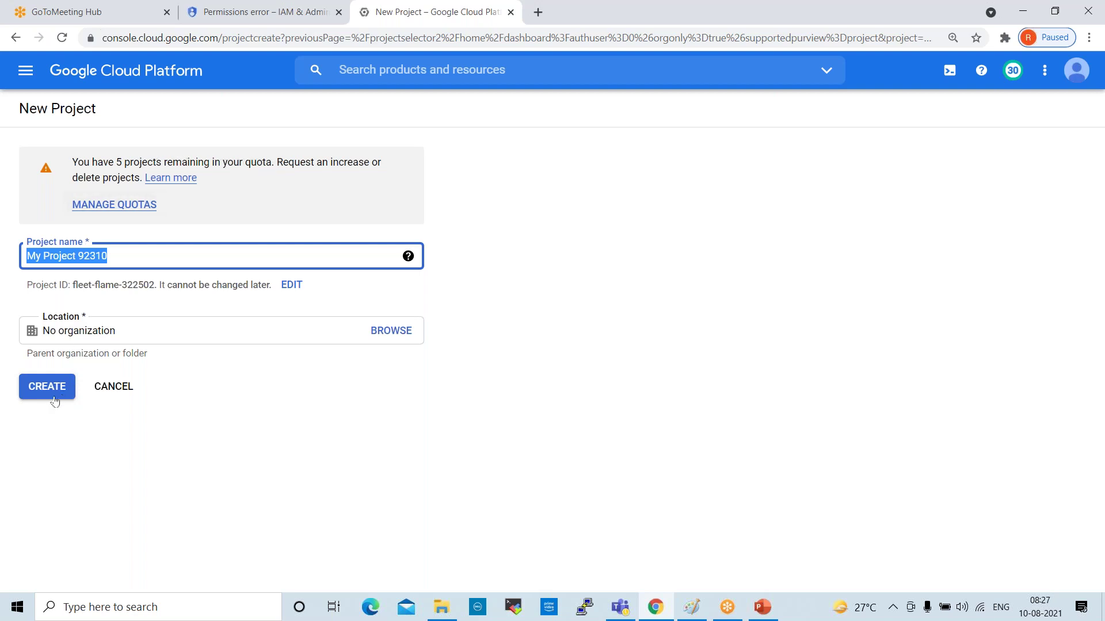
Create My Project 92310 and open its IAM & Admin > IAM permissions page
{"action": "left_click", "coordinate": [43, 383]}
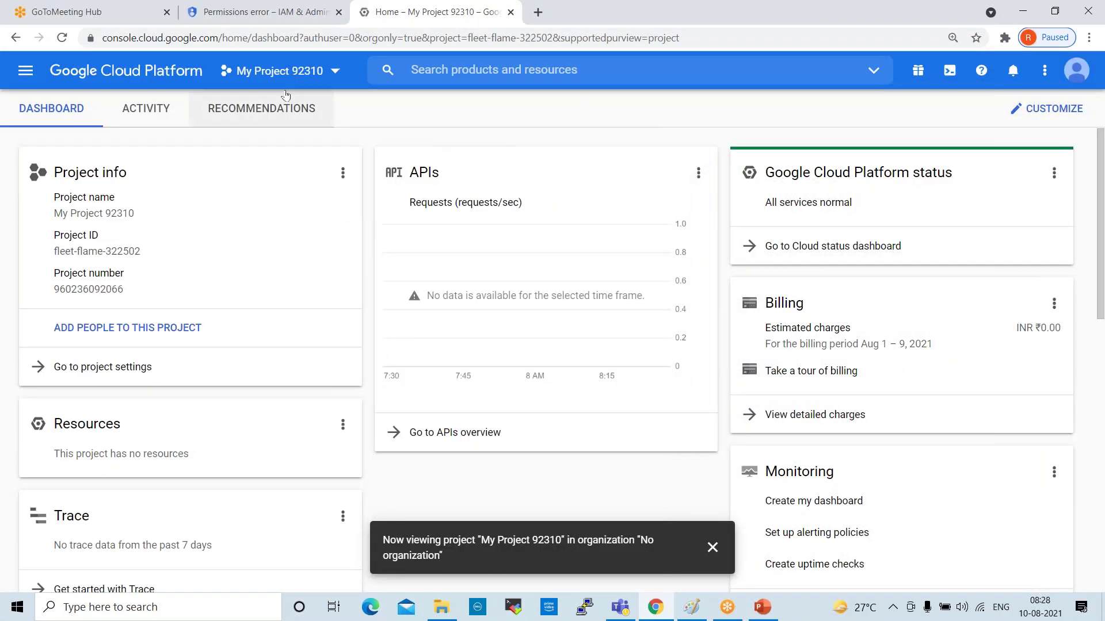
{"action": "left_click", "coordinate": [280, 72]}
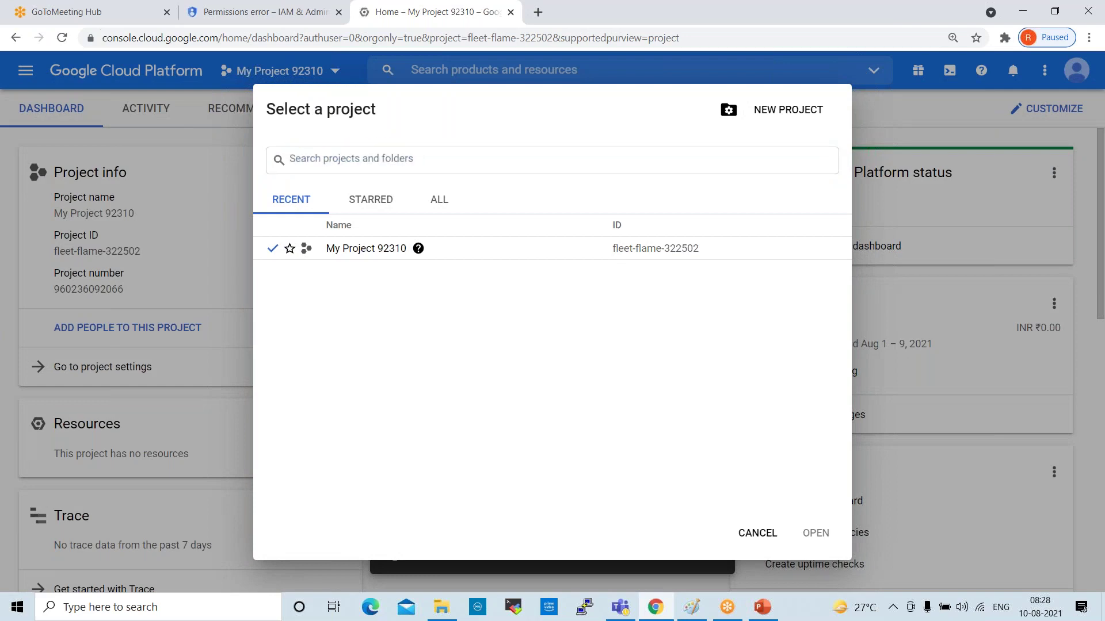
{"action": "left_click", "coordinate": [26, 74]}
{"action": "left_click", "coordinate": [26, 74]}
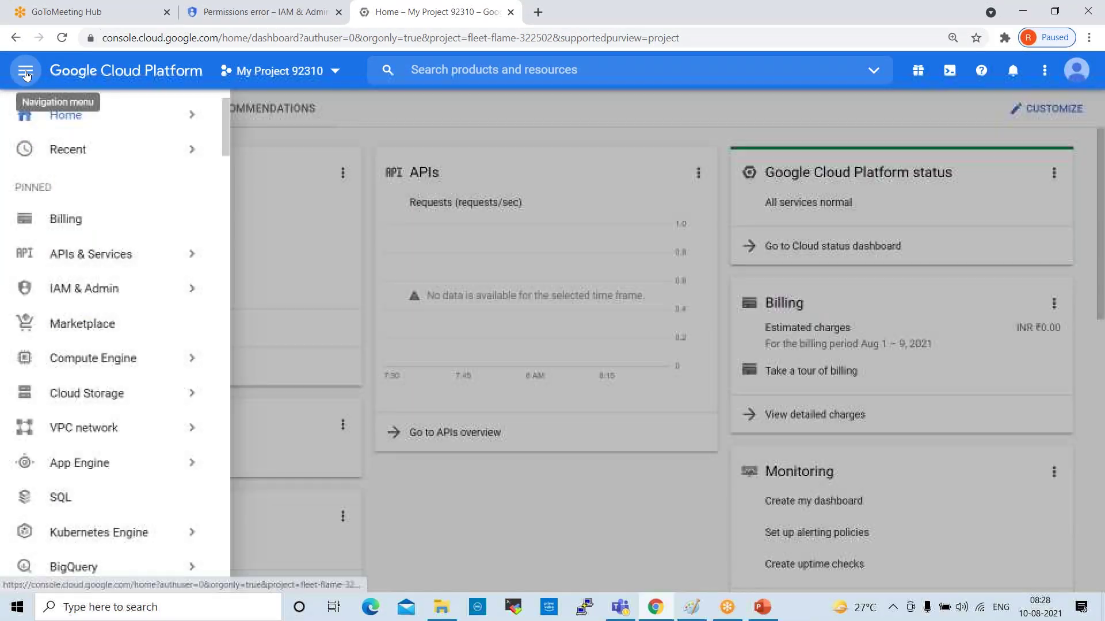
{"action": "mouse_move", "coordinate": [120, 296]}
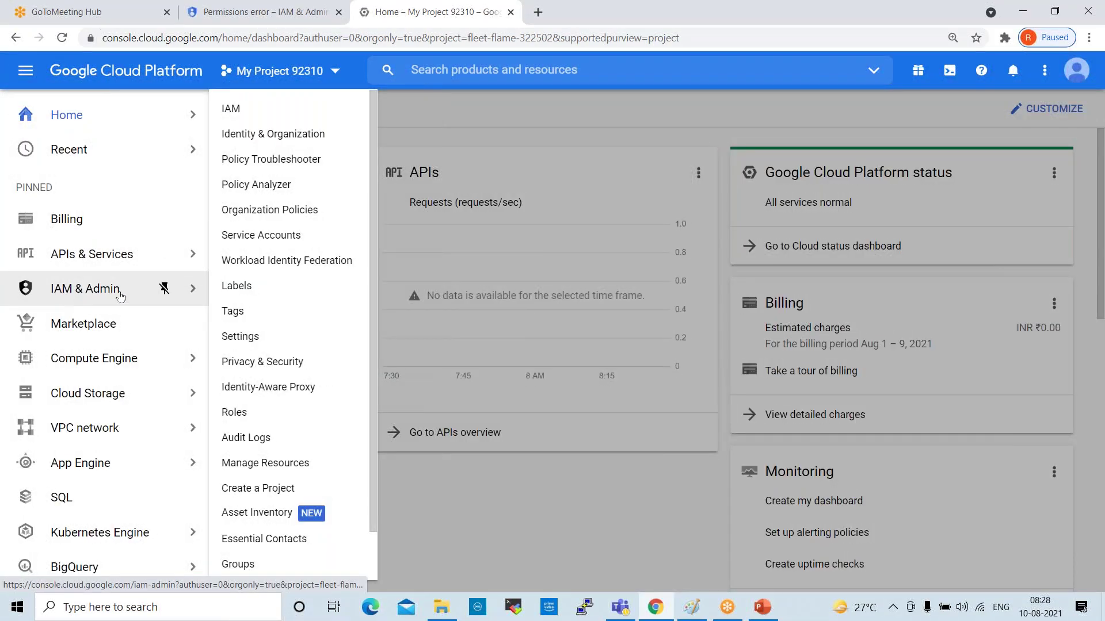
{"action": "left_click", "coordinate": [229, 110]}
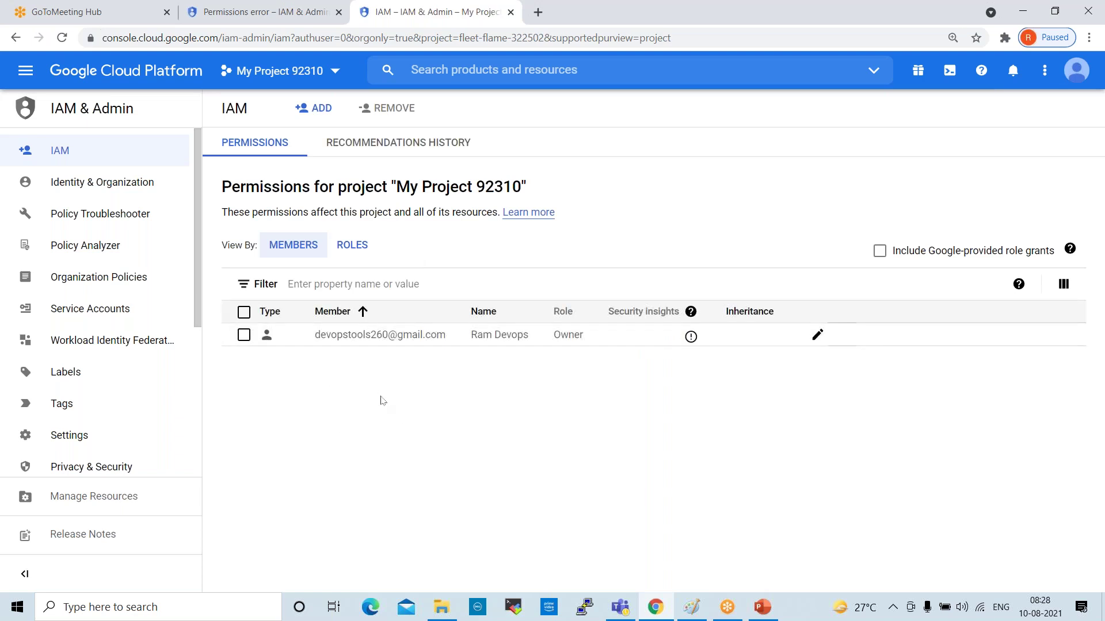
Add a member by entering their e-mail address and grant the Basic Owner role
{"action": "left_click", "coordinate": [314, 108]}
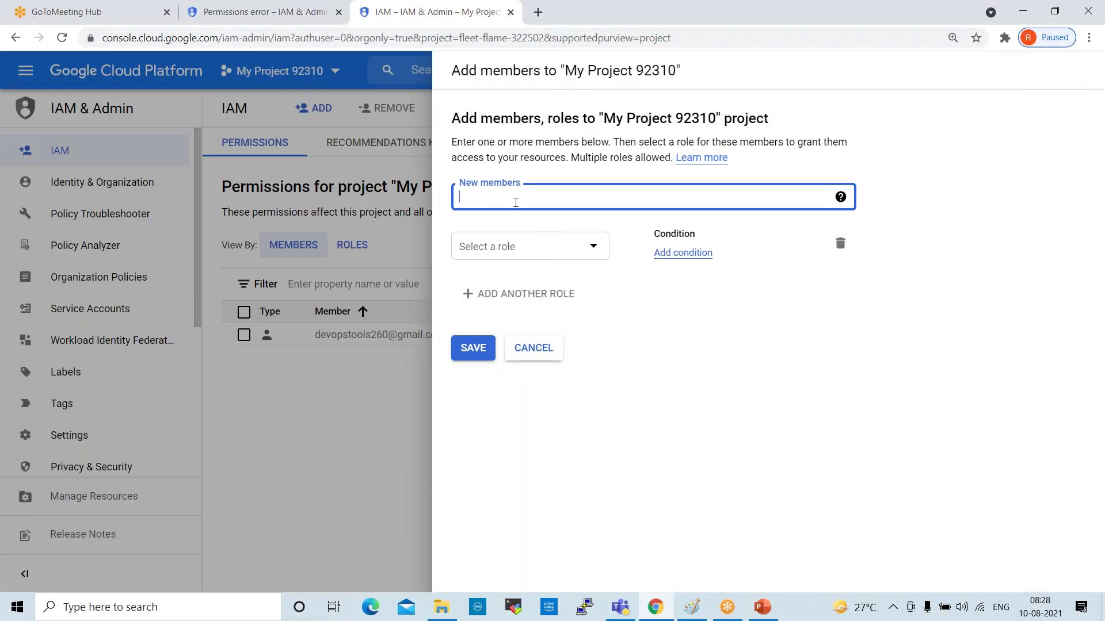
{"action": "left_click", "coordinate": [526, 225]}
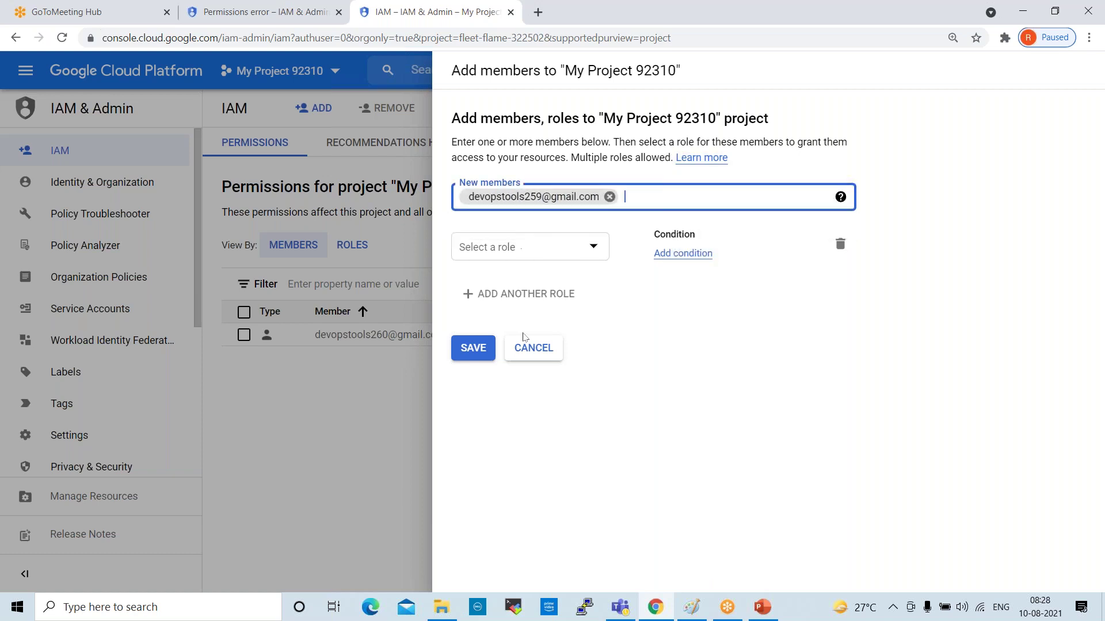
{"action": "left_click", "coordinate": [498, 259]}
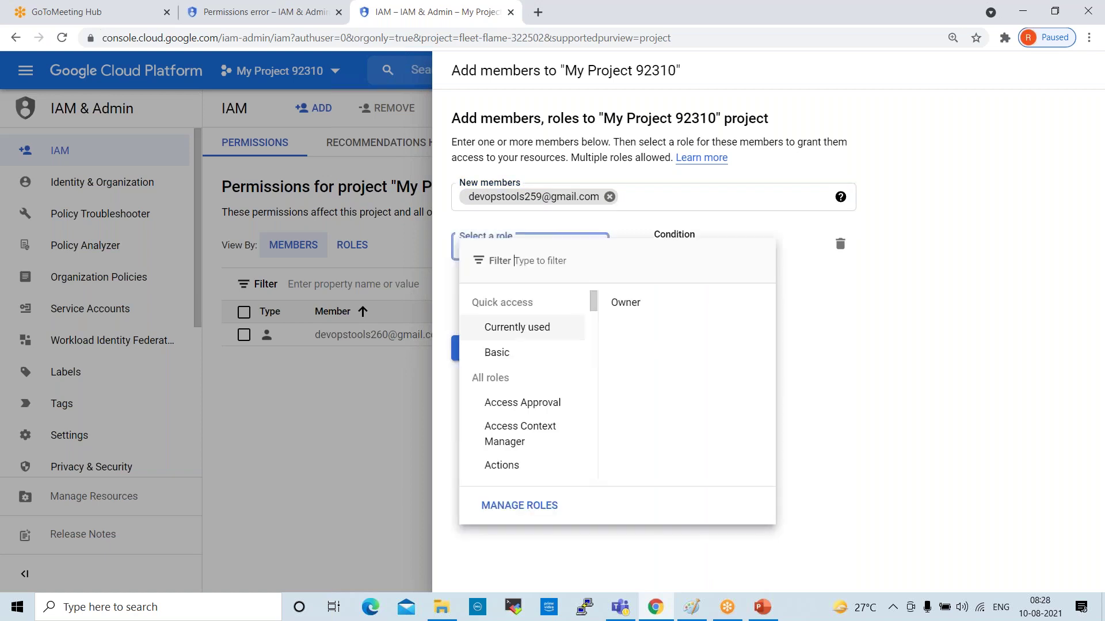
{"action": "left_click", "coordinate": [498, 353]}
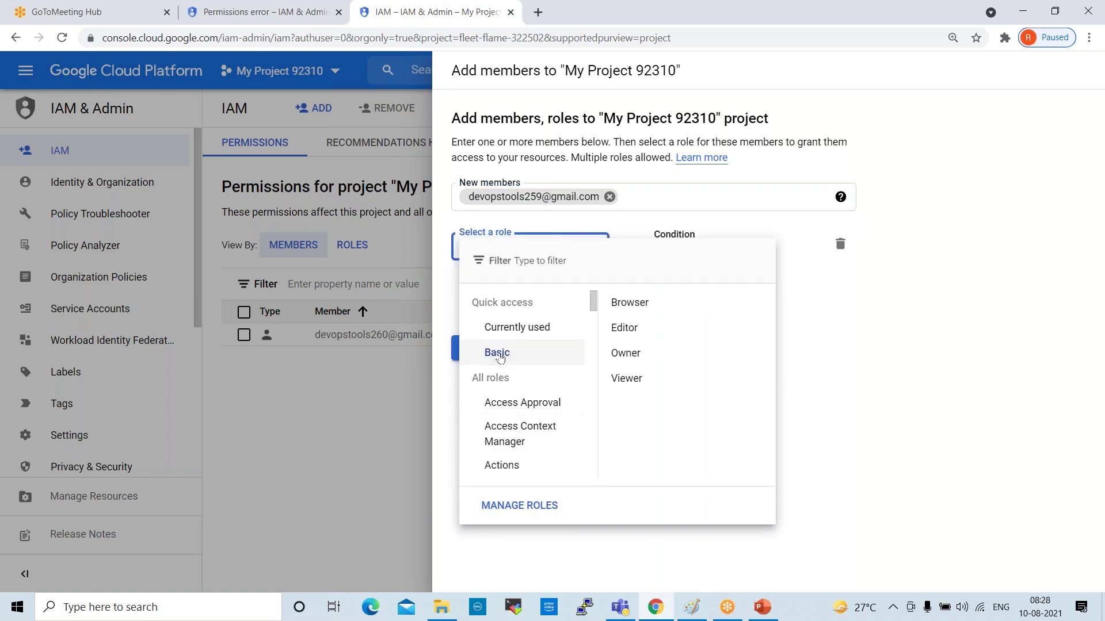
{"action": "left_click", "coordinate": [641, 357]}
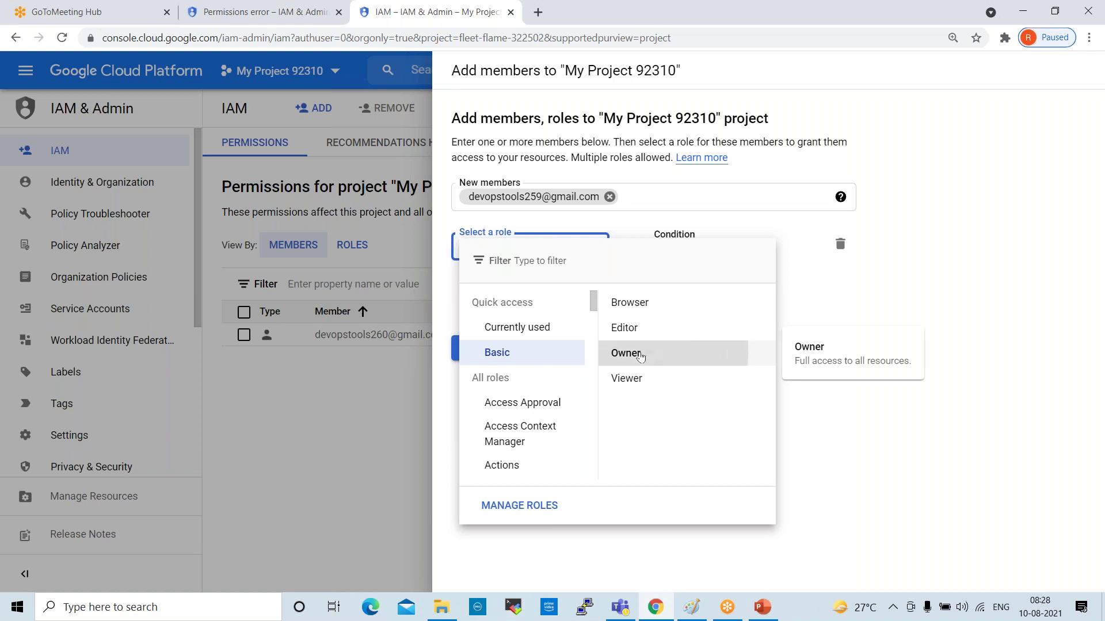
Add a second role, Compute Engine > Compute Admin, and save the member
{"action": "left_click", "coordinate": [468, 308]}
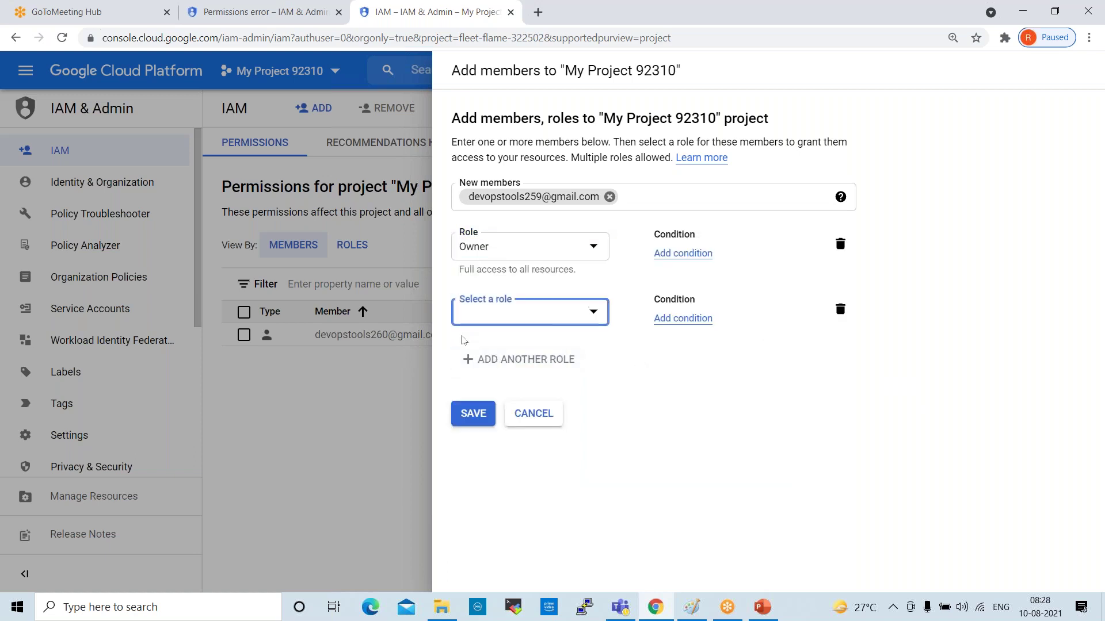
{"action": "left_click", "coordinate": [596, 314]}
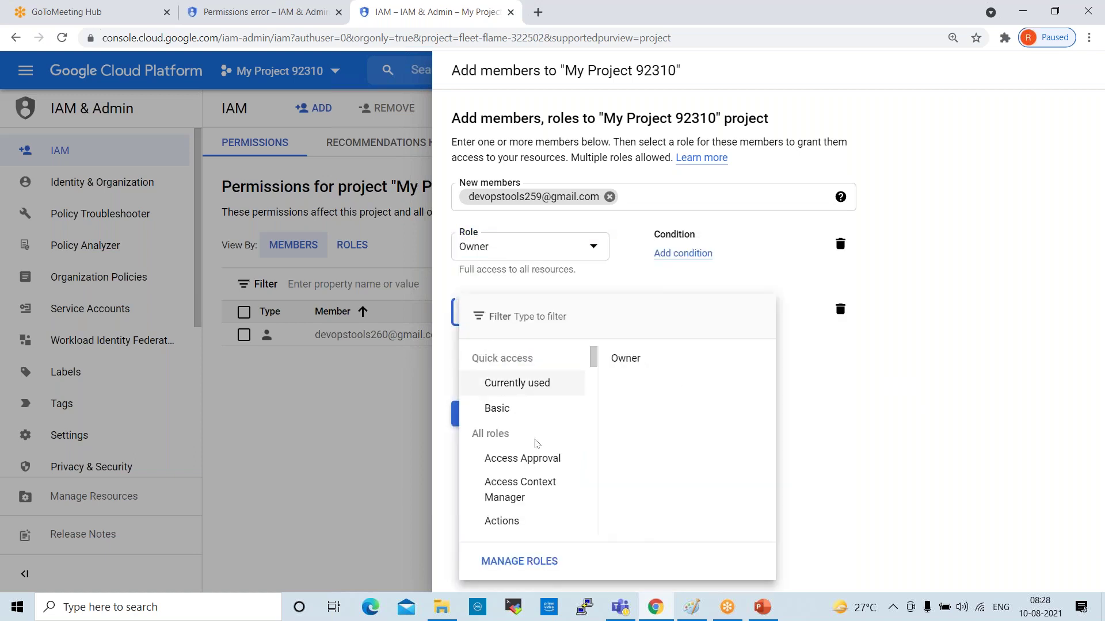
{"action": "scroll", "coordinate": [536, 440], "scroll_direction": "down", "scroll_amount": 8}
{"action": "scroll", "coordinate": [521, 440], "scroll_direction": "down", "scroll_amount": 6}
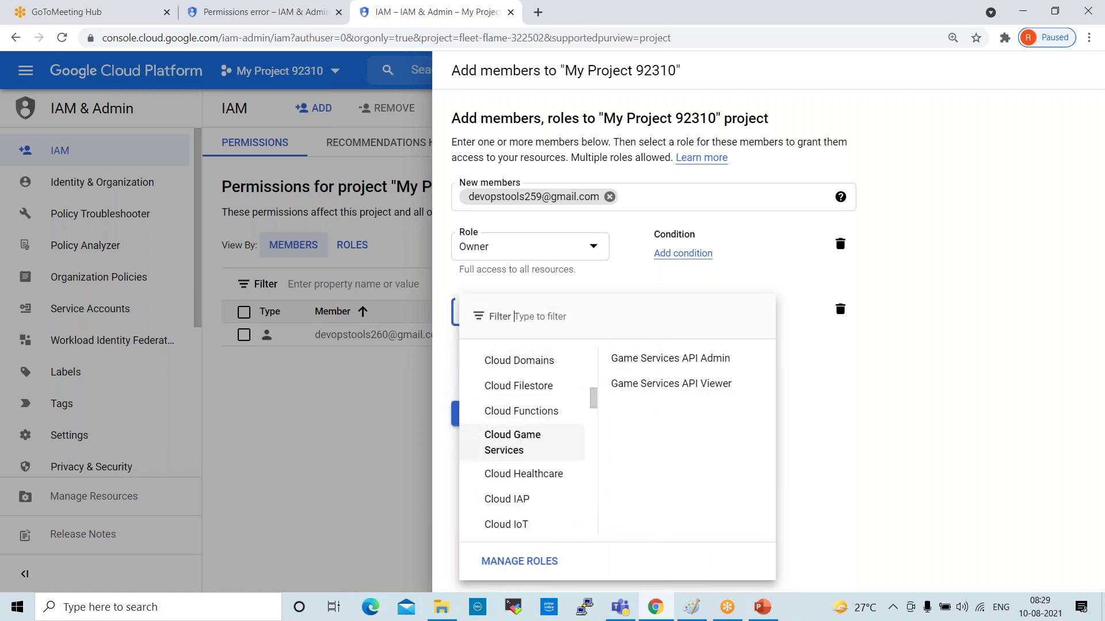
{"action": "scroll", "coordinate": [521, 443], "scroll_direction": "down", "scroll_amount": 5}
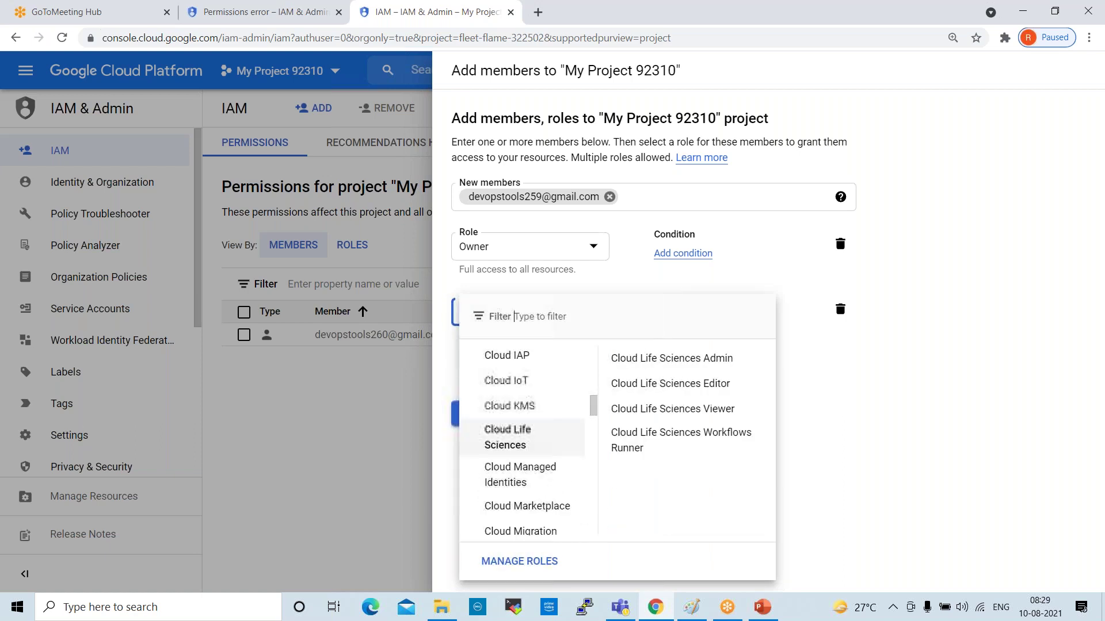
{"action": "scroll", "coordinate": [543, 444], "scroll_direction": "down", "scroll_amount": 6}
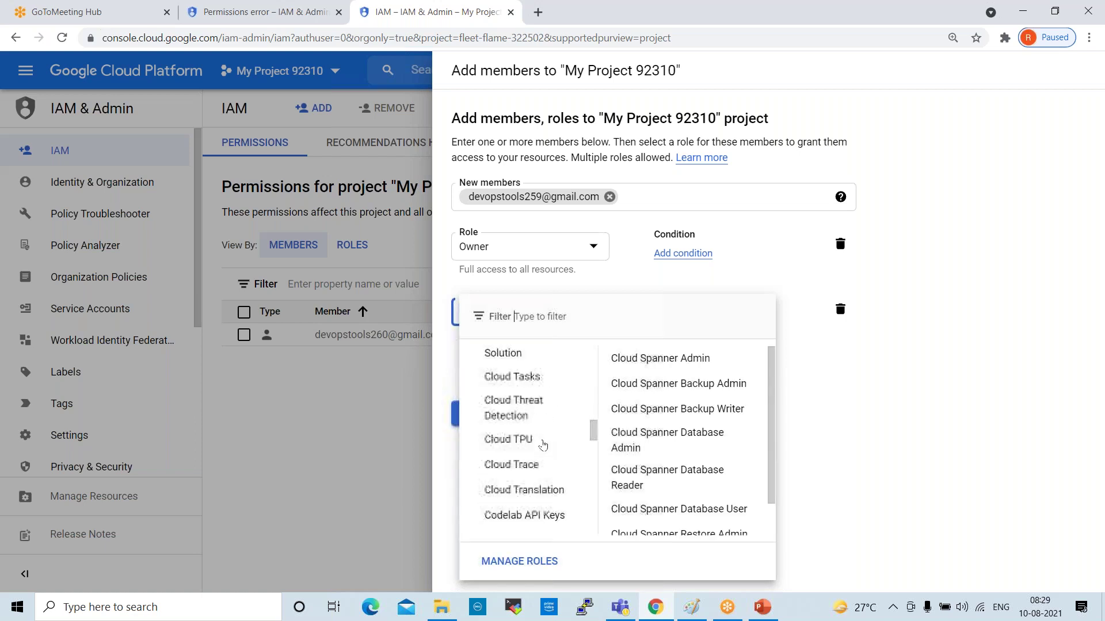
{"action": "scroll", "coordinate": [543, 445], "scroll_direction": "down", "scroll_amount": 4}
{"action": "scroll", "coordinate": [553, 444], "scroll_direction": "up", "scroll_amount": 2}
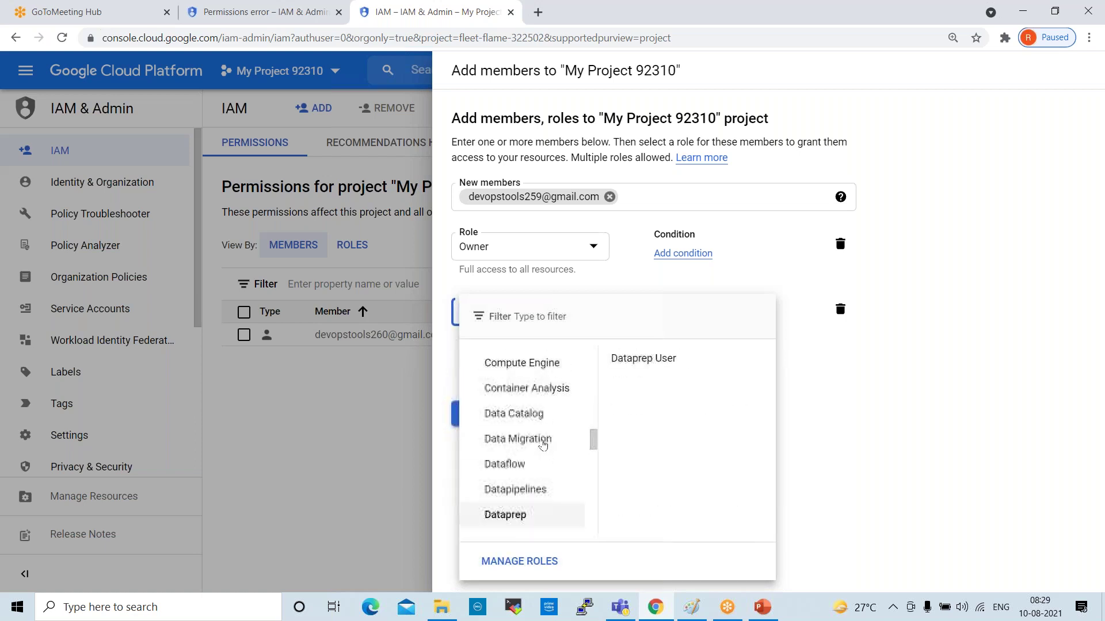
{"action": "mouse_move", "coordinate": [549, 374]}
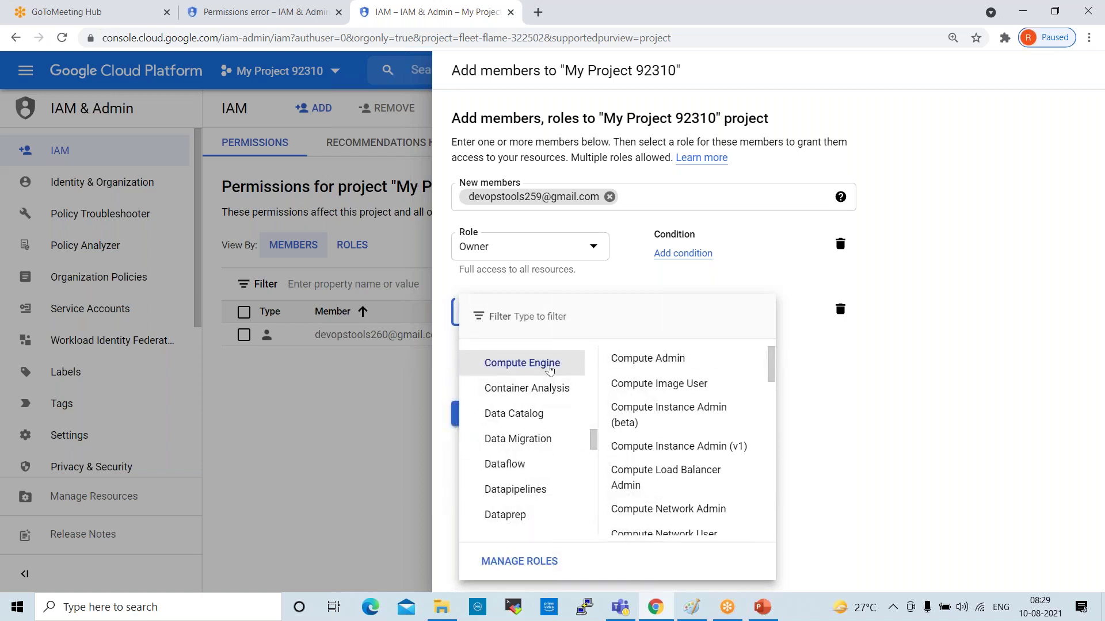
{"action": "left_click", "coordinate": [620, 367]}
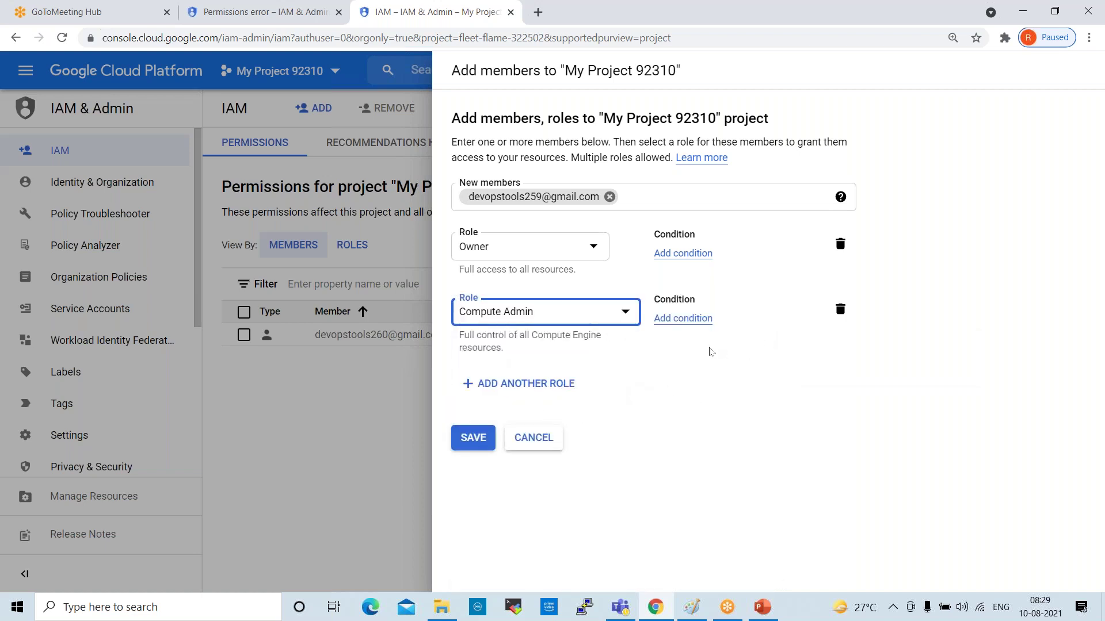
{"action": "left_click", "coordinate": [475, 442]}
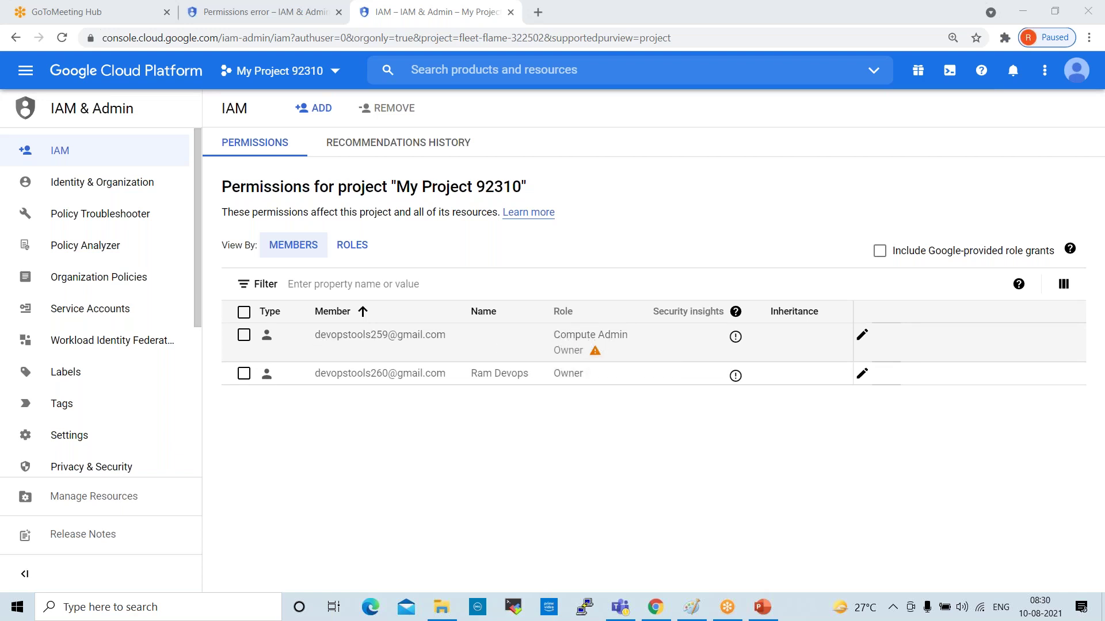
Highlight the member's Owner and Compute Admin roles, select the row, and open it for editing
{"action": "double_click", "coordinate": [559, 353]}
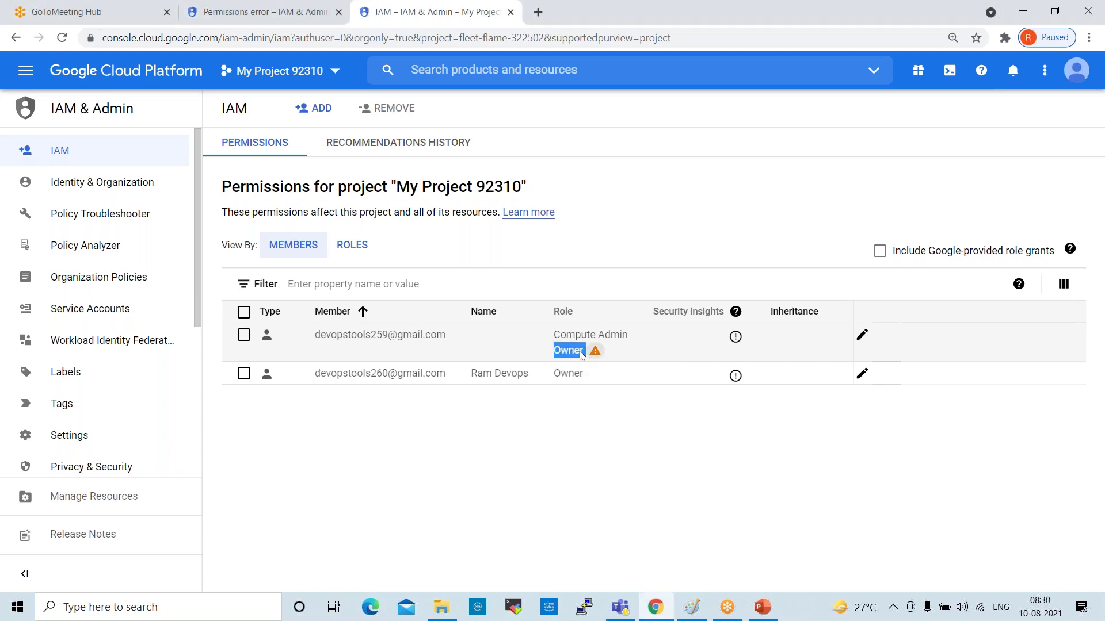
{"action": "left_click", "coordinate": [564, 340]}
{"action": "left_click_drag", "start_coordinate": [563, 340], "coordinate": [629, 338]}
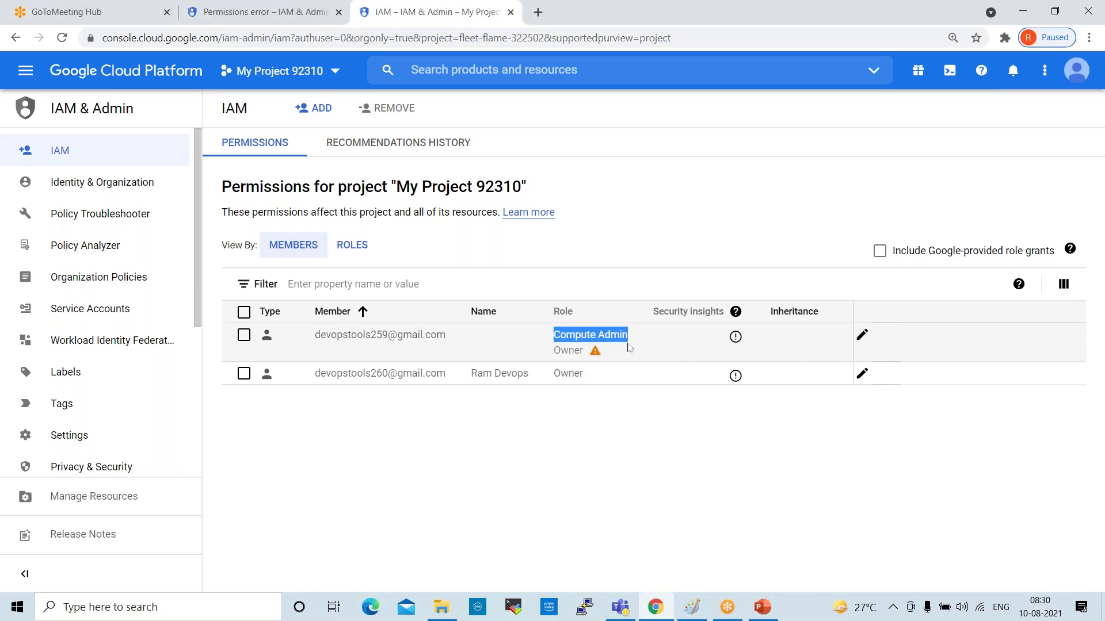
{"action": "left_click", "coordinate": [244, 339]}
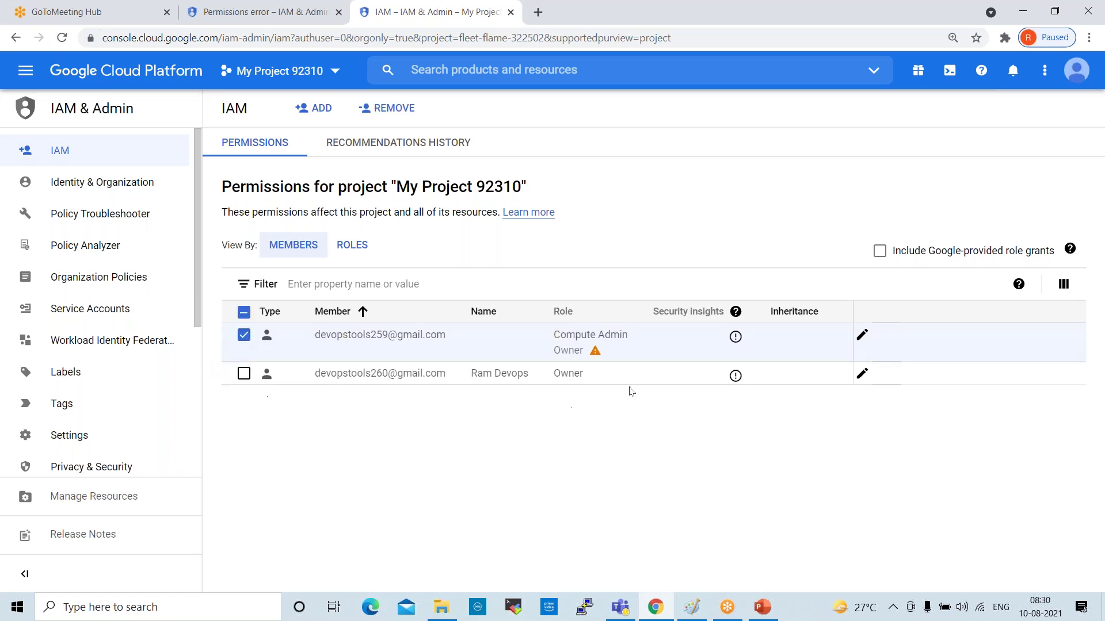
{"action": "left_click", "coordinate": [861, 335]}
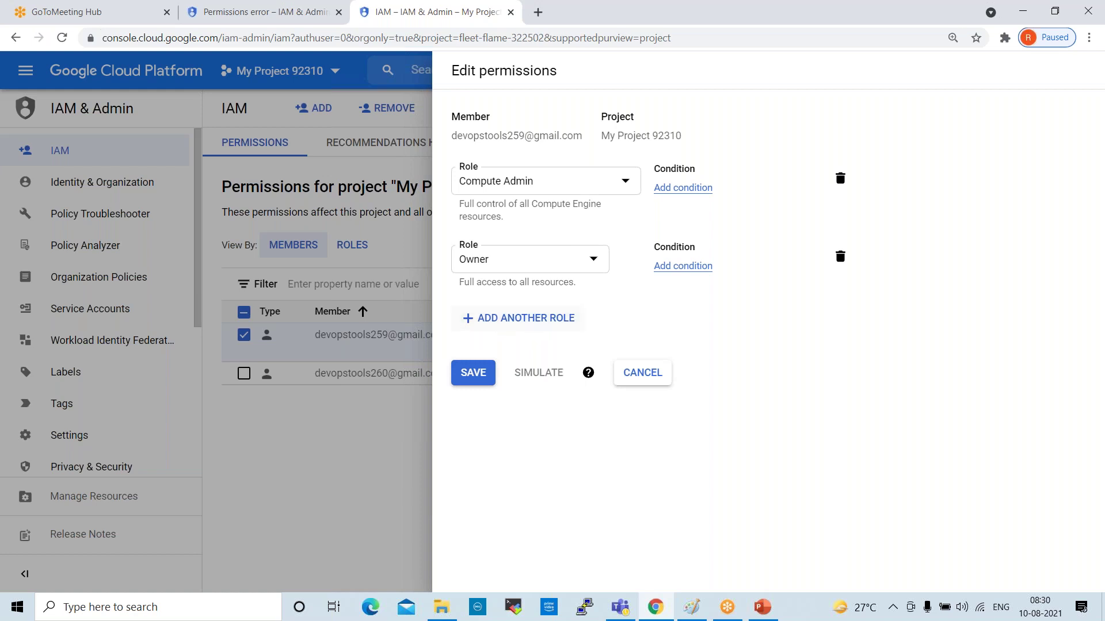
Delete the Compute Admin role row and save, leaving only Owner
{"action": "left_click", "coordinate": [839, 180]}
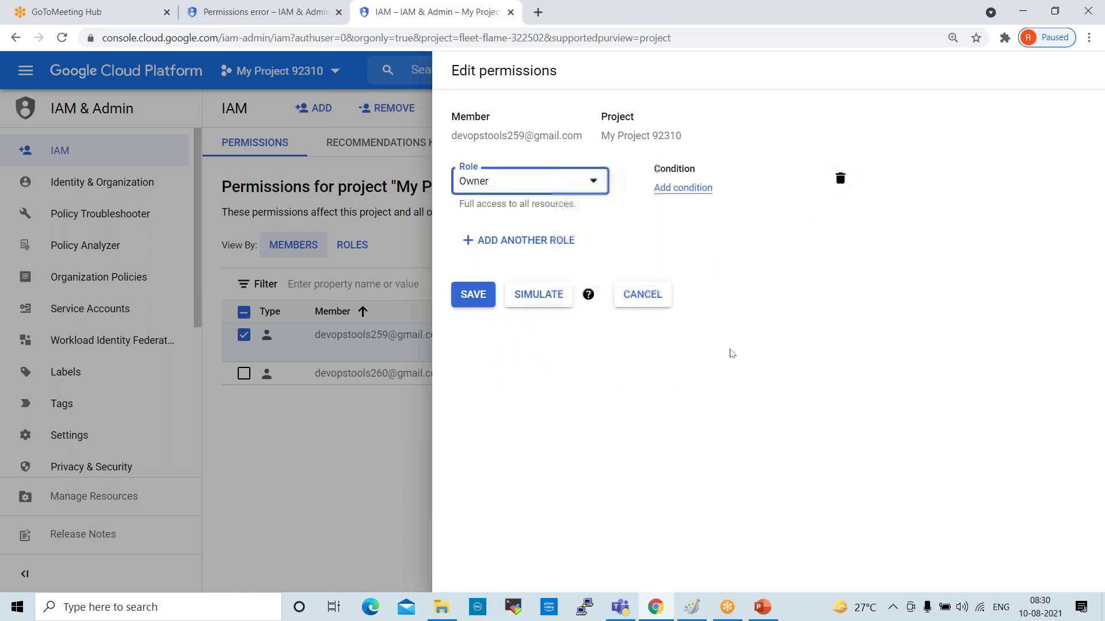
{"action": "left_click", "coordinate": [474, 295]}
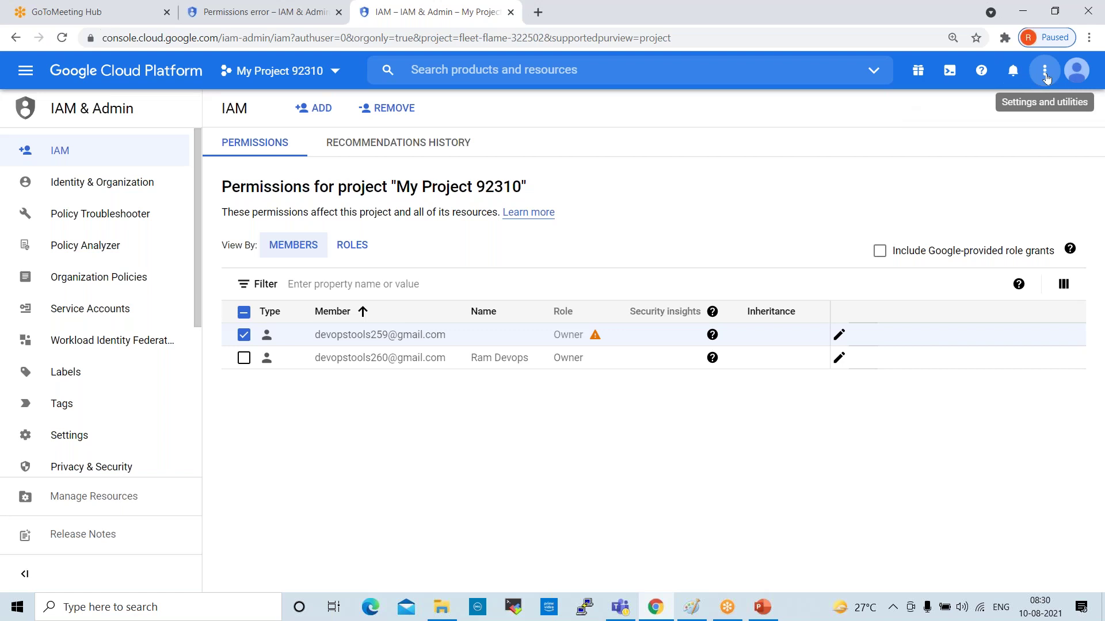
Check the signed-in accounts, select the new member's address, and open a new browser tab
{"action": "left_click", "coordinate": [1076, 70]}
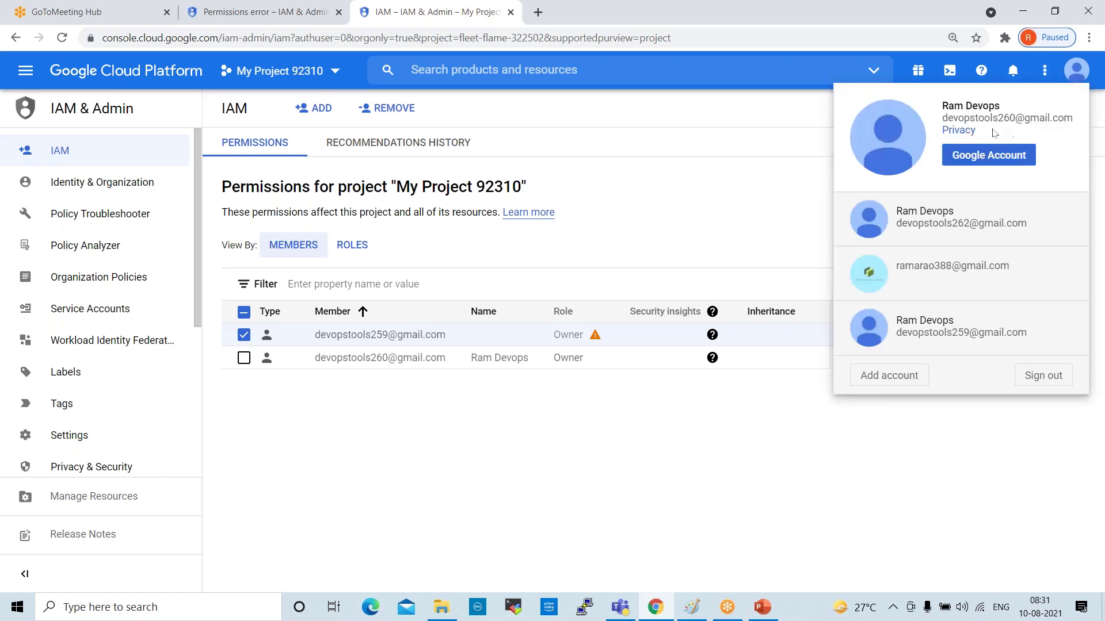
{"action": "left_click", "coordinate": [635, 226]}
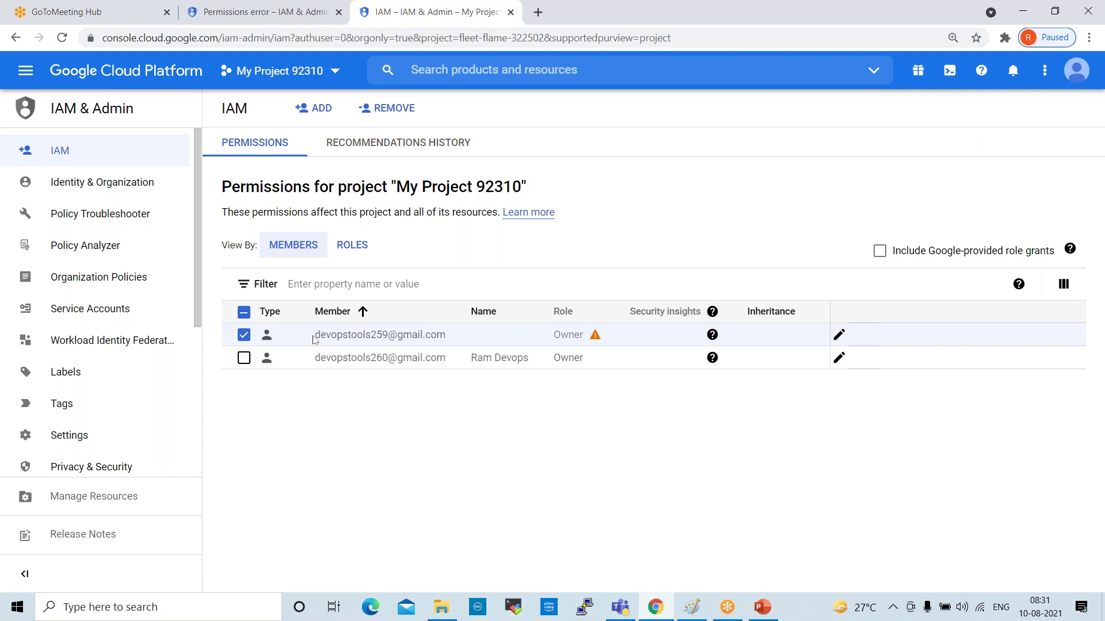
{"action": "left_click_drag", "start_coordinate": [315, 340], "coordinate": [458, 332]}
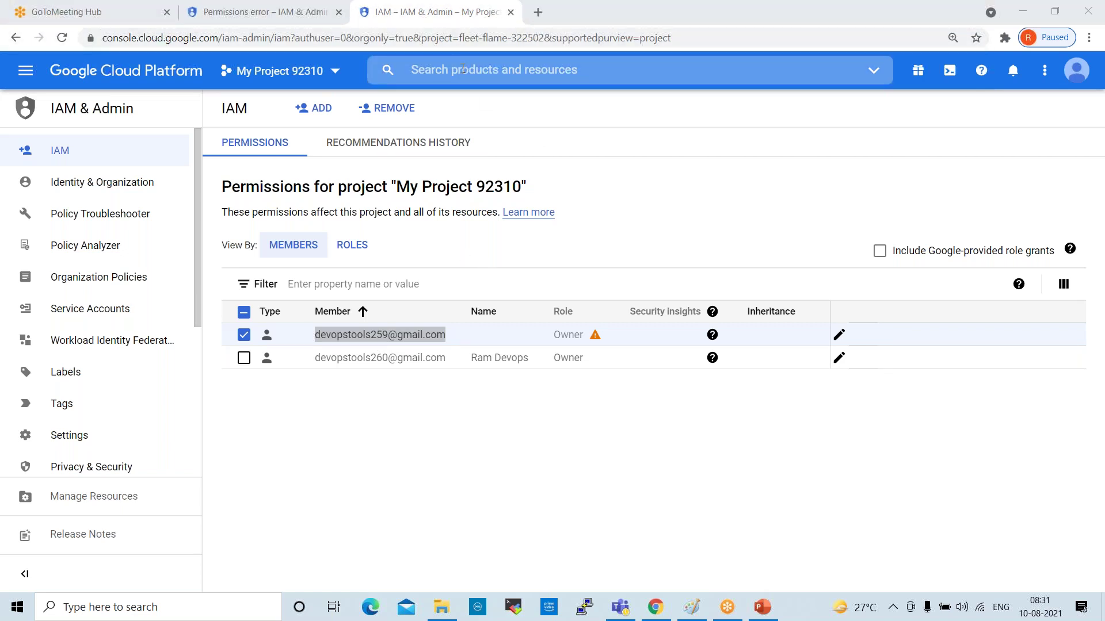
{"action": "left_click", "coordinate": [537, 12]}
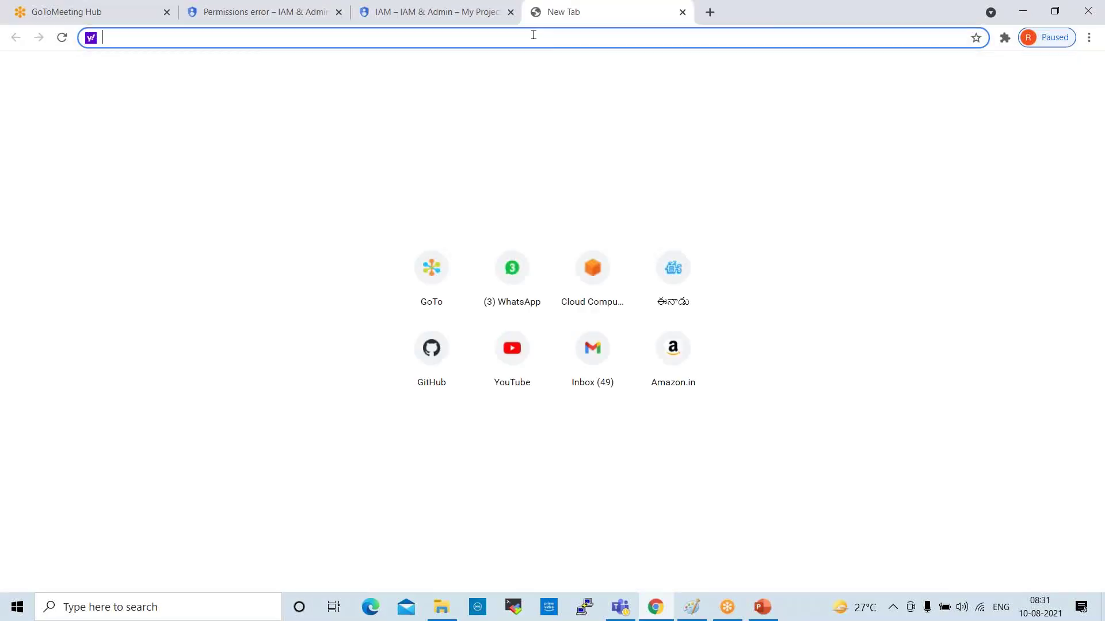
Open Gmail and switch to the invited member's mailbox
{"action": "type", "text": "g"}
{"action": "left_click", "coordinate": [190, 175]}
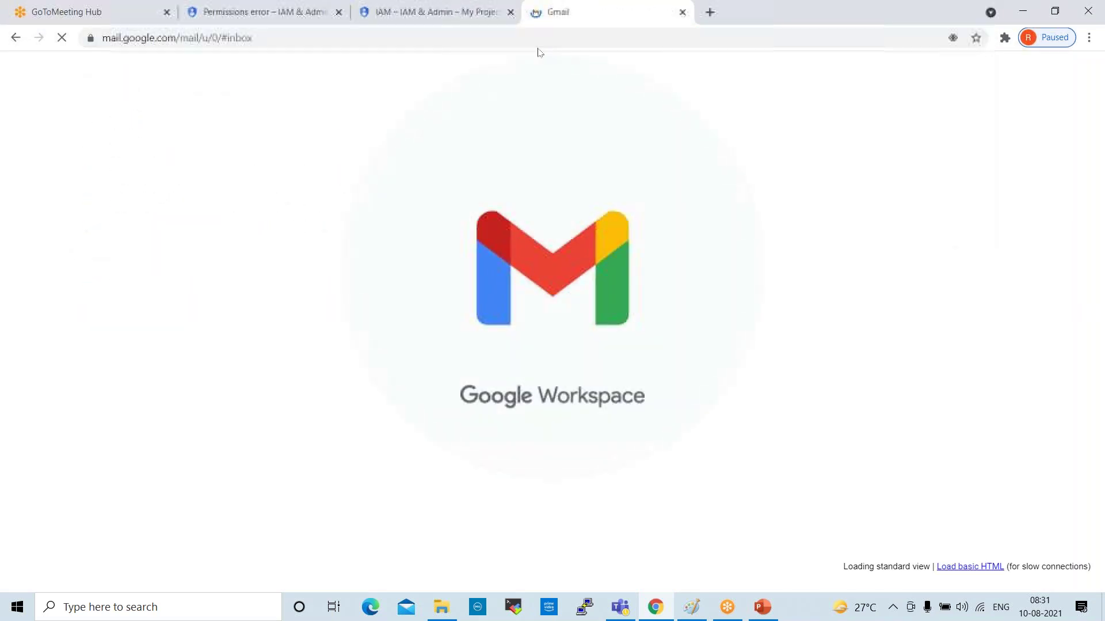
{"action": "left_click", "coordinate": [1079, 76]}
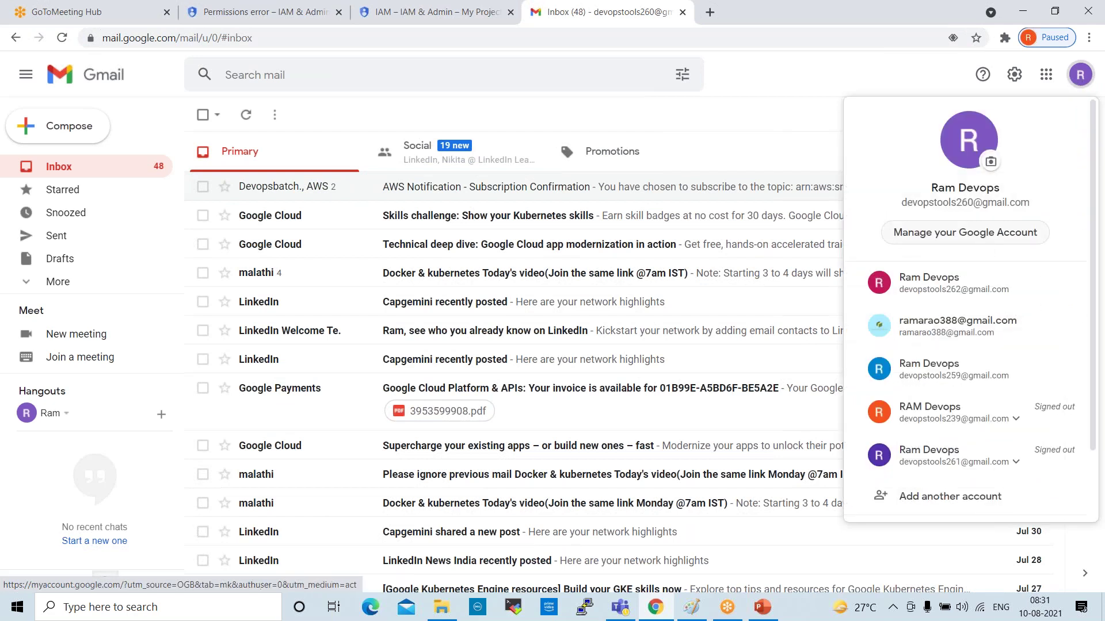
{"action": "left_click", "coordinate": [950, 377]}
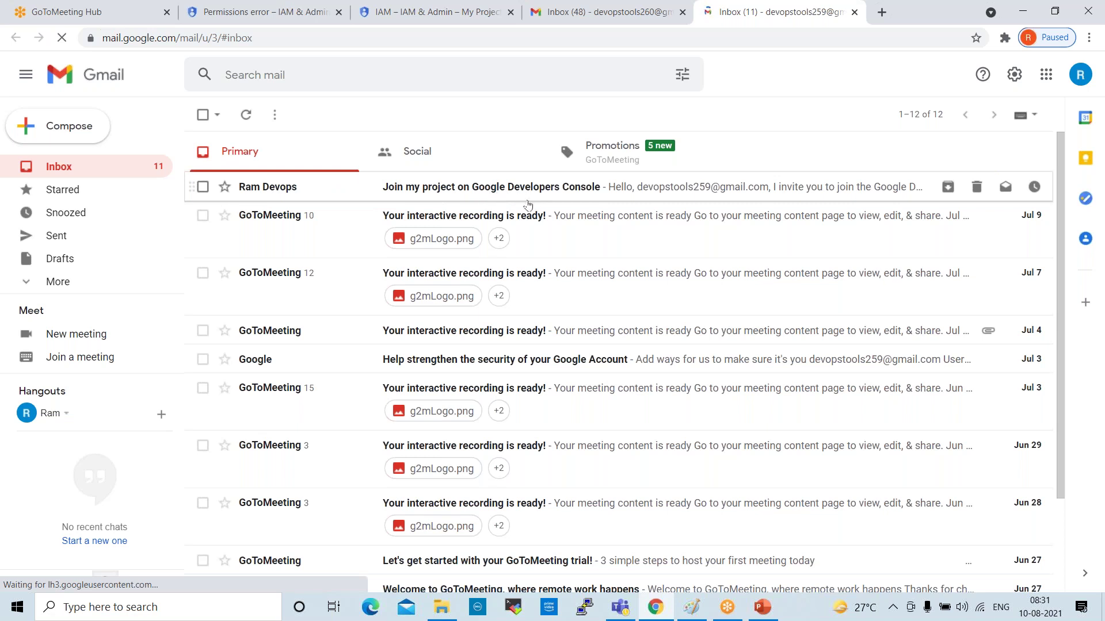
Open the 'Join my project' invitation email and follow its project invitation link
{"action": "left_click", "coordinate": [415, 188]}
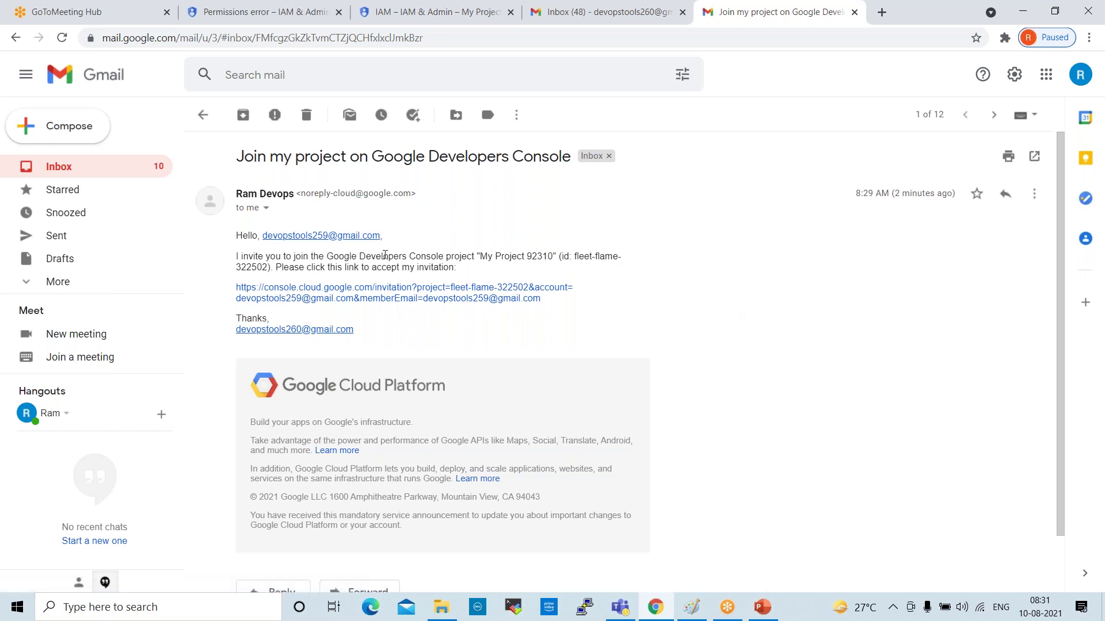
{"action": "left_click_drag", "start_coordinate": [468, 254], "coordinate": [547, 256]}
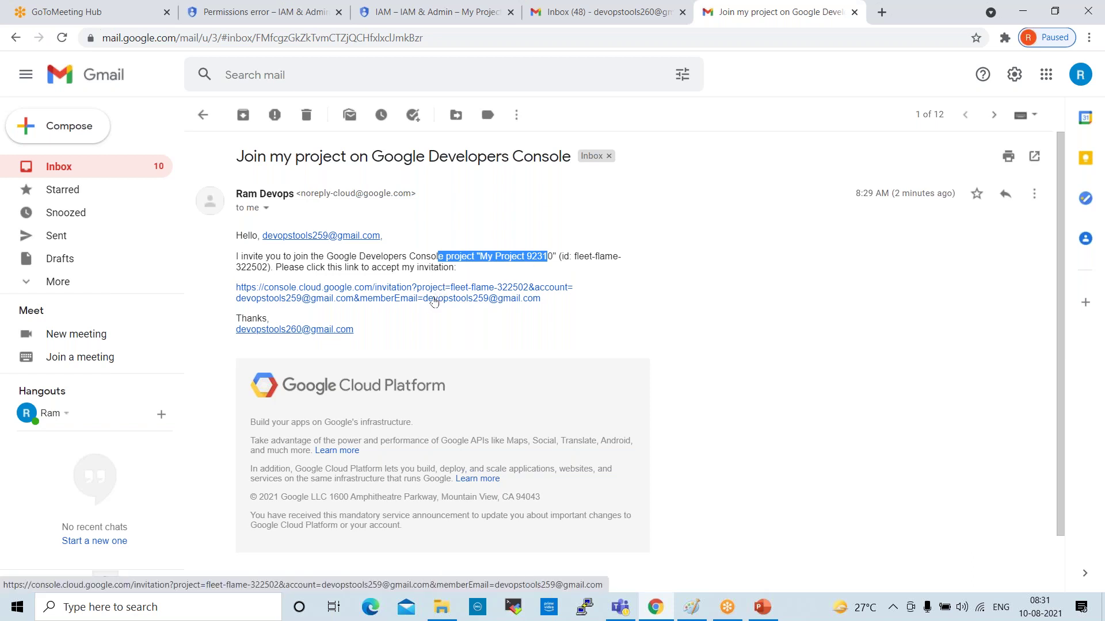
{"action": "left_click", "coordinate": [403, 14]}
{"action": "left_click", "coordinate": [771, 12]}
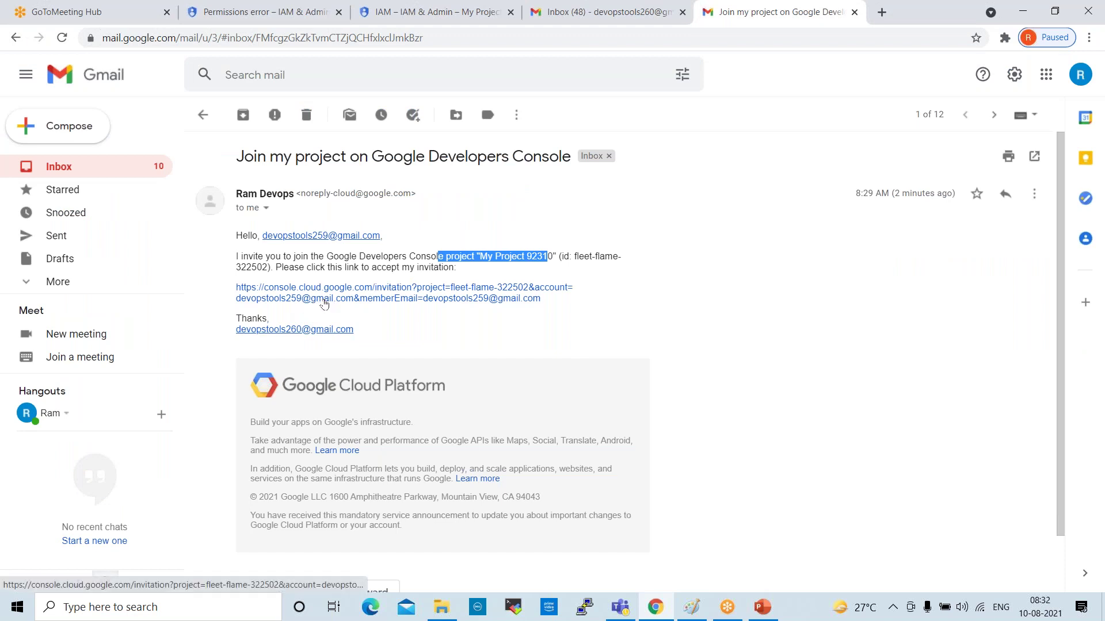
{"action": "left_click", "coordinate": [334, 298]}
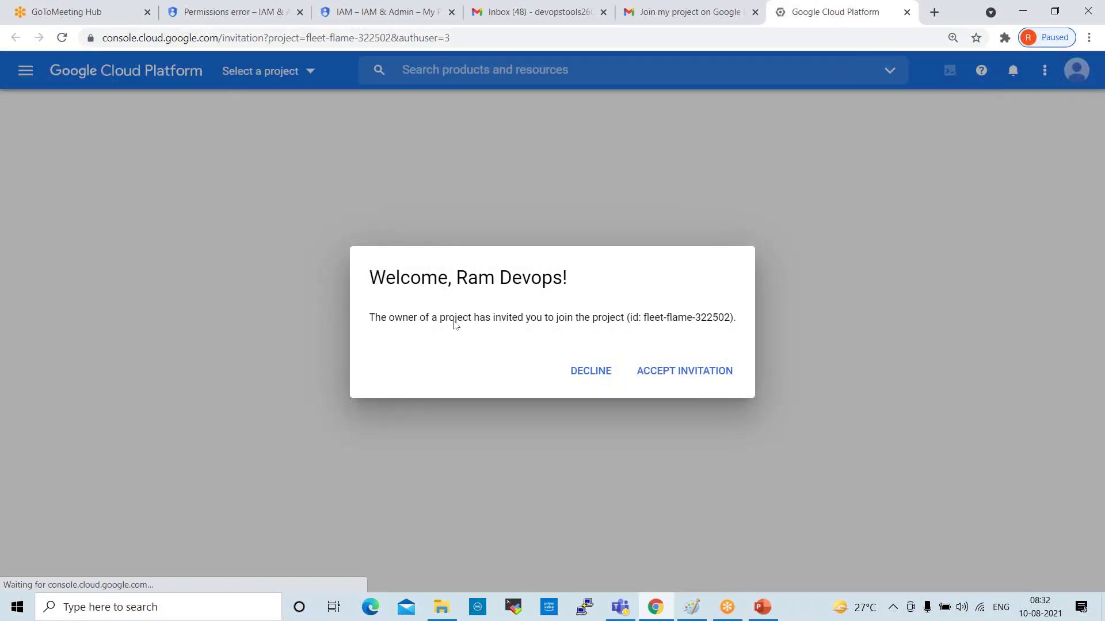
Accept the project invitation and refresh the IAM permissions page to update the member's status
{"action": "left_click", "coordinate": [673, 372]}
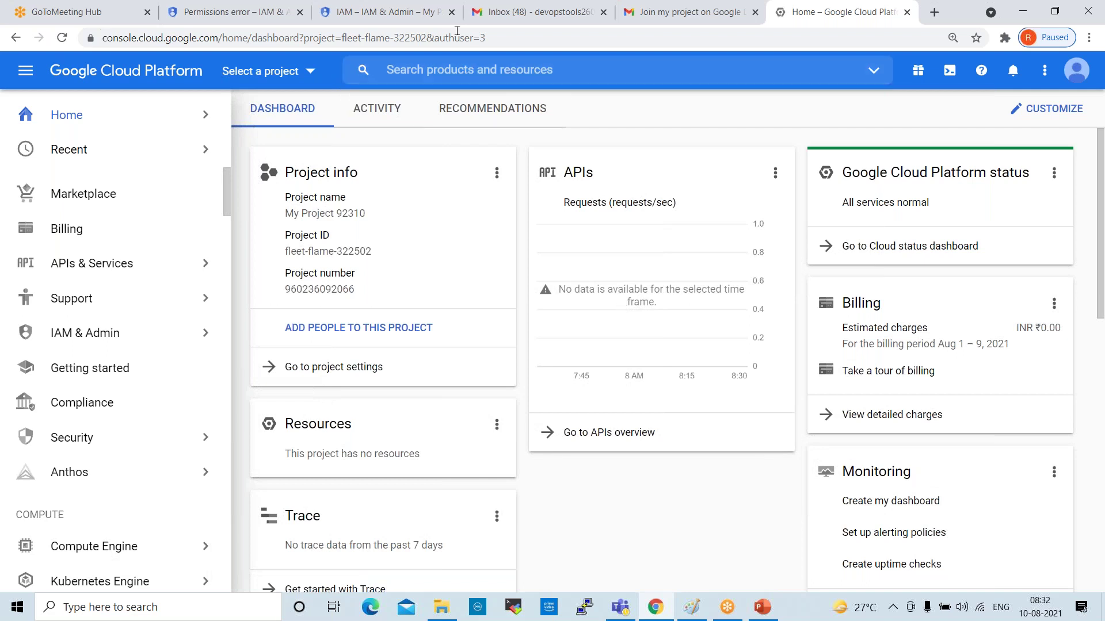
{"action": "left_click", "coordinate": [387, 8]}
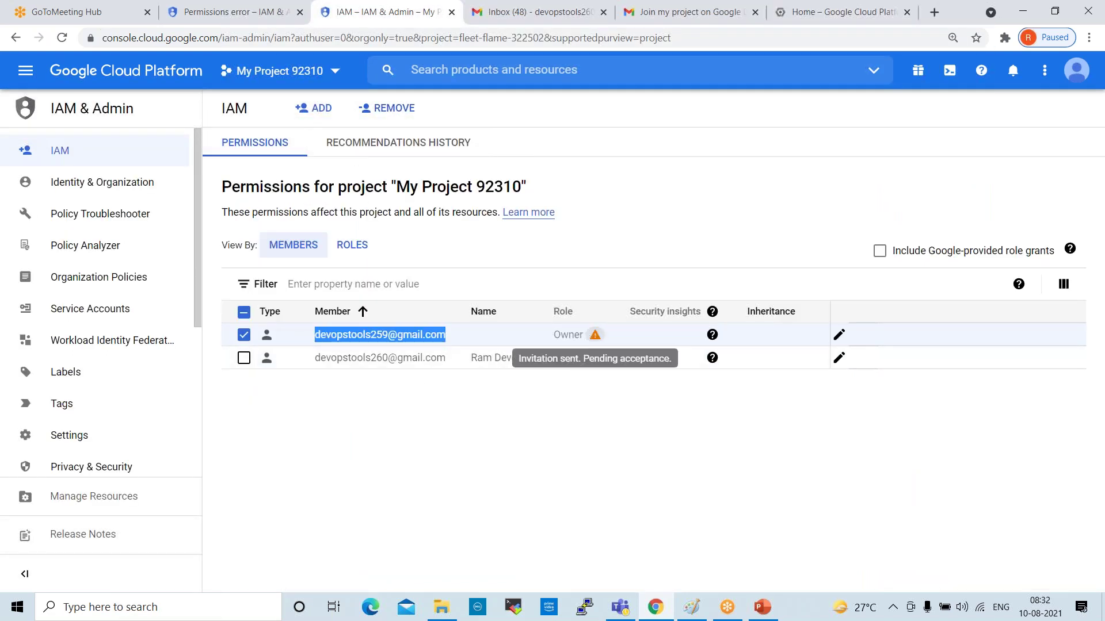
{"action": "left_click", "coordinate": [62, 37]}
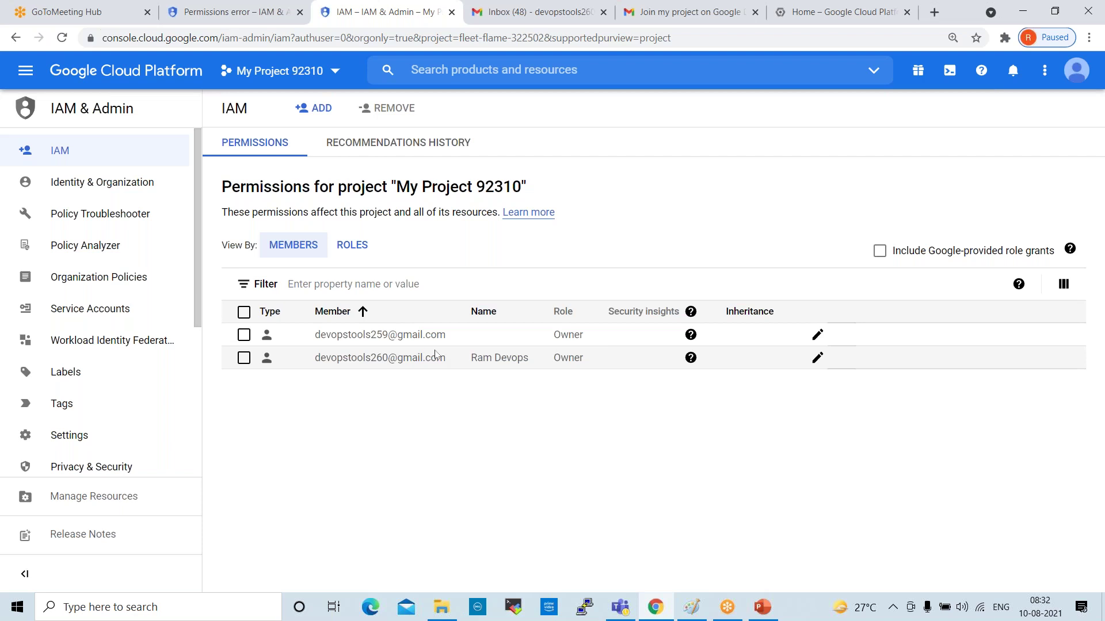
Check which account is signed in on the home dashboard, IAM and permissions error tabs
{"action": "left_click", "coordinate": [822, 7]}
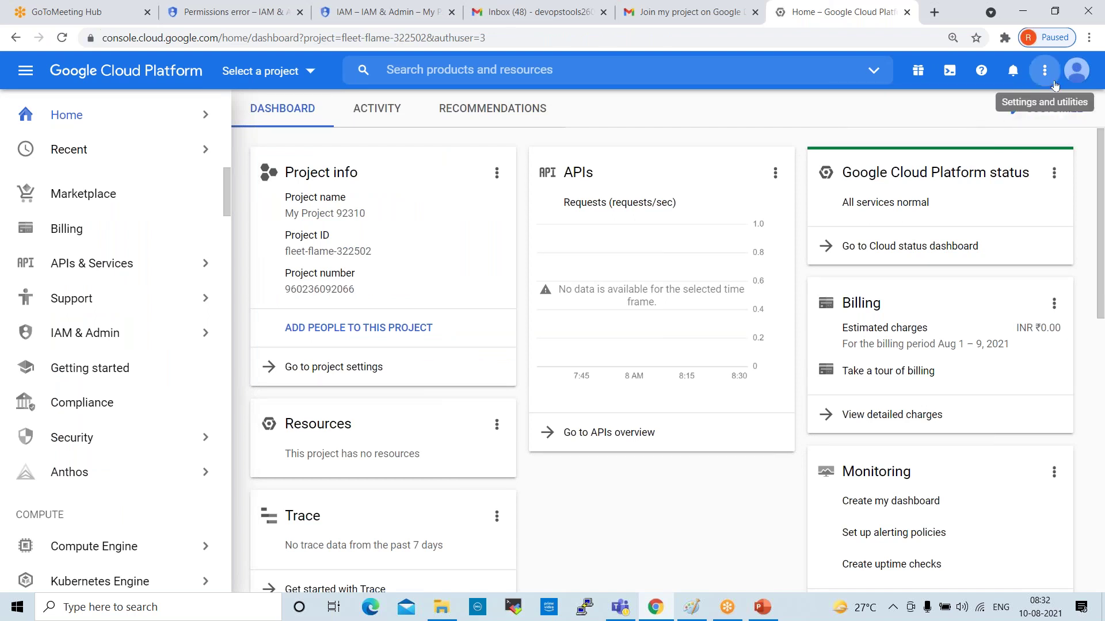
{"action": "left_click", "coordinate": [1071, 75]}
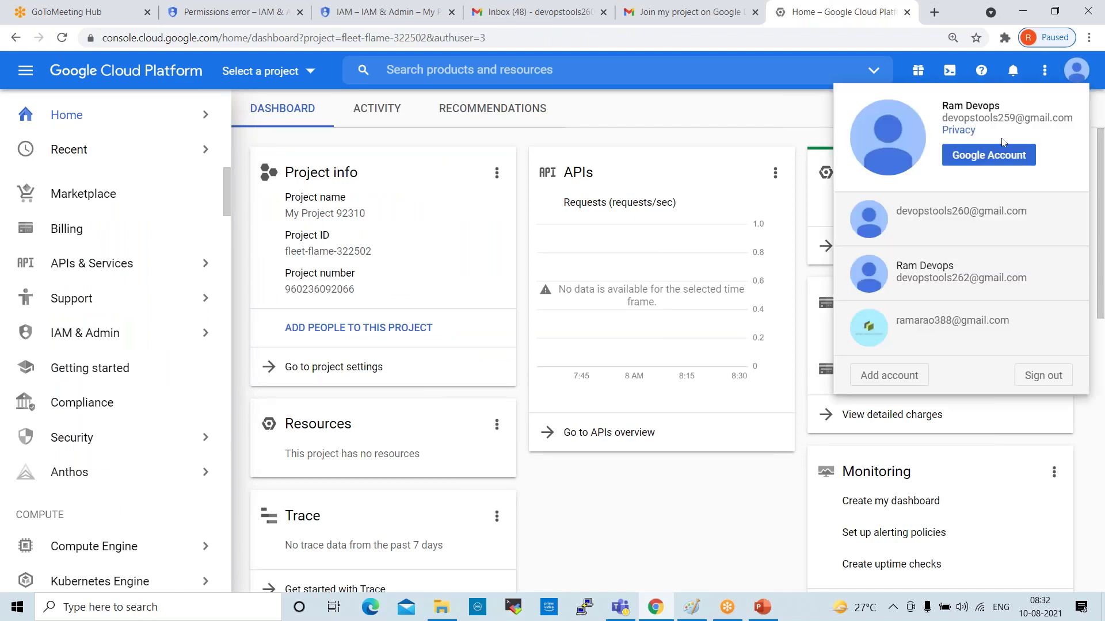
{"action": "left_click", "coordinate": [383, 13]}
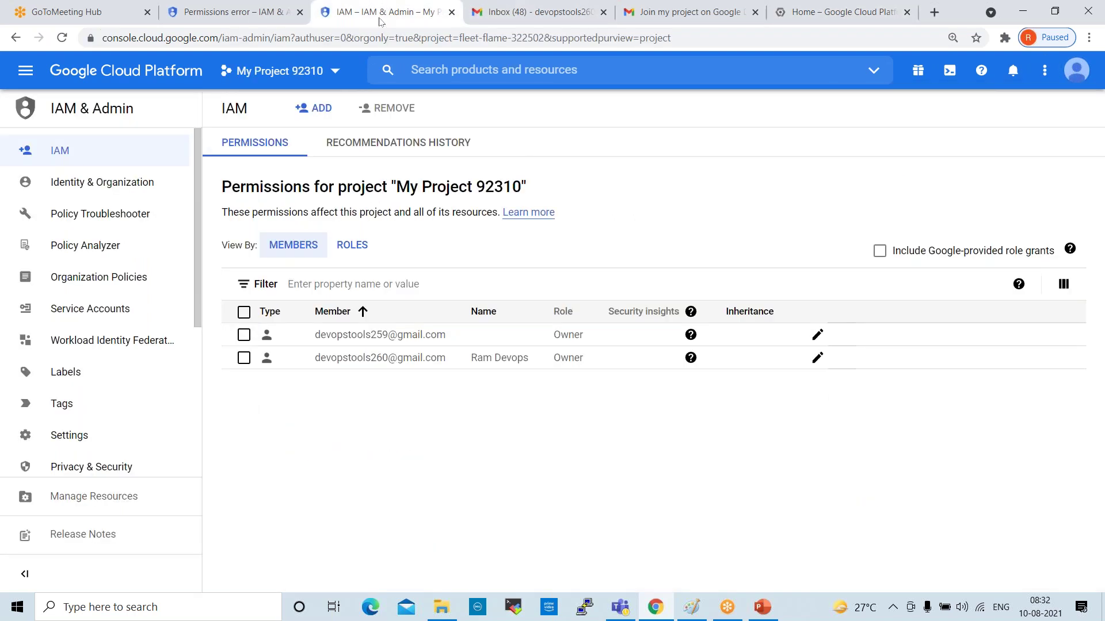
{"action": "left_click", "coordinate": [1076, 73]}
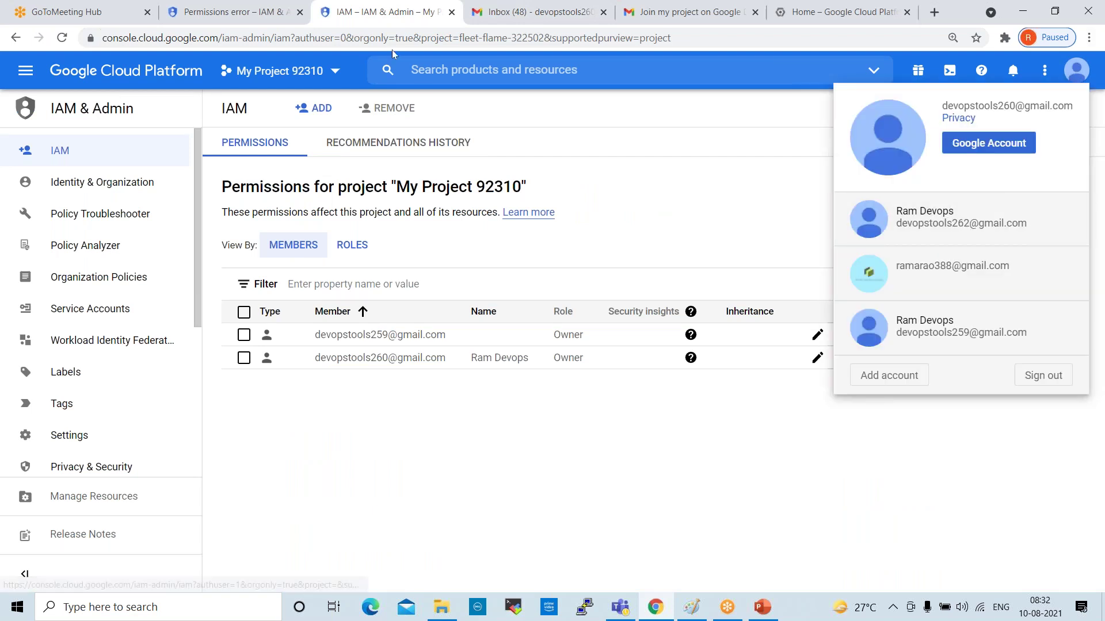
{"action": "left_click", "coordinate": [246, 13]}
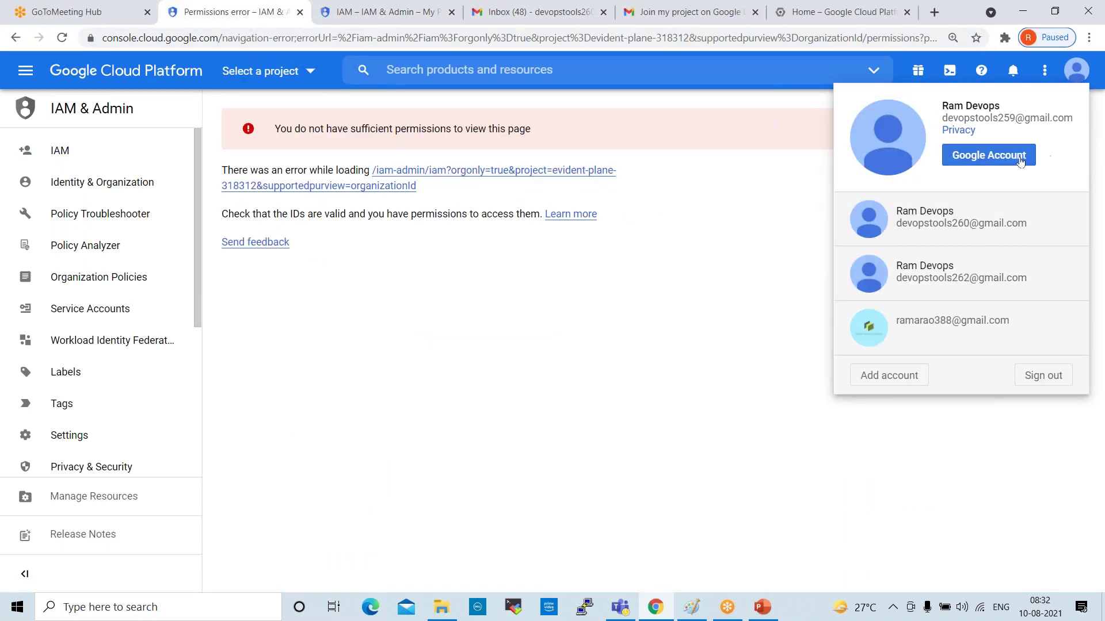
{"action": "left_click", "coordinate": [394, 11]}
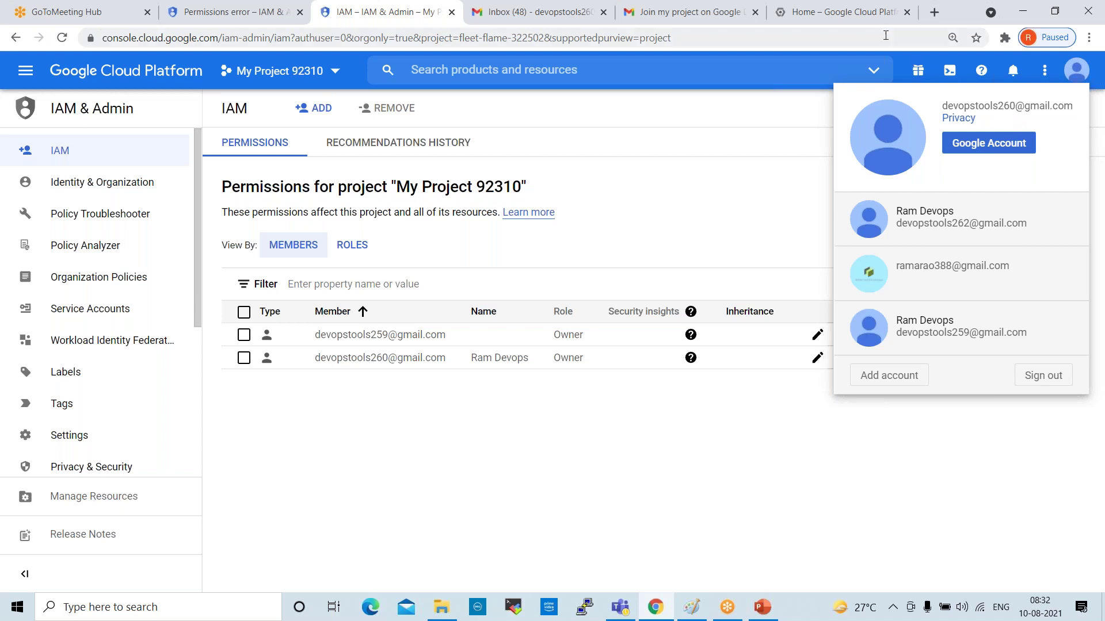
Compare the signed-in account addresses on the dashboard and IAM tabs, then dismiss the accounts list
{"action": "left_click", "coordinate": [821, 12]}
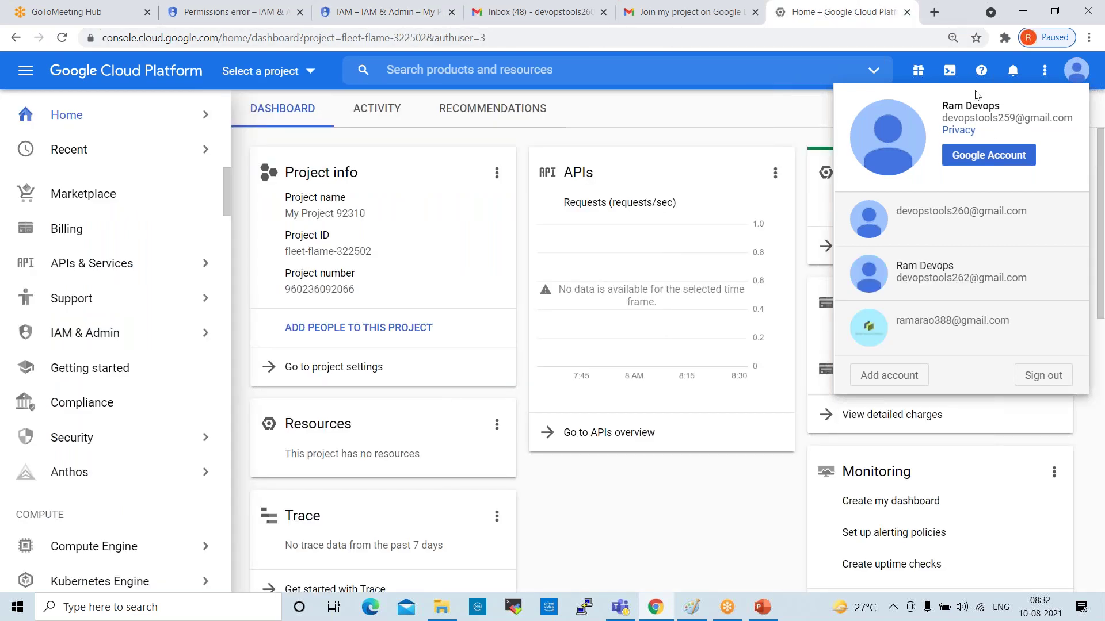
{"action": "left_click_drag", "start_coordinate": [999, 117], "coordinate": [1019, 116]}
{"action": "left_click", "coordinate": [357, 13]}
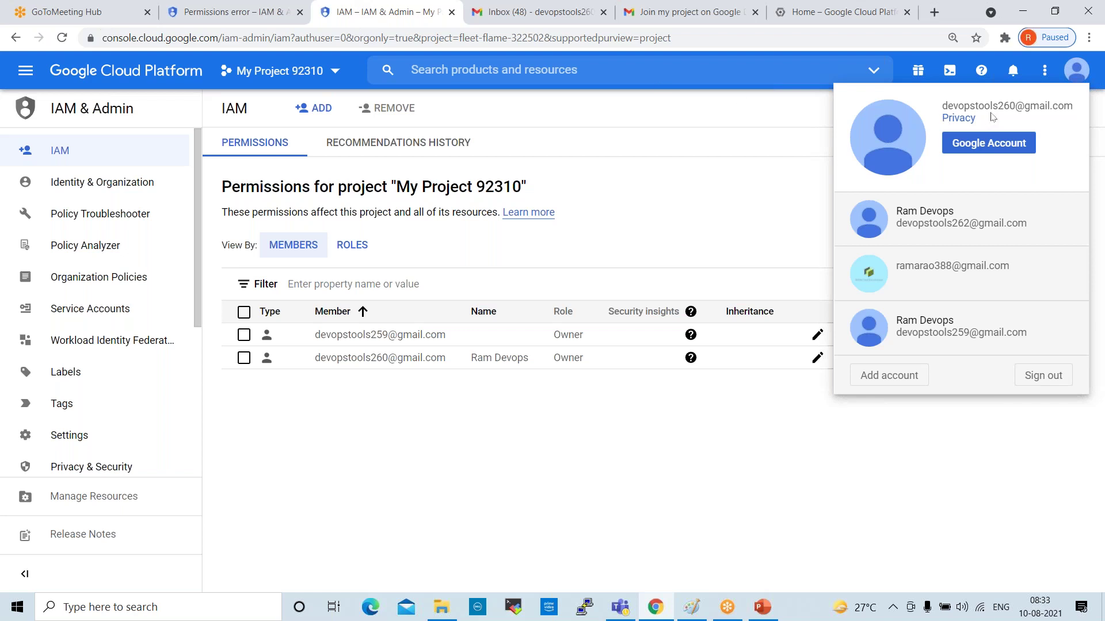
{"action": "left_click_drag", "start_coordinate": [944, 106], "coordinate": [1017, 106]}
{"action": "left_click", "coordinate": [832, 17]}
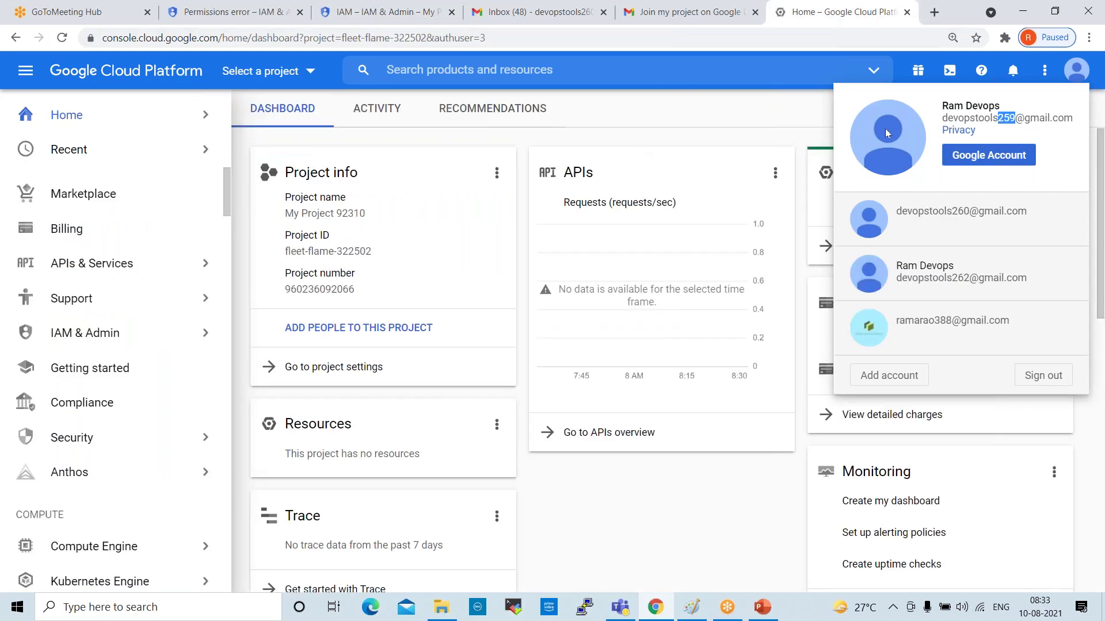
{"action": "left_click", "coordinate": [743, 111]}
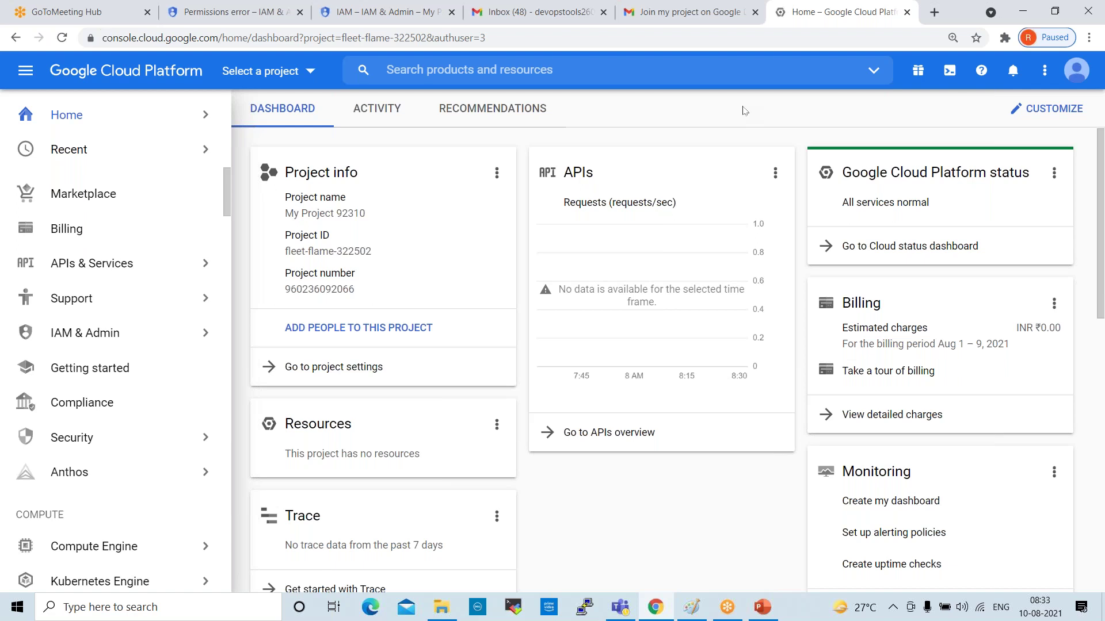
Select My Project 92310 on the invited account's dashboard
{"action": "left_click", "coordinate": [301, 72]}
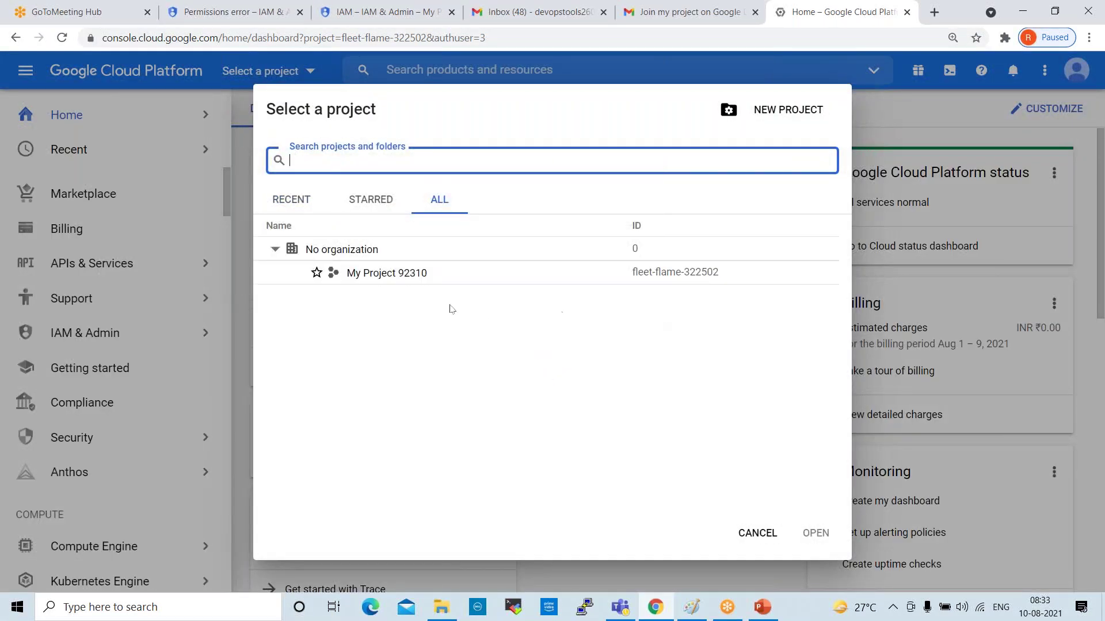
{"action": "left_click", "coordinate": [374, 274]}
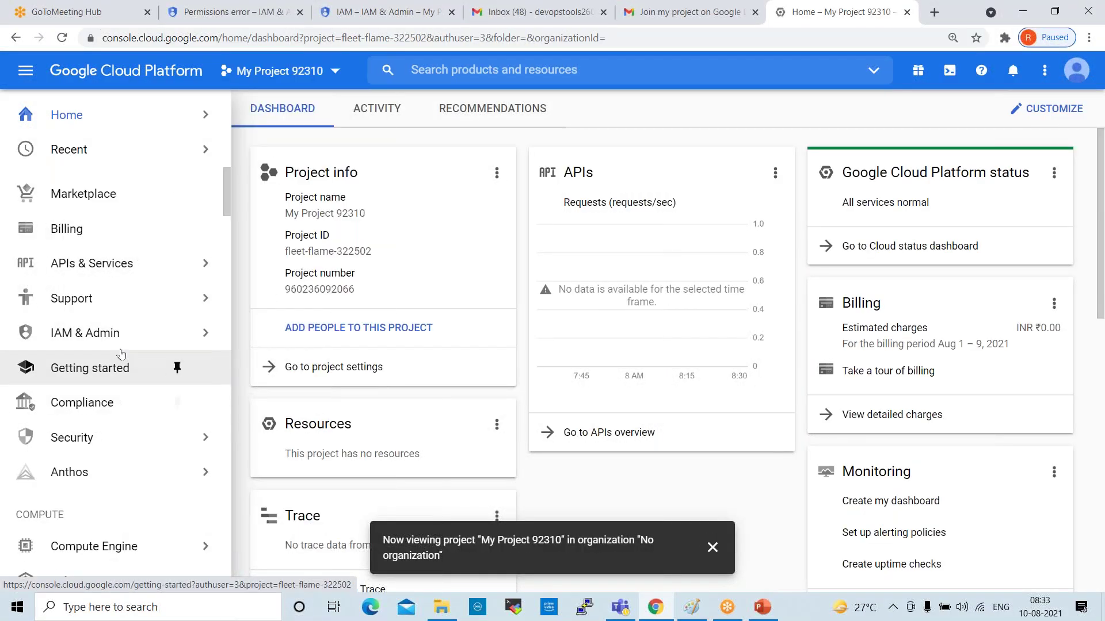
{"action": "mouse_move", "coordinate": [178, 333]}
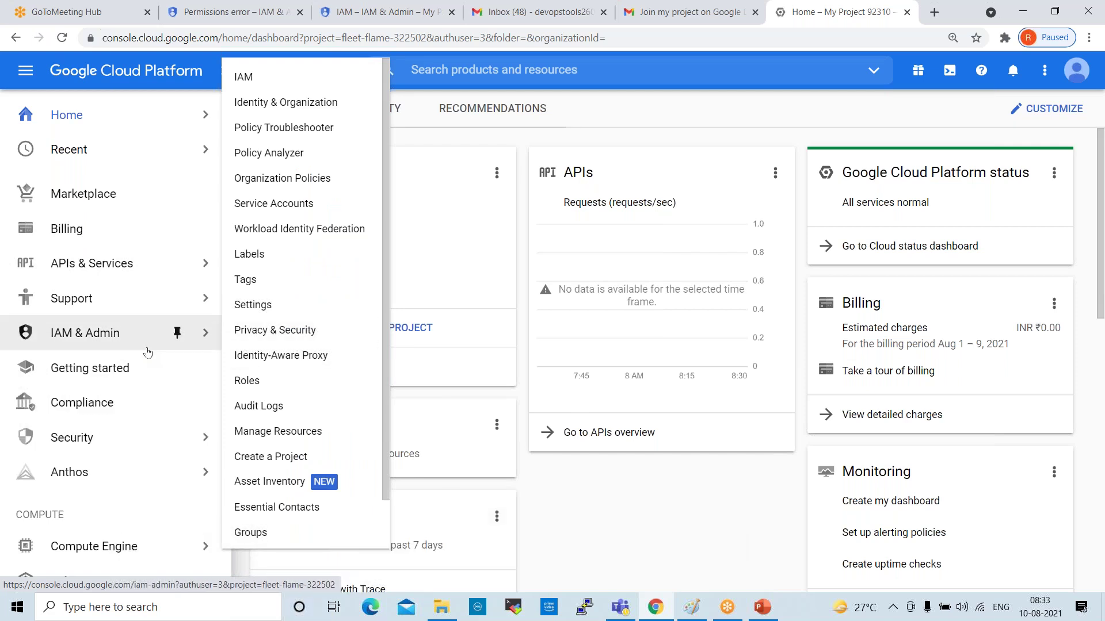
{"action": "scroll", "coordinate": [143, 339], "scroll_direction": "down", "scroll_amount": 4}
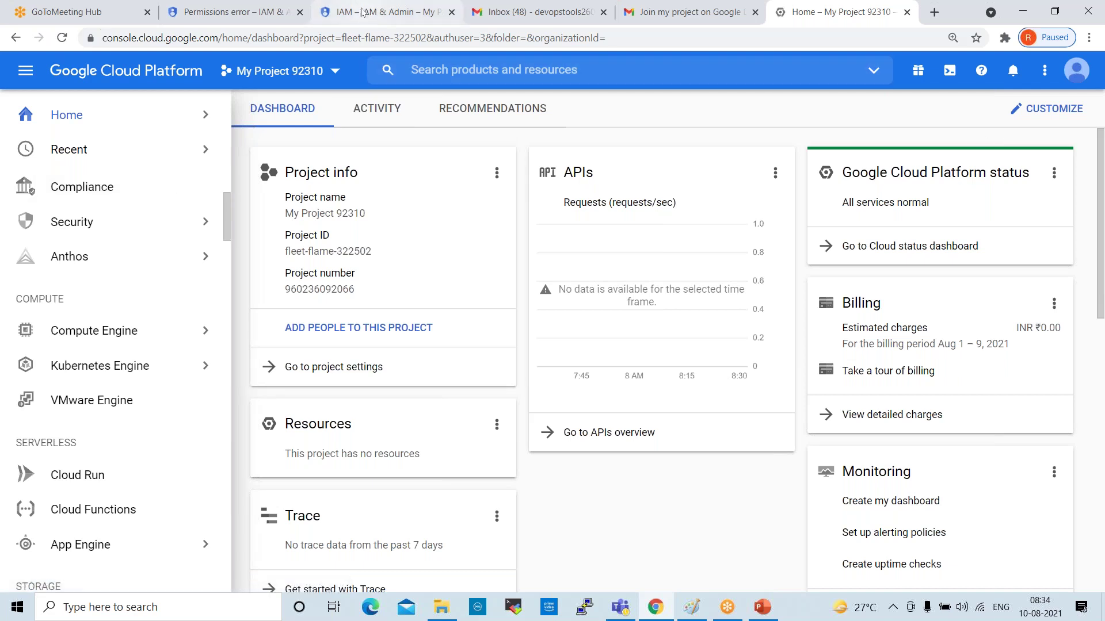
Review the permissions error and IAM tabs, then return to the My Project 92310 dashboard
{"action": "left_click", "coordinate": [236, 12]}
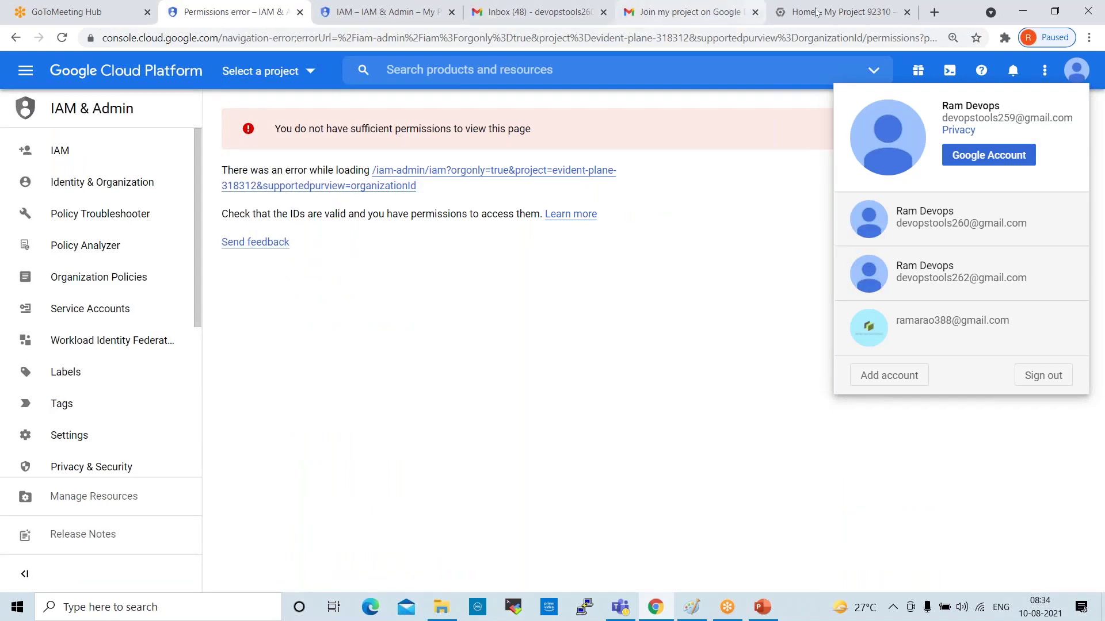
{"action": "left_click", "coordinate": [374, 12]}
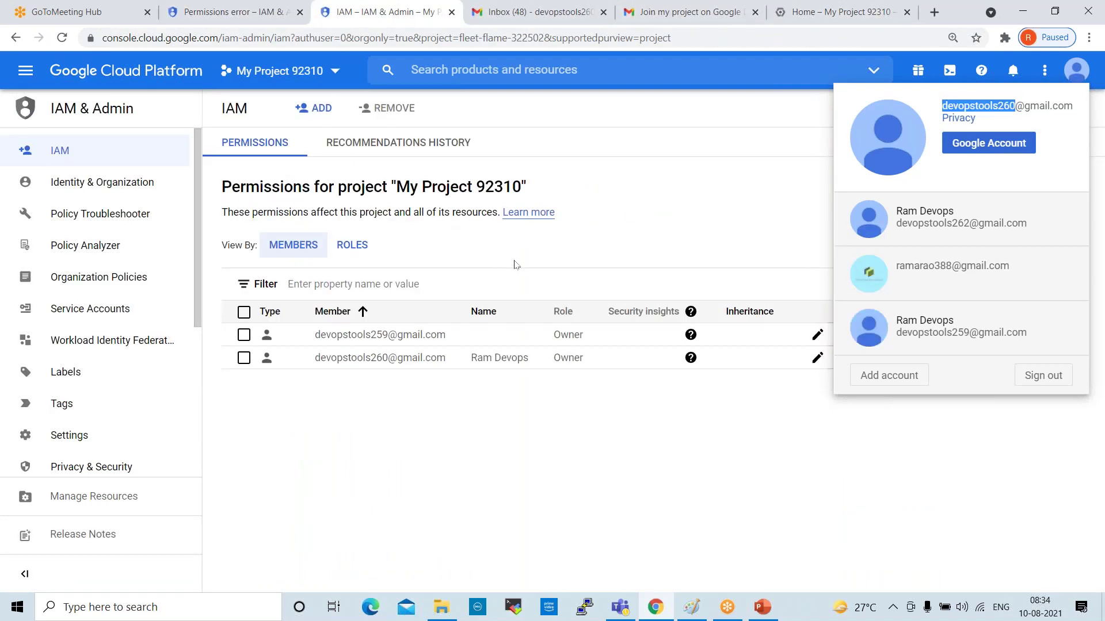
{"action": "left_click", "coordinate": [803, 10]}
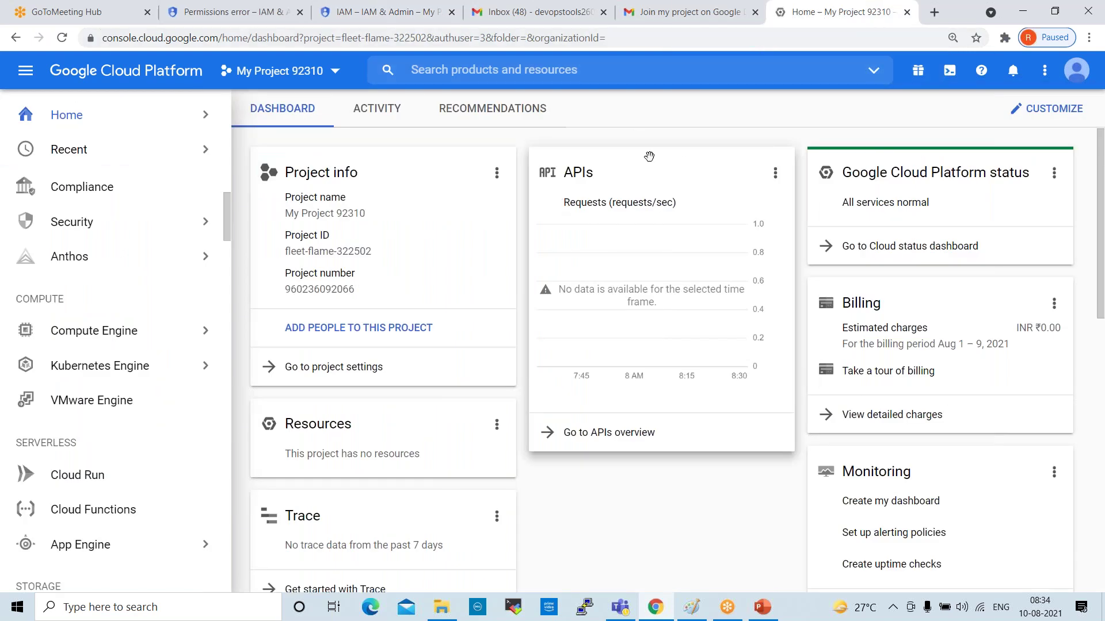
{"action": "mouse_move", "coordinate": [134, 139]}
{"action": "scroll", "coordinate": [173, 253], "scroll_direction": "down", "scroll_amount": 8}
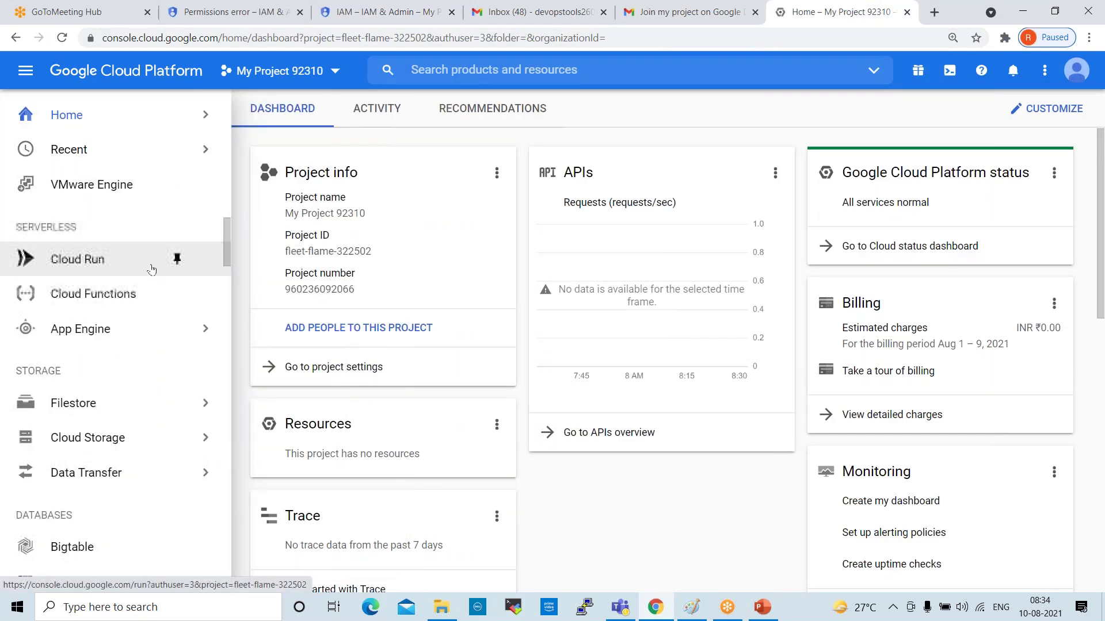
{"action": "scroll", "coordinate": [161, 259], "scroll_direction": "down", "scroll_amount": 15}
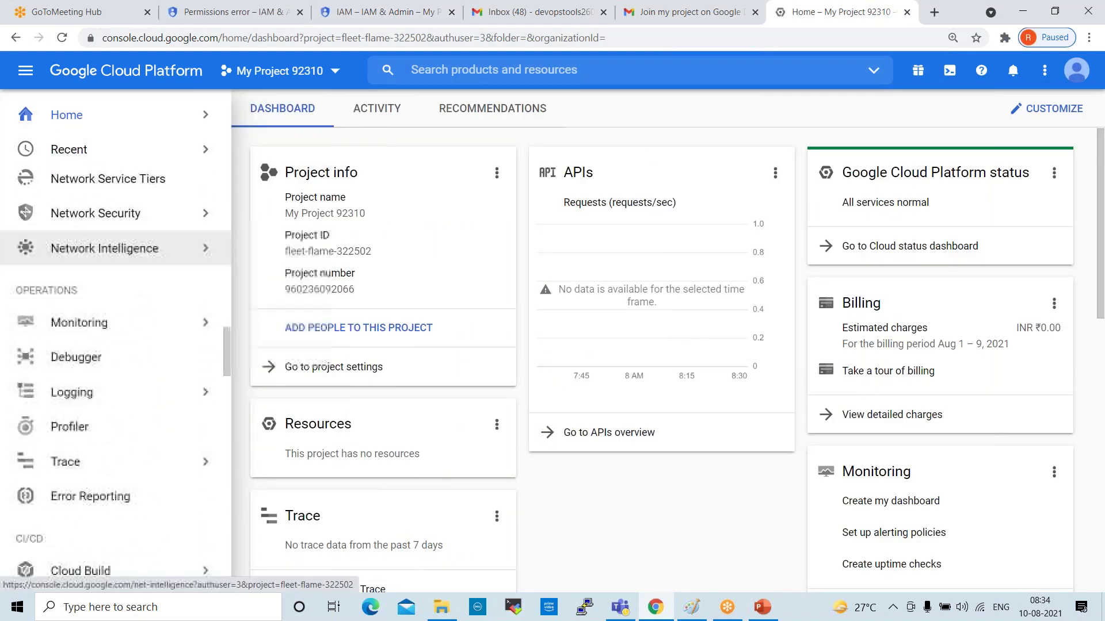
{"action": "scroll", "coordinate": [141, 260], "scroll_direction": "up", "scroll_amount": 20}
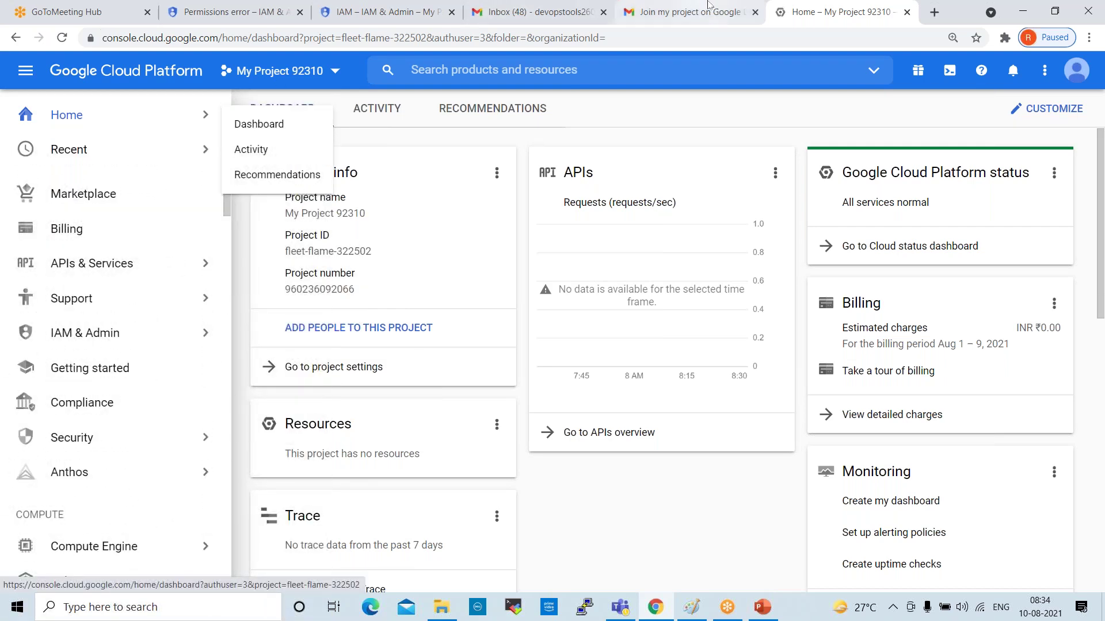
Close the Gmail invitation email tab and go to the IAM permissions tab
{"action": "left_click", "coordinate": [516, 10]}
{"action": "left_click", "coordinate": [669, 9]}
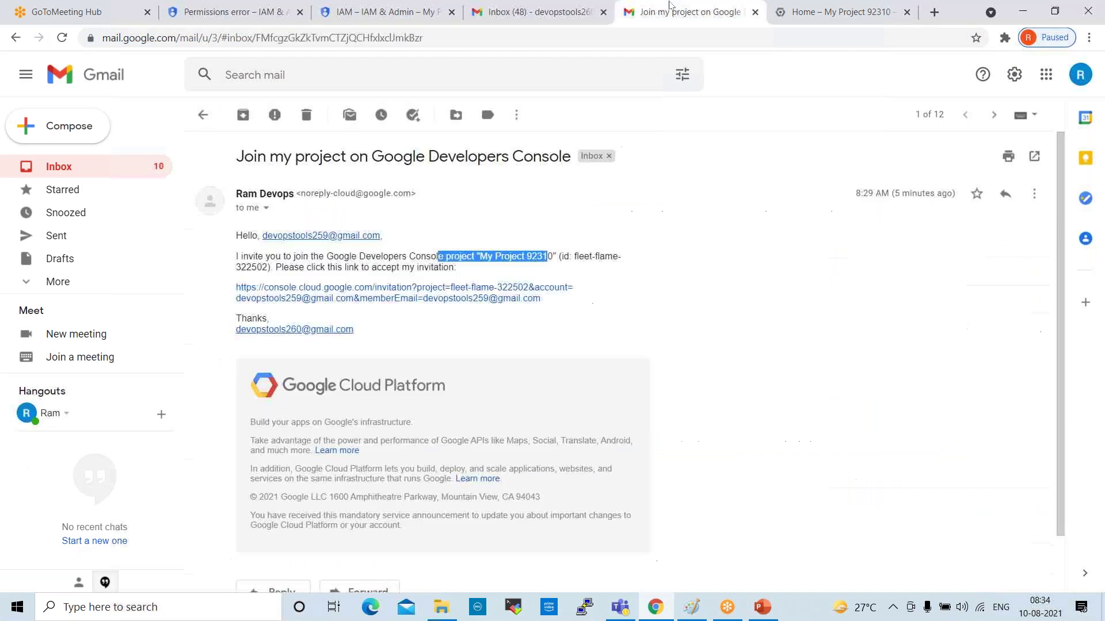
{"action": "key", "text": "ctrl+Tab"}
{"action": "left_click", "coordinate": [755, 11]}
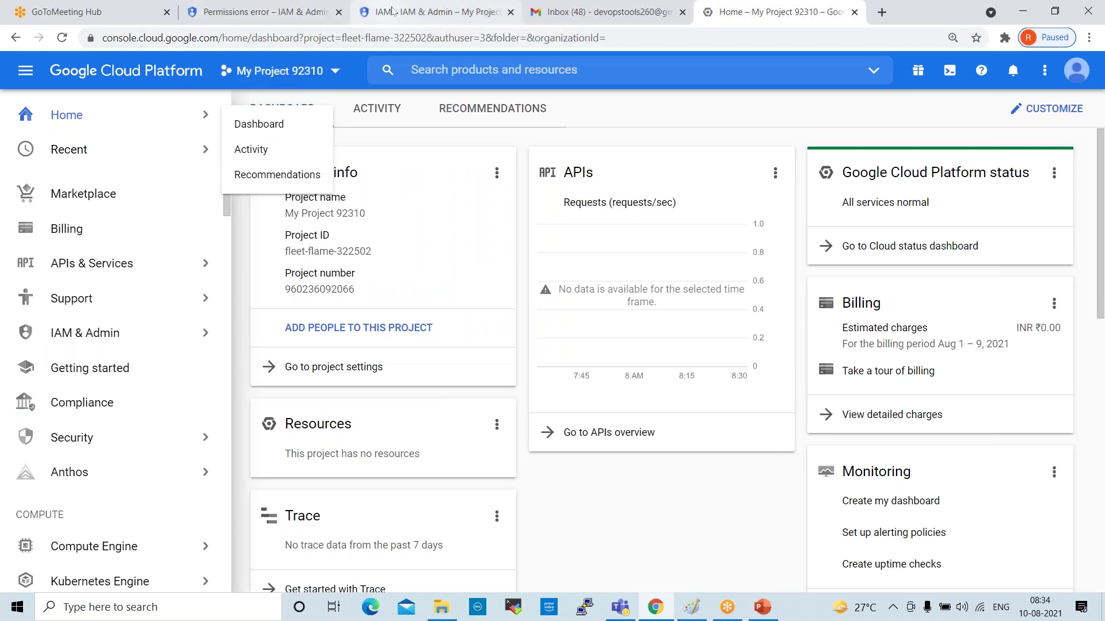
{"action": "left_click", "coordinate": [392, 12]}
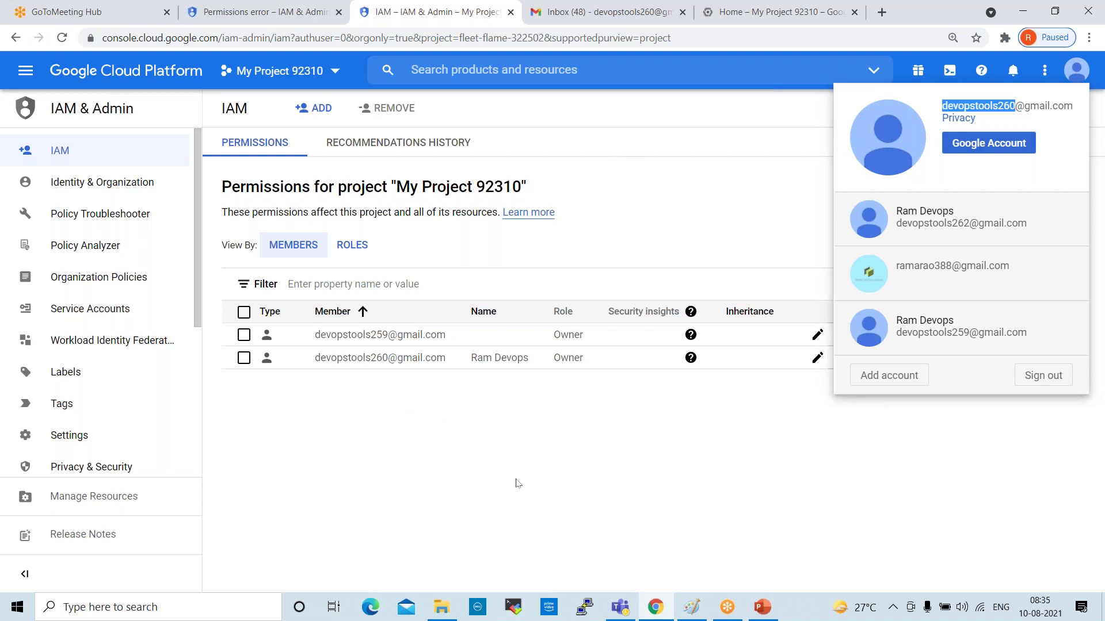
Dismiss the signed-in accounts list and open the console Navigation menu
{"action": "left_click", "coordinate": [496, 467]}
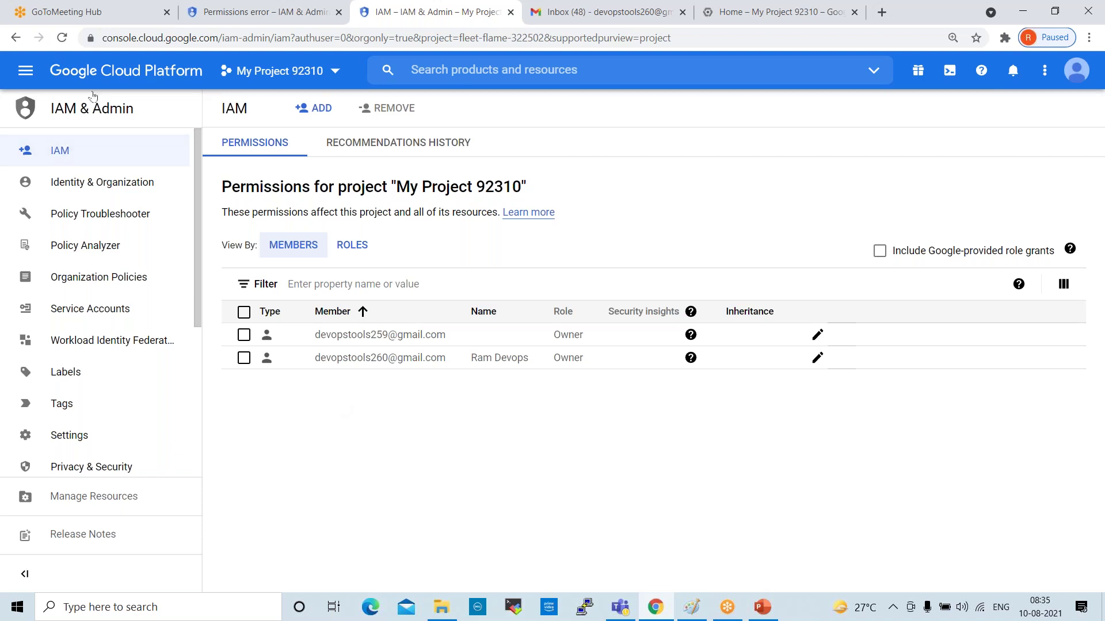
{"action": "left_click", "coordinate": [27, 71]}
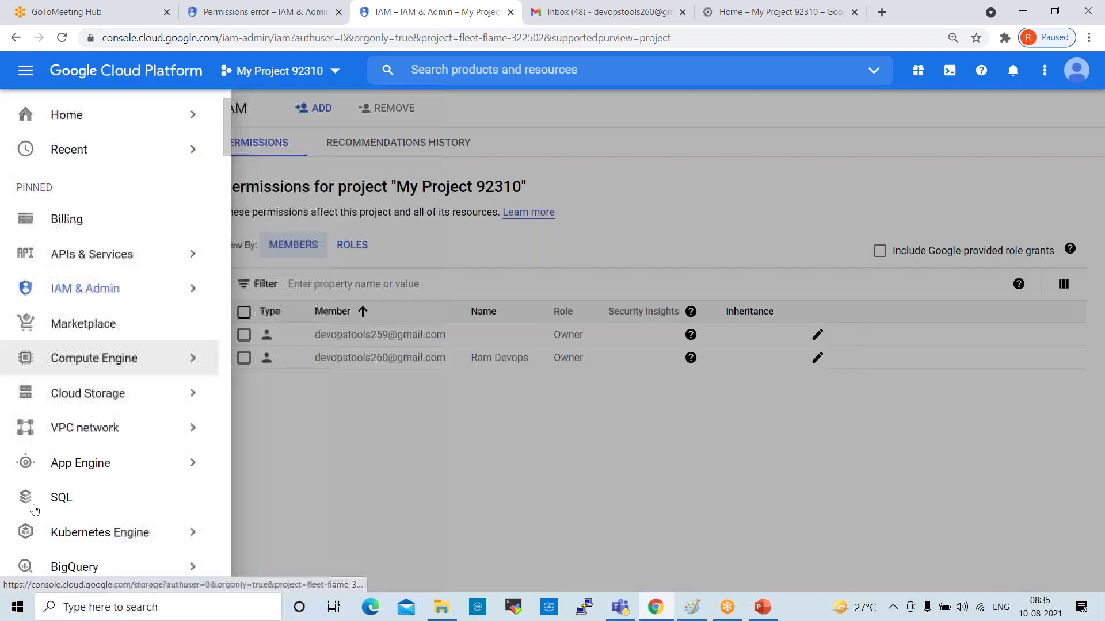
Go to Billing and open Reports showing August 1–10, 2021 cost and forecast of ₹0.00
{"action": "scroll", "coordinate": [91, 476], "scroll_direction": "down", "scroll_amount": 3}
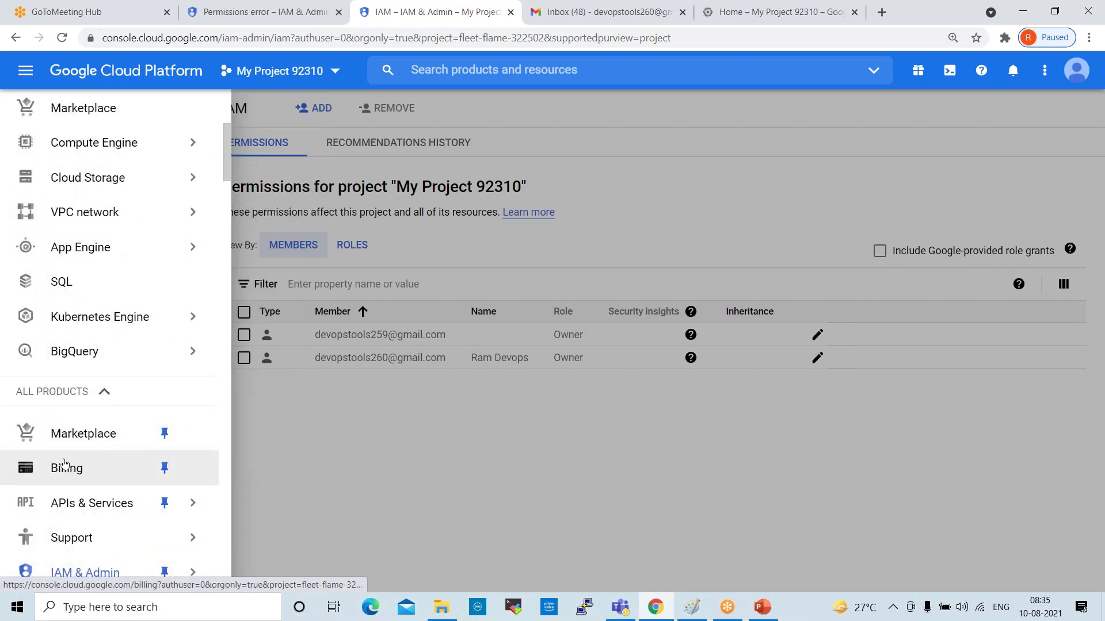
{"action": "left_click", "coordinate": [164, 317]}
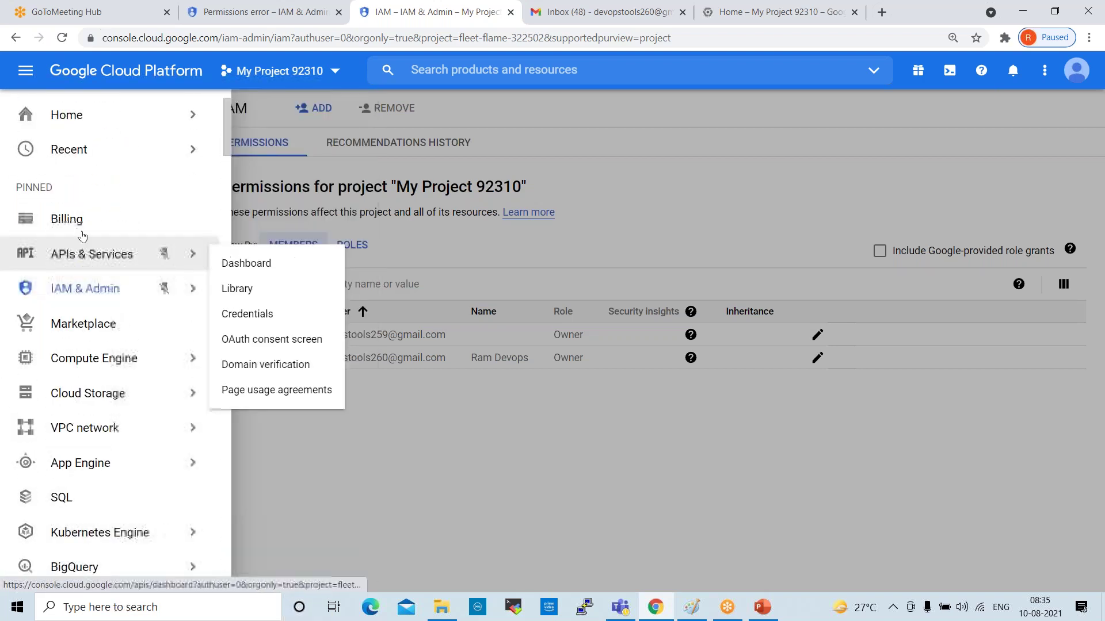
{"action": "left_click", "coordinate": [77, 219]}
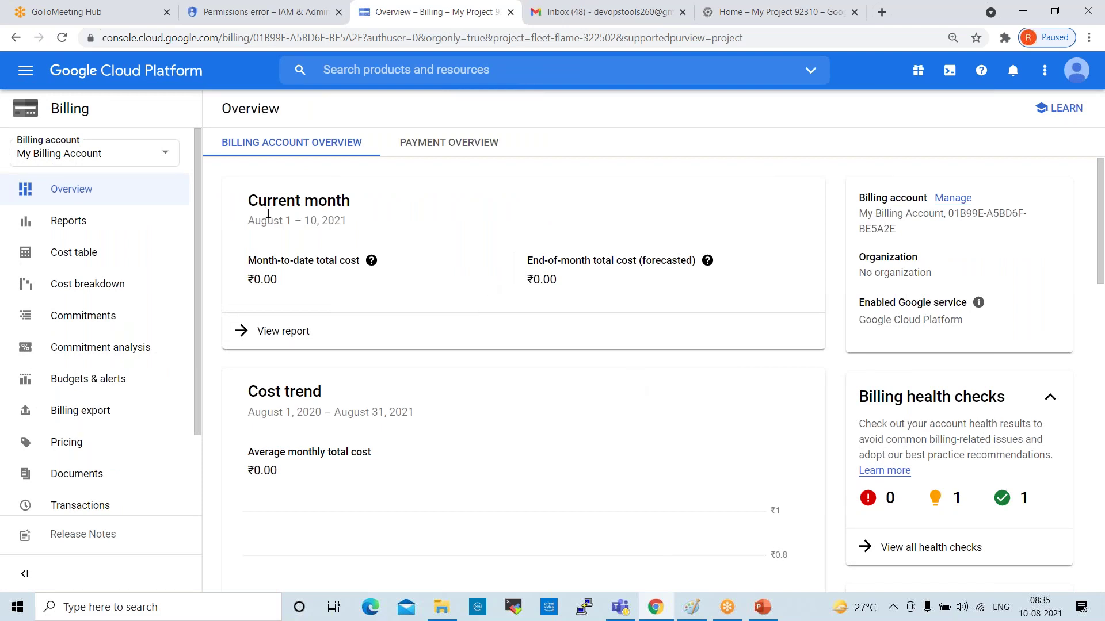
{"action": "left_click_drag", "start_coordinate": [248, 221], "coordinate": [341, 222]}
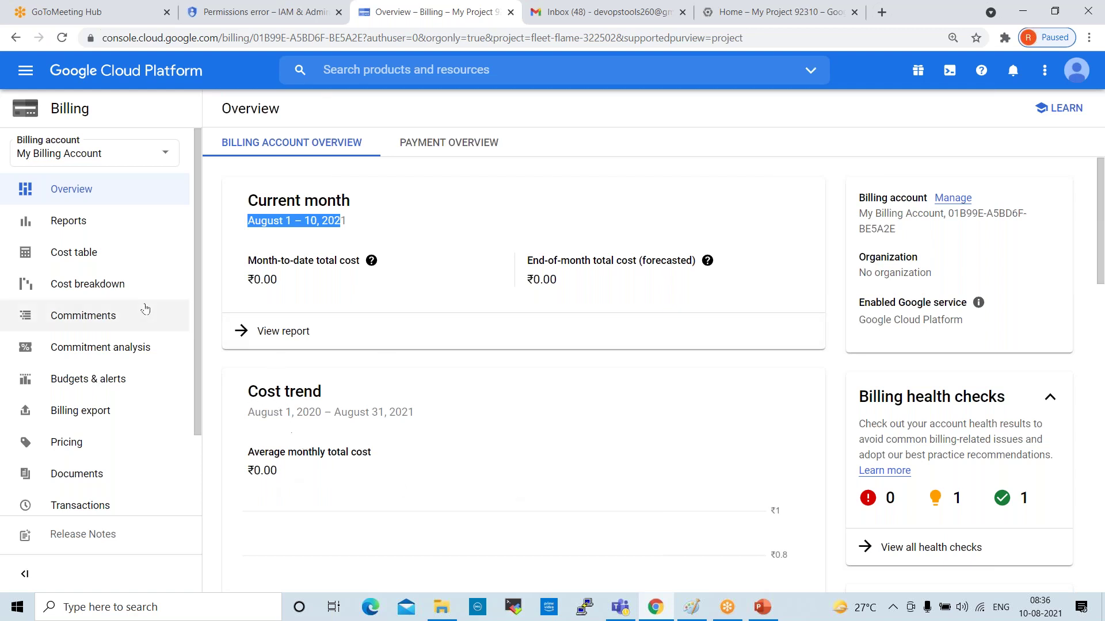
{"action": "left_click", "coordinate": [82, 224]}
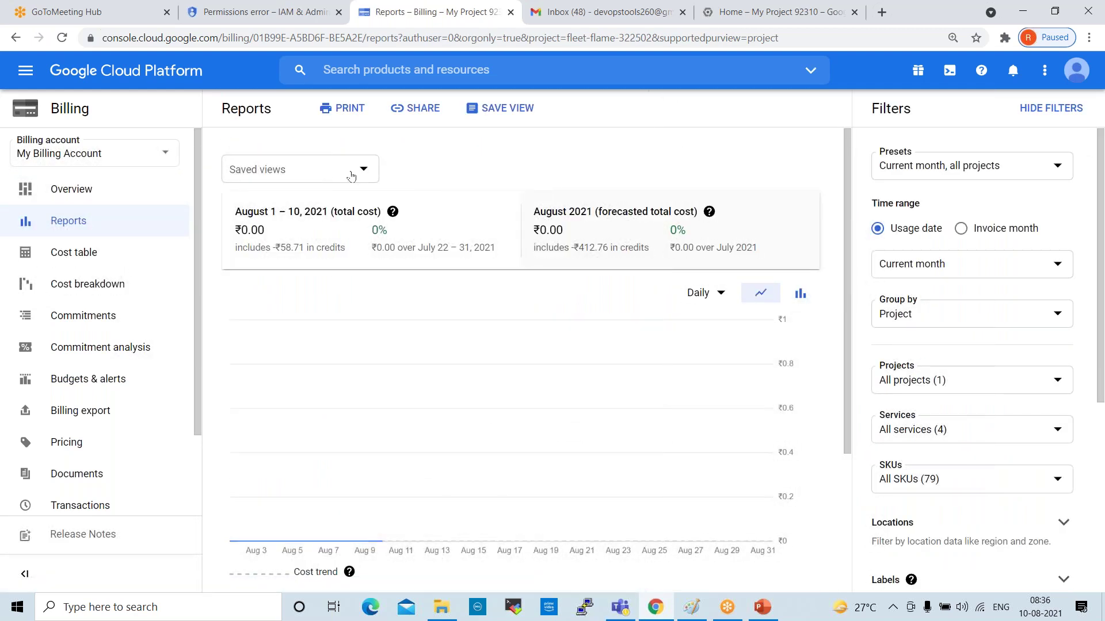
Look at Saved views, then open the Cost table and mark its exchange rate and billing IDs
{"action": "left_click", "coordinate": [361, 169]}
{"action": "left_click", "coordinate": [298, 403]}
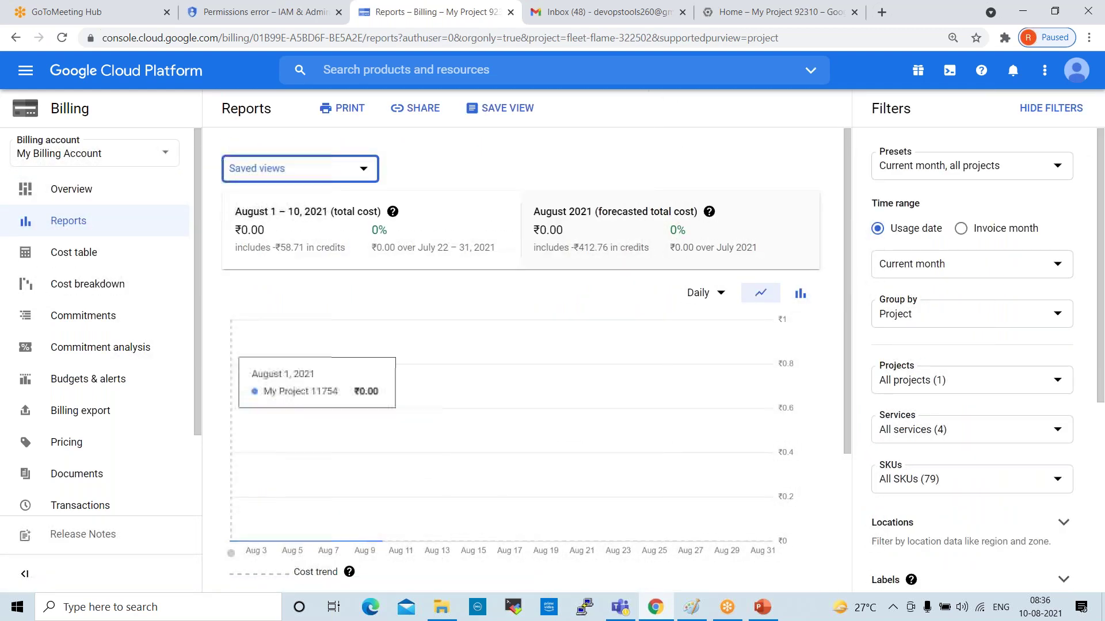
{"action": "left_click", "coordinate": [86, 259]}
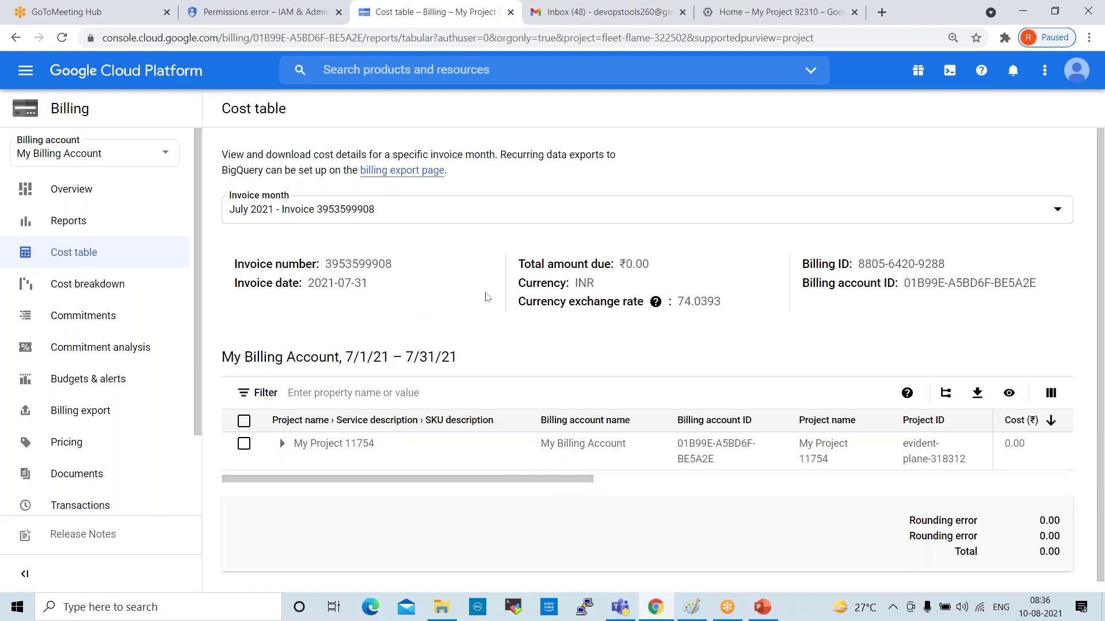
{"action": "left_click_drag", "start_coordinate": [516, 304], "coordinate": [647, 307]}
{"action": "left_click_drag", "start_coordinate": [804, 262], "coordinate": [977, 285]}
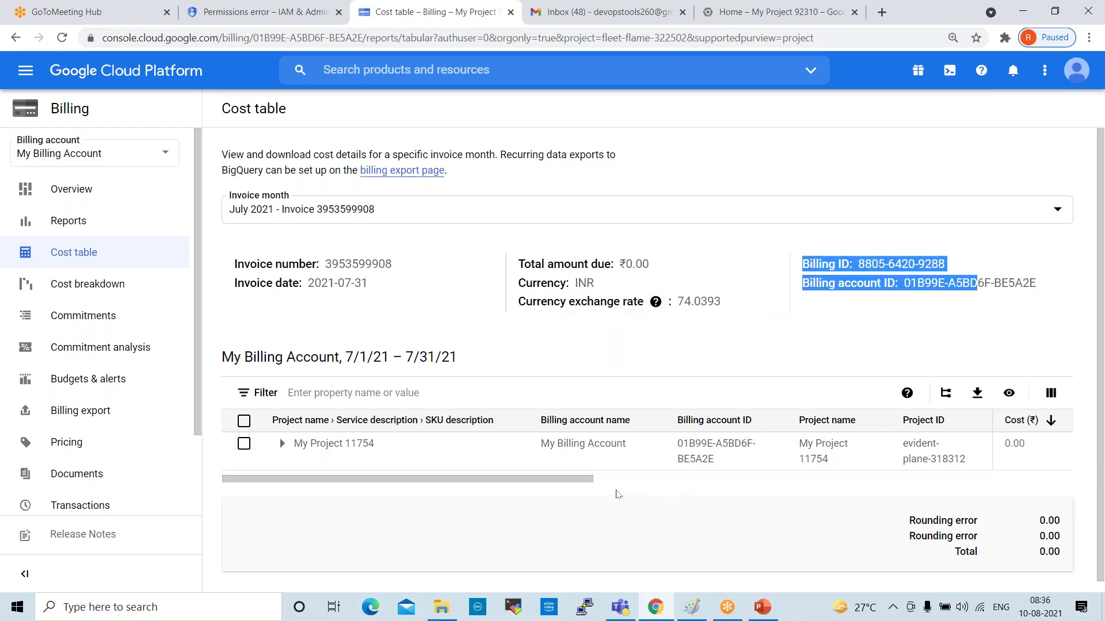
{"action": "left_click_drag", "start_coordinate": [586, 482], "coordinate": [540, 494]}
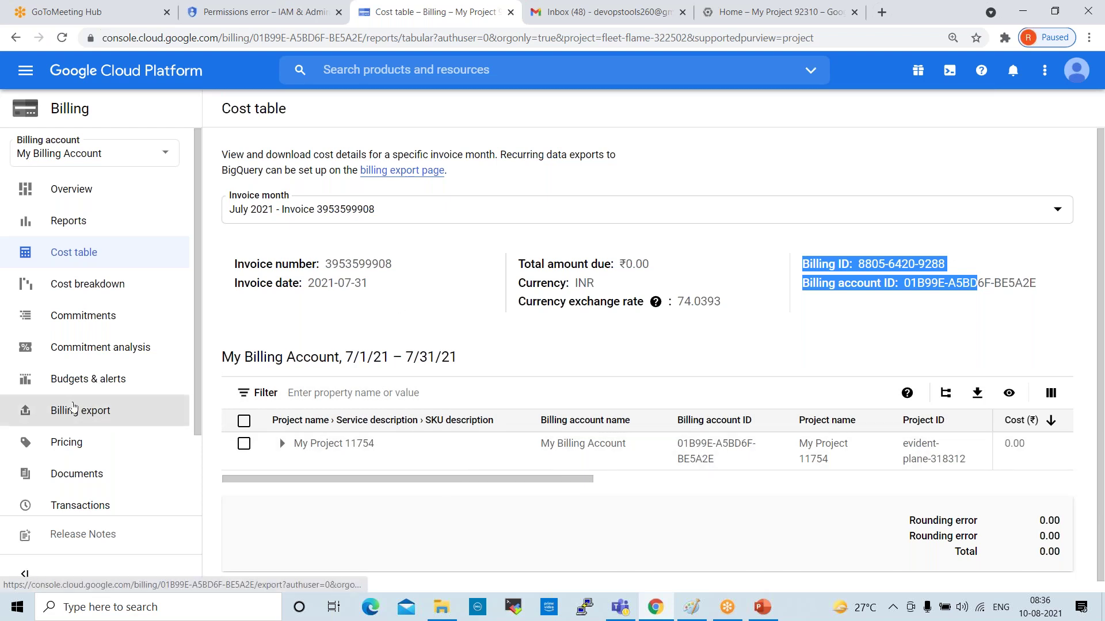
View the Cost breakdown report, then the Commitments summary with its active Compute Engine analysis
{"action": "left_click", "coordinate": [87, 284]}
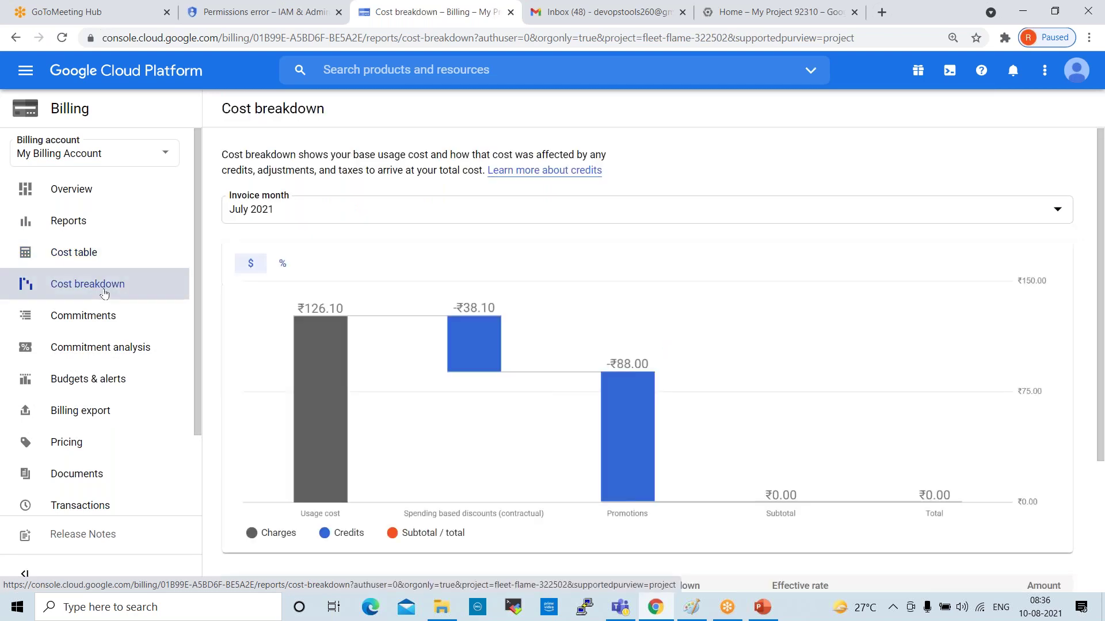
{"action": "scroll", "coordinate": [473, 318], "scroll_direction": "down", "scroll_amount": 3}
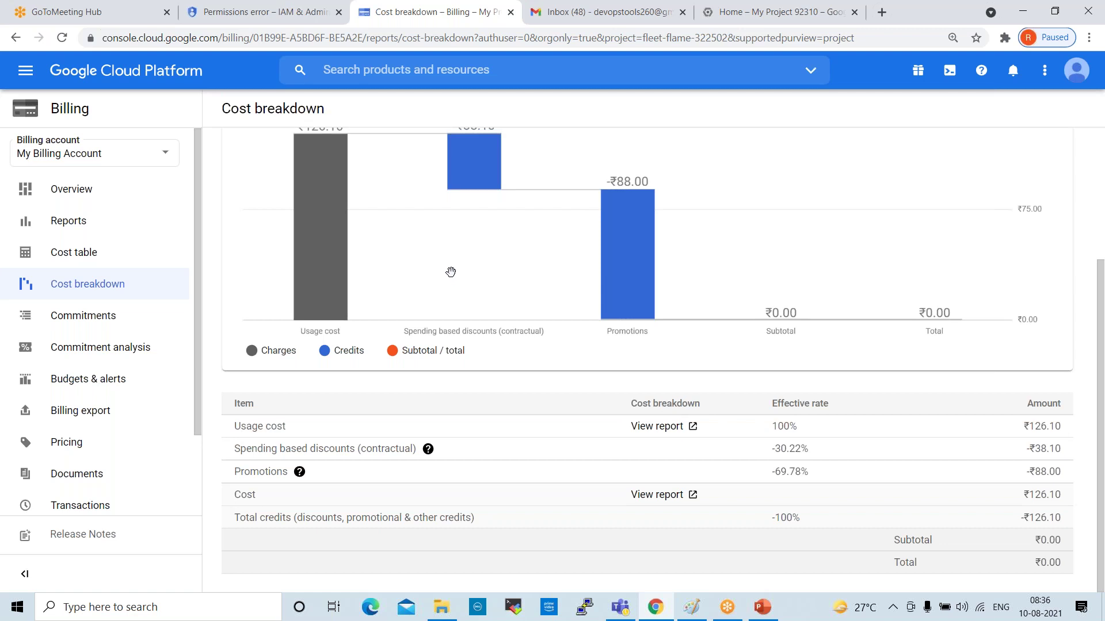
{"action": "left_click", "coordinate": [92, 323]}
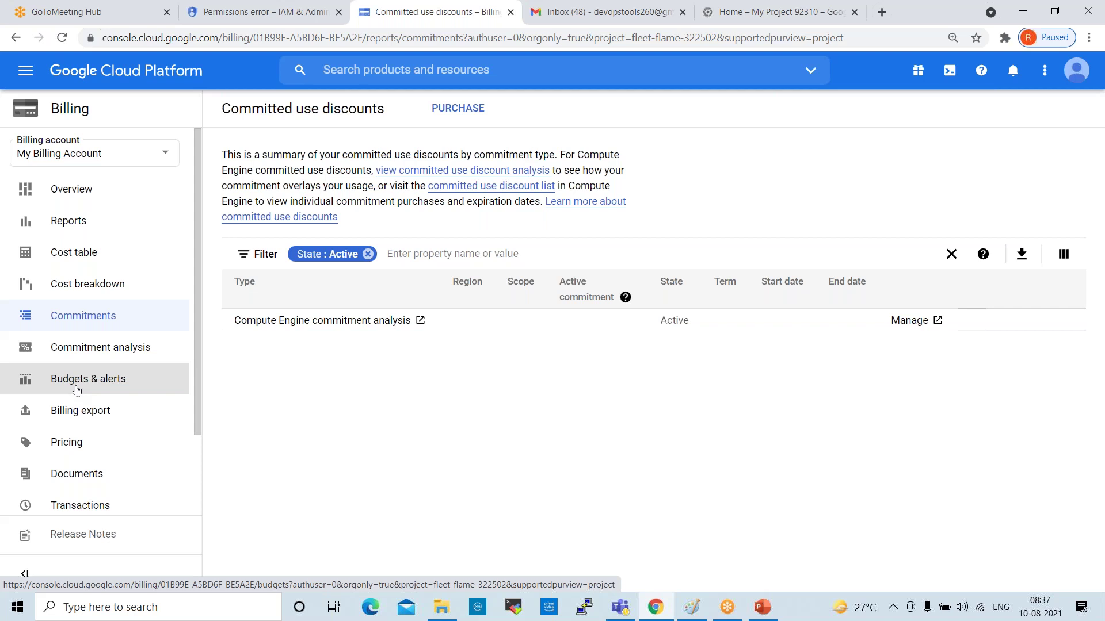
Open Budgets & alerts for My Billing Account, which lists no budgets
{"action": "left_click", "coordinate": [80, 389]}
{"action": "left_click", "coordinate": [80, 389]}
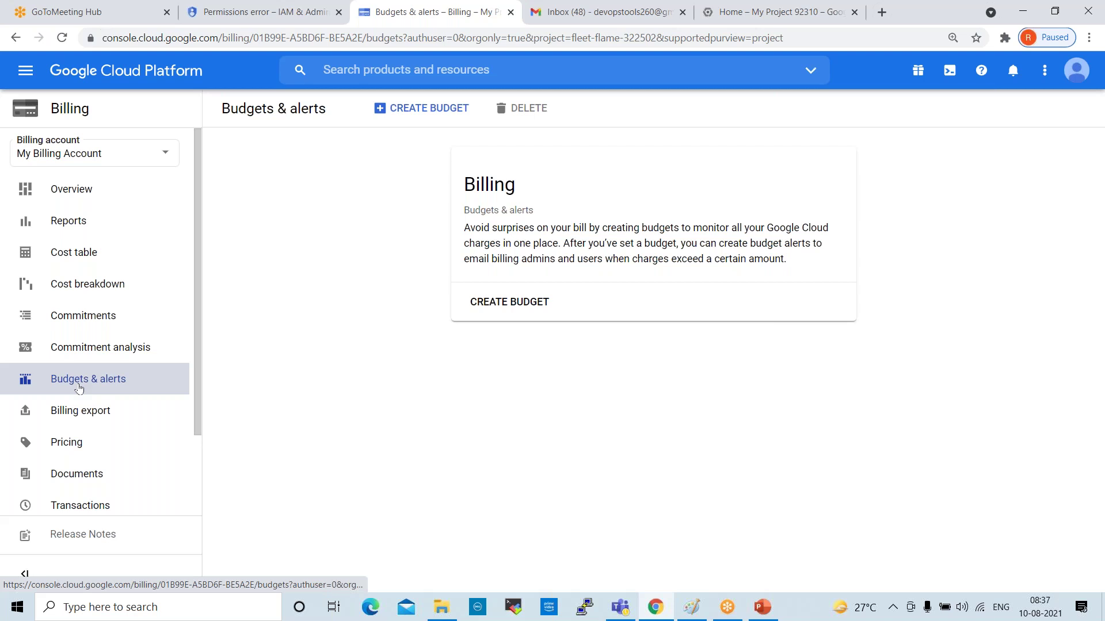
Create a budget named 'Billing' covering all projects and services, and complete the Scope step
{"action": "left_click", "coordinate": [397, 111]}
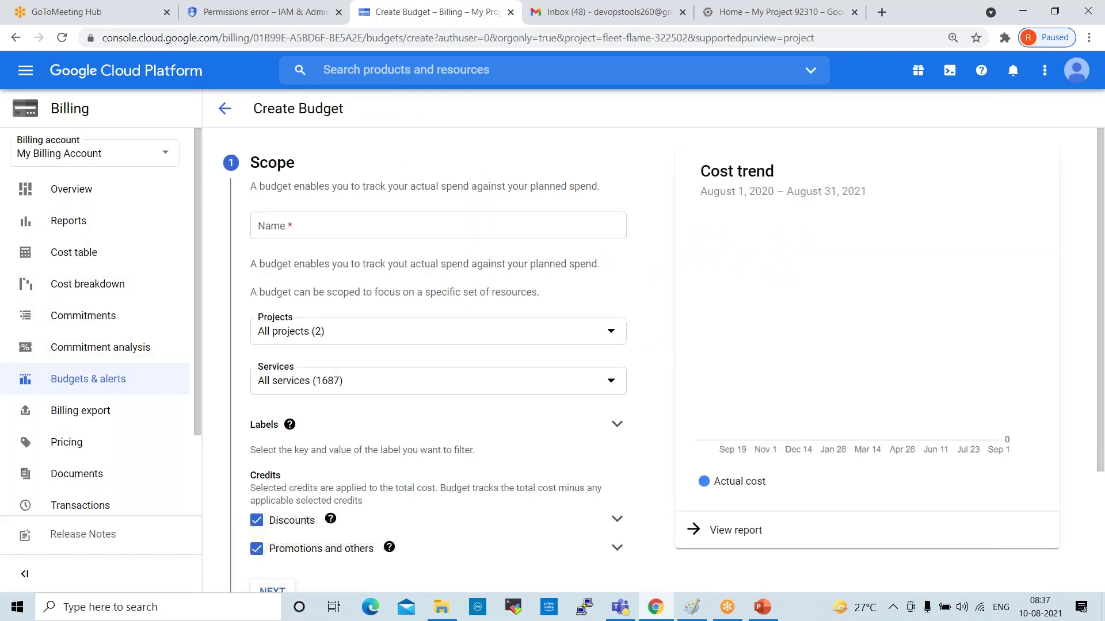
{"action": "left_click", "coordinate": [327, 225]}
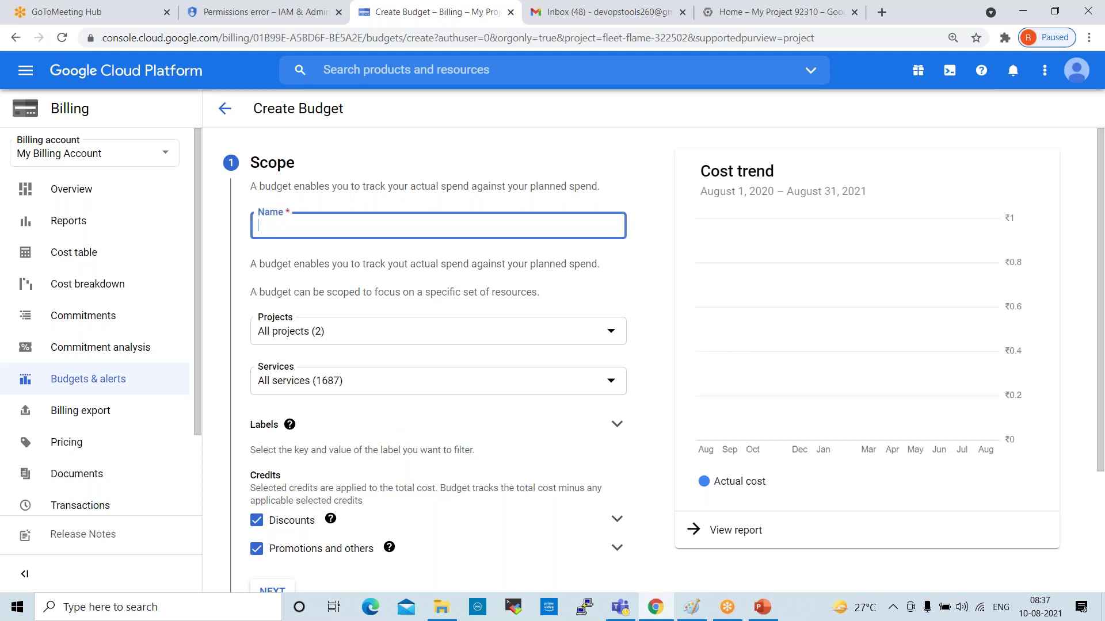
{"action": "type", "text": "Billing"}
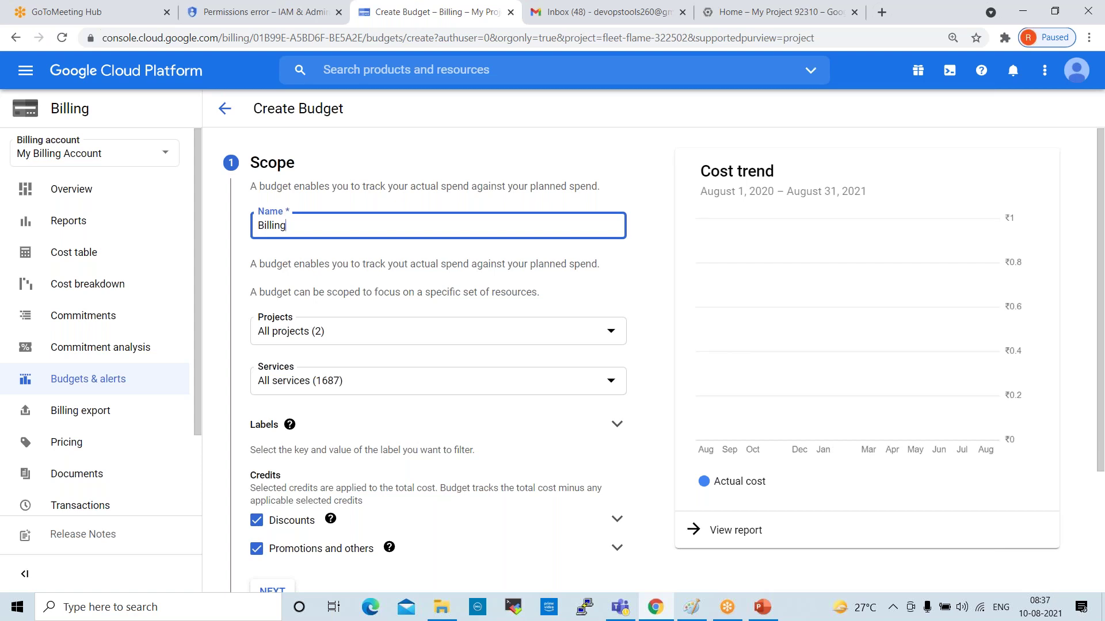
{"action": "left_click", "coordinate": [350, 340]}
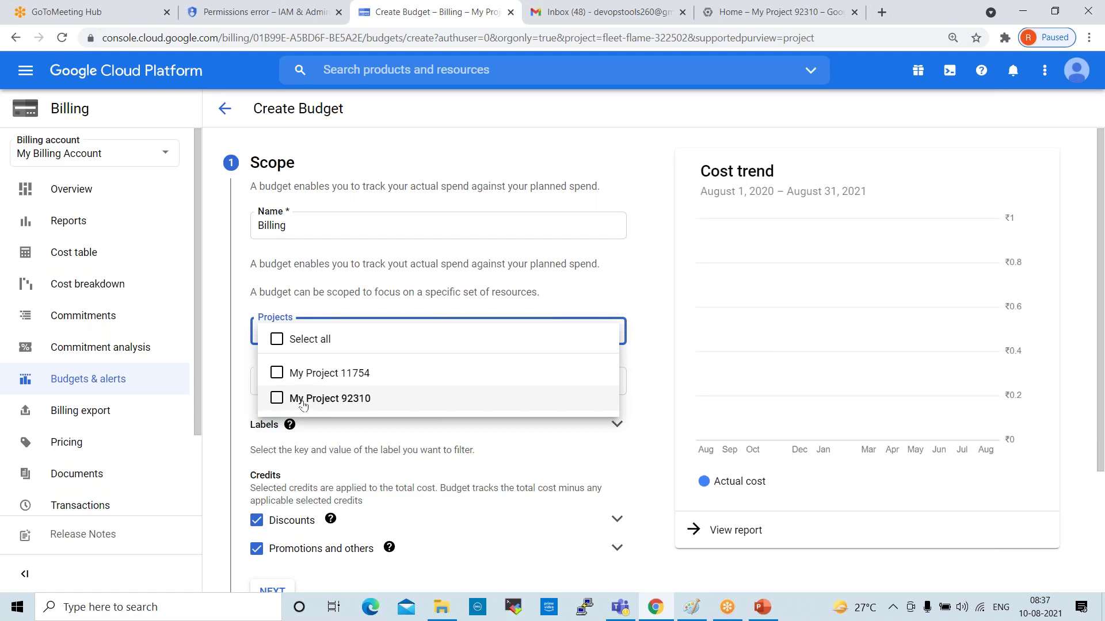
{"action": "left_click", "coordinate": [757, 324]}
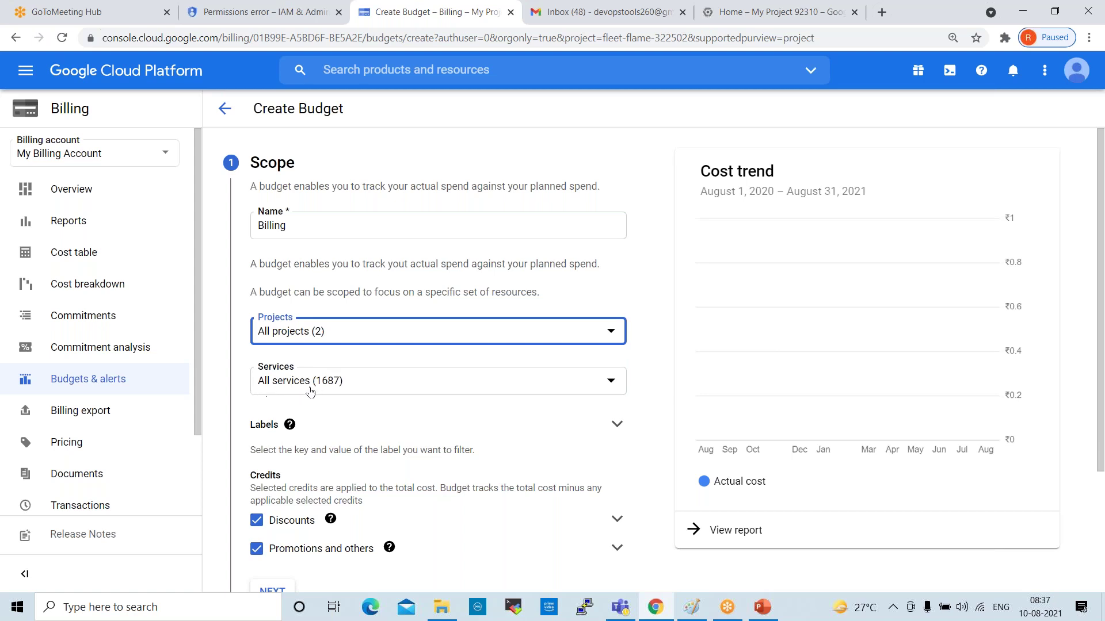
{"action": "scroll", "coordinate": [392, 391], "scroll_direction": "down", "scroll_amount": 3}
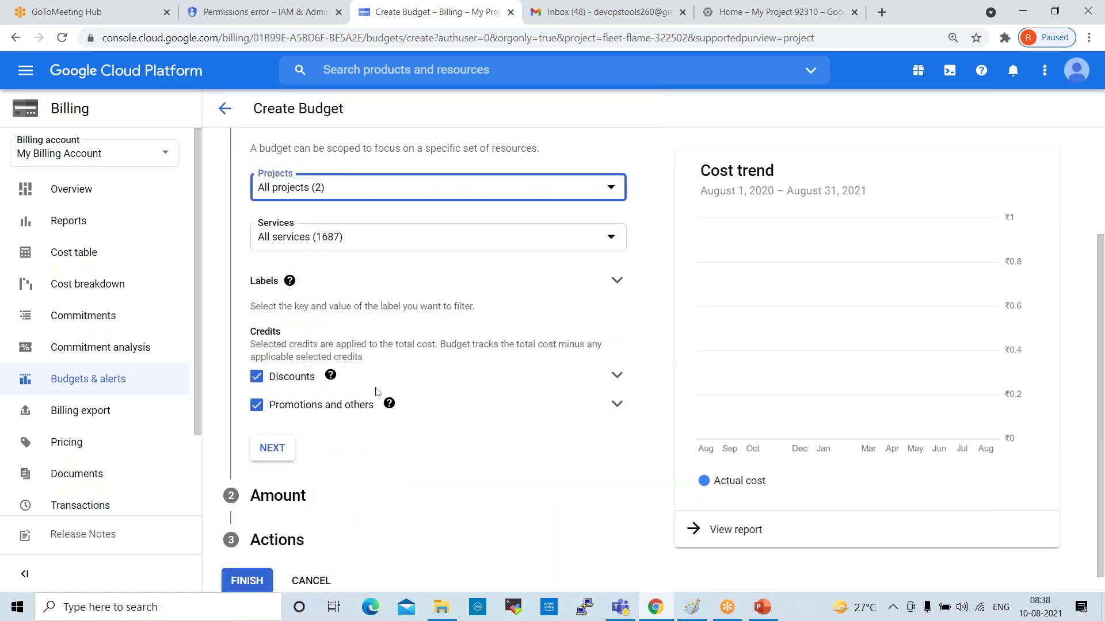
{"action": "mouse_move", "coordinate": [254, 427]}
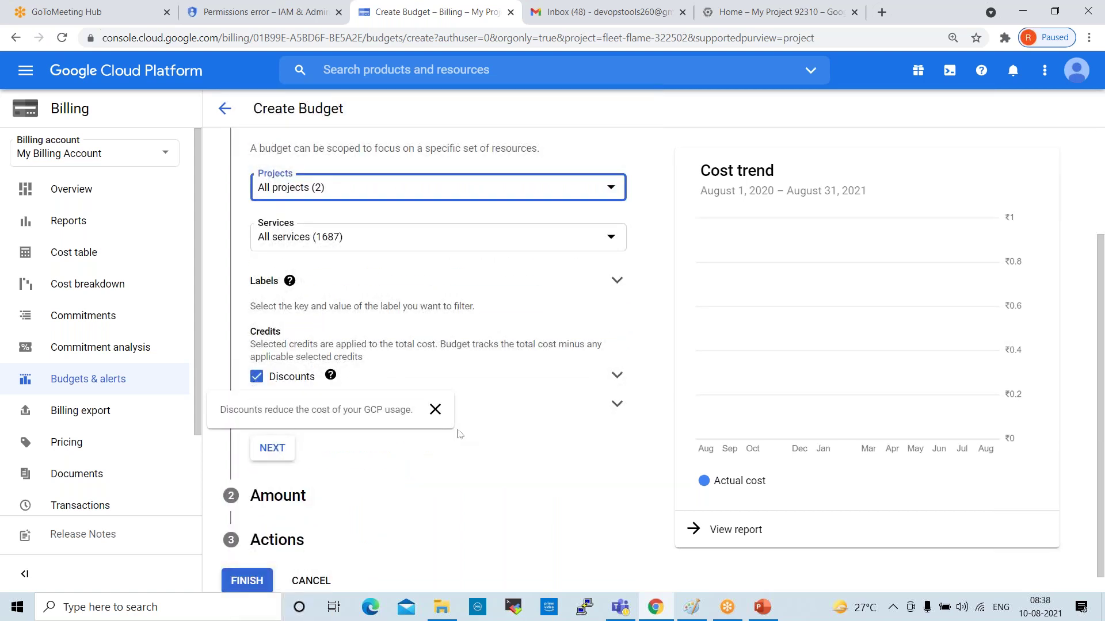
{"action": "scroll", "coordinate": [386, 476], "scroll_direction": "down", "scroll_amount": 1}
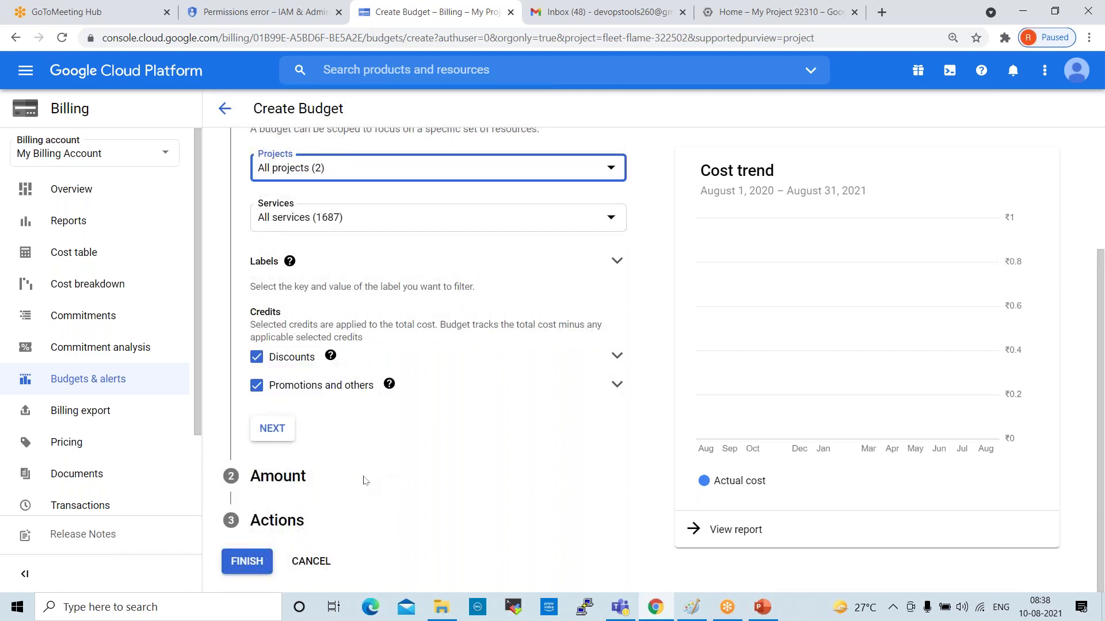
{"action": "left_click", "coordinate": [280, 433]}
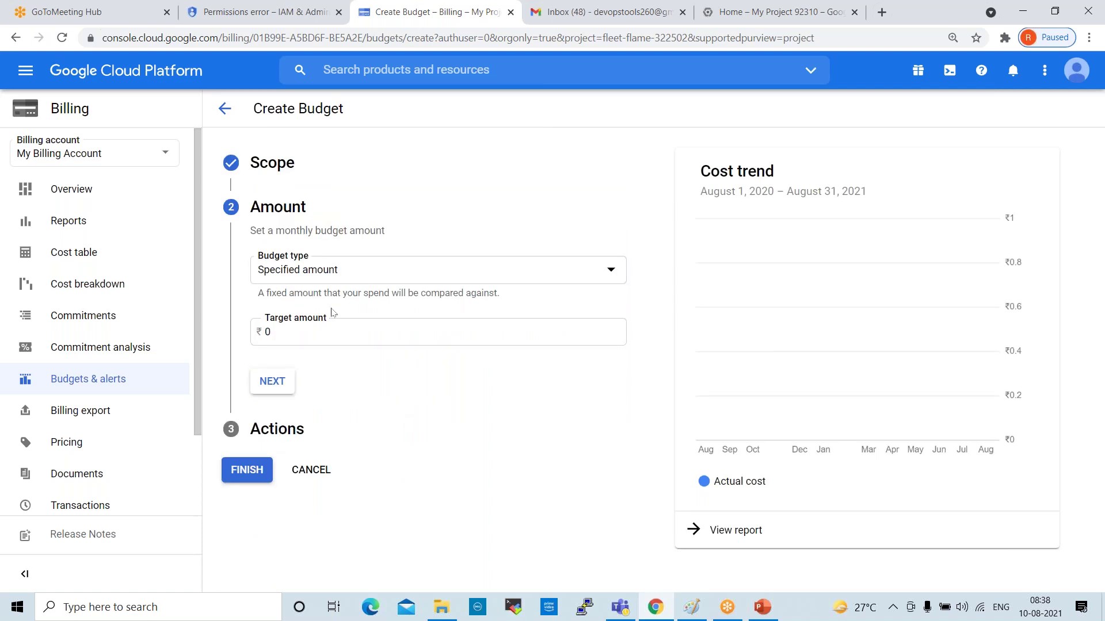
Keep the budget type as Specified amount with a ₹10000 target, then continue to Actions
{"action": "left_click", "coordinate": [332, 279]}
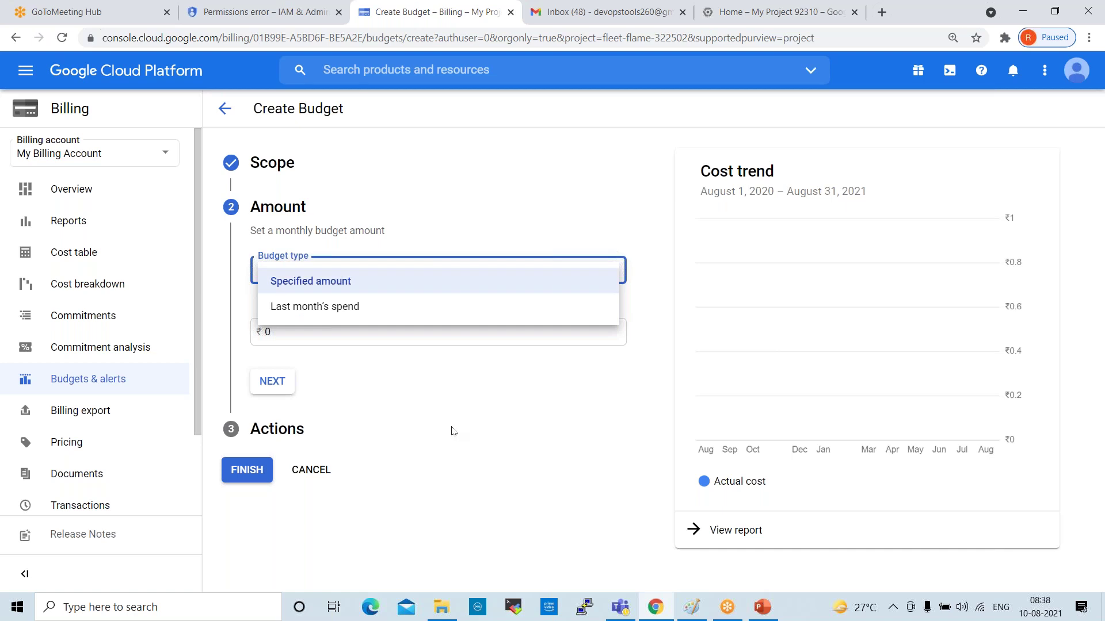
{"action": "left_click", "coordinate": [338, 279]}
{"action": "key", "text": "Tab"}
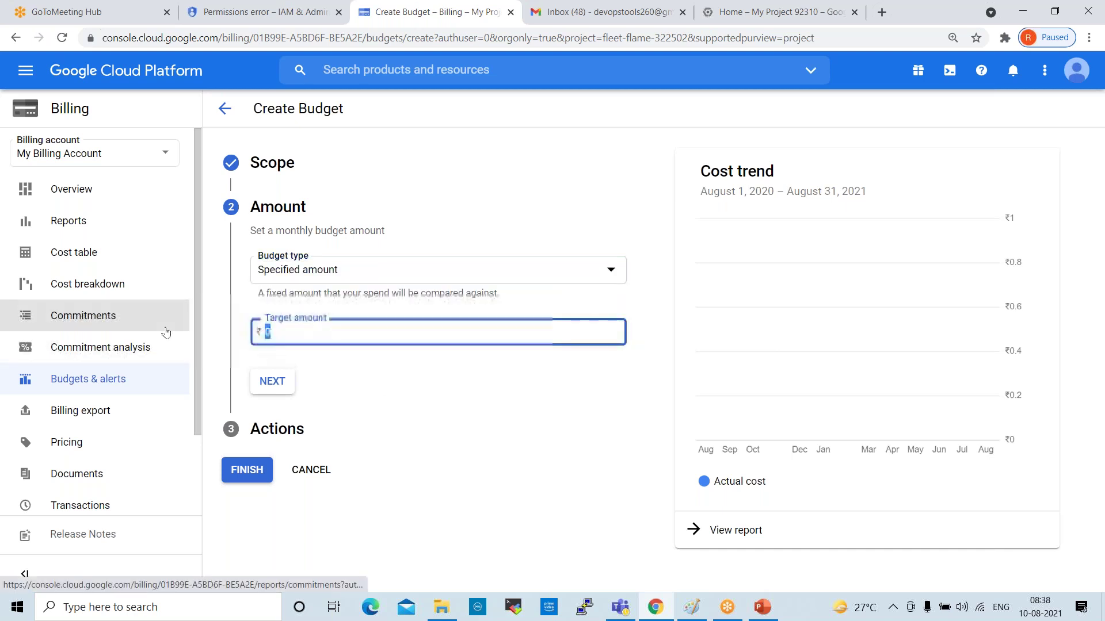
{"action": "type", "text": "10000"}
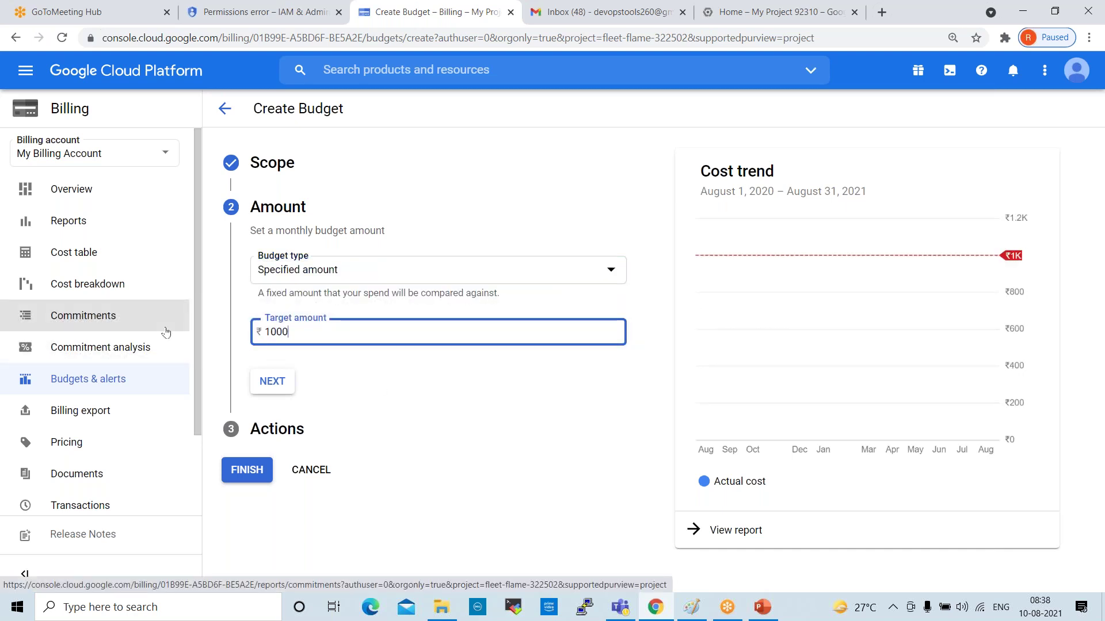
{"action": "left_click", "coordinate": [280, 332]}
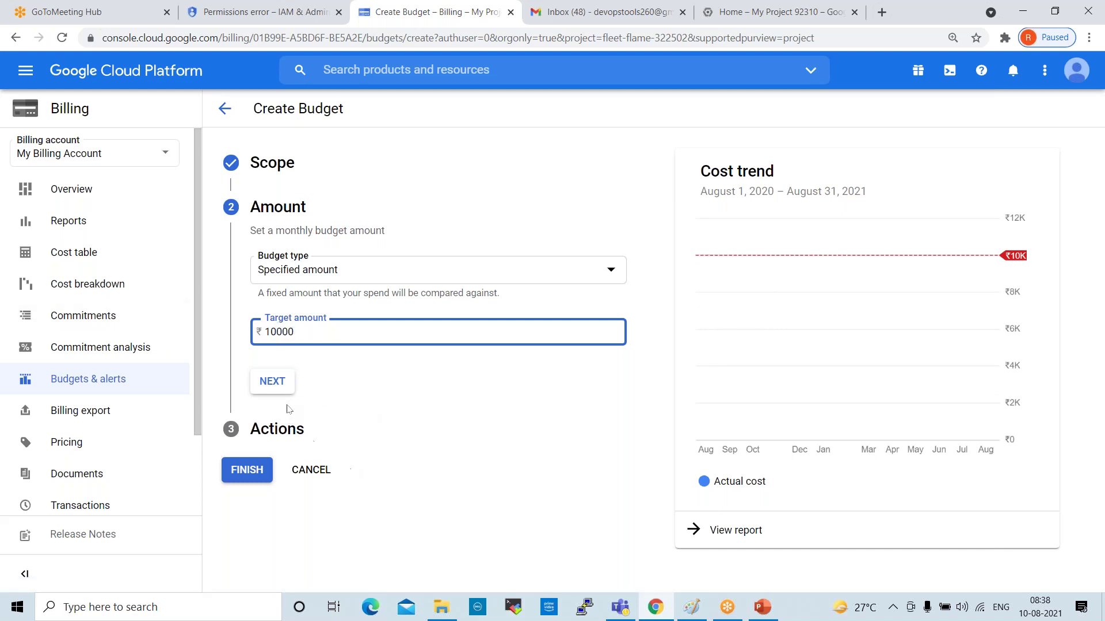
{"action": "left_click", "coordinate": [280, 383]}
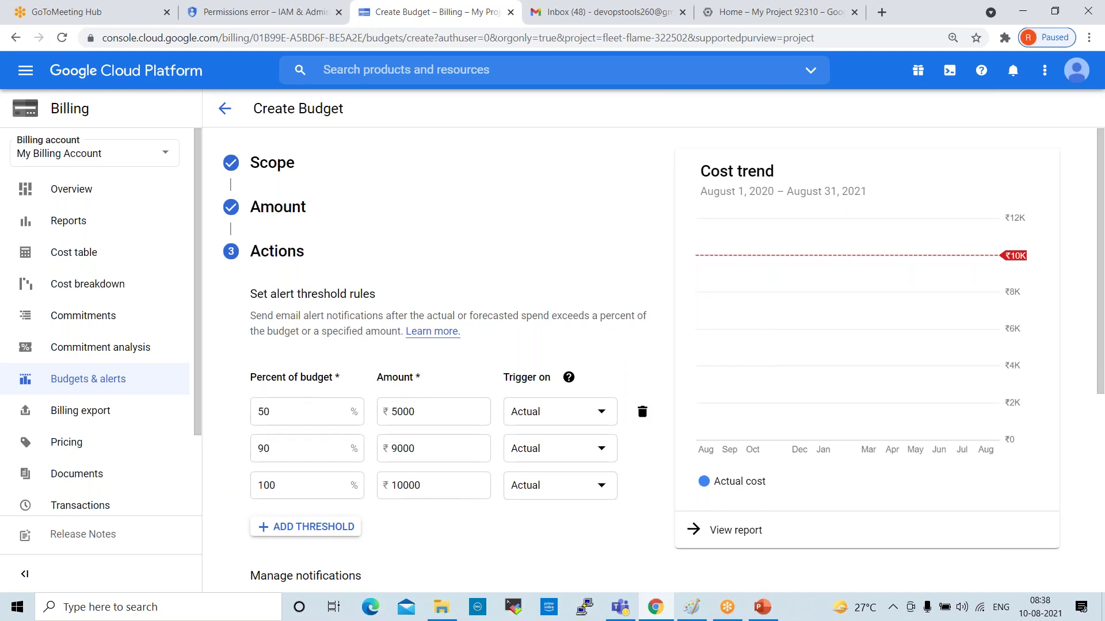
Change the second and third budget thresholds from 90% and 100% to 80% and 90%, keeping 50% first
{"action": "left_click", "coordinate": [274, 411]}
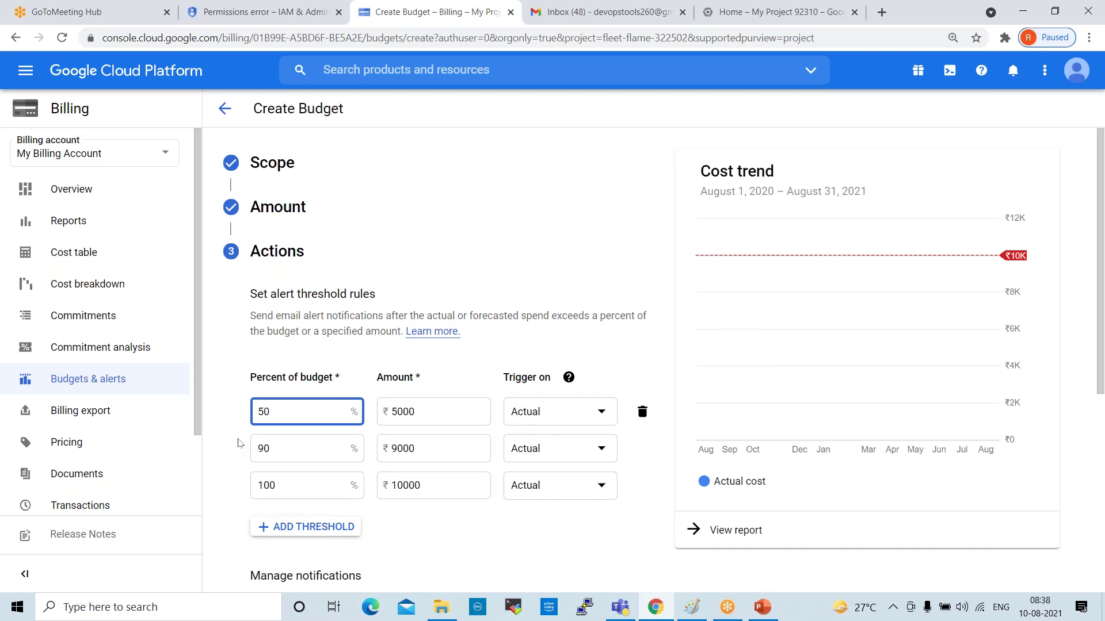
{"action": "double_click", "coordinate": [287, 449]}
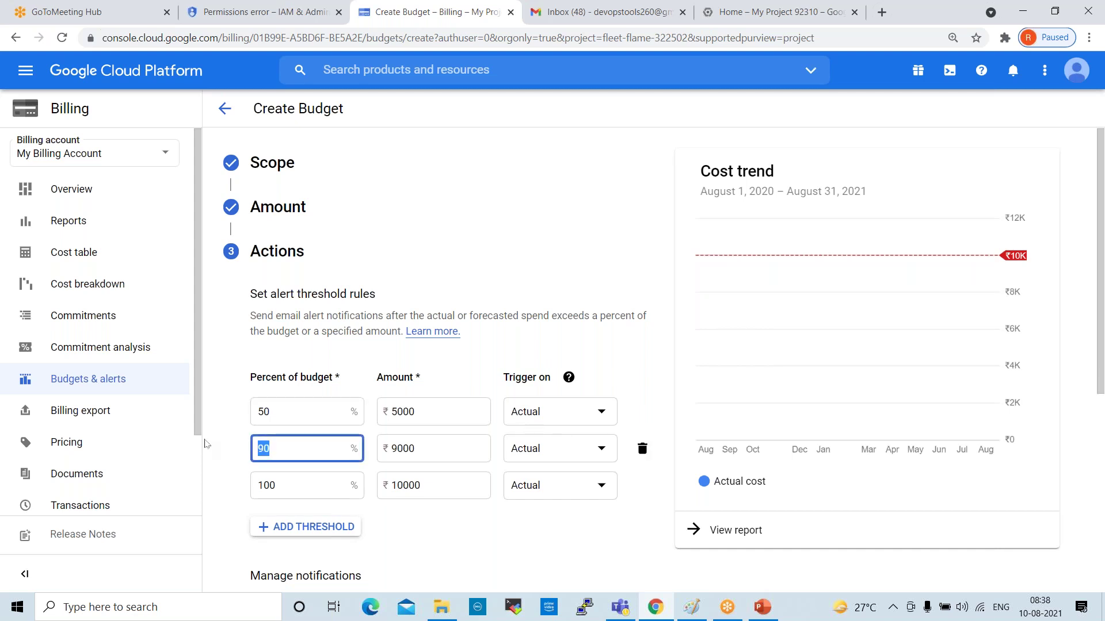
{"action": "type", "text": "80"}
{"action": "double_click", "coordinate": [303, 485]}
{"action": "type", "text": "90"}
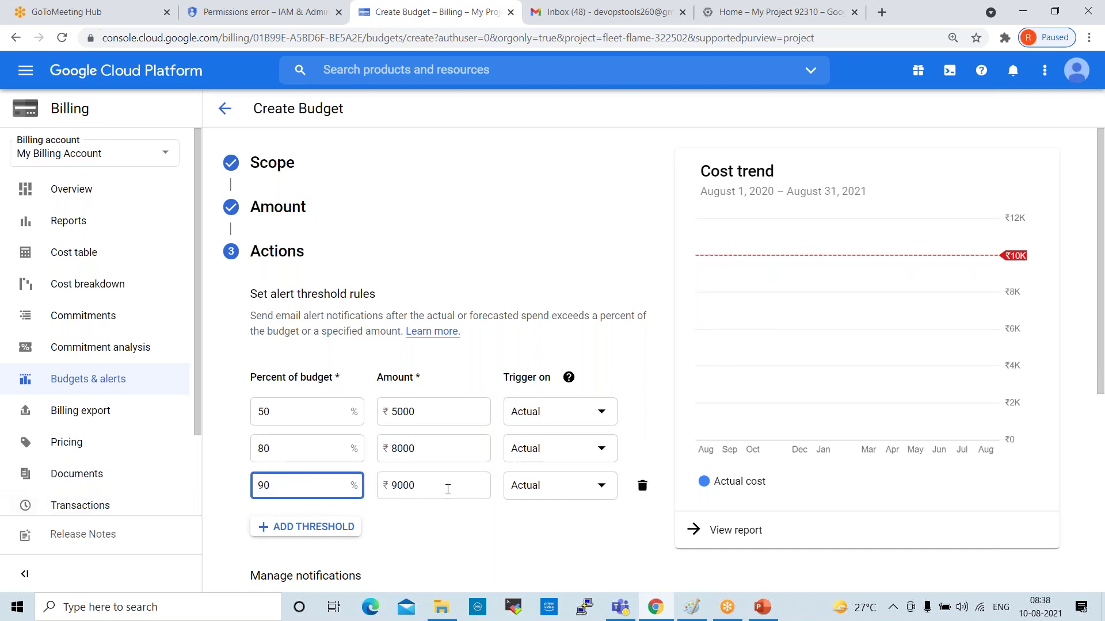
{"action": "scroll", "coordinate": [449, 490], "scroll_direction": "down", "scroll_amount": 3}
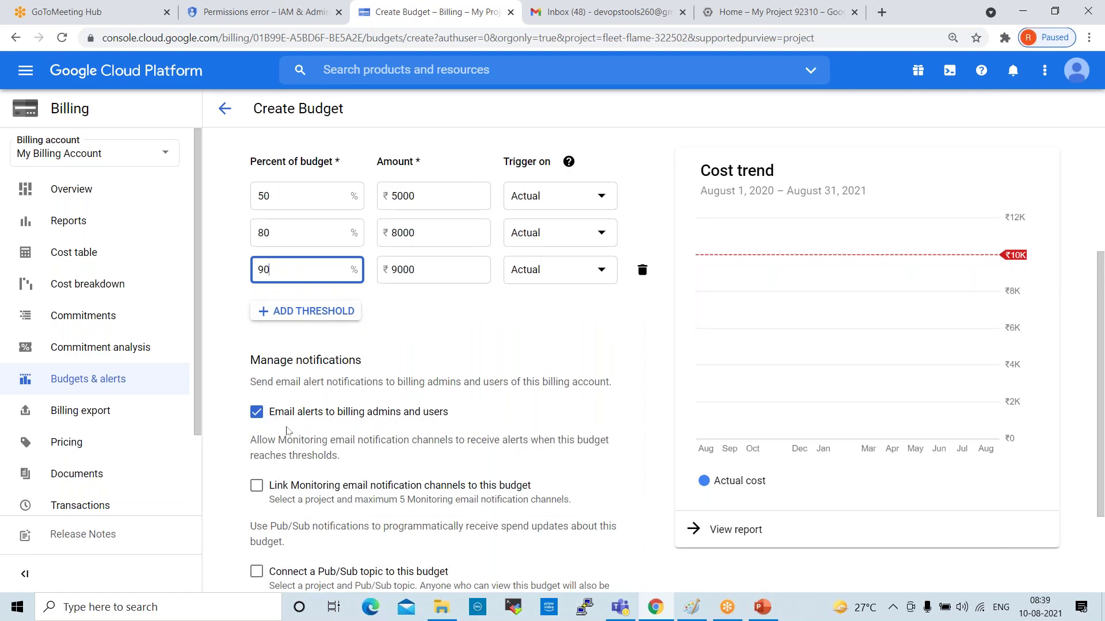
{"action": "scroll", "coordinate": [362, 440], "scroll_direction": "down", "scroll_amount": 2}
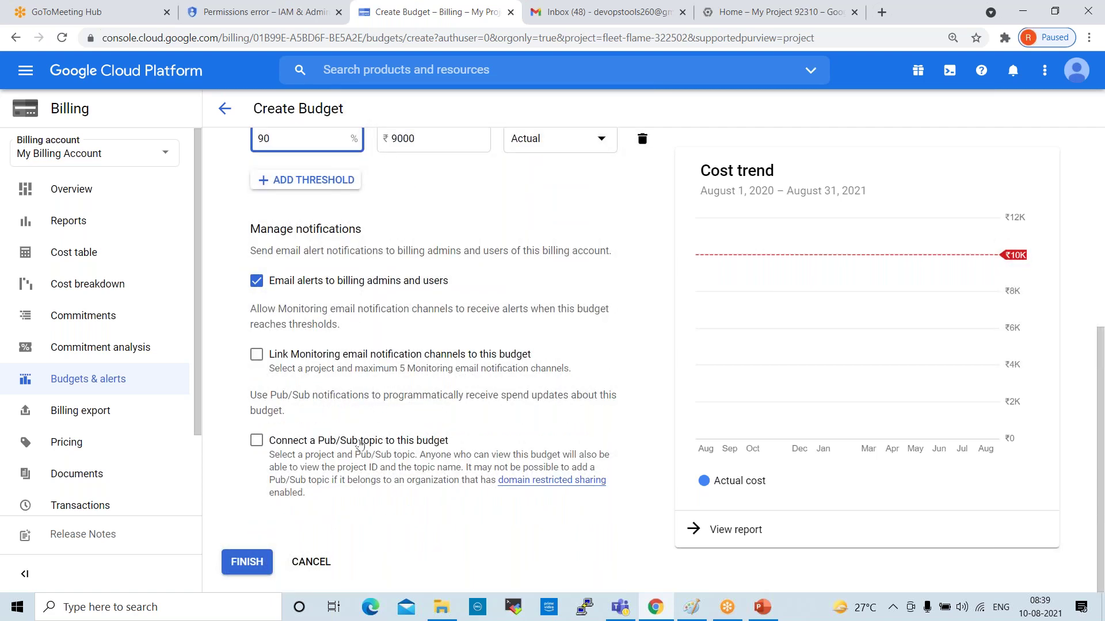
{"action": "scroll", "coordinate": [360, 443], "scroll_direction": "up", "scroll_amount": 3}
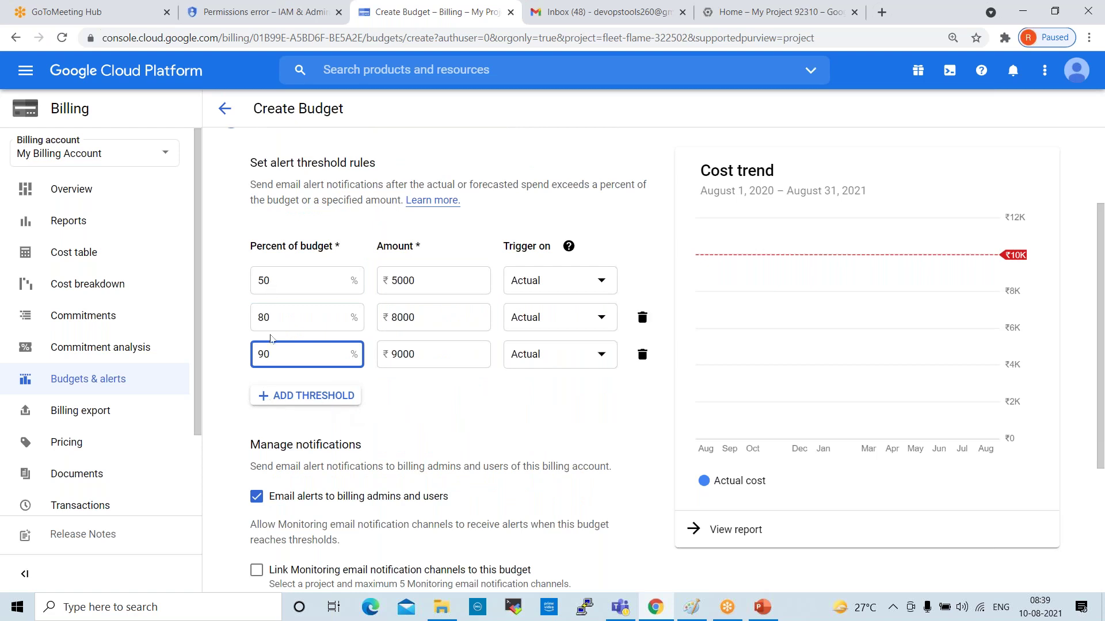
{"action": "double_click", "coordinate": [272, 280]}
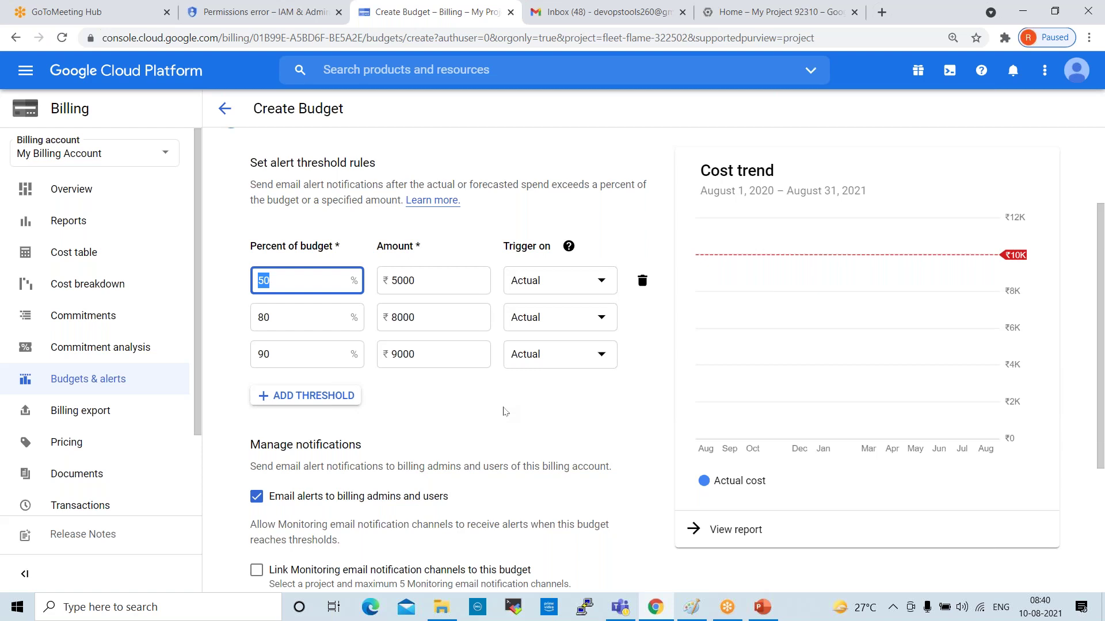
Save the Billing budget, then open it from the Budgets & alerts list for editing
{"action": "mouse_move", "coordinate": [642, 317]}
{"action": "scroll", "coordinate": [476, 346], "scroll_direction": "down", "scroll_amount": 4}
{"action": "left_click", "coordinate": [244, 565]}
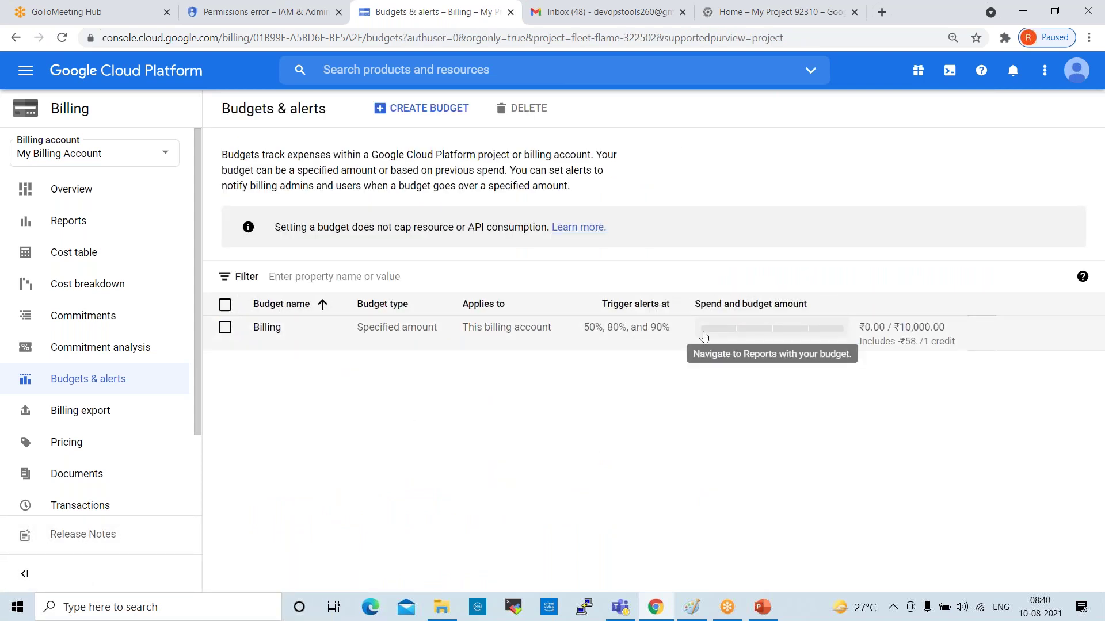
{"action": "left_click", "coordinate": [265, 327]}
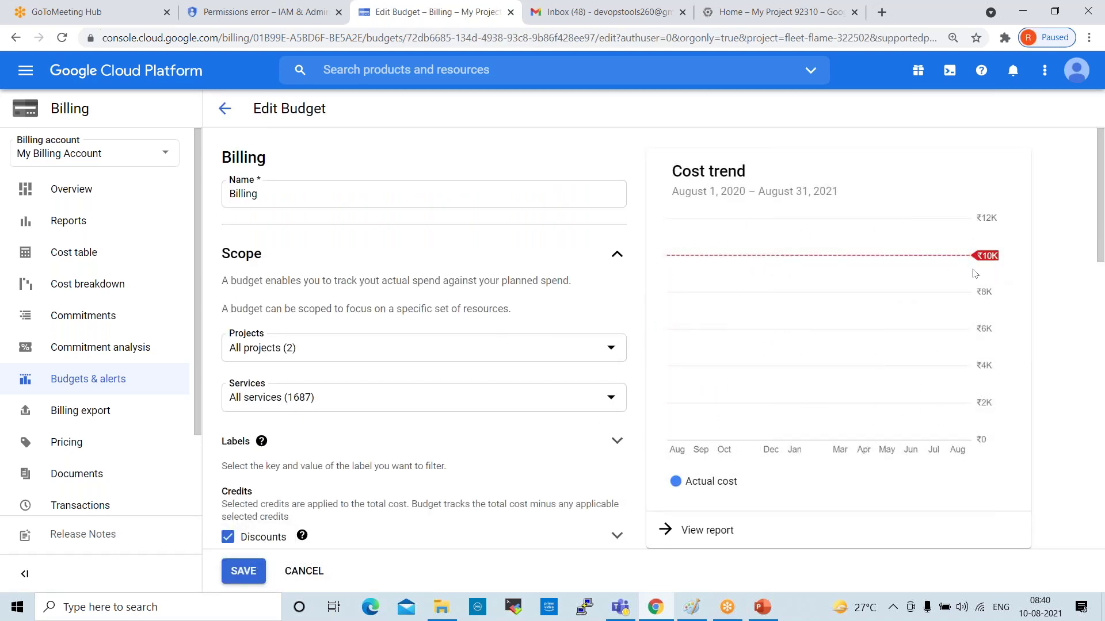
Review the Billing budget's scope, ₹10,000 amount and thresholds, then view Billing export settings
{"action": "scroll", "coordinate": [417, 400], "scroll_direction": "down", "scroll_amount": 8}
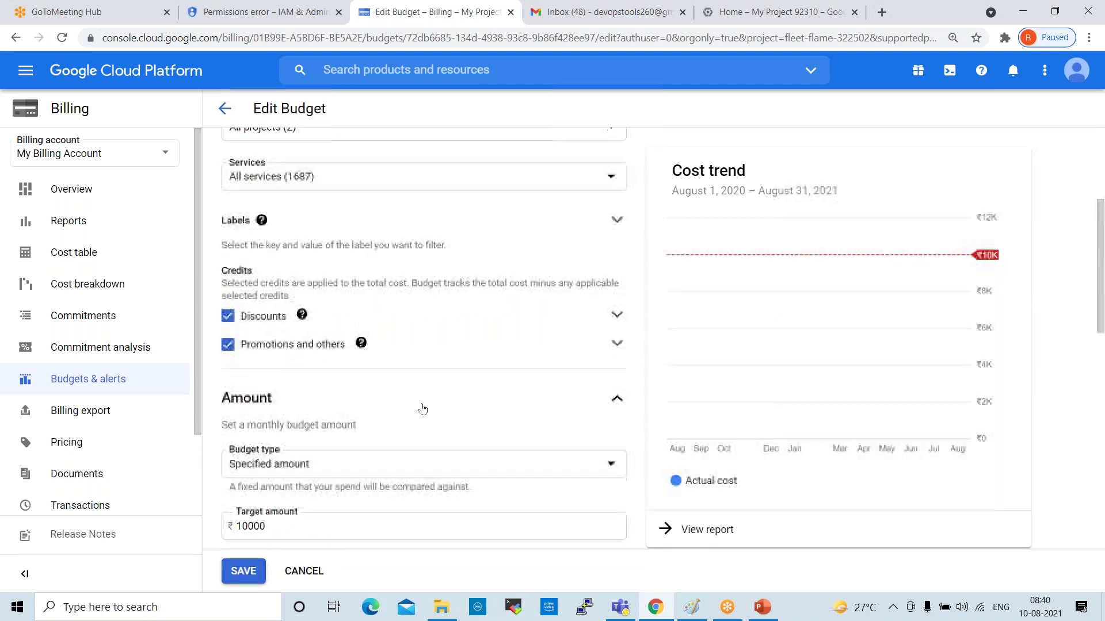
{"action": "scroll", "coordinate": [423, 409], "scroll_direction": "down", "scroll_amount": 8}
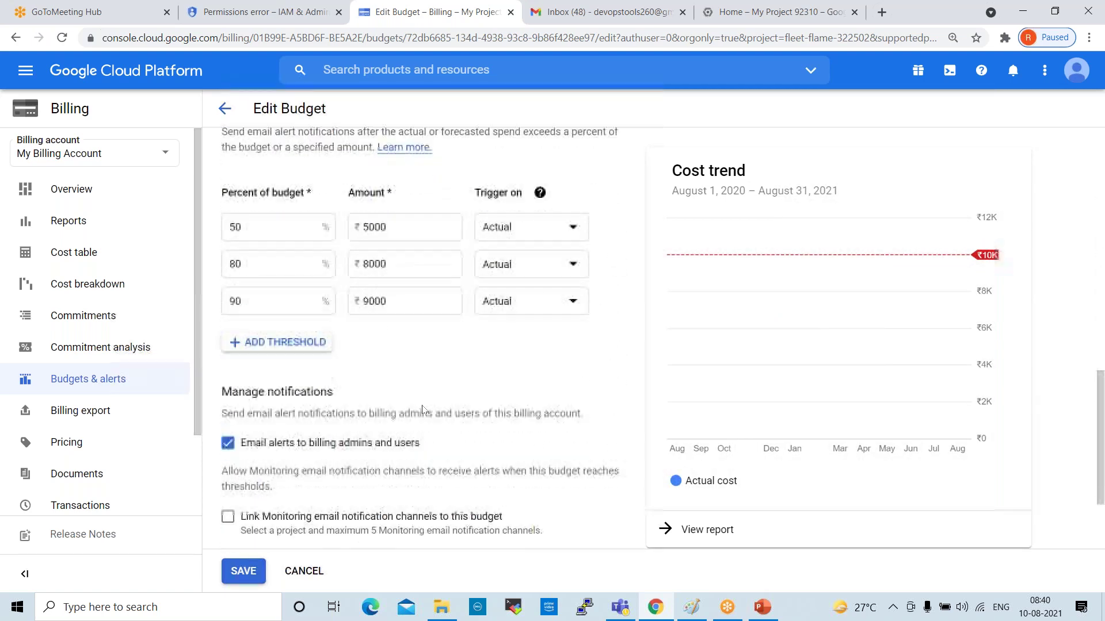
{"action": "scroll", "coordinate": [423, 409], "scroll_direction": "up", "scroll_amount": 15}
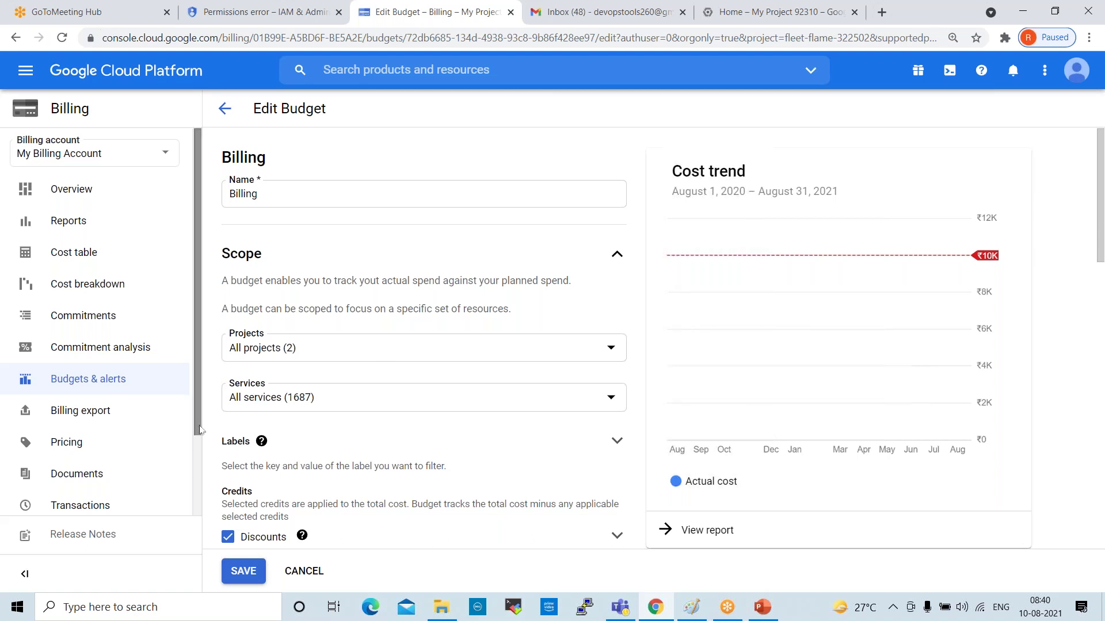
{"action": "left_click", "coordinate": [84, 421]}
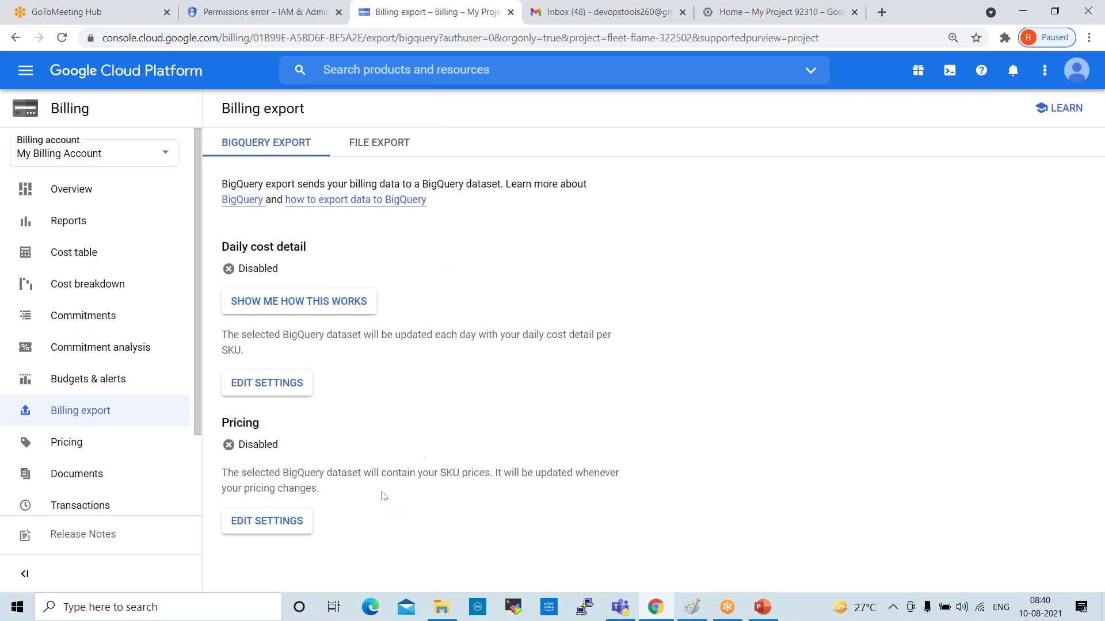
Show the Pricing page listing SKU list prices for My Billing Account
{"action": "left_click", "coordinate": [84, 451]}
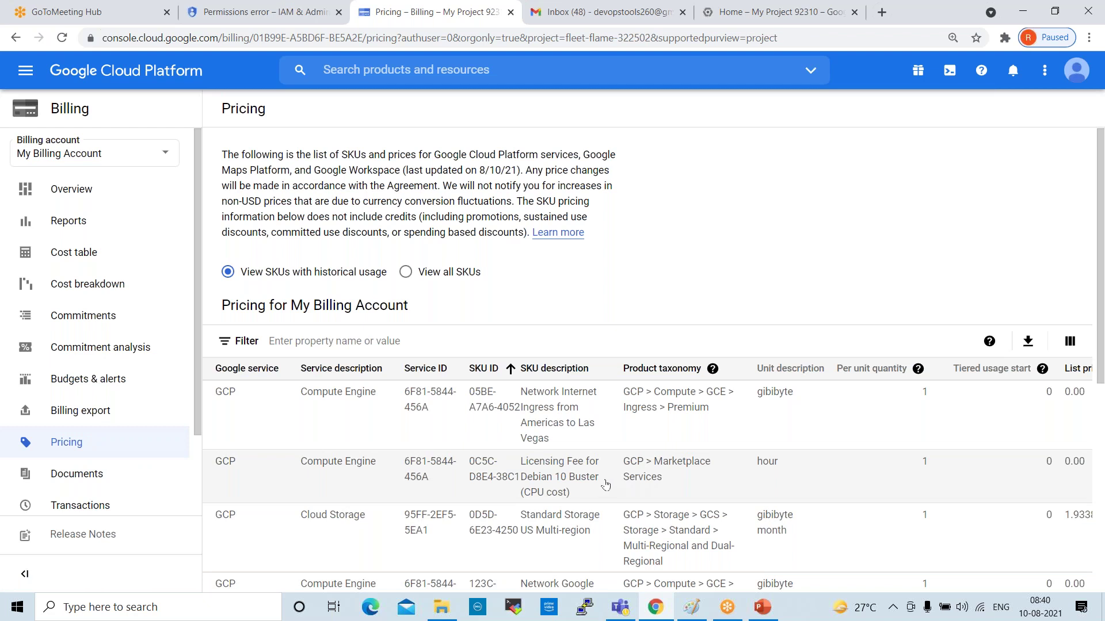
Scroll the Pricing table and highlight the Cloud Storage and Compute Engine service names
{"action": "scroll", "coordinate": [805, 403], "scroll_direction": "down", "scroll_amount": 3}
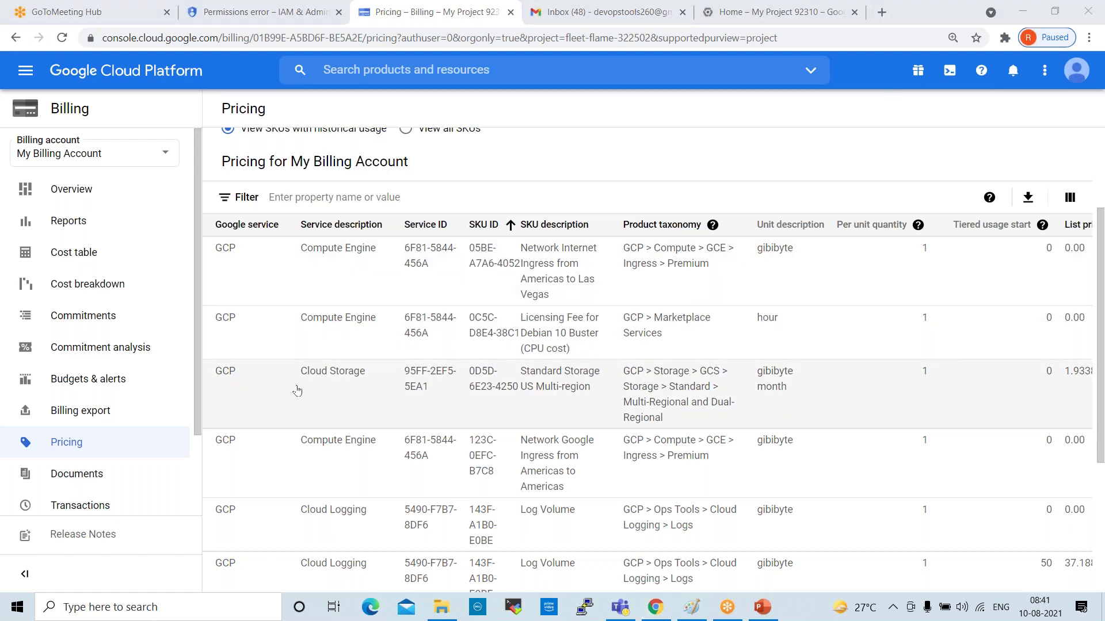
{"action": "left_click_drag", "start_coordinate": [297, 373], "coordinate": [373, 380]}
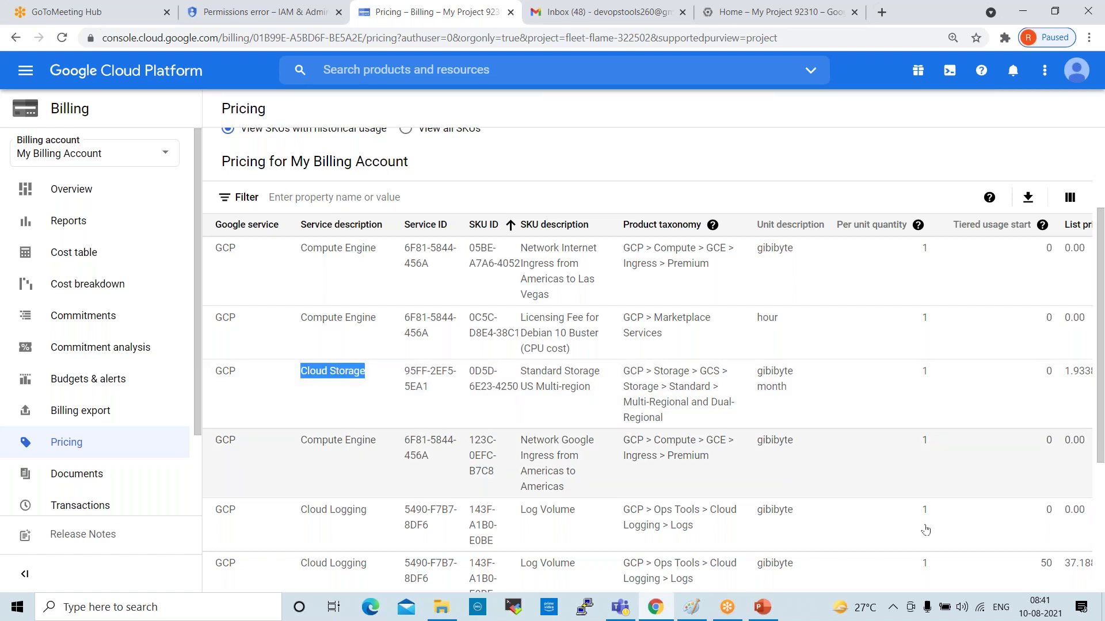
{"action": "scroll", "coordinate": [403, 486], "scroll_direction": "down", "scroll_amount": 4}
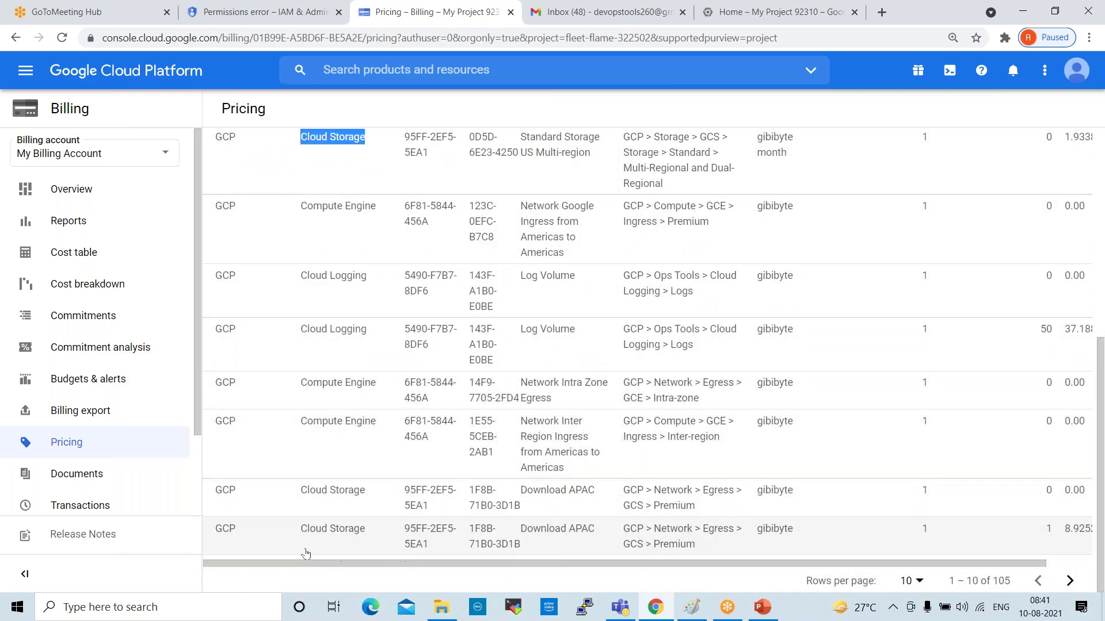
{"action": "left_click_drag", "start_coordinate": [297, 530], "coordinate": [459, 532]}
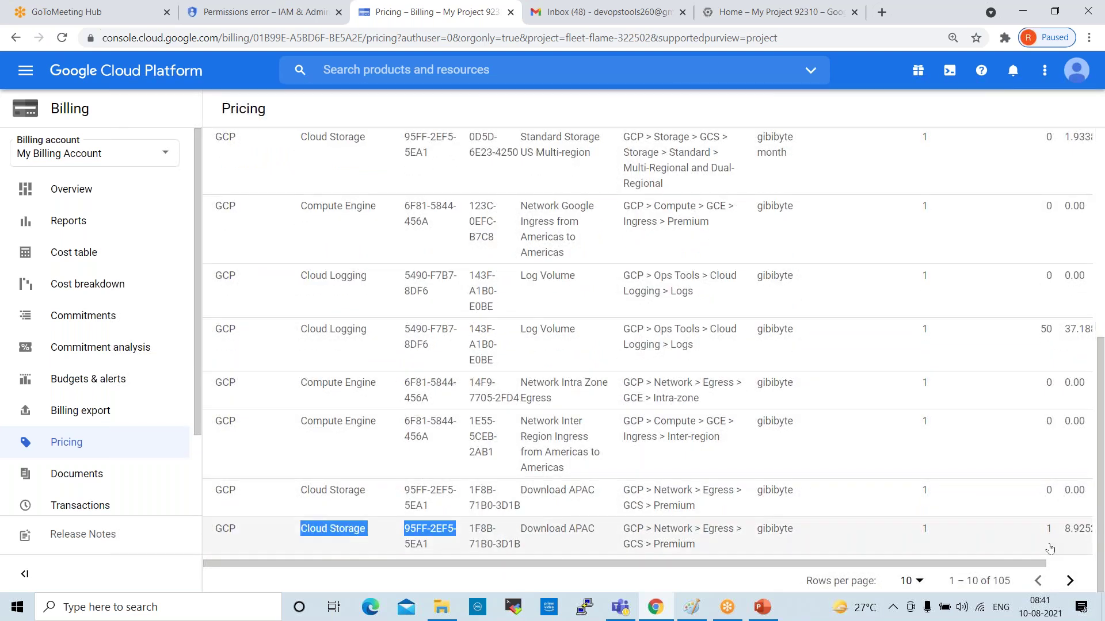
{"action": "left_click_drag", "start_coordinate": [298, 389], "coordinate": [405, 397]}
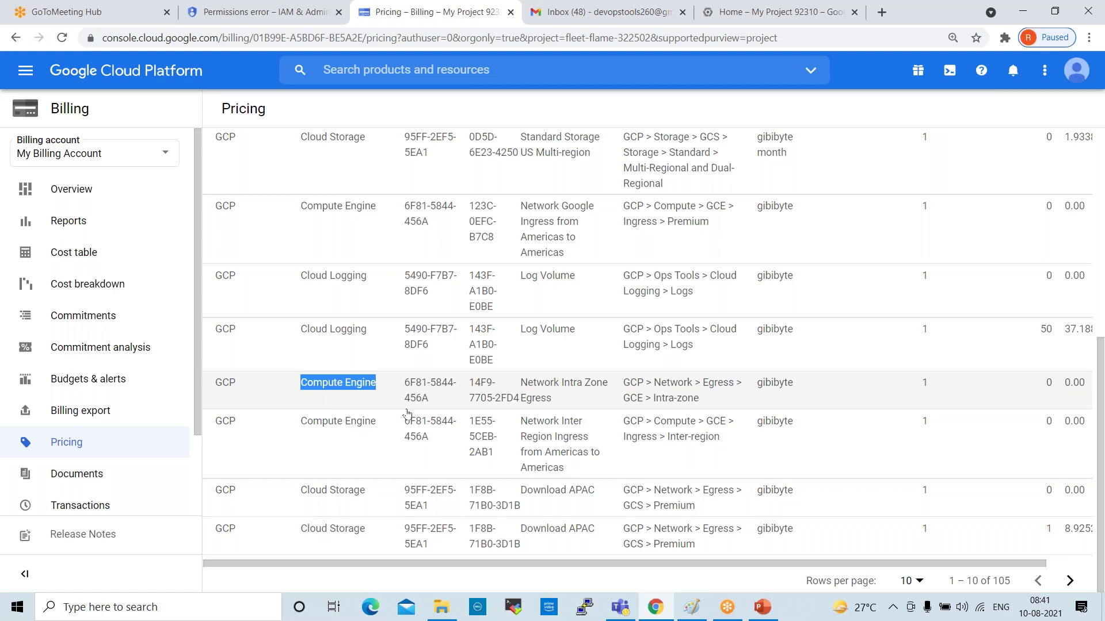
Go to the Documents page listing the July 31 and June 30, 2021 ₹0.00 invoices
{"action": "scroll", "coordinate": [464, 437], "scroll_direction": "up", "scroll_amount": 8}
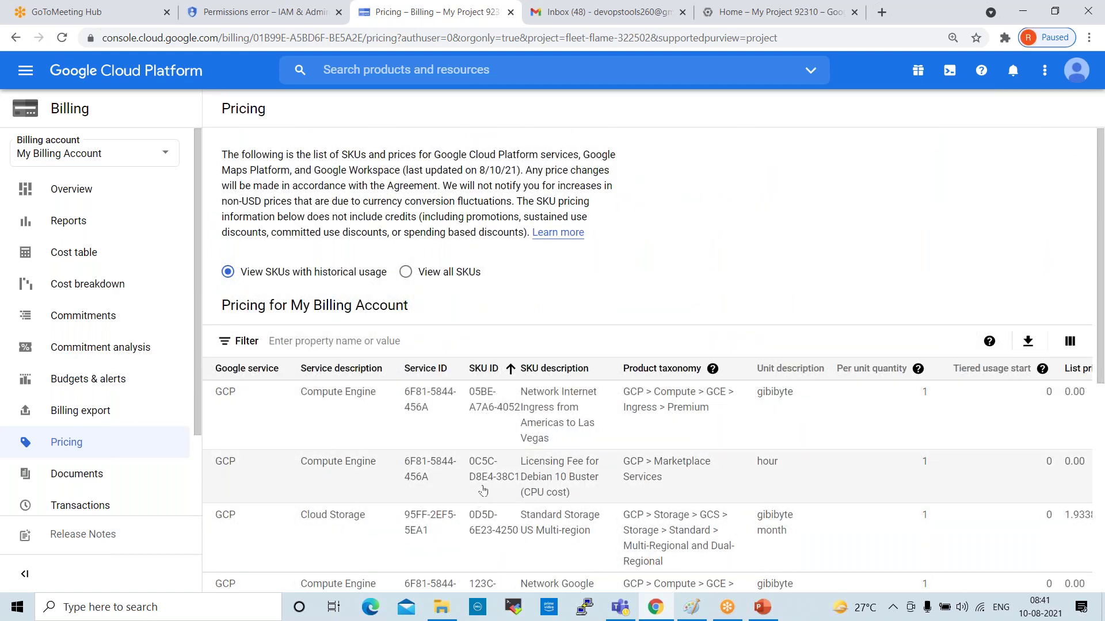
{"action": "scroll", "coordinate": [482, 492], "scroll_direction": "down", "scroll_amount": 1}
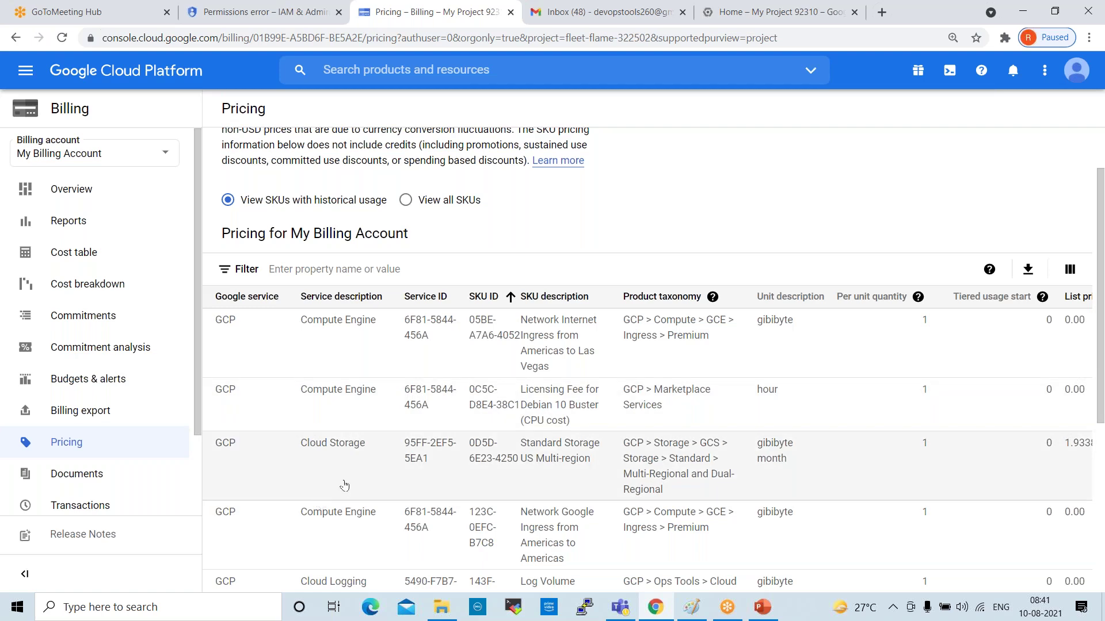
{"action": "scroll", "coordinate": [346, 485], "scroll_direction": "down", "scroll_amount": 4}
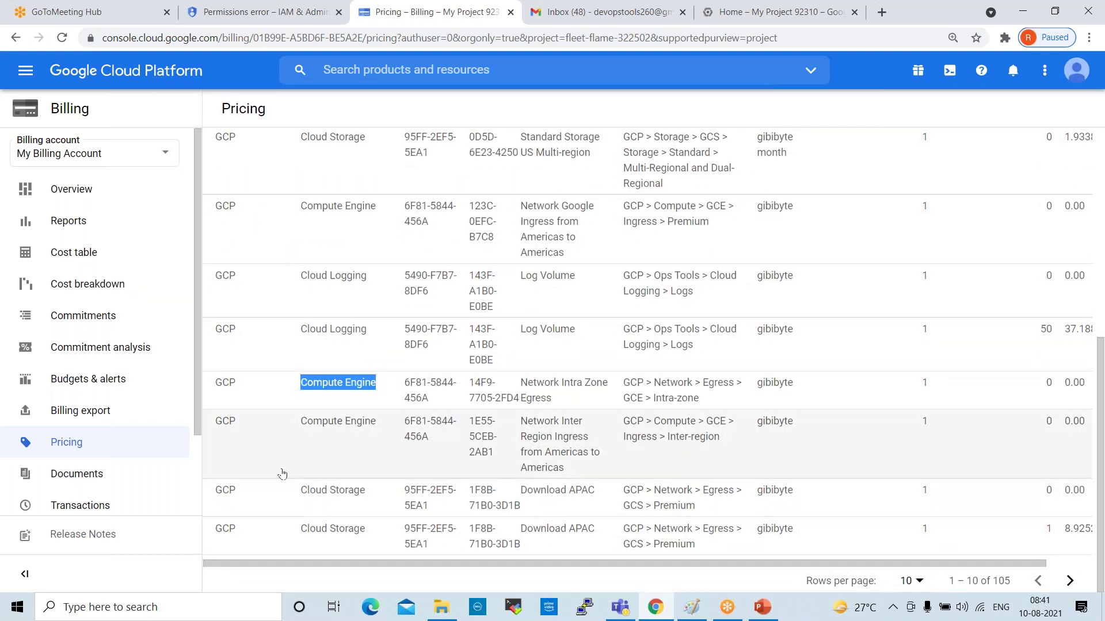
{"action": "left_click", "coordinate": [109, 477]}
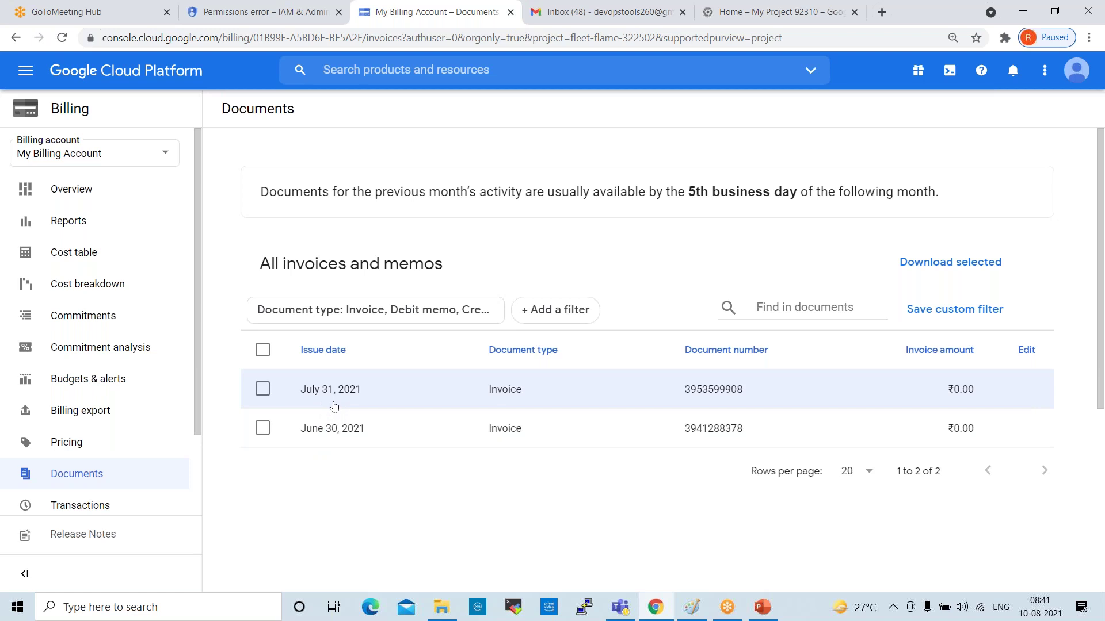
Select the July 31, 2021 invoice, then view Transactions and the Payment settings page
{"action": "left_click", "coordinate": [263, 389]}
{"action": "left_click", "coordinate": [109, 508]}
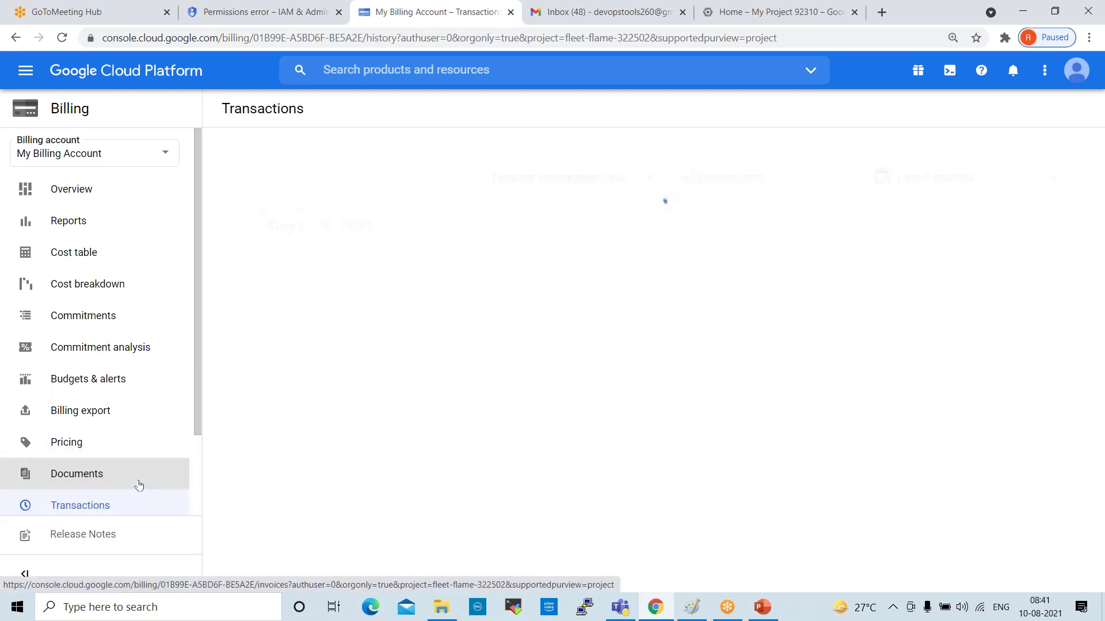
{"action": "scroll", "coordinate": [129, 348], "scroll_direction": "down", "scroll_amount": 3}
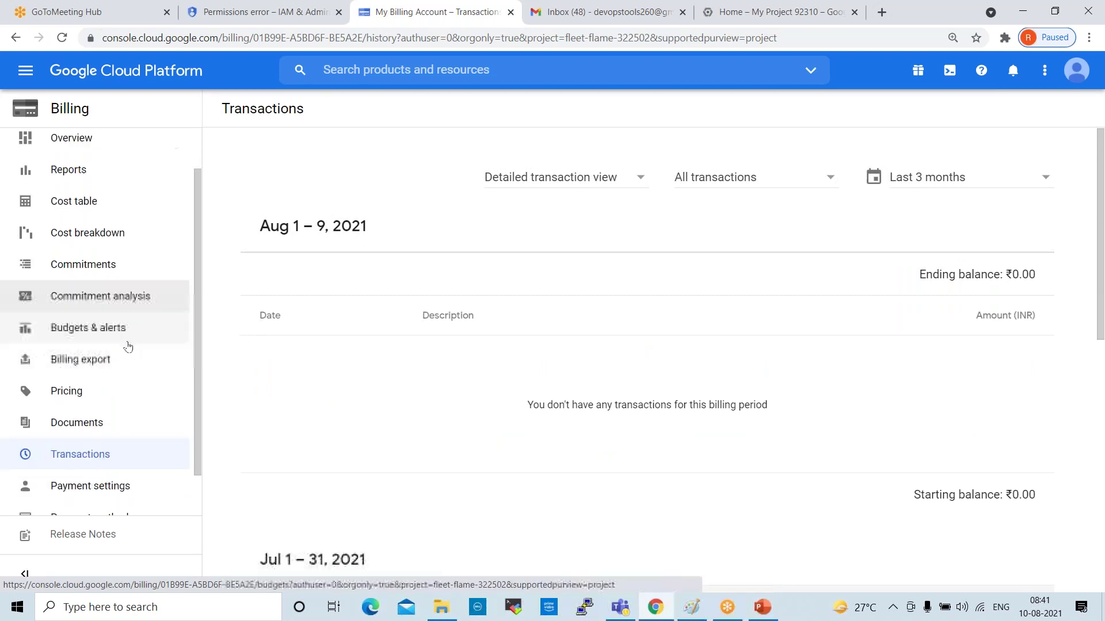
{"action": "left_click", "coordinate": [118, 439]}
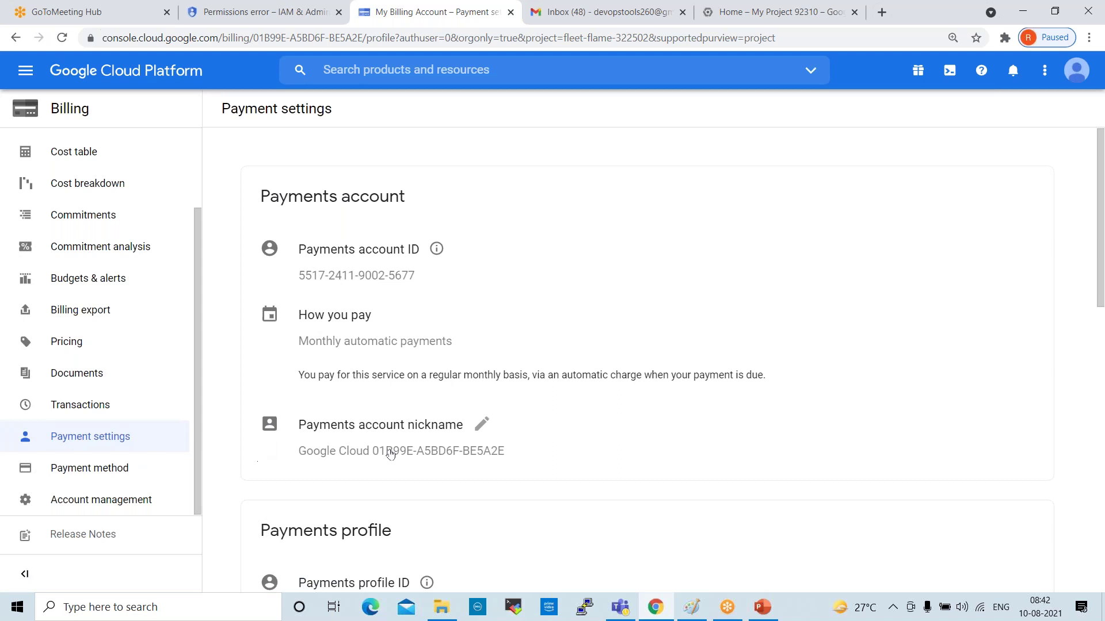
Show Account management with linked projects My Project 11754 and My Project 92310
{"action": "scroll", "coordinate": [539, 448], "scroll_direction": "down", "scroll_amount": 3}
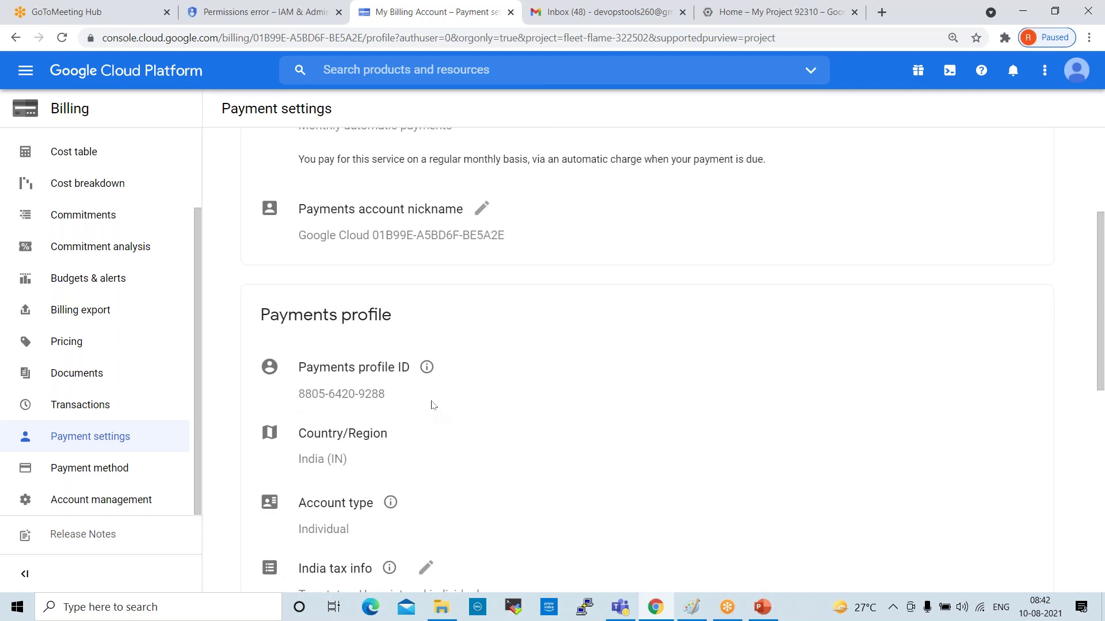
{"action": "scroll", "coordinate": [433, 404], "scroll_direction": "down", "scroll_amount": 2}
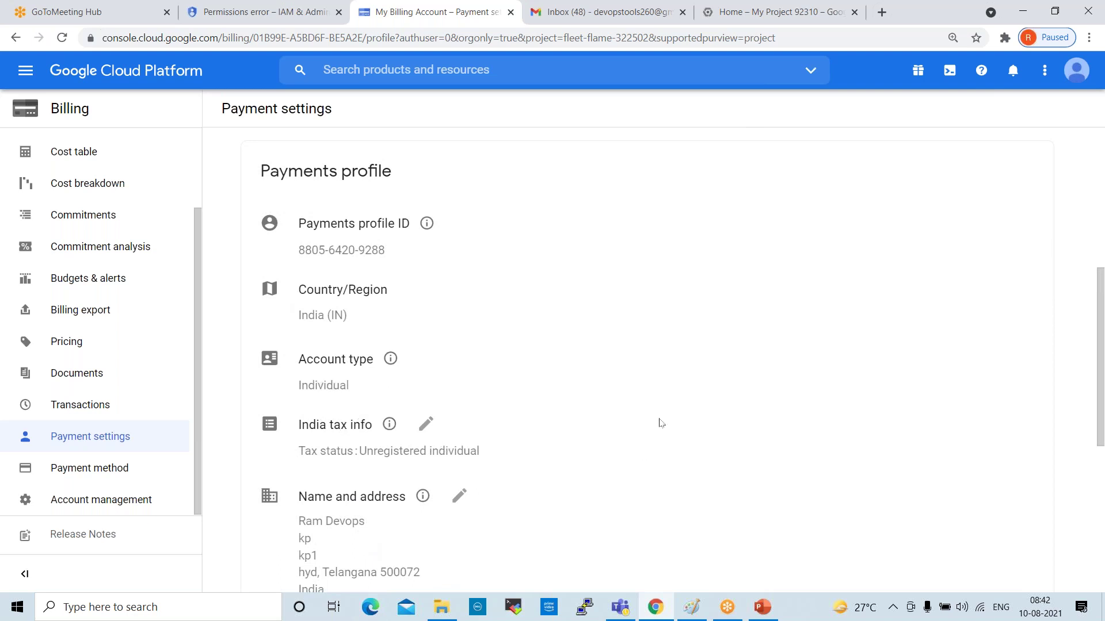
{"action": "scroll", "coordinate": [660, 427], "scroll_direction": "down", "scroll_amount": 2}
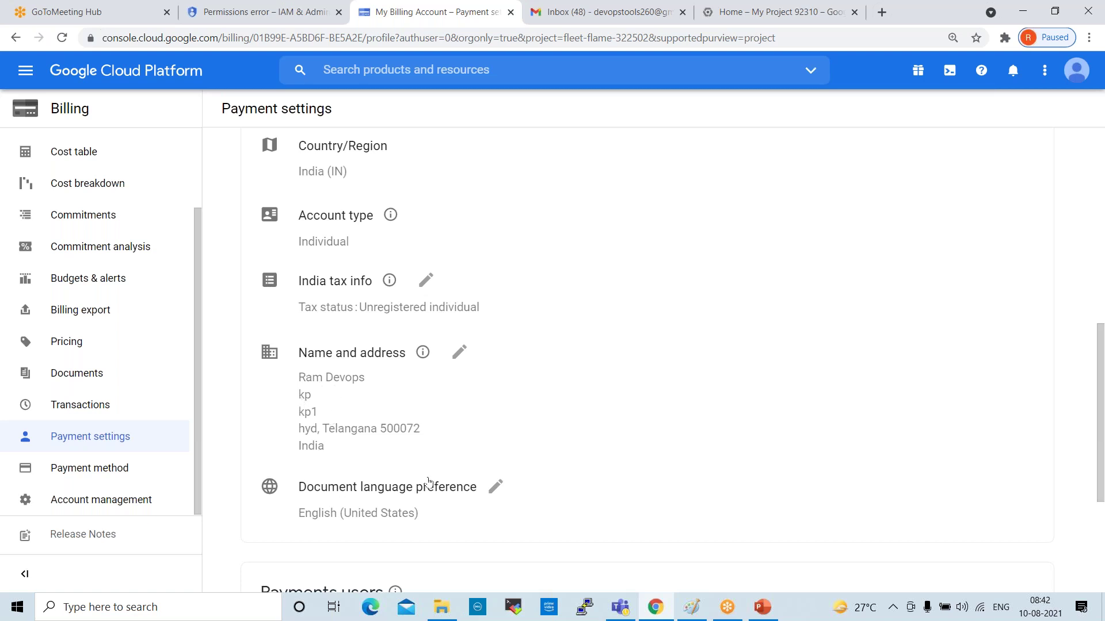
{"action": "scroll", "coordinate": [473, 452], "scroll_direction": "down", "scroll_amount": 3}
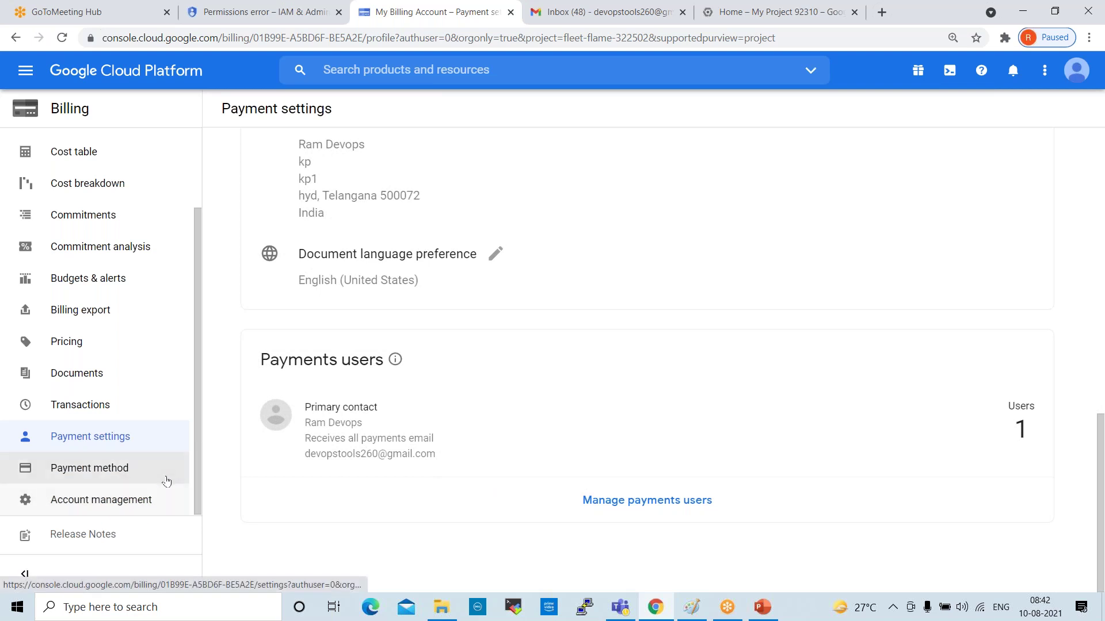
{"action": "left_click", "coordinate": [93, 506]}
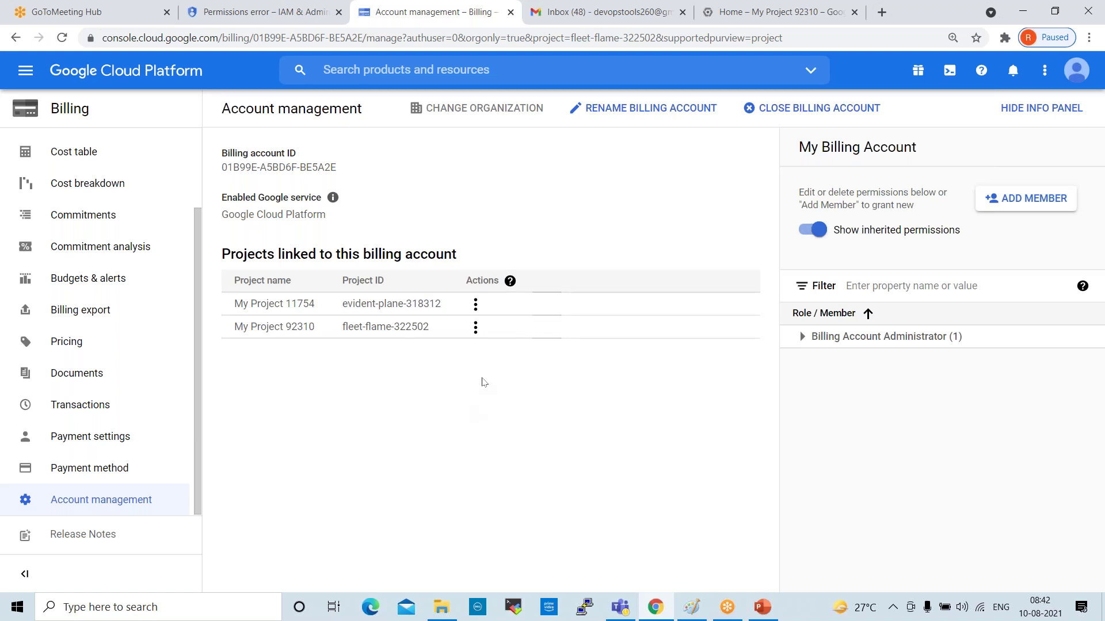
Check My Project 11754's billing actions, then open the Monitoring With Stackdriver presentation from File Explorer
{"action": "left_click", "coordinate": [476, 304]}
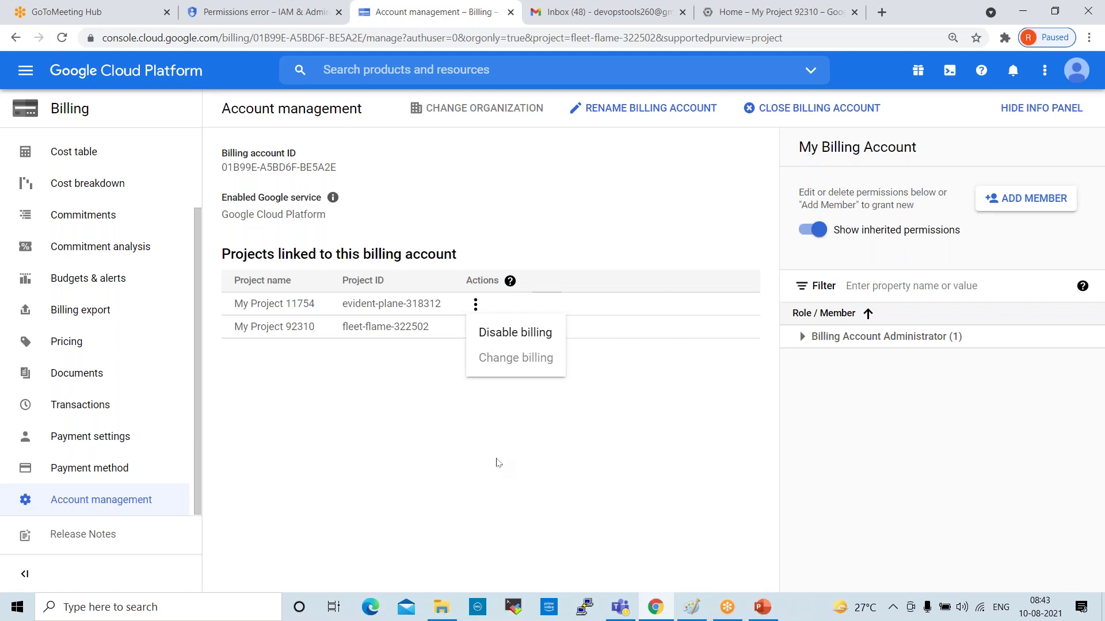
{"action": "left_click", "coordinate": [505, 451]}
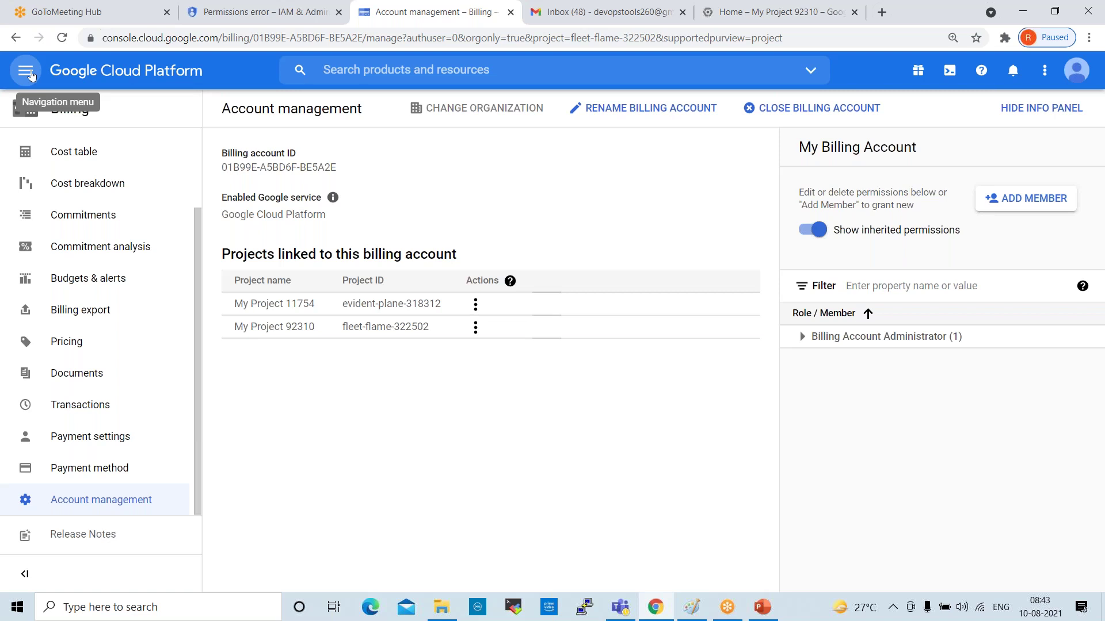
{"action": "left_click", "coordinate": [25, 71]}
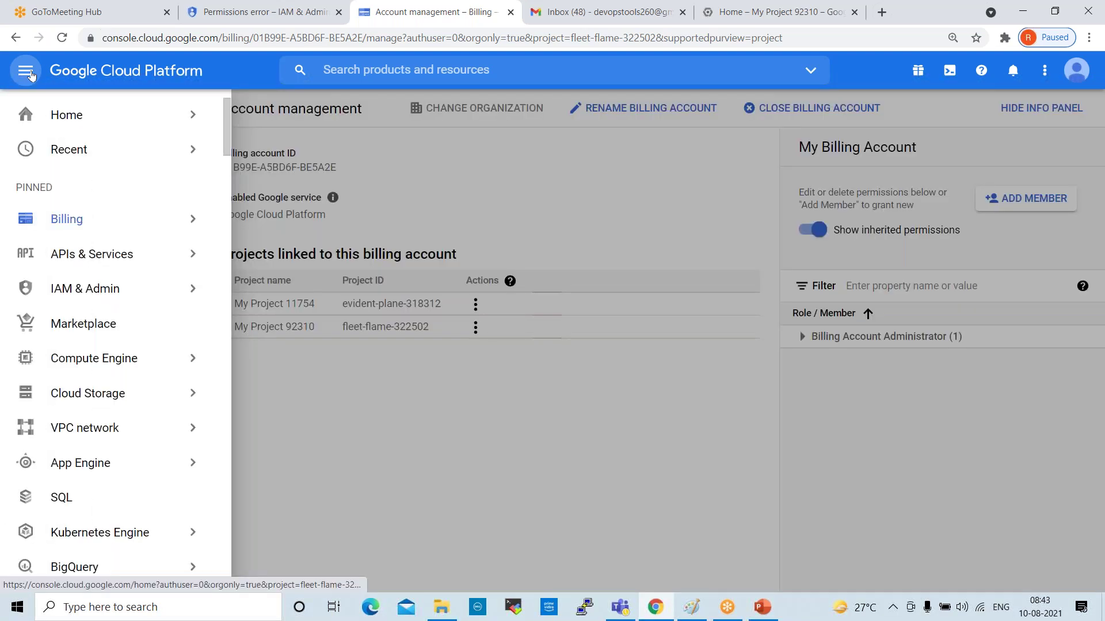
{"action": "mouse_move", "coordinate": [94, 162]}
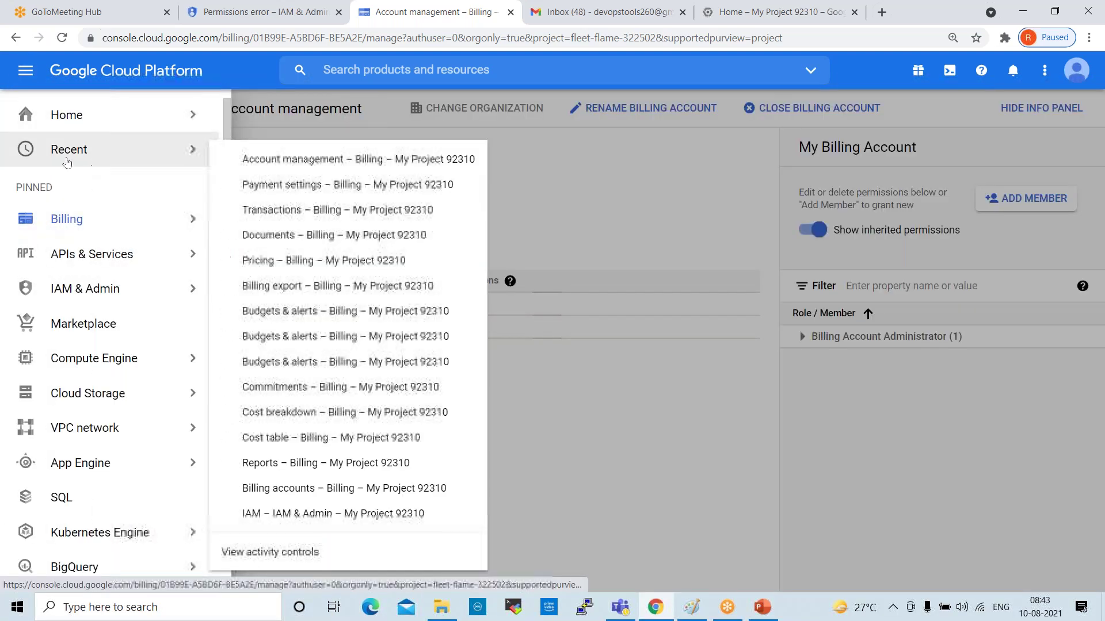
{"action": "left_click", "coordinate": [441, 607]}
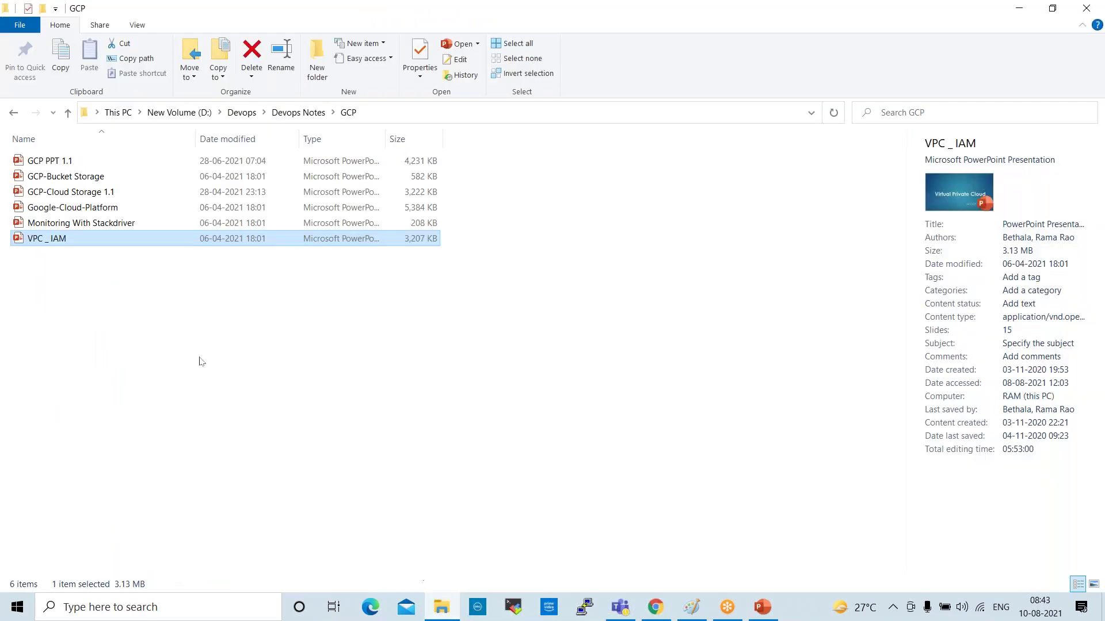
{"action": "double_click", "coordinate": [70, 225]}
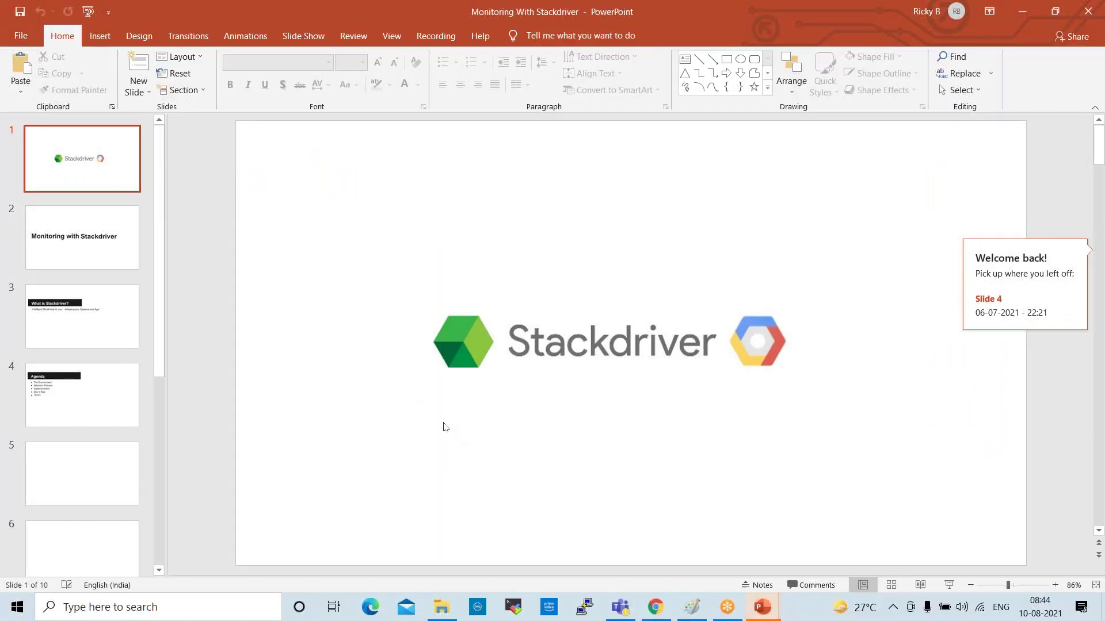
{"action": "left_click", "coordinate": [90, 258]}
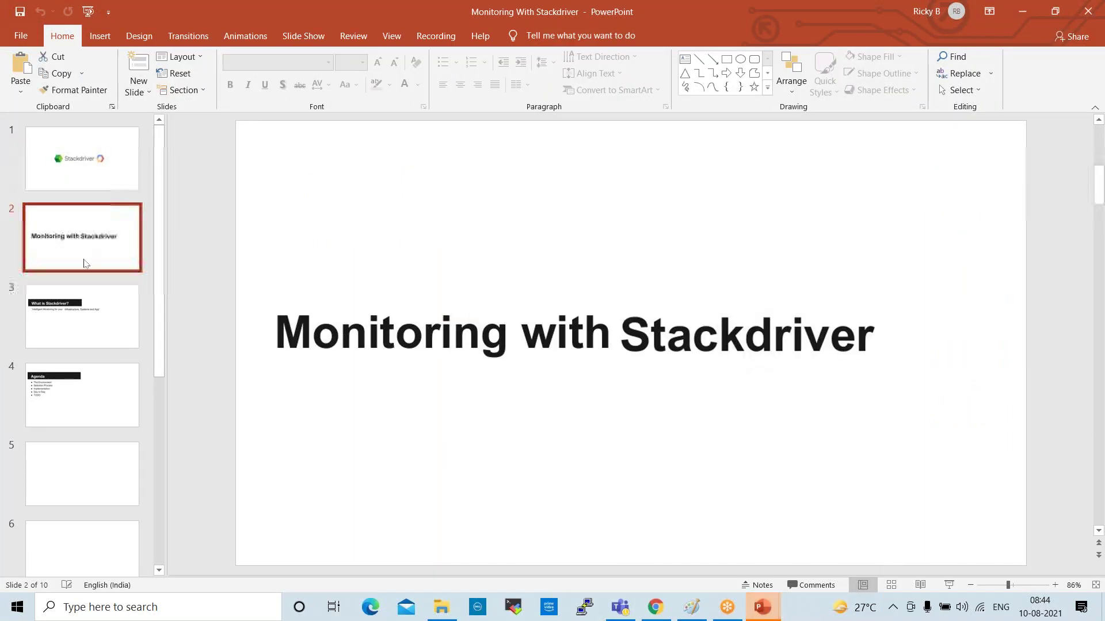
{"action": "left_click", "coordinate": [95, 294]}
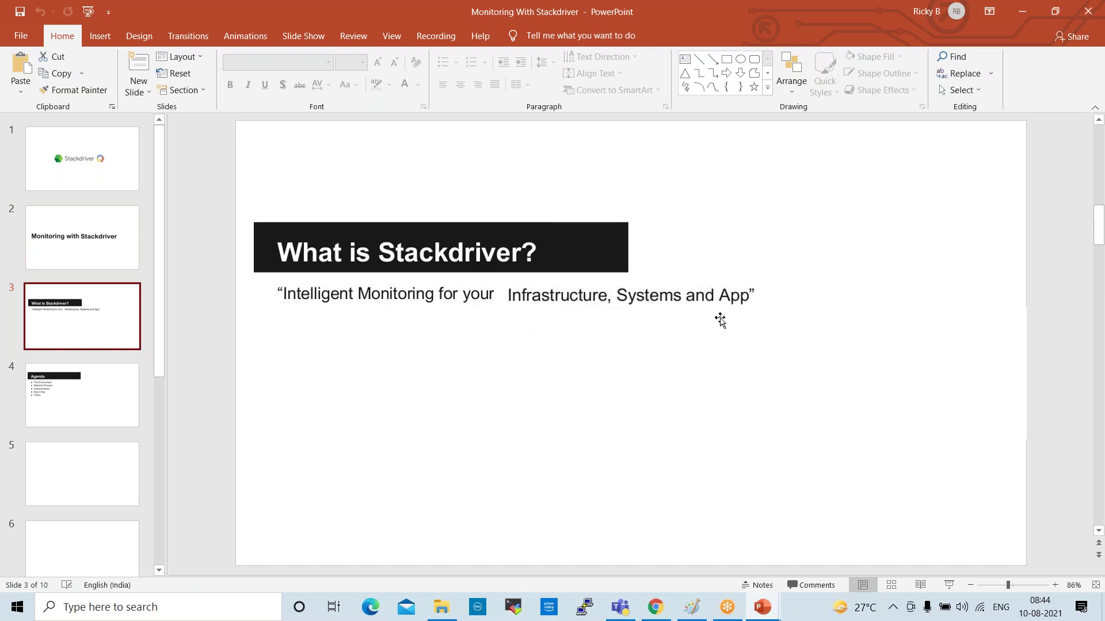
{"action": "left_click", "coordinate": [96, 395]}
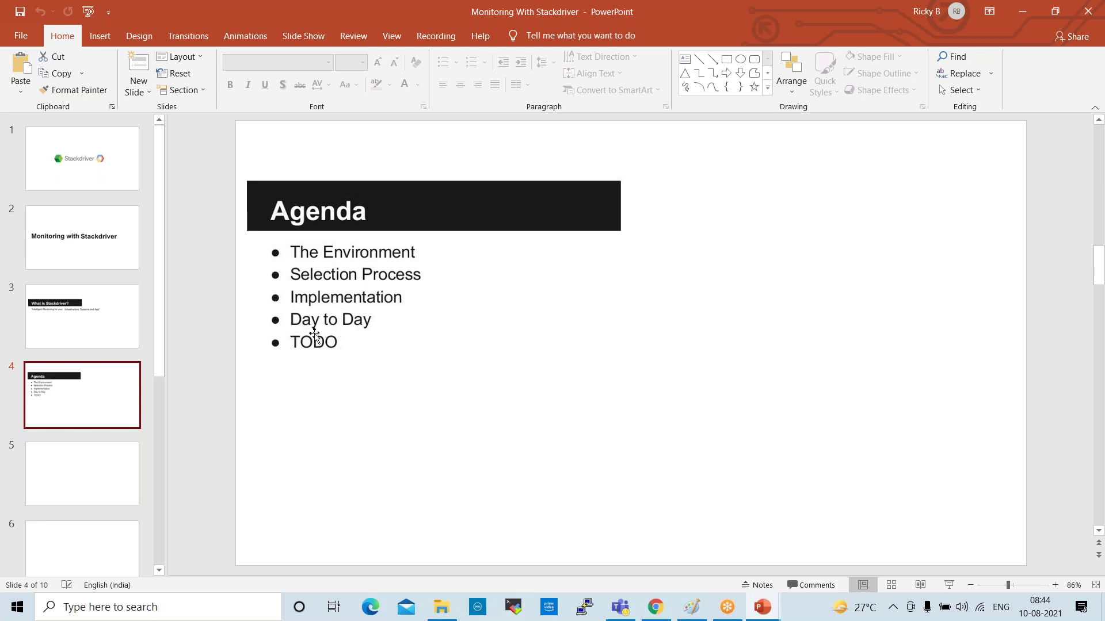
{"action": "left_click", "coordinate": [78, 169]}
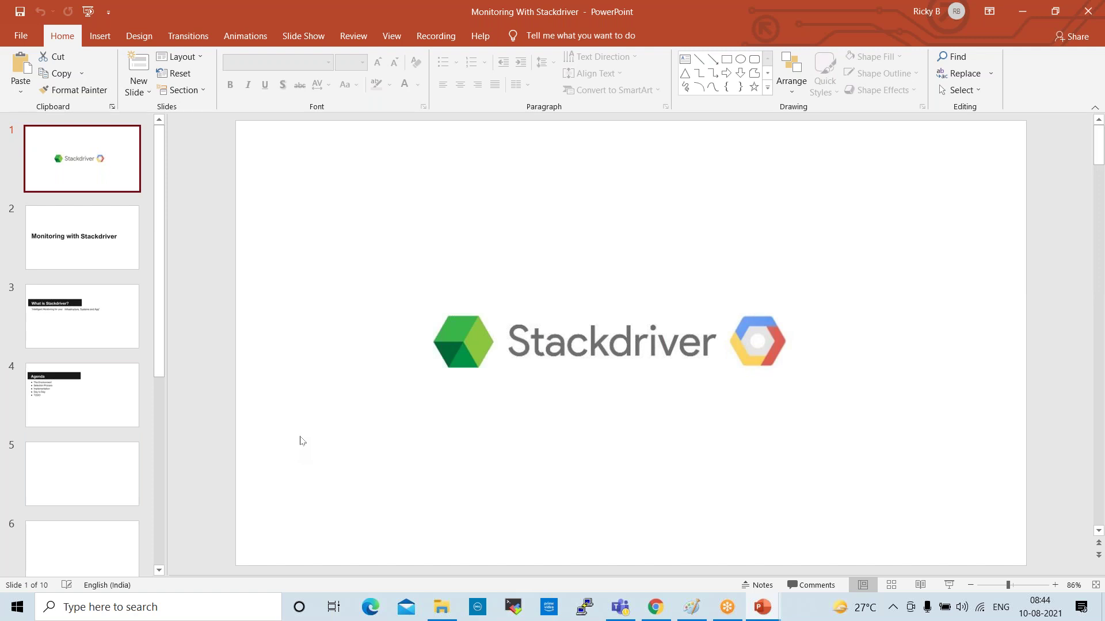
Return to the cloud console in Chrome and close the navigation menu
{"action": "left_click", "coordinate": [655, 607]}
{"action": "mouse_move", "coordinate": [23, 285]}
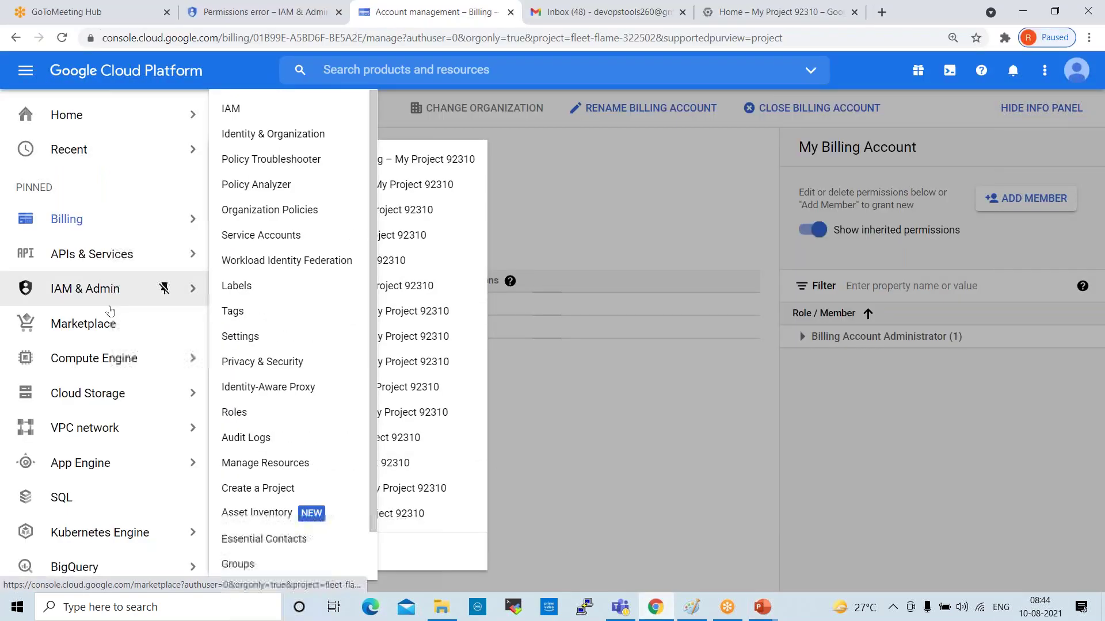
{"action": "left_click", "coordinate": [25, 71]}
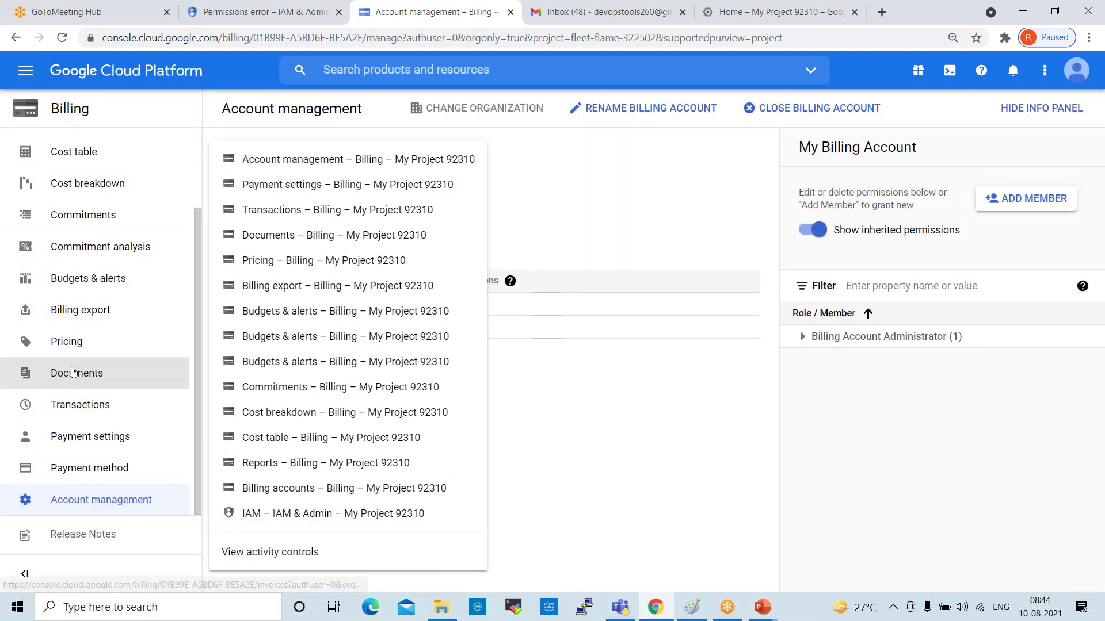
{"action": "scroll", "coordinate": [88, 393], "scroll_direction": "up", "scroll_amount": 2}
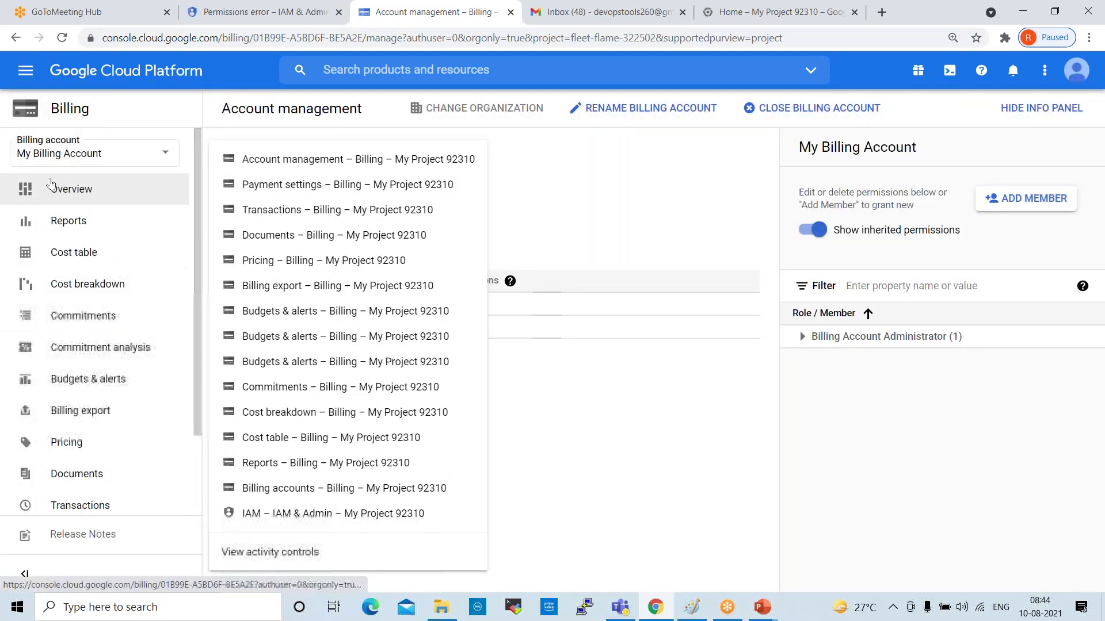
Load My Project 92310's Home dashboard, showing ₹0.00 estimated charges, via back, forward and reload
{"action": "left_click", "coordinate": [26, 71]}
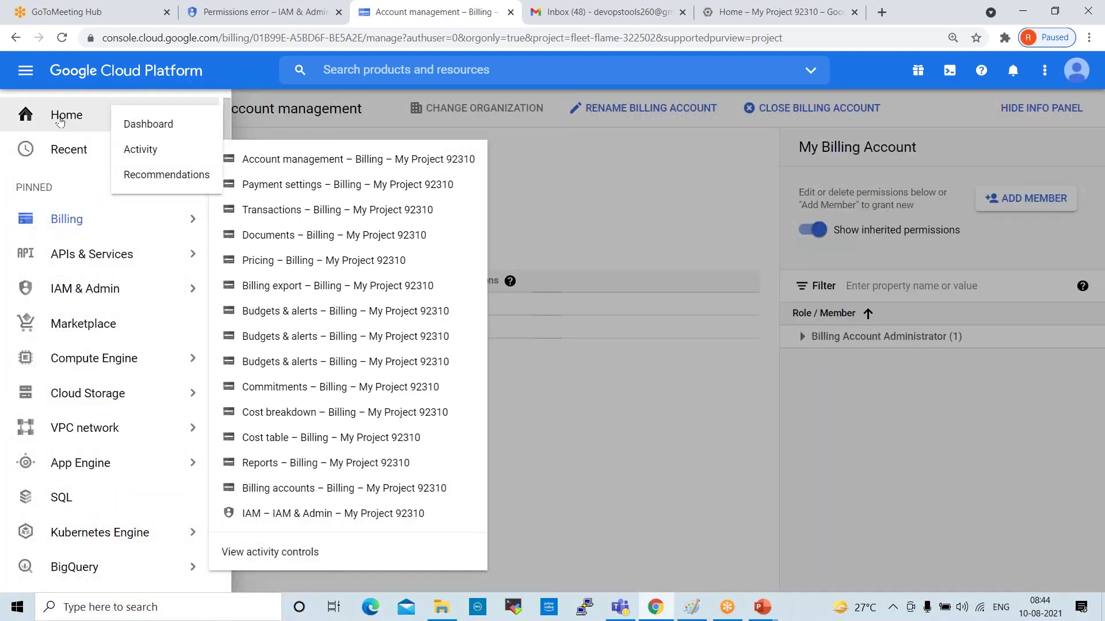
{"action": "left_click", "coordinate": [63, 115]}
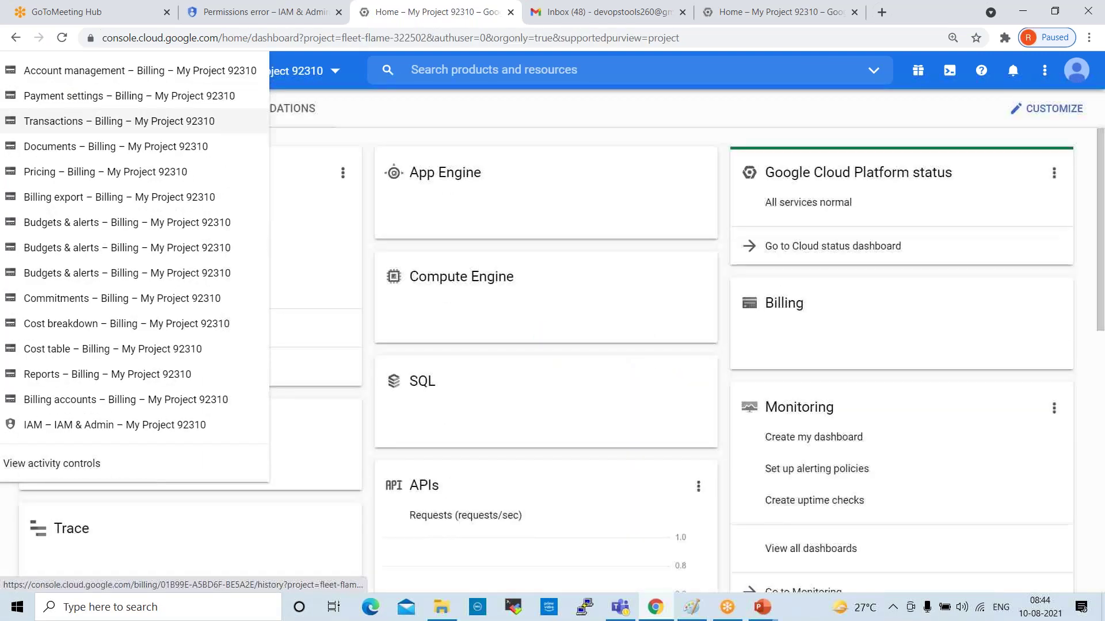
{"action": "left_click", "coordinate": [18, 41]}
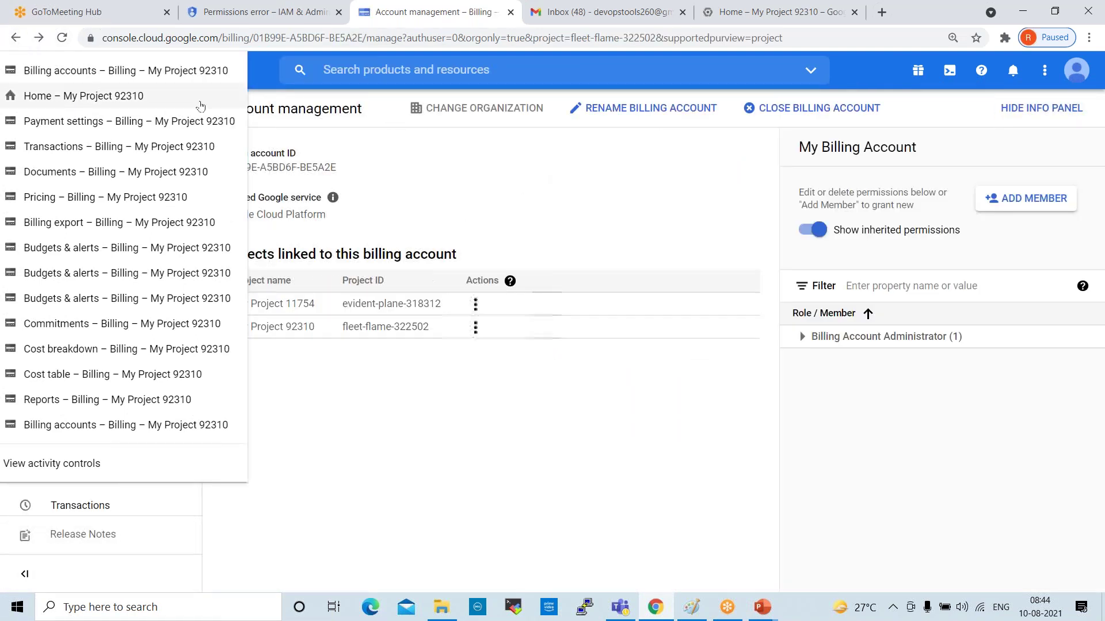
{"action": "left_click", "coordinate": [39, 38]}
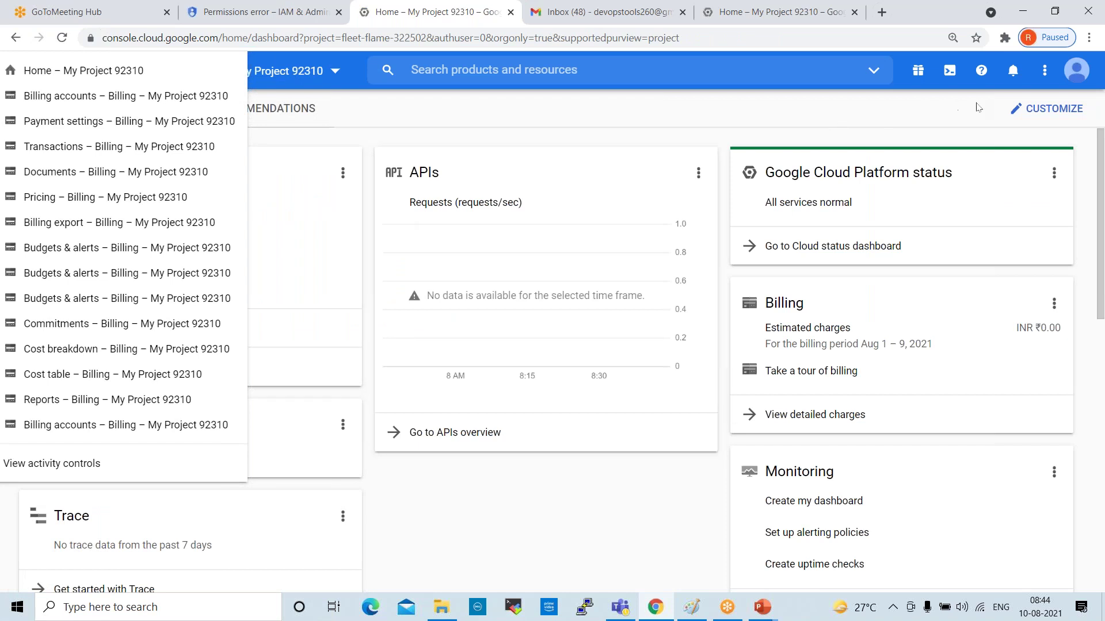
{"action": "left_click", "coordinate": [62, 40]}
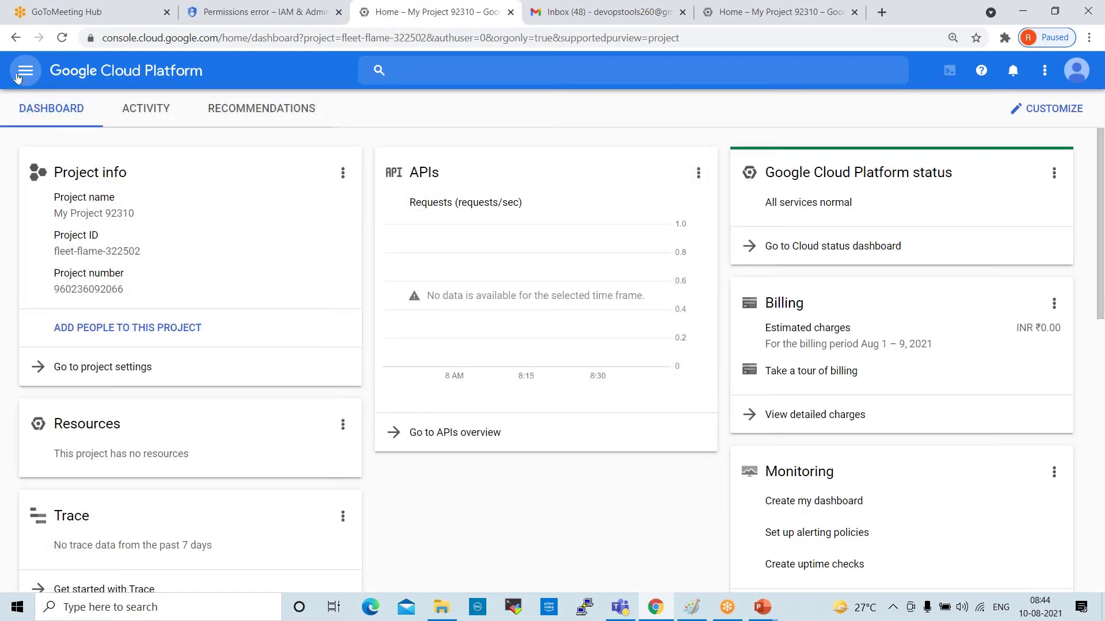
Go to Monitoring under the navigation menu's Operations section
{"action": "left_click", "coordinate": [20, 74]}
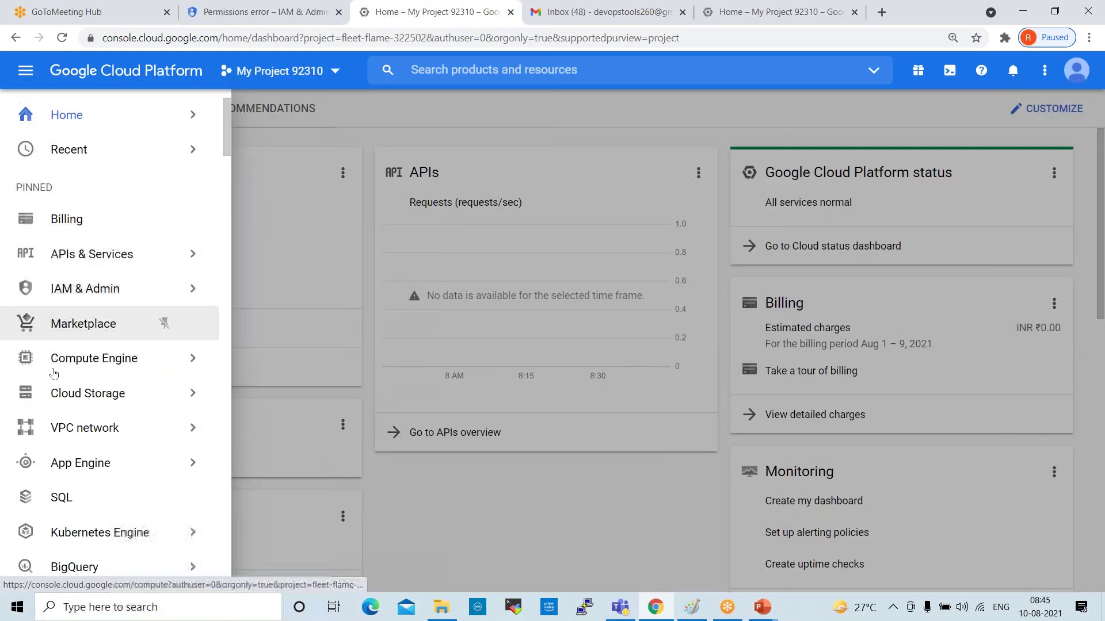
{"action": "scroll", "coordinate": [167, 426], "scroll_direction": "down", "scroll_amount": 5}
{"action": "mouse_move", "coordinate": [82, 424]}
{"action": "scroll", "coordinate": [82, 424], "scroll_direction": "down", "scroll_amount": 6}
{"action": "scroll", "coordinate": [109, 280], "scroll_direction": "down", "scroll_amount": 10}
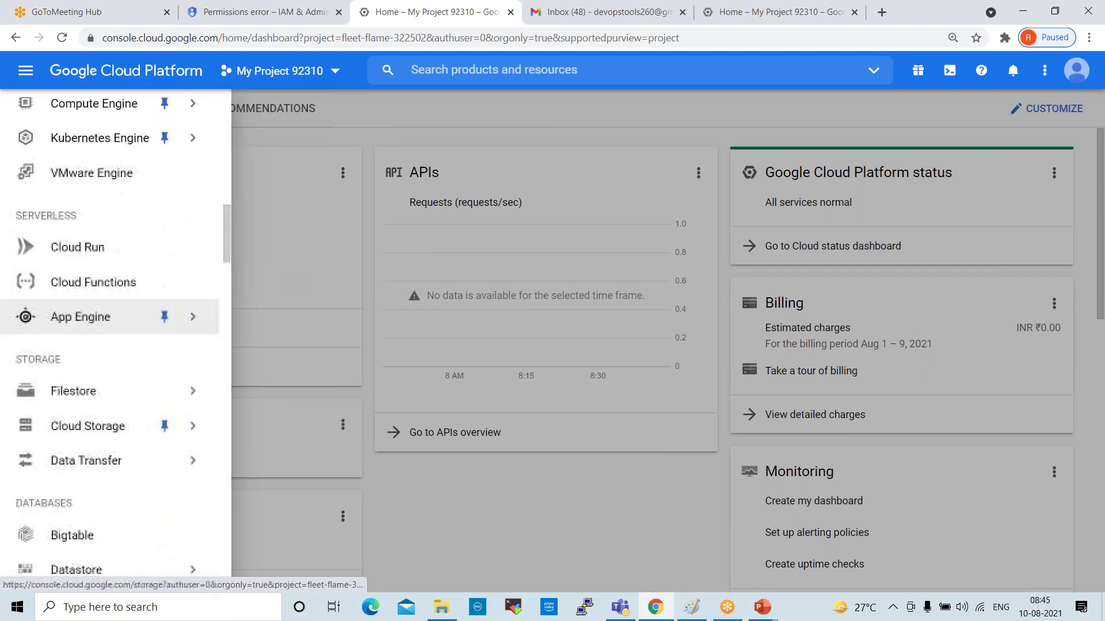
{"action": "scroll", "coordinate": [110, 232], "scroll_direction": "down", "scroll_amount": 4}
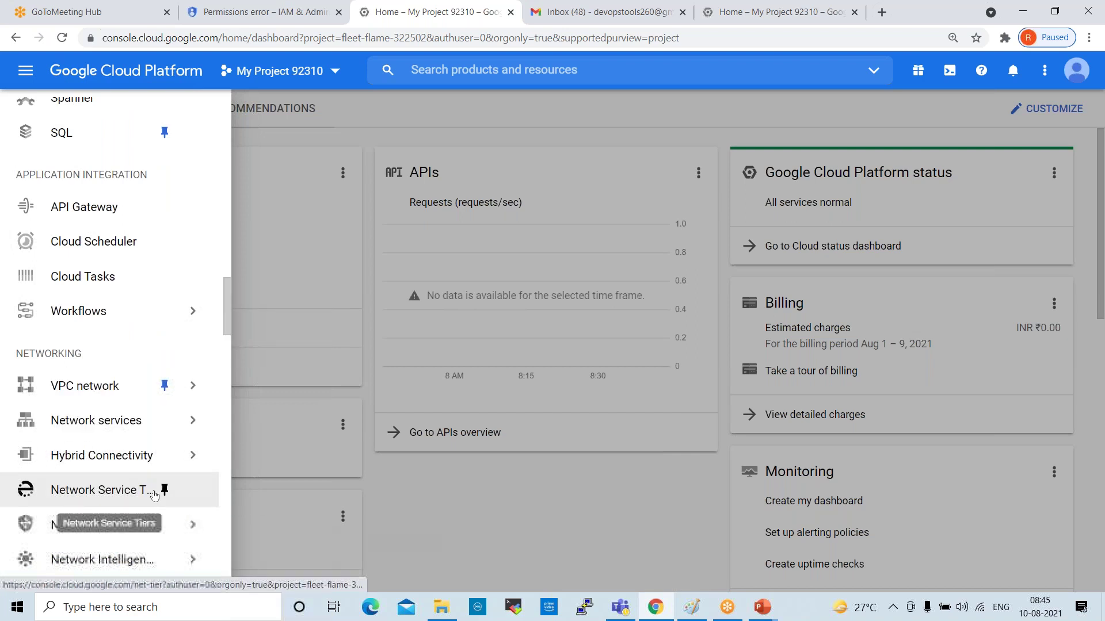
{"action": "scroll", "coordinate": [155, 493], "scroll_direction": "down", "scroll_amount": 5}
{"action": "mouse_move", "coordinate": [91, 349]}
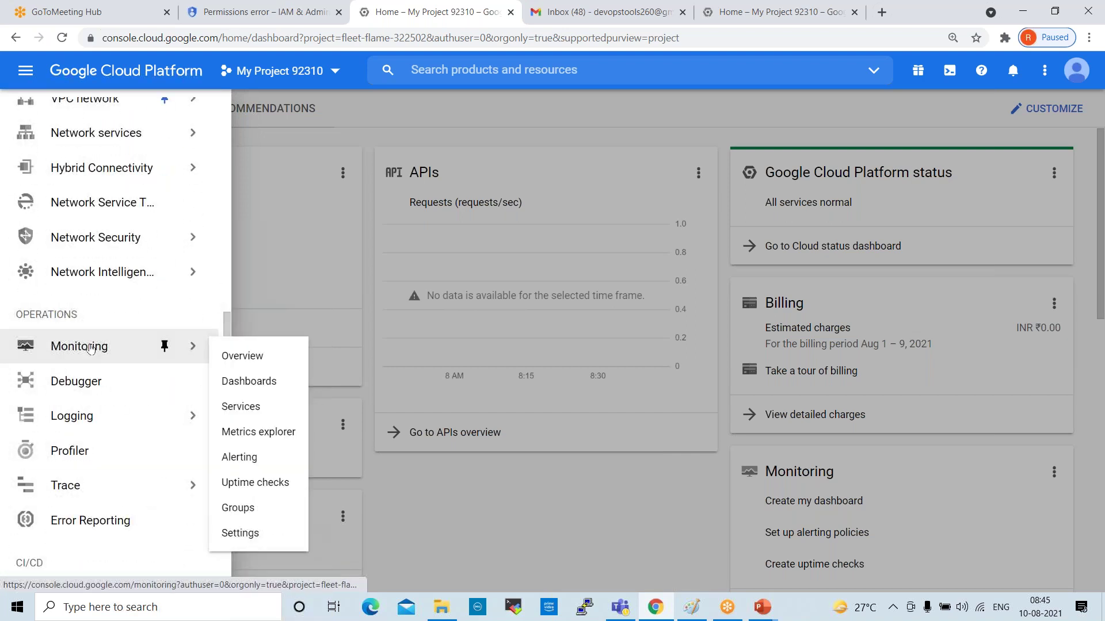
{"action": "left_click", "coordinate": [90, 349]}
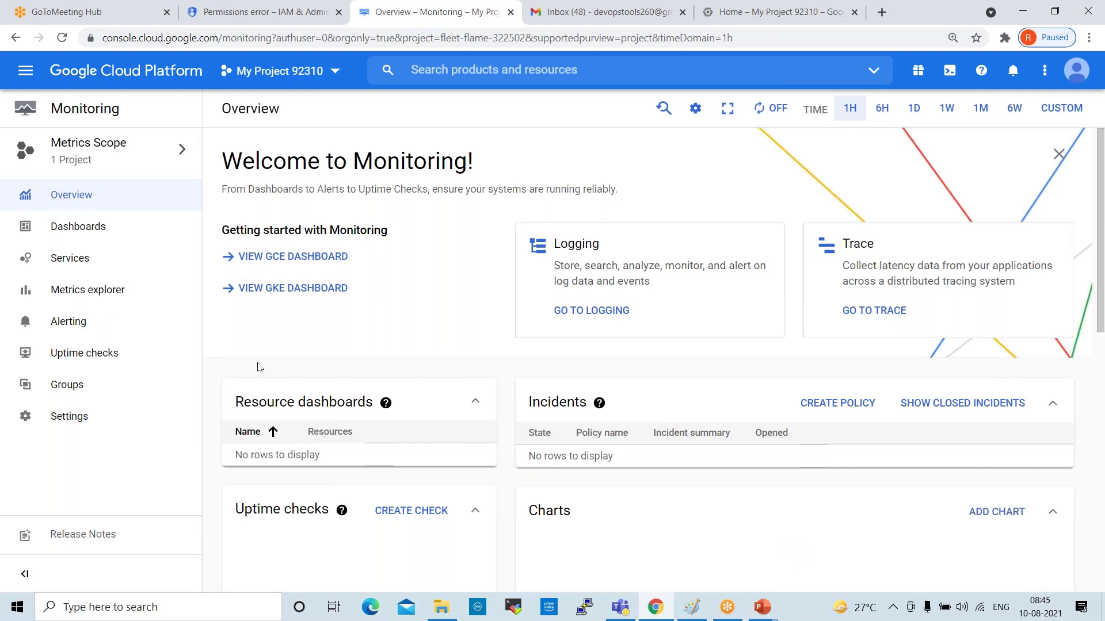
Scroll through the Monitoring Overview's Welcome banner, incidents and dashboards sections
{"action": "scroll", "coordinate": [346, 316], "scroll_direction": "down", "scroll_amount": 3}
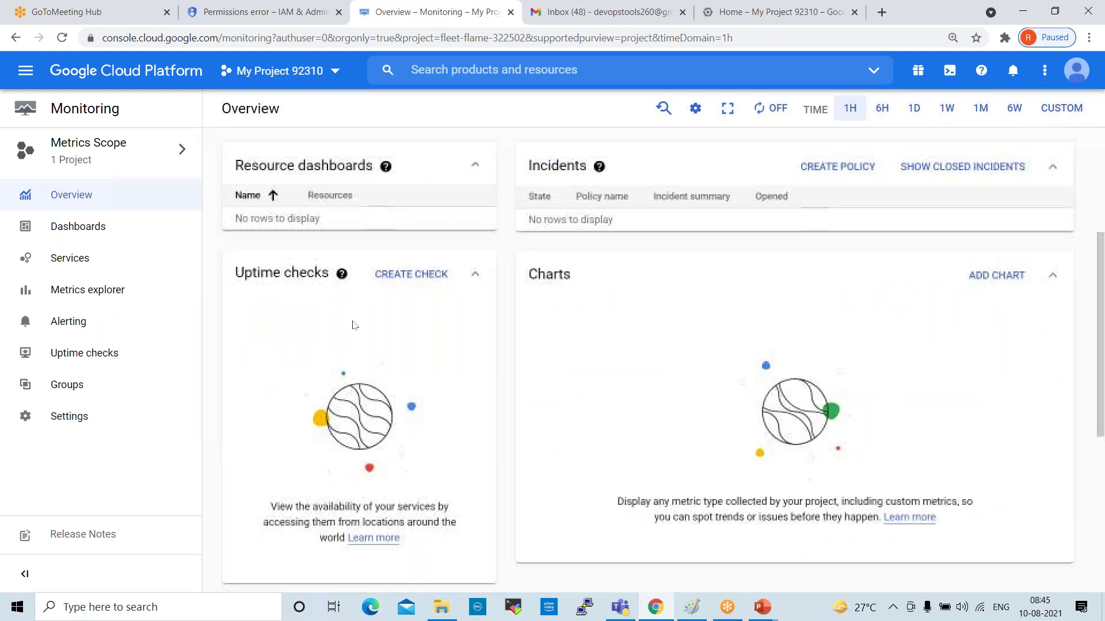
{"action": "scroll", "coordinate": [352, 331], "scroll_direction": "down", "scroll_amount": 5}
{"action": "scroll", "coordinate": [354, 336], "scroll_direction": "up", "scroll_amount": 7}
{"action": "scroll", "coordinate": [305, 335], "scroll_direction": "up", "scroll_amount": 1}
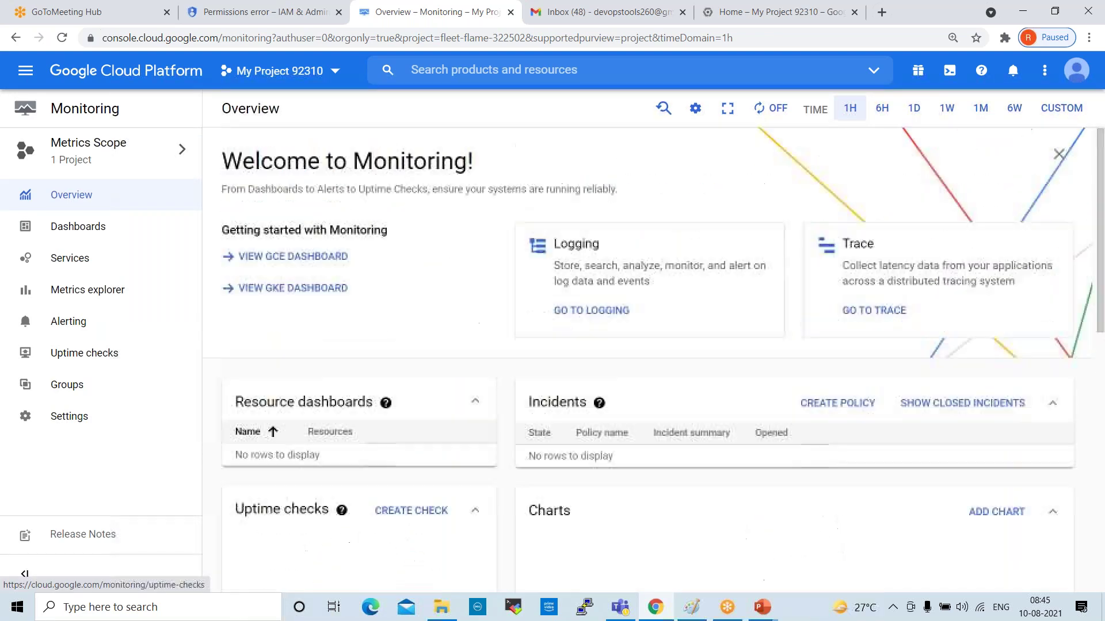
{"action": "scroll", "coordinate": [427, 309], "scroll_direction": "down", "scroll_amount": 7}
{"action": "scroll", "coordinate": [451, 345], "scroll_direction": "up", "scroll_amount": 1}
{"action": "scroll", "coordinate": [451, 345], "scroll_direction": "up", "scroll_amount": 6}
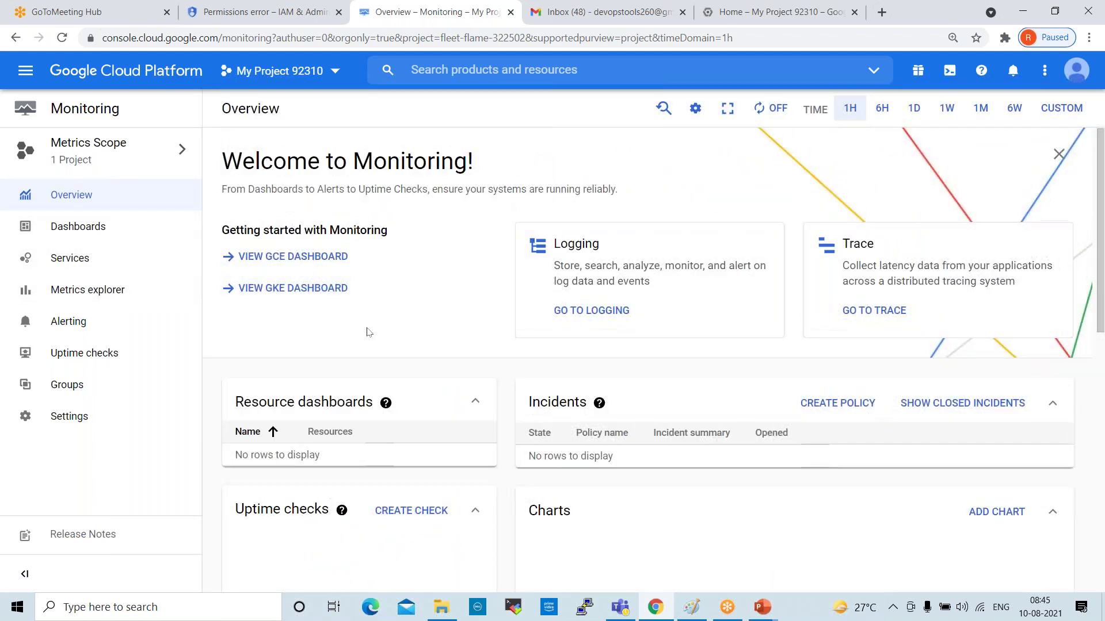
Show the APIs & Services dashboard, reloading it, and scroll to the list of 14 enabled APIs
{"action": "left_click", "coordinate": [26, 72]}
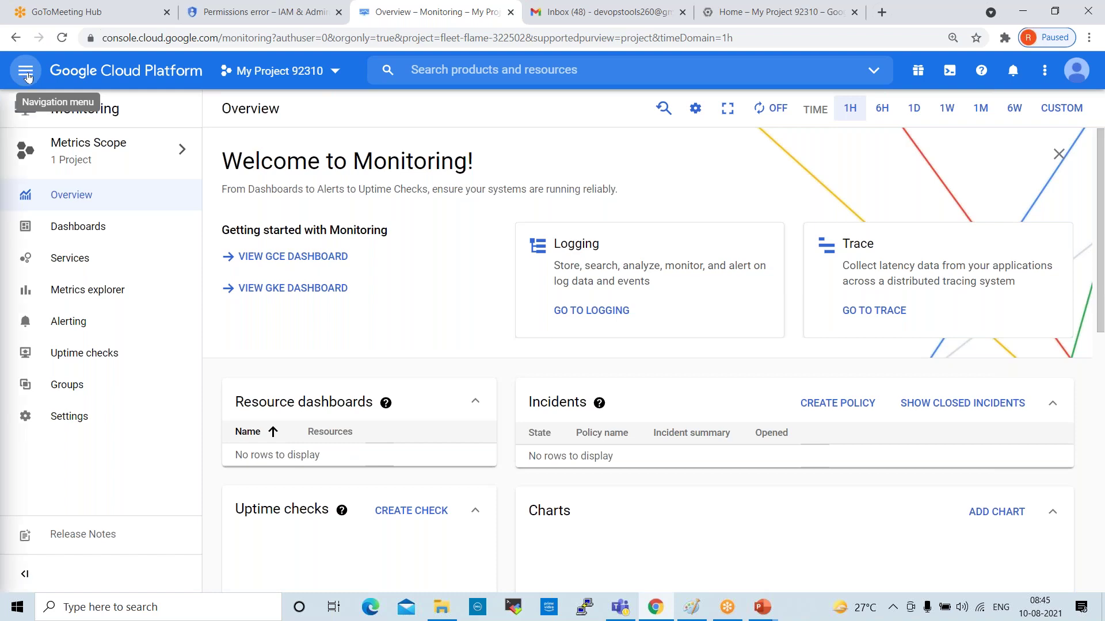
{"action": "mouse_move", "coordinate": [71, 256]}
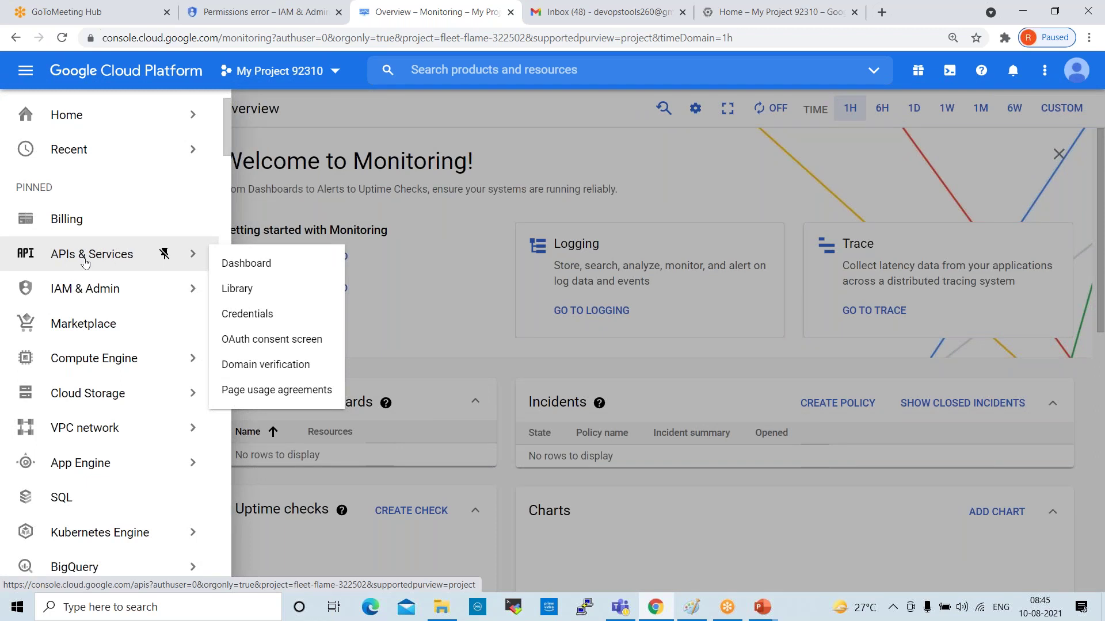
{"action": "left_click", "coordinate": [87, 259]}
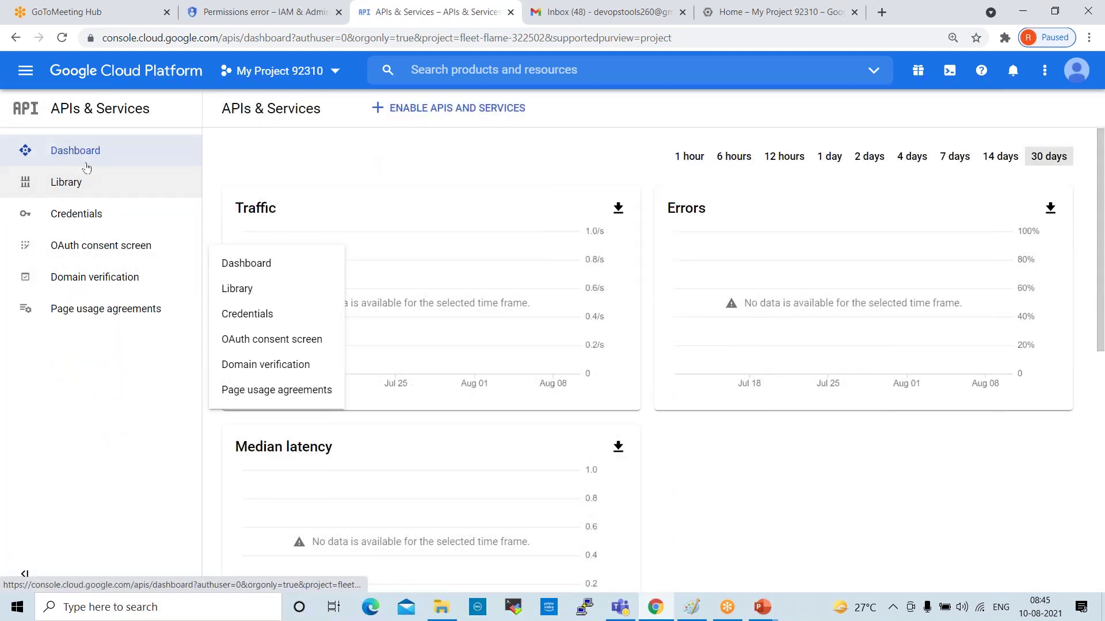
{"action": "scroll", "coordinate": [484, 280], "scroll_direction": "down", "scroll_amount": 1}
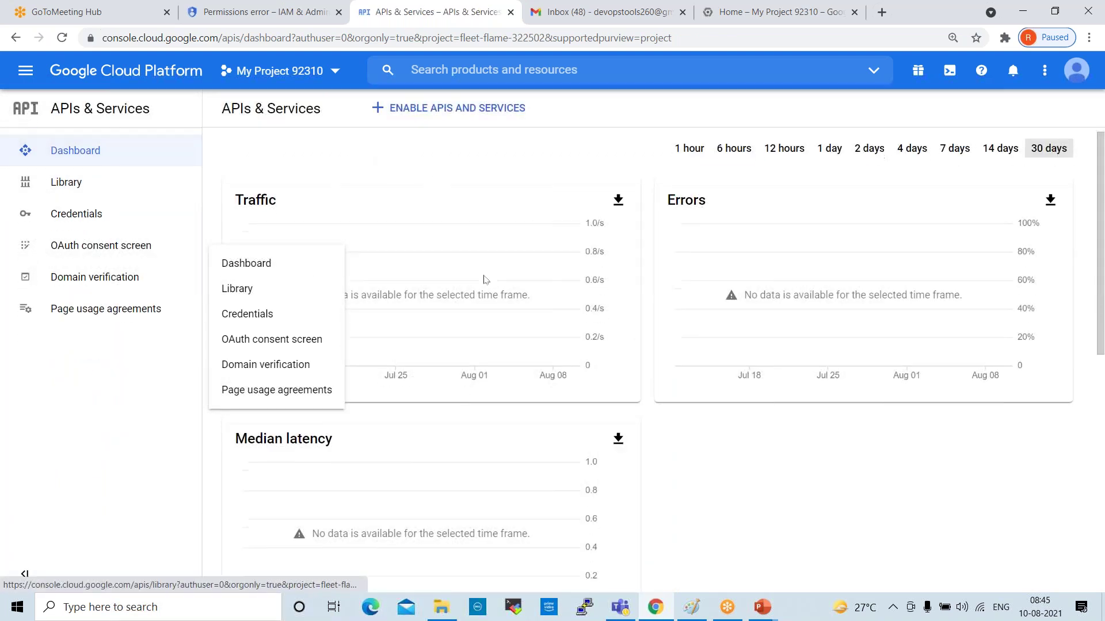
{"action": "scroll", "coordinate": [485, 280], "scroll_direction": "down", "scroll_amount": 6}
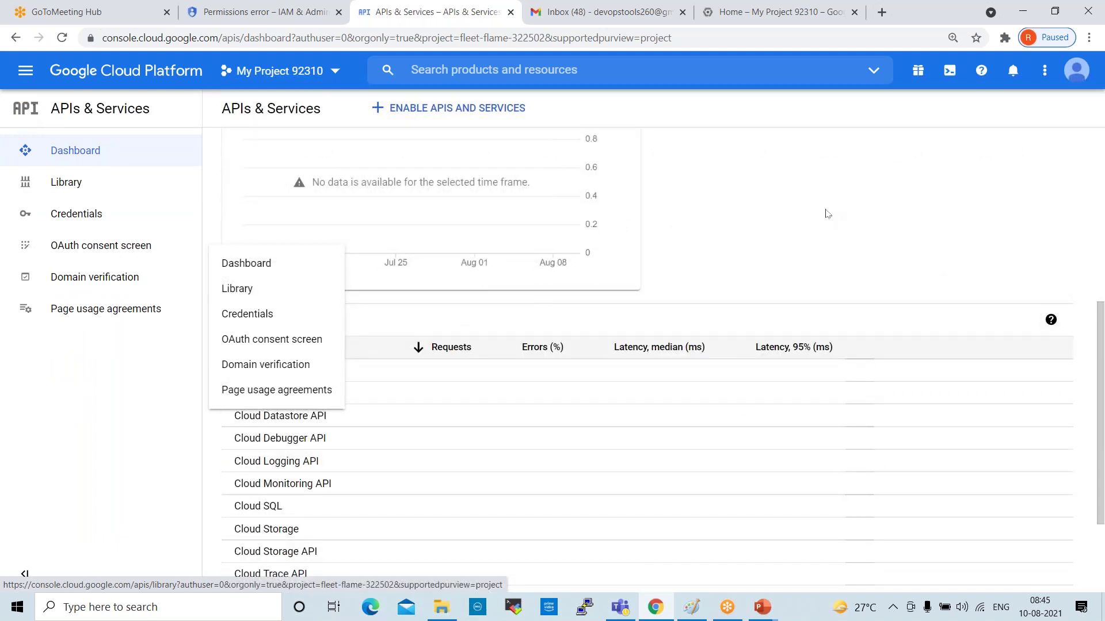
{"action": "key", "text": "F5"}
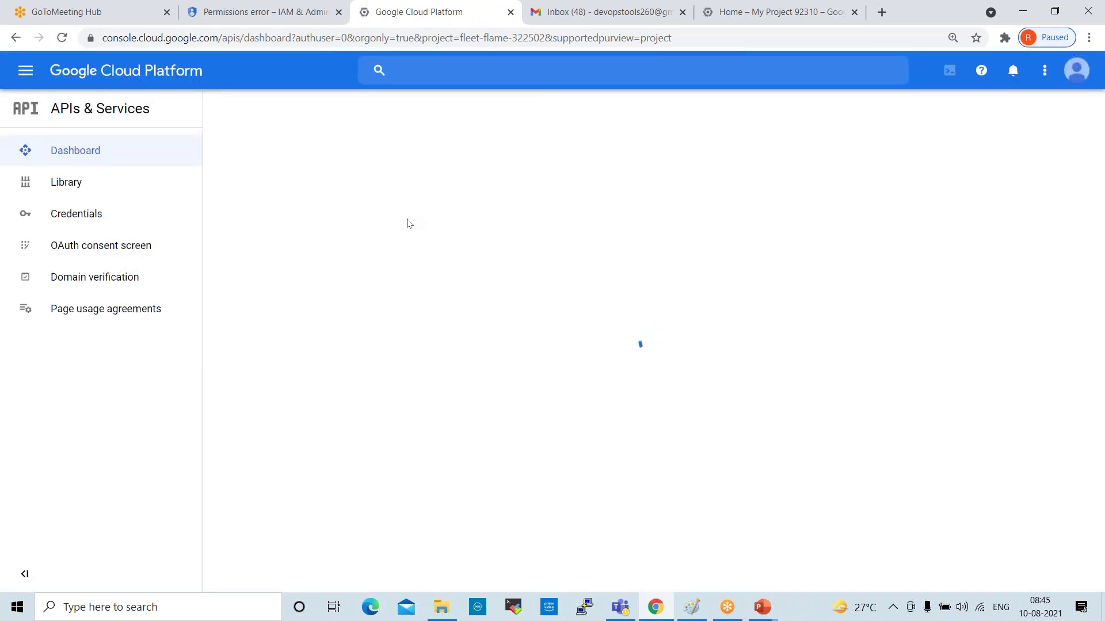
{"action": "scroll", "coordinate": [407, 223], "scroll_direction": "down", "scroll_amount": 7}
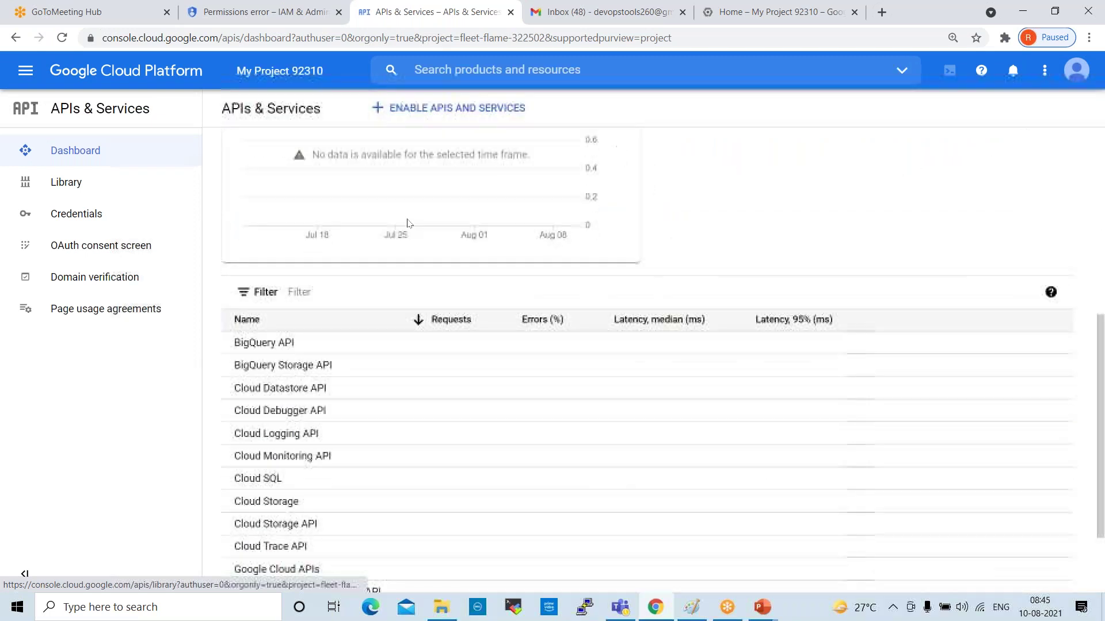
{"action": "scroll", "coordinate": [407, 223], "scroll_direction": "down", "scroll_amount": 2}
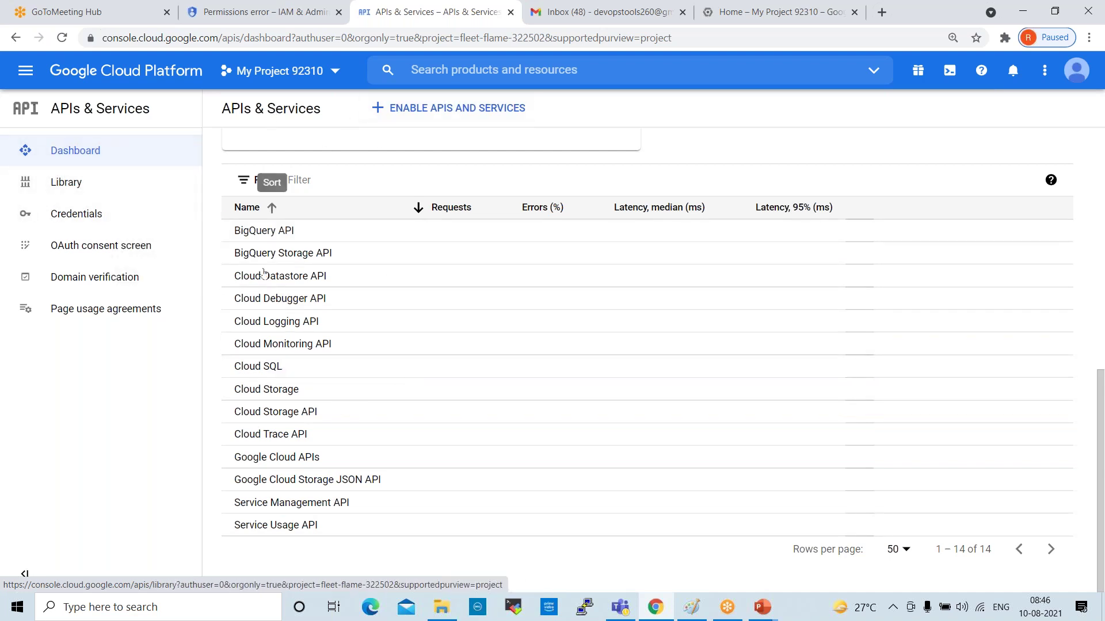
Open Cloud Monitoring API from the dashboard table and review its Overview page, status Enabled
{"action": "left_click", "coordinate": [266, 345]}
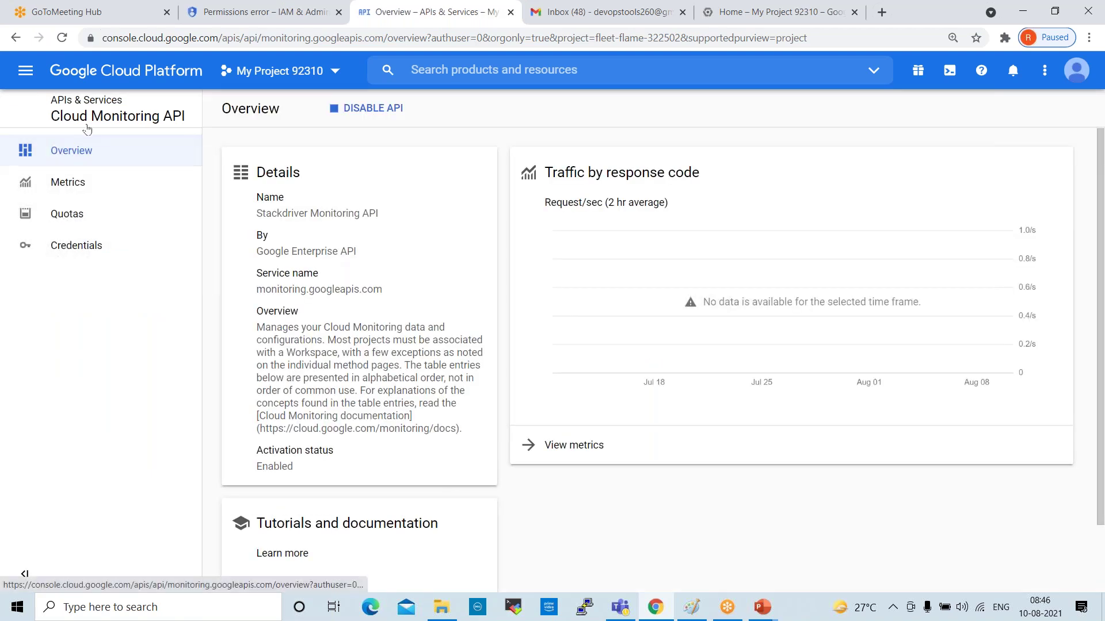
{"action": "scroll", "coordinate": [465, 319], "scroll_direction": "down", "scroll_amount": 3}
{"action": "scroll", "coordinate": [465, 319], "scroll_direction": "up", "scroll_amount": 3}
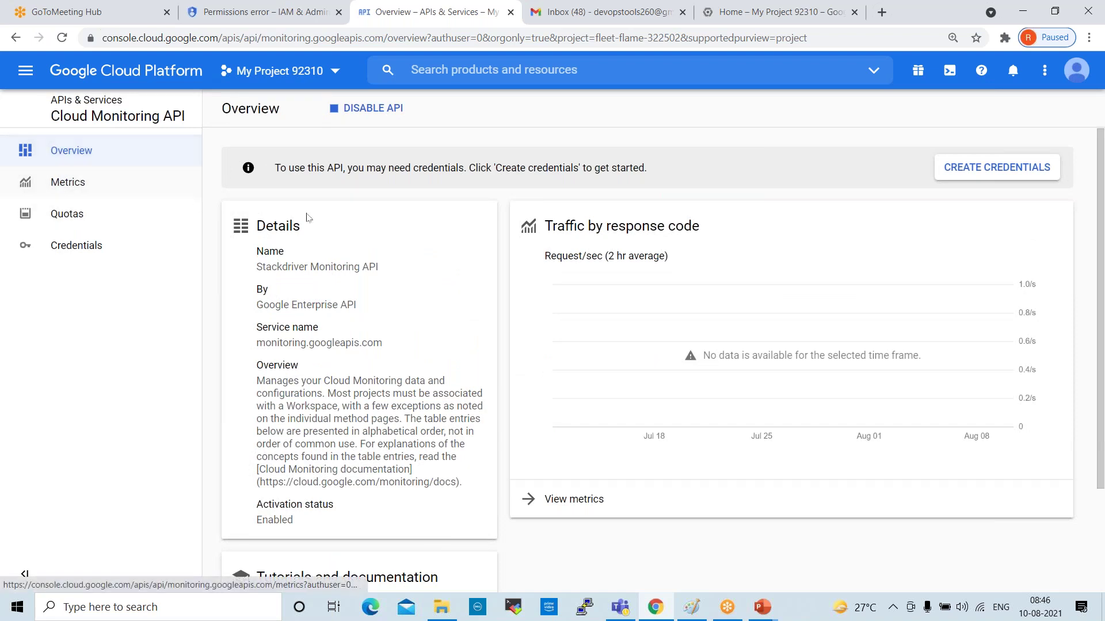
{"action": "scroll", "coordinate": [463, 380], "scroll_direction": "down", "scroll_amount": 3}
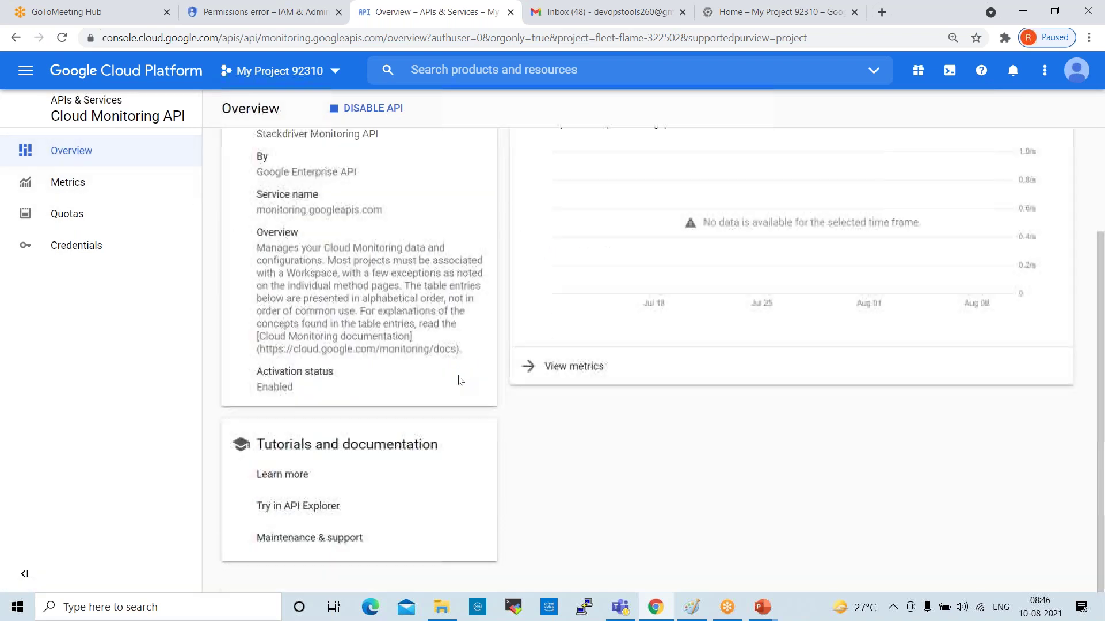
{"action": "scroll", "coordinate": [460, 377], "scroll_direction": "up", "scroll_amount": 3}
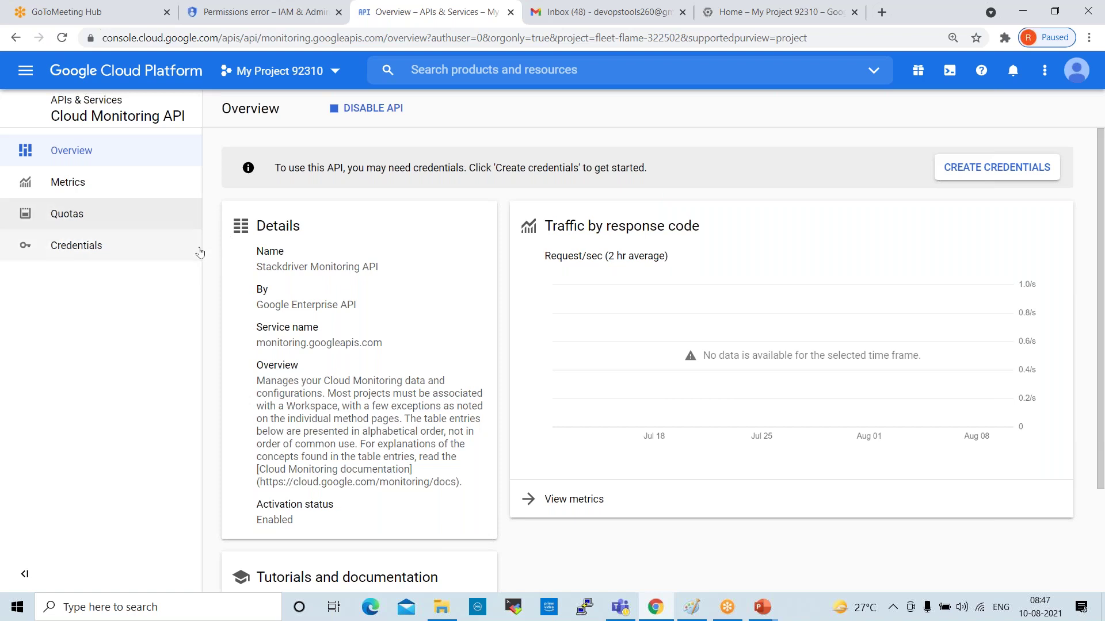
Show the Cloud Monitoring API Metrics page and review its 30-day traffic and error charts
{"action": "left_click", "coordinate": [74, 183]}
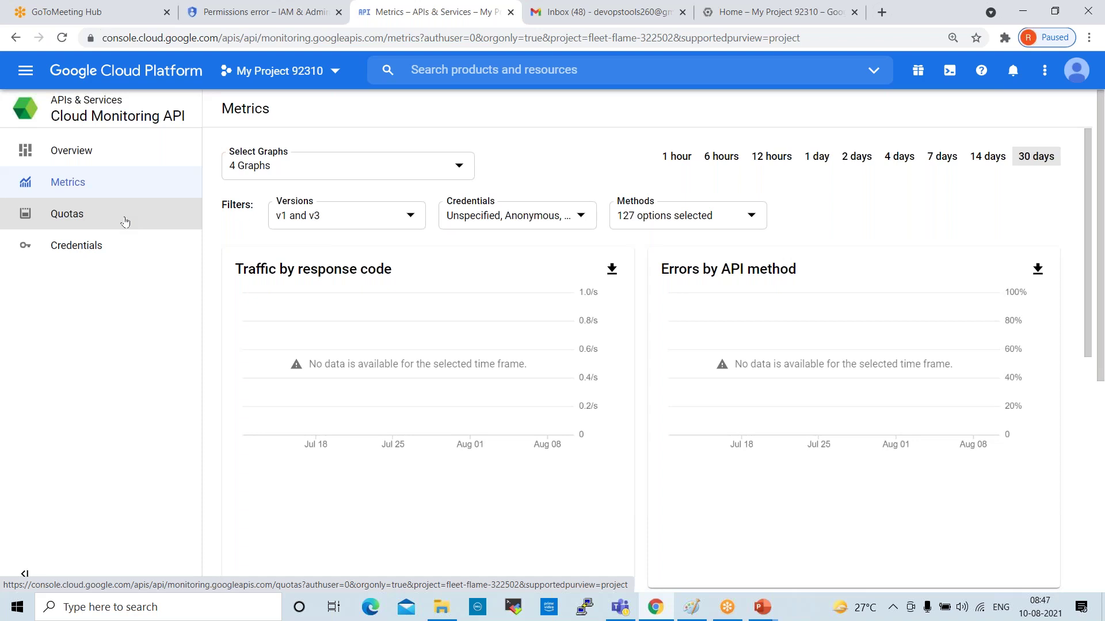
{"action": "scroll", "coordinate": [481, 328], "scroll_direction": "down", "scroll_amount": 5}
{"action": "scroll", "coordinate": [481, 329], "scroll_direction": "down", "scroll_amount": 3}
{"action": "scroll", "coordinate": [481, 330], "scroll_direction": "up", "scroll_amount": 8}
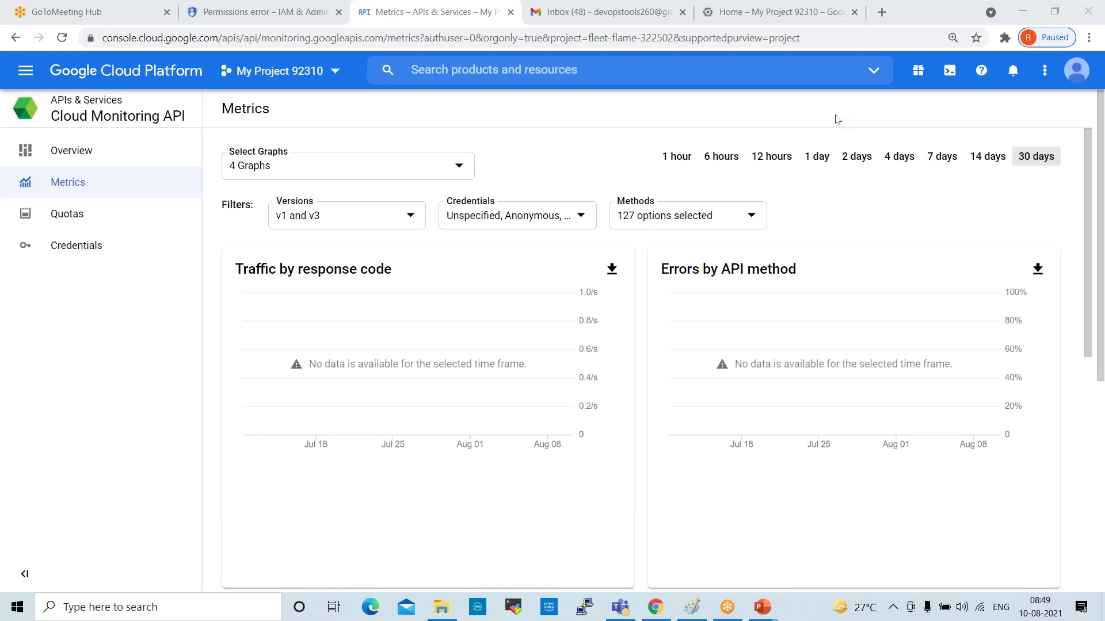
Glance at the project dashboard, mail inbox and IAM error tabs, then return to Metrics
{"action": "left_click", "coordinate": [749, 10]}
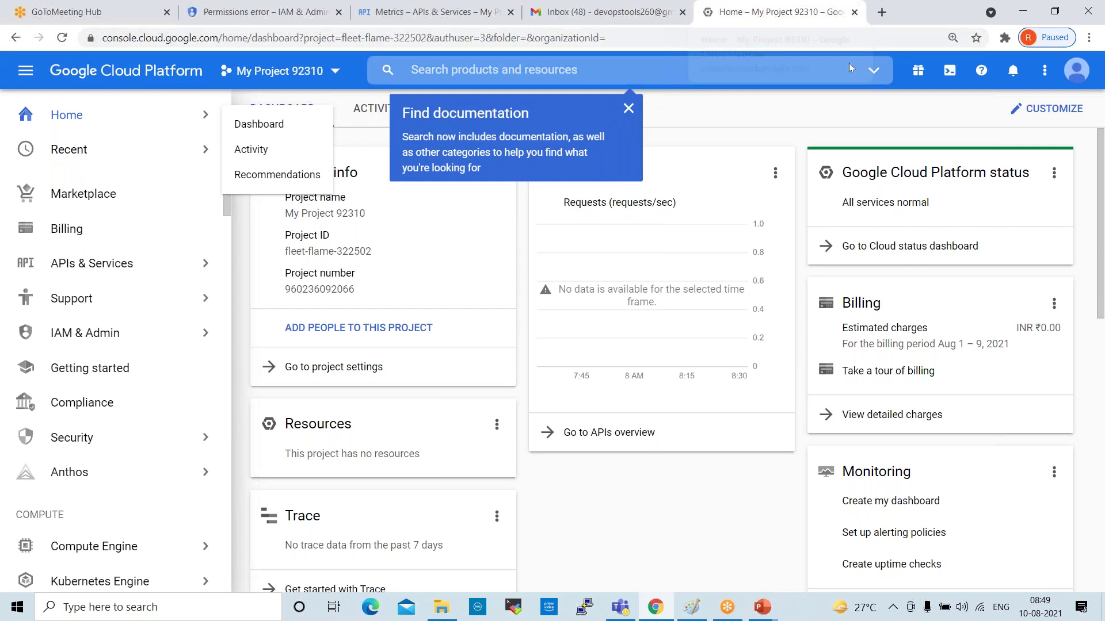
{"action": "left_click", "coordinate": [604, 11]}
{"action": "left_click", "coordinate": [444, 10]}
{"action": "left_click", "coordinate": [253, 11]}
{"action": "left_click", "coordinate": [418, 9]}
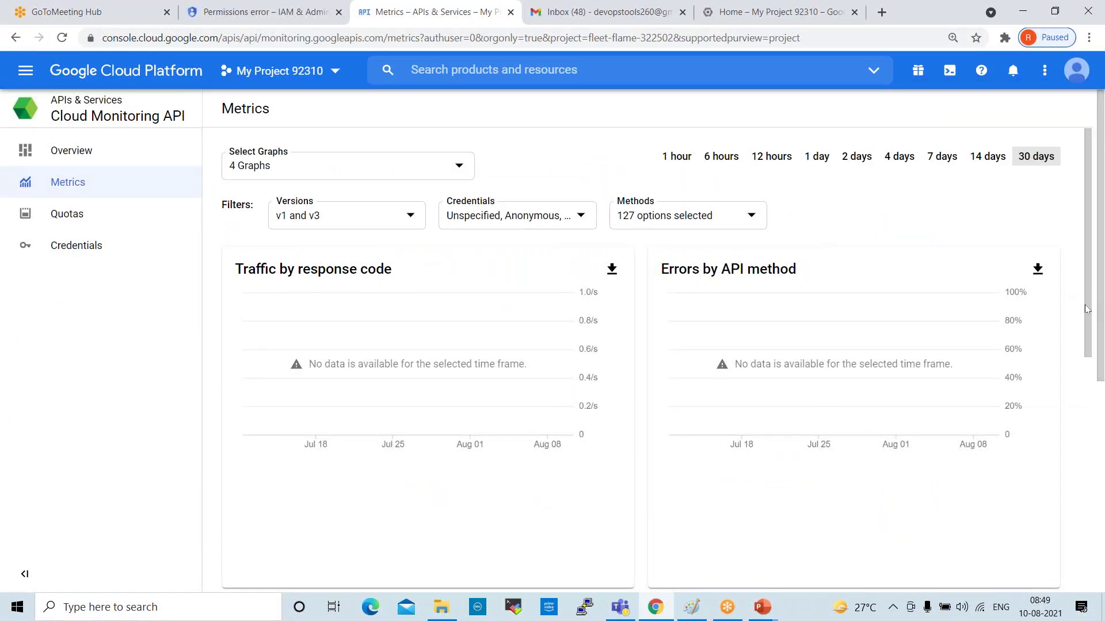